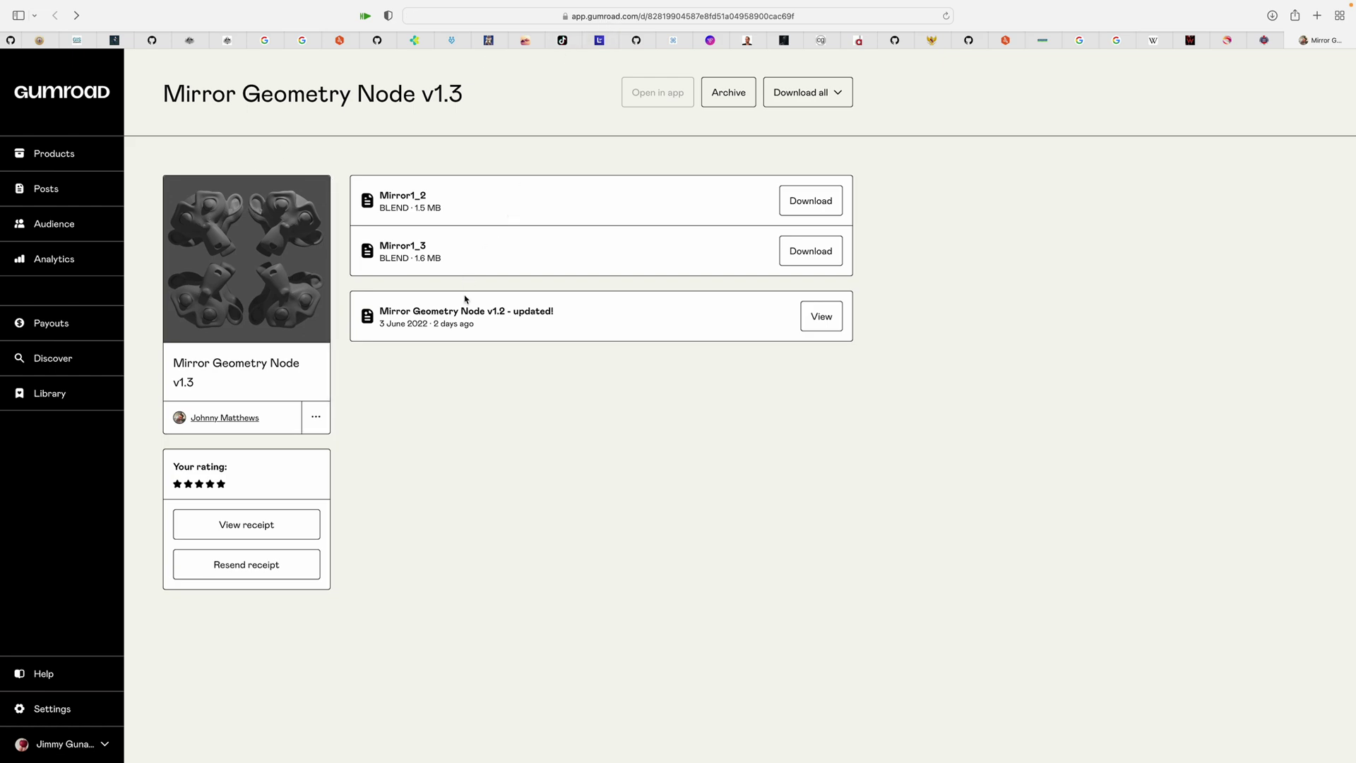
- Switch to Blender and open the recent file Mirror1_3.blend
key(ctrl+Left)
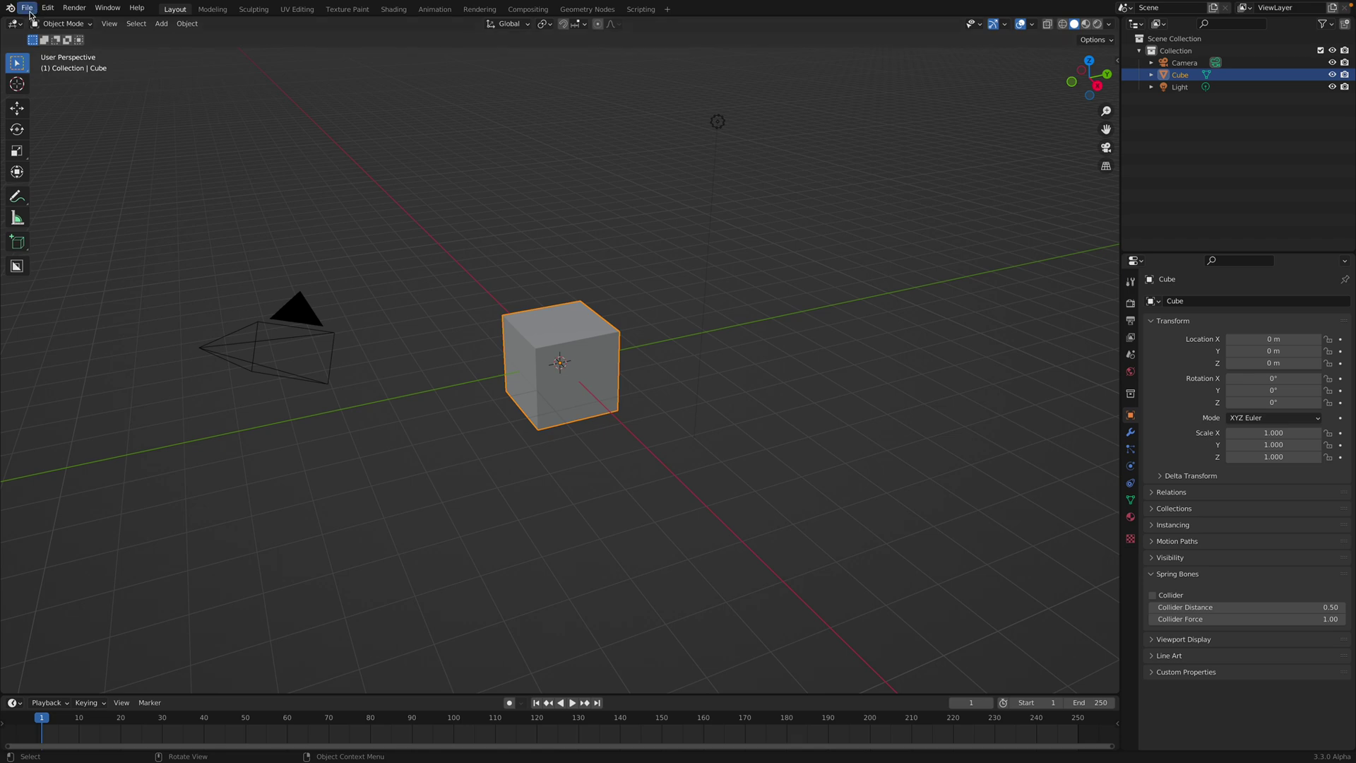
click(30, 11)
mouse_move(49, 46)
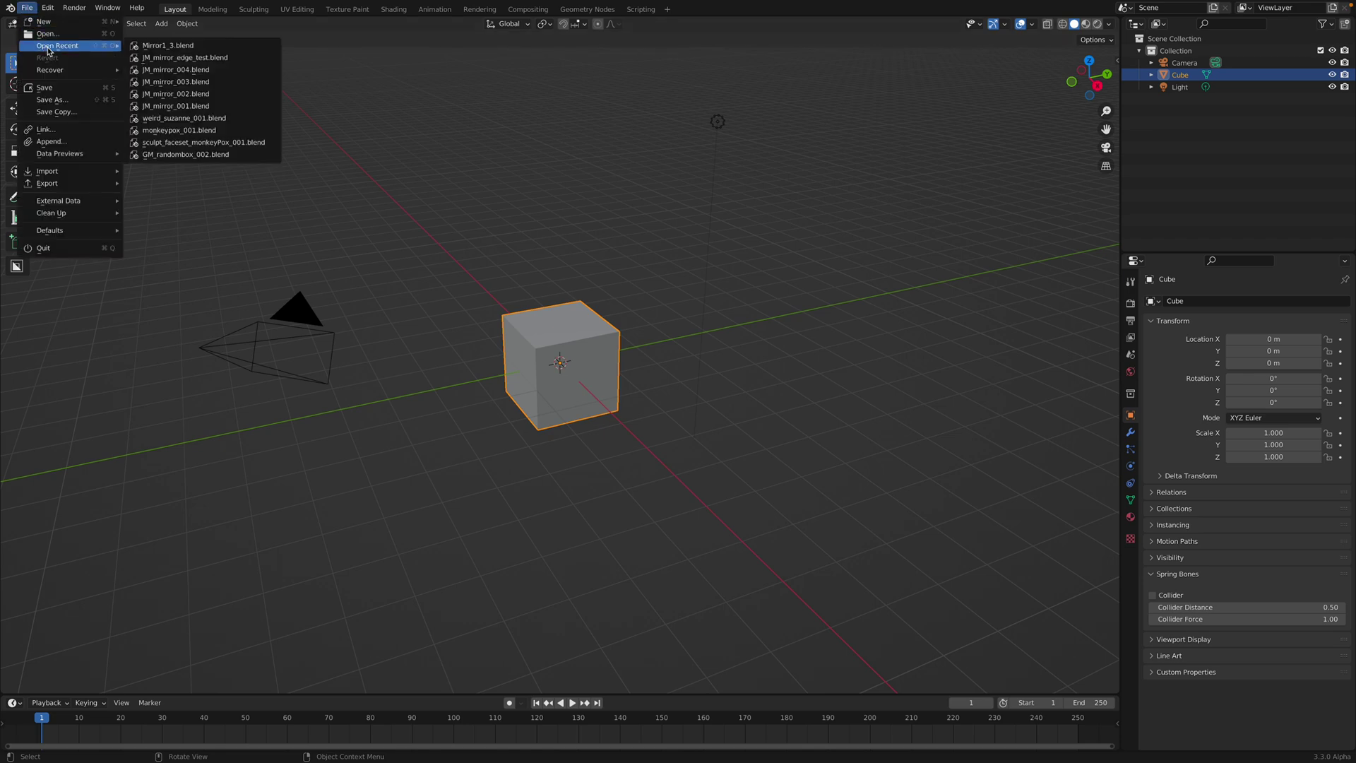
click(161, 46)
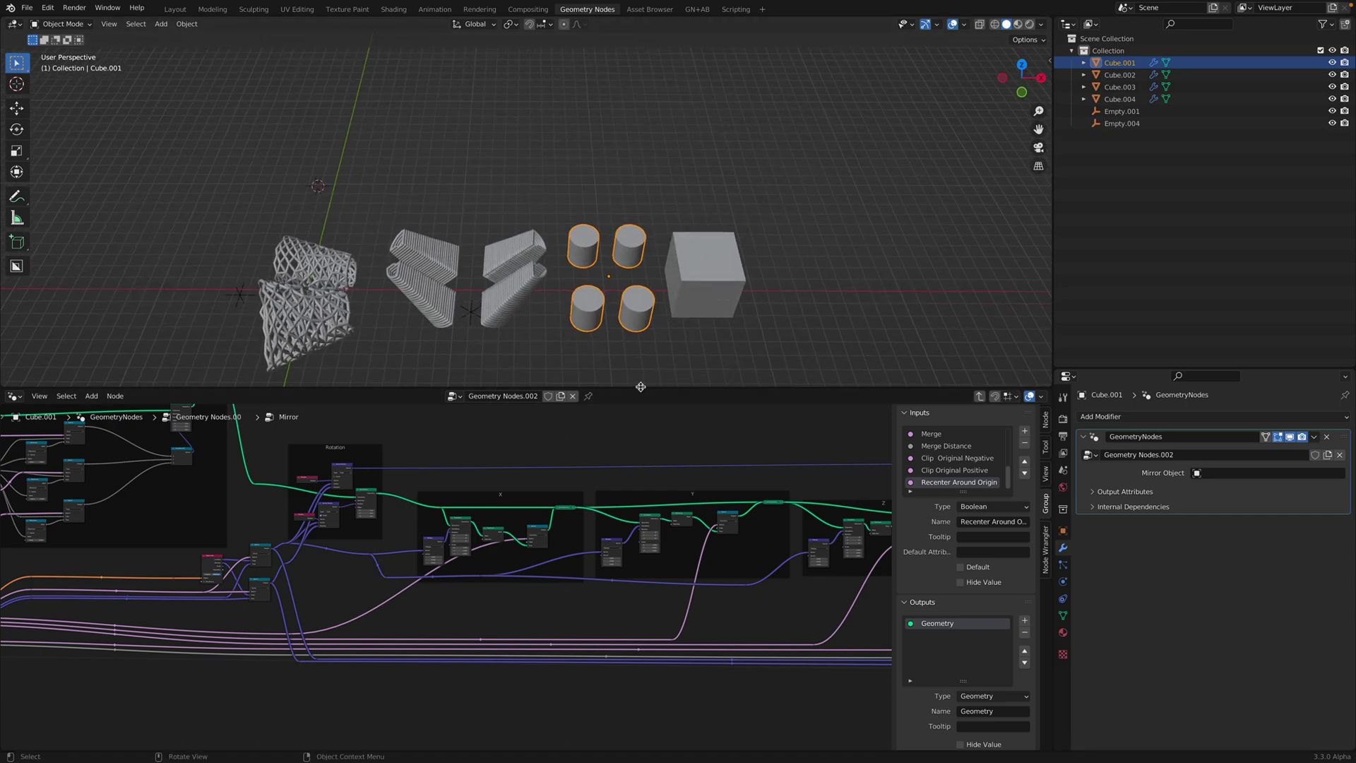
- Enlarge the node editor and leave the Mirror group to view the cylinder object's parent node tree, shifting the Group Output node aside
drag(641, 386, 639, 213)
scroll(642, 371, down, 8)
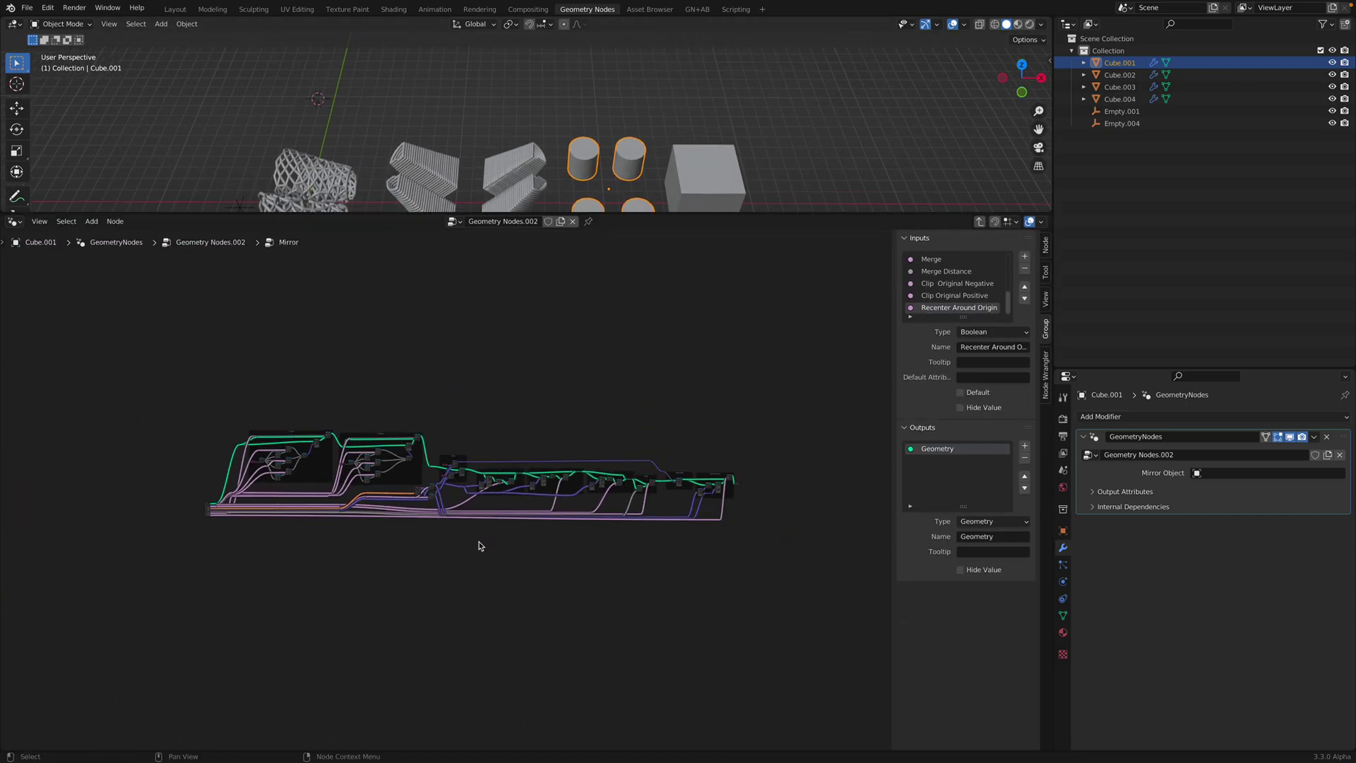
scroll(558, 412, up, 2)
key(Tab)
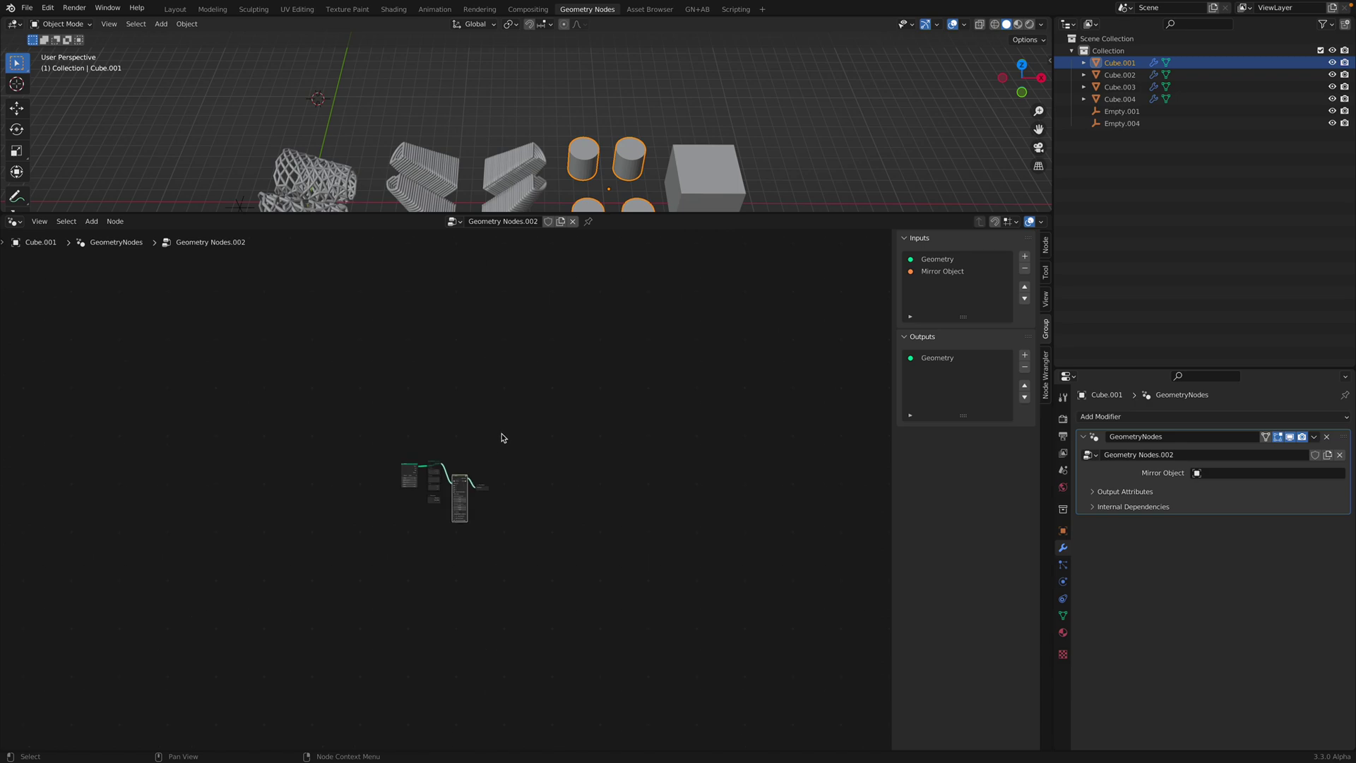
scroll(502, 436, up, 15)
drag(526, 409, 534, 377)
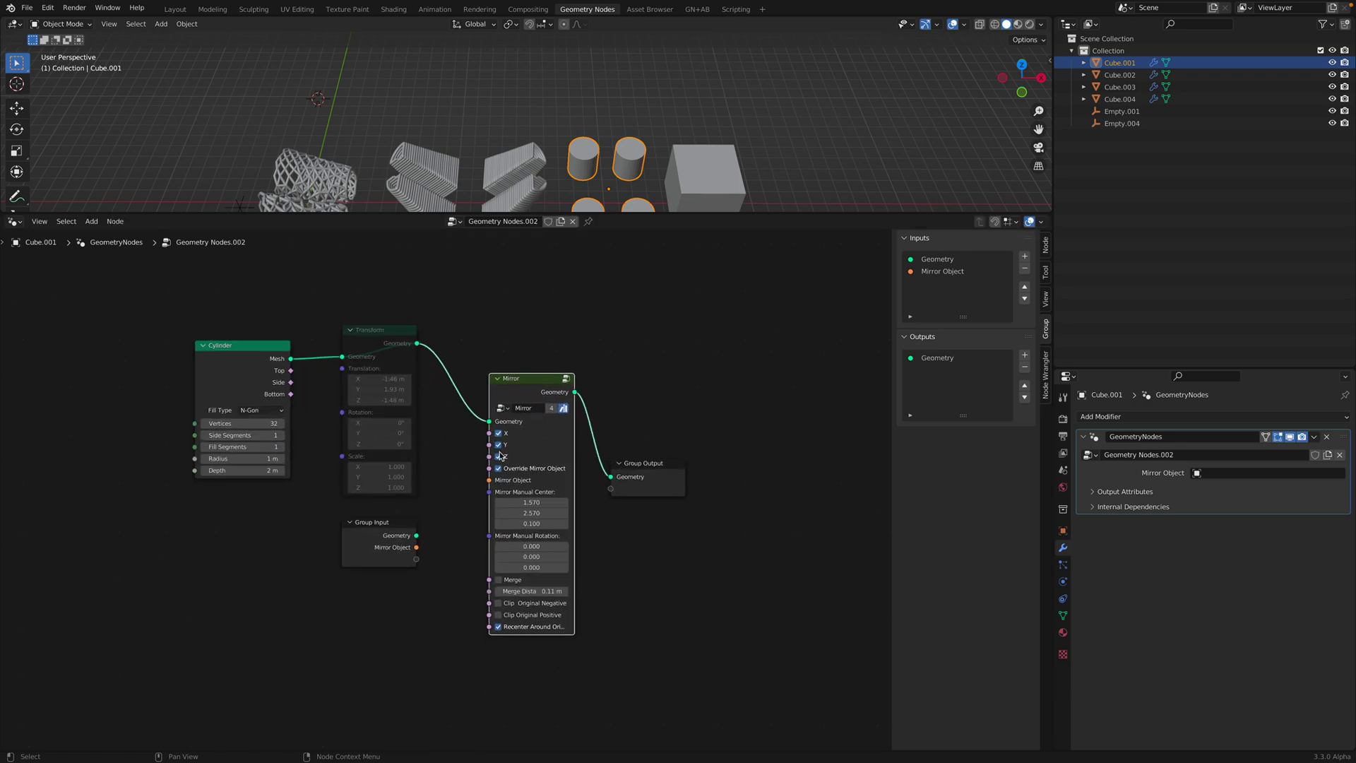
drag(646, 467, 671, 462)
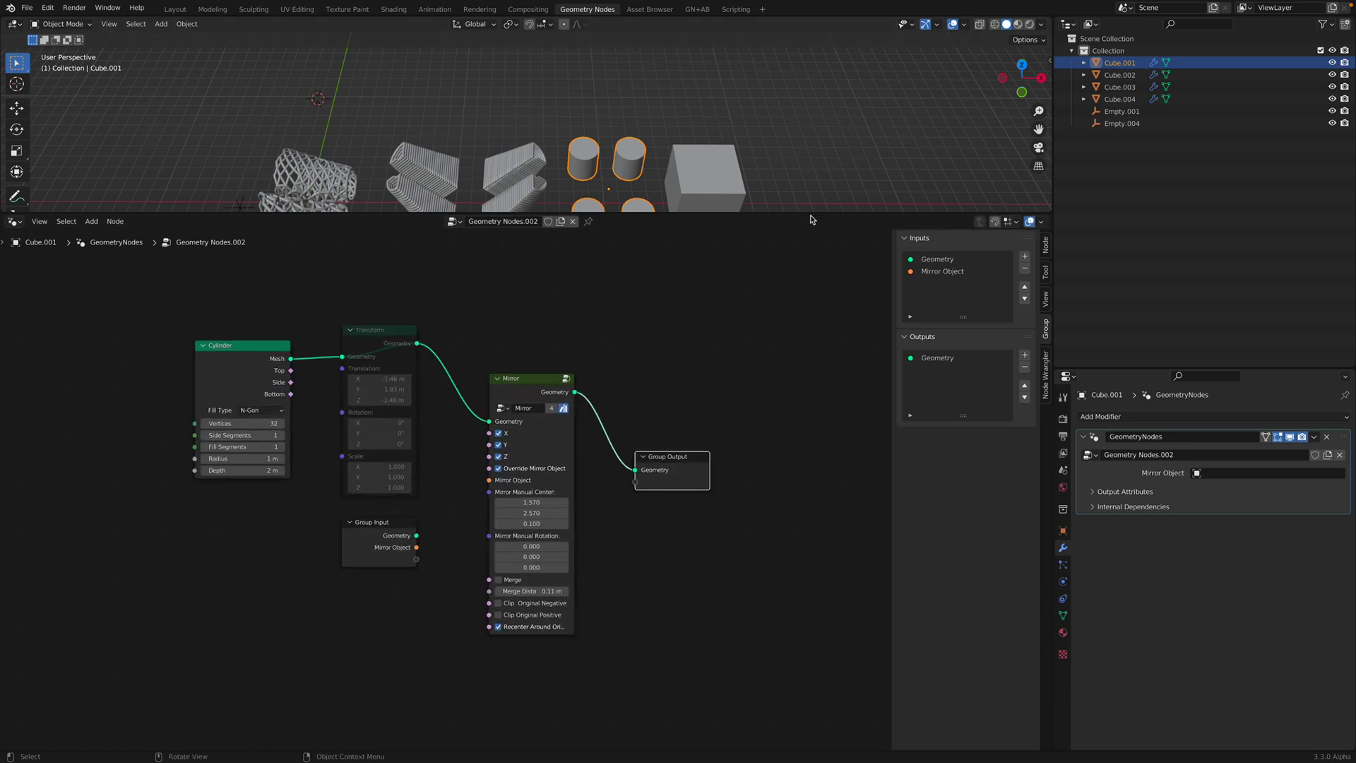
- Enlarge the 3D viewport until all the sample mirrored objects fit in view
drag(810, 214, 810, 263)
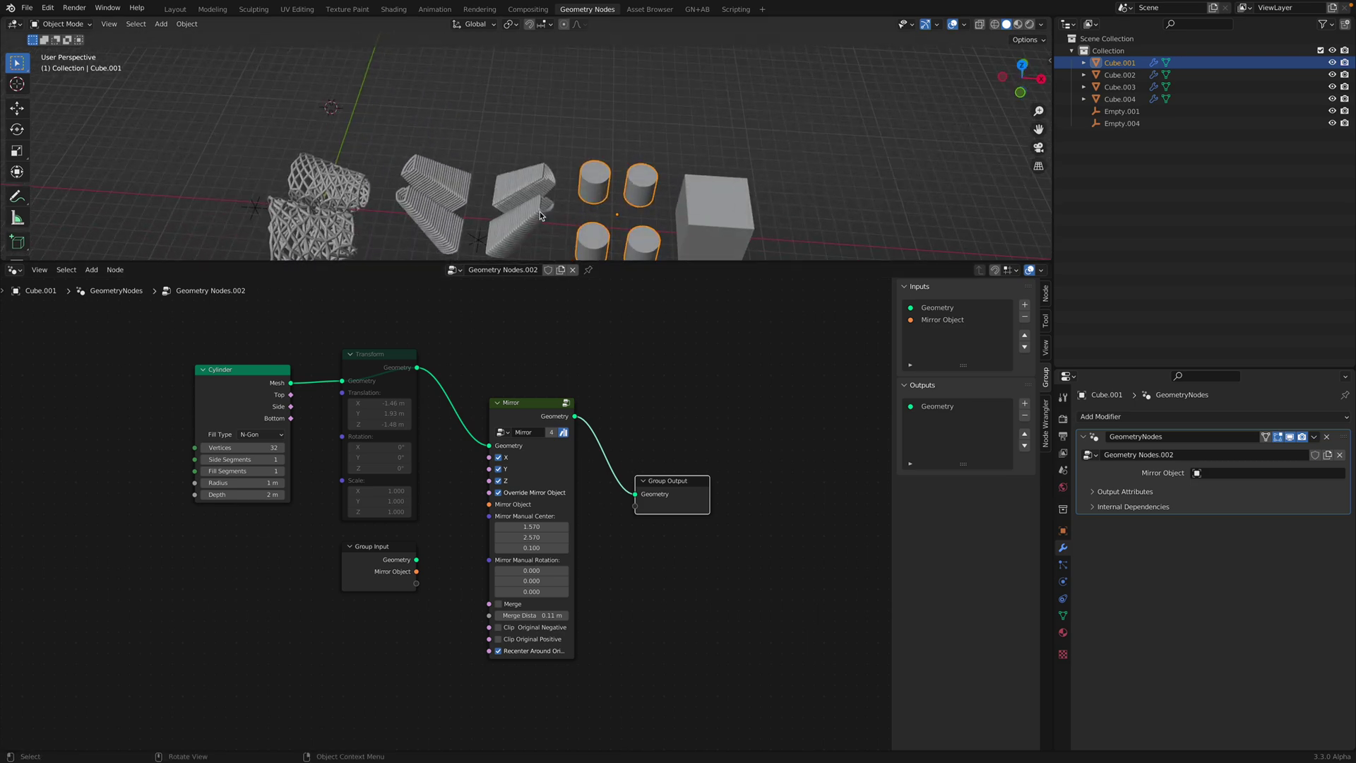
shift+middle_drag(554, 200, 549, 162)
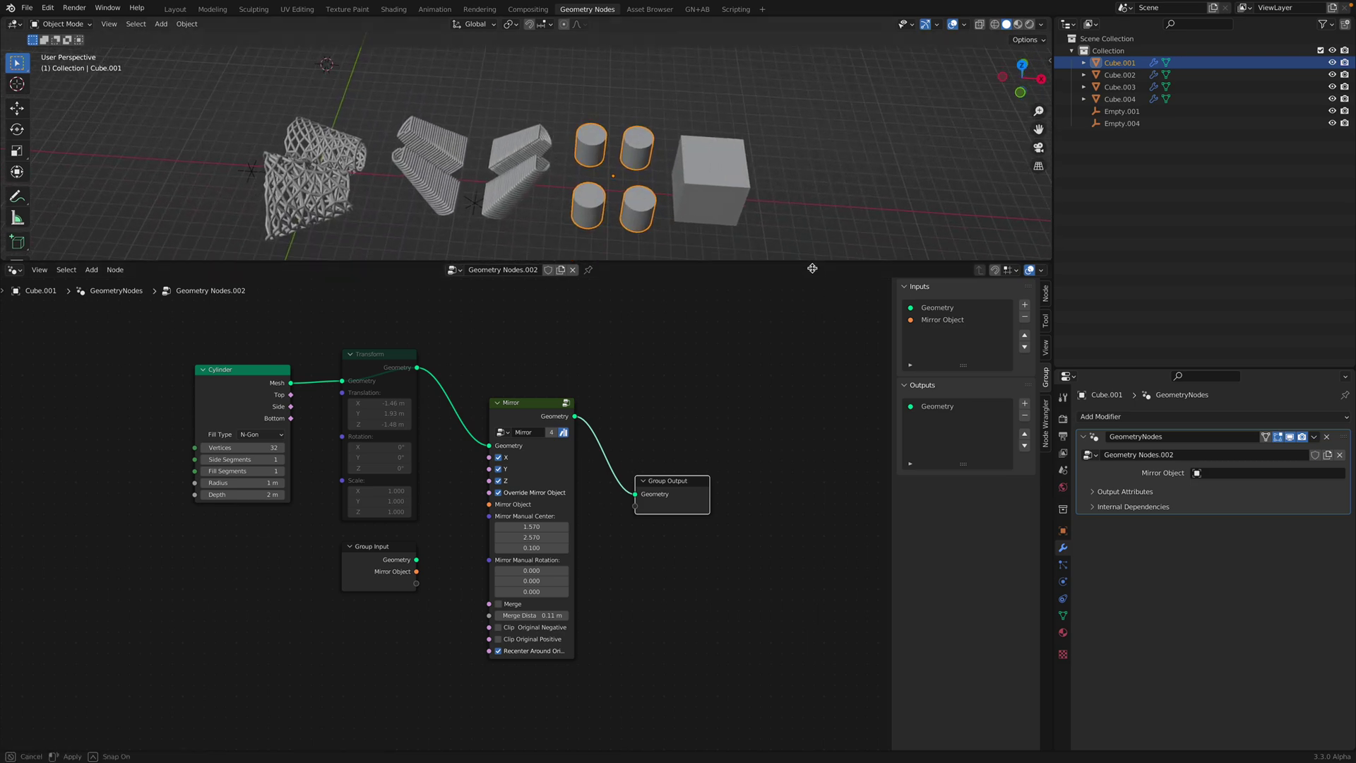
drag(814, 268, 815, 289)
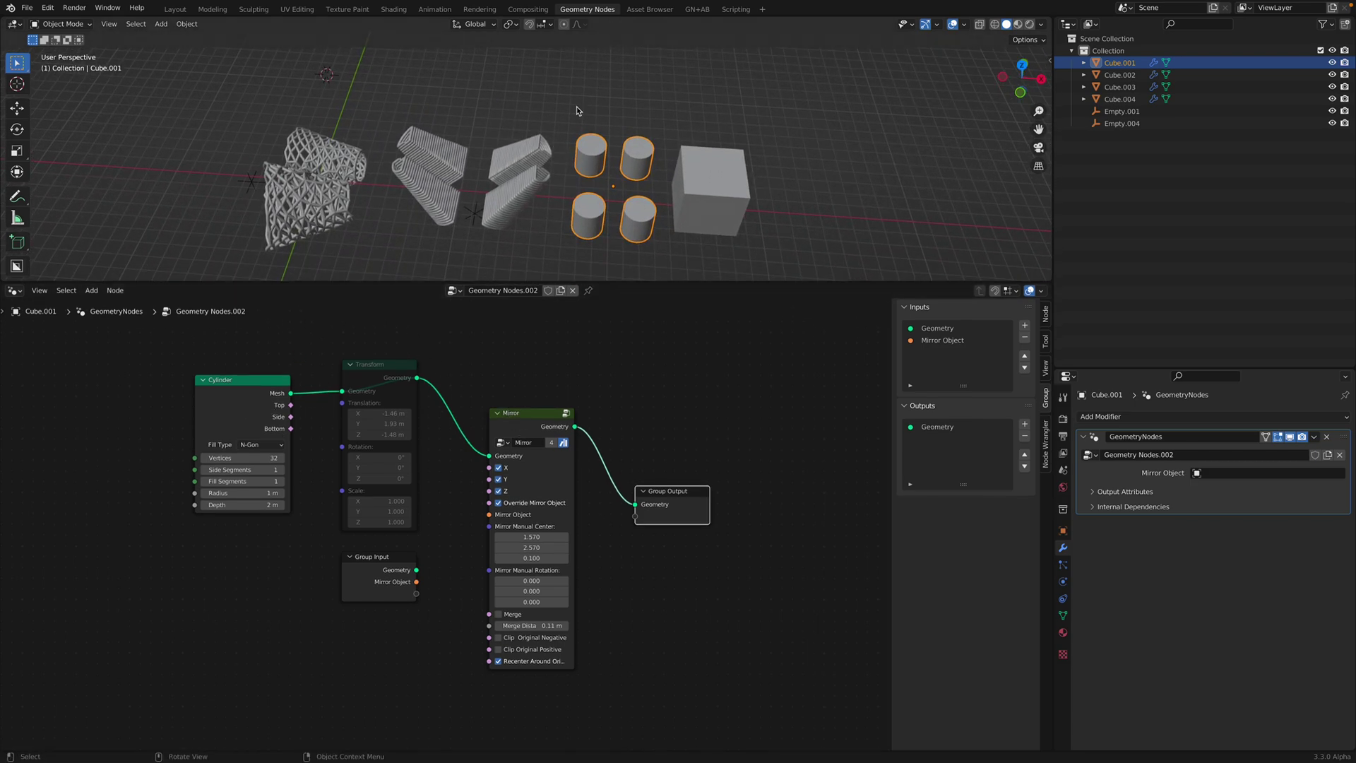
middle_drag(577, 111, 576, 115)
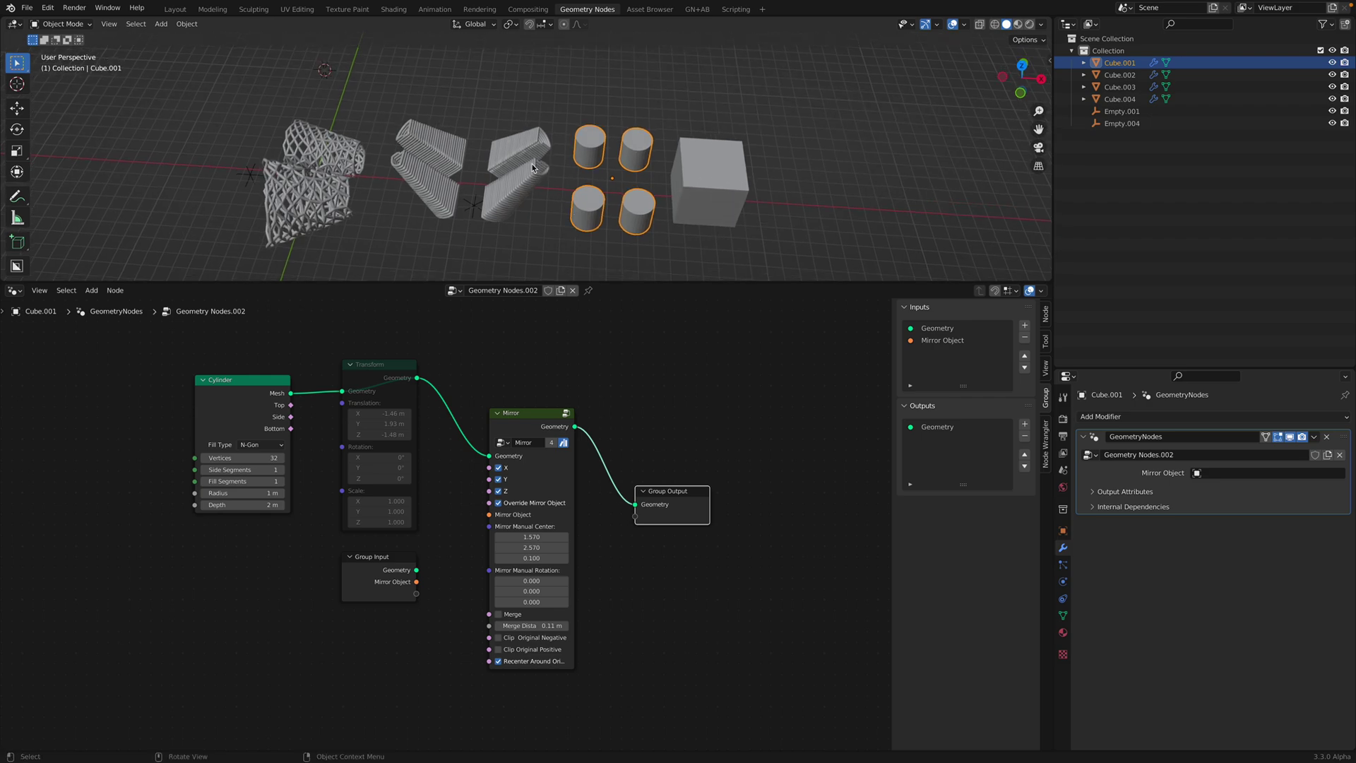
- Set the Cylinder node's vertices to 12
click(271, 459)
text(12)
key(Return)
- Vary the Mirror Manual Center on the cylinders' Mirror node freehand, including an X value of 2.110
drag(526, 413, 526, 404)
mouse_move(532, 529)
mouse_down()
mouse_move(499, 529)
mouse_move(541, 530)
mouse_up()
middle_drag(625, 256, 664, 199)
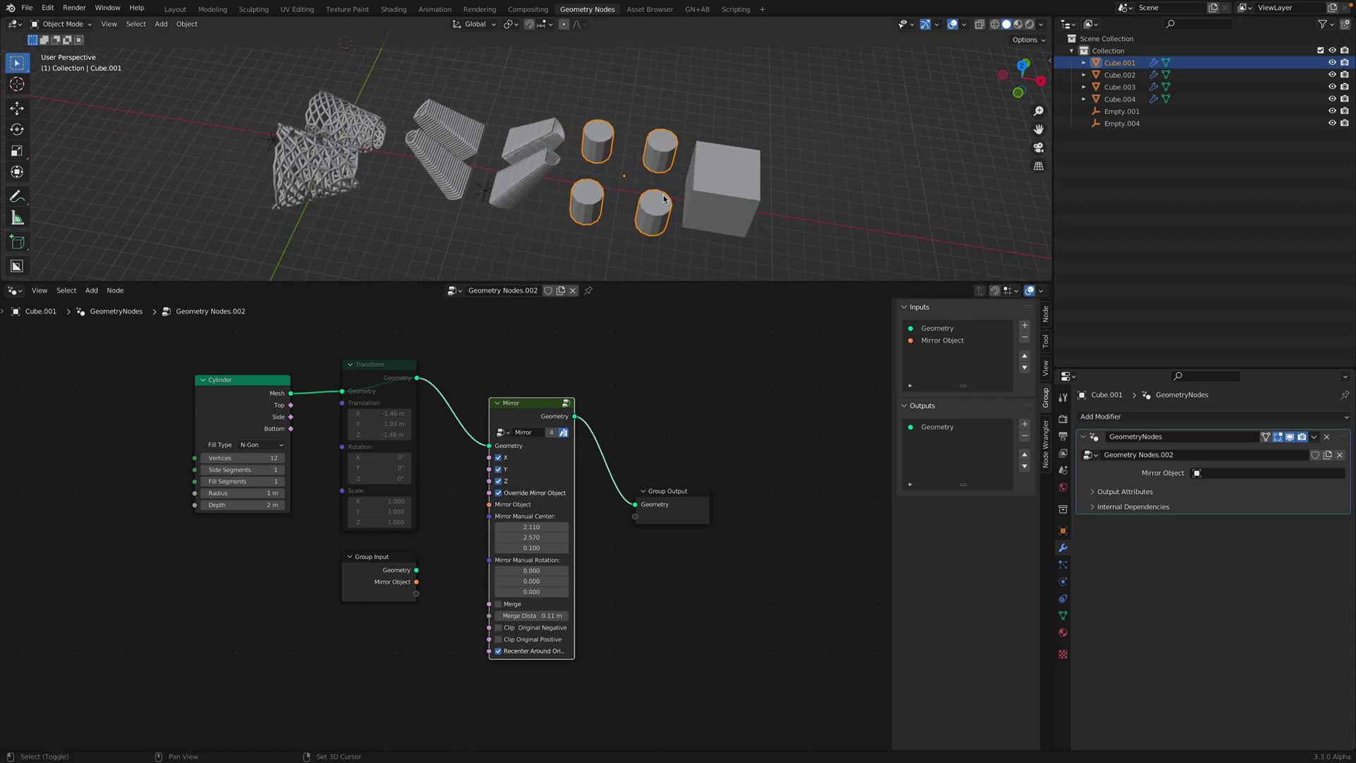
drag(531, 527, 568, 547)
- Toggle Override Mirror Object off and on repeatedly on the cylinders' Mirror node
click(527, 492)
click(526, 492)
click(526, 493)
click(526, 492)
- Show the node tree of the spiral object Cube.002 and nudge its Mirror and Group Input nodes
click(532, 170)
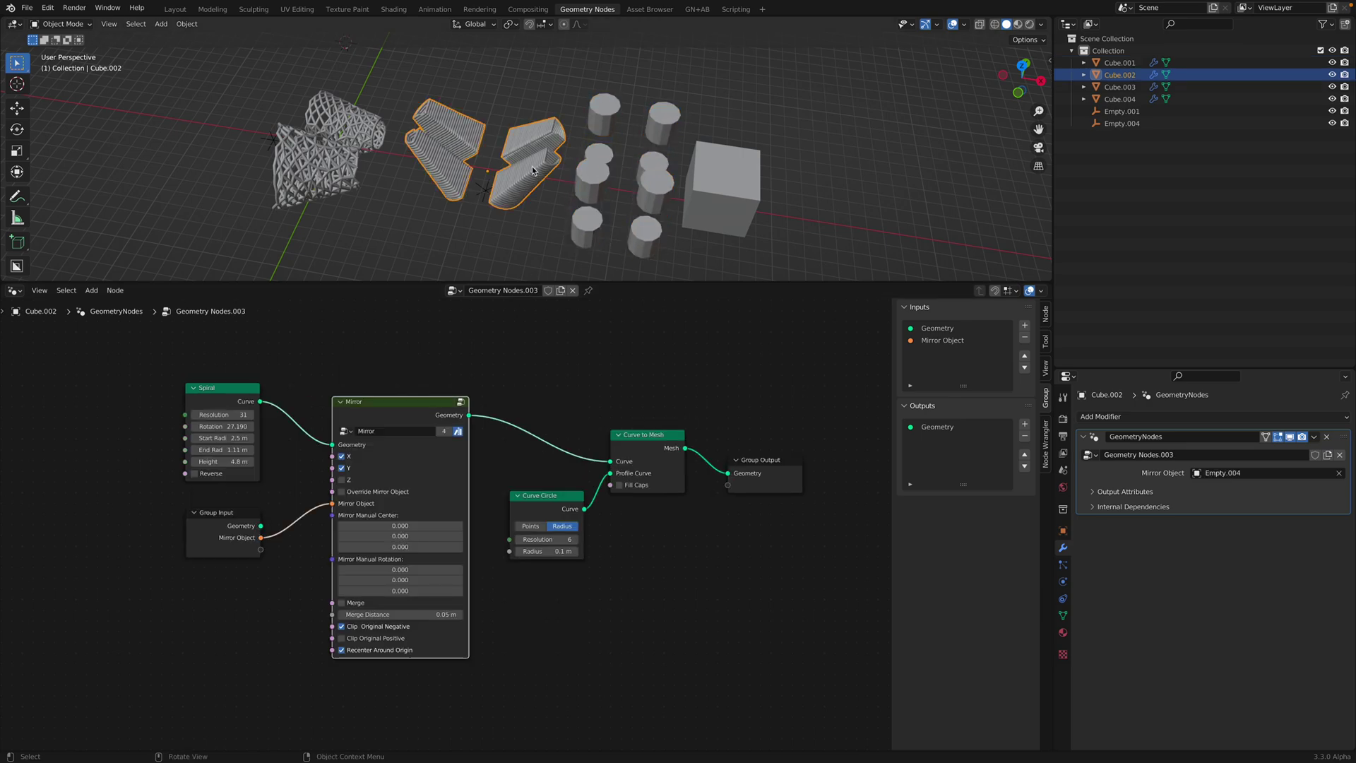
drag(449, 425, 447, 405)
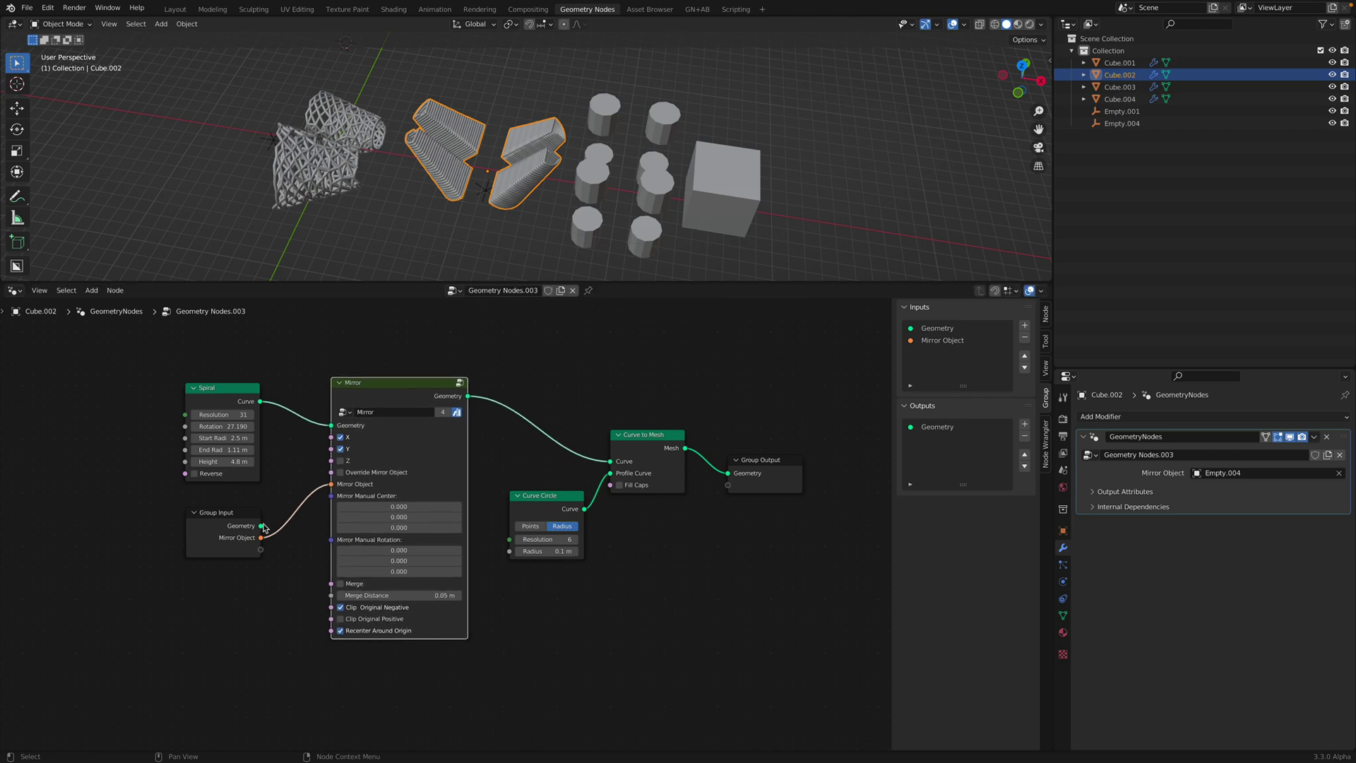
drag(234, 521, 232, 520)
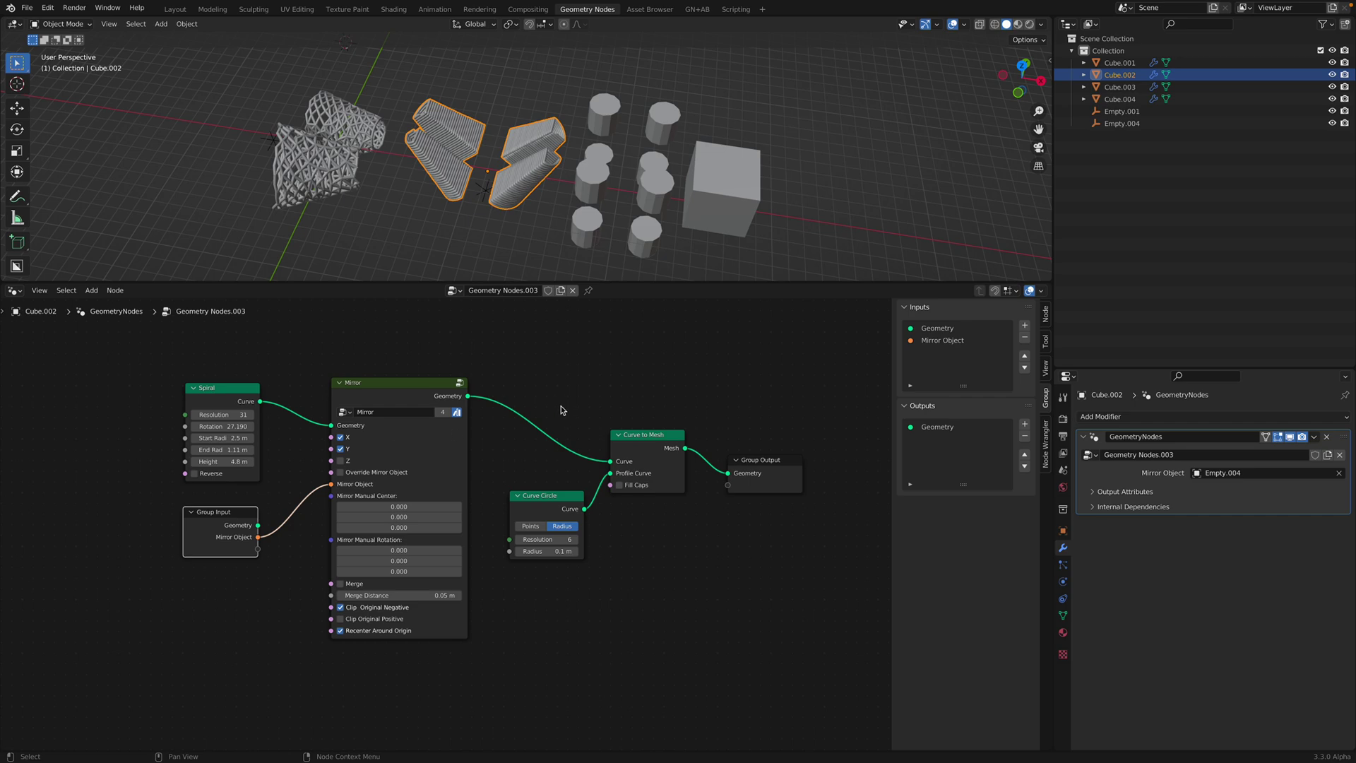
- Try moving Empty.004 to shift the mirror center of the spiral object
click(1118, 124)
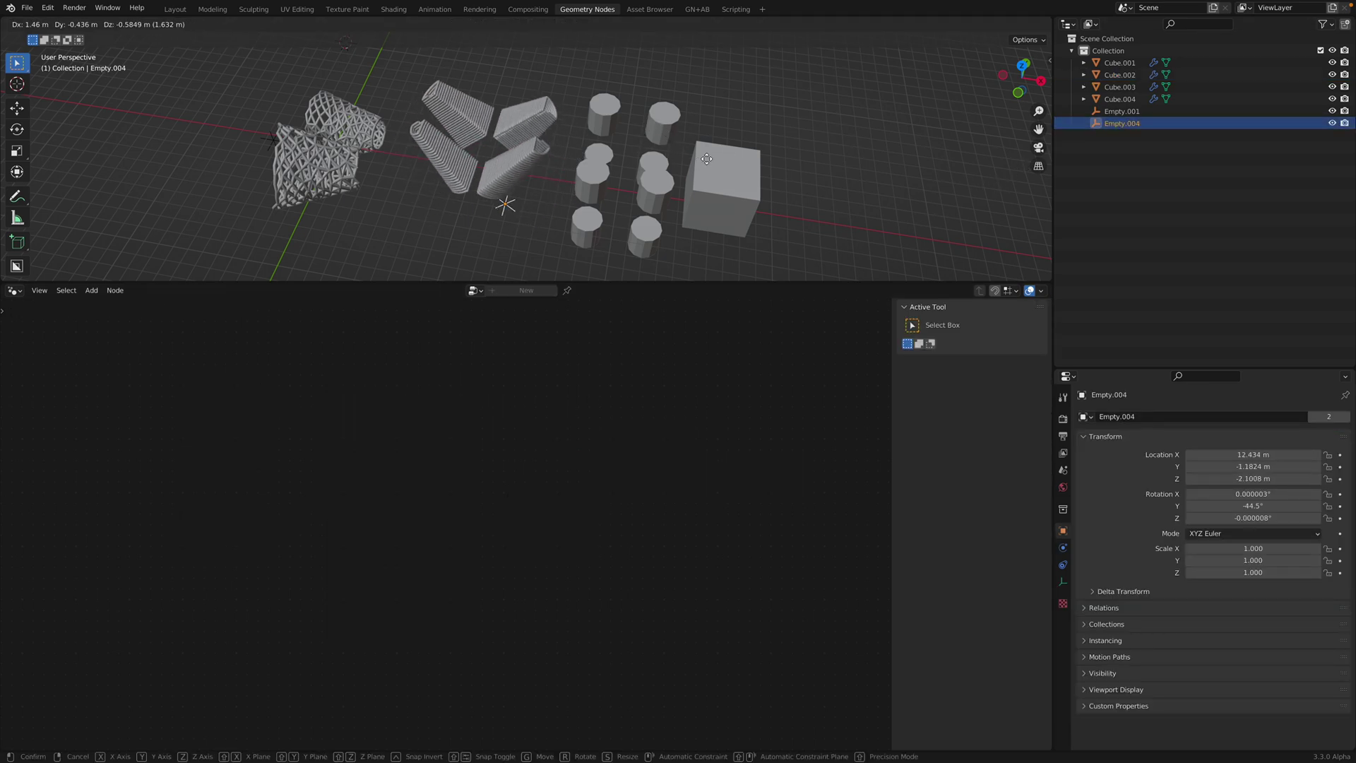
middle_drag(541, 141, 551, 165)
key(g)
right_click(552, 165)
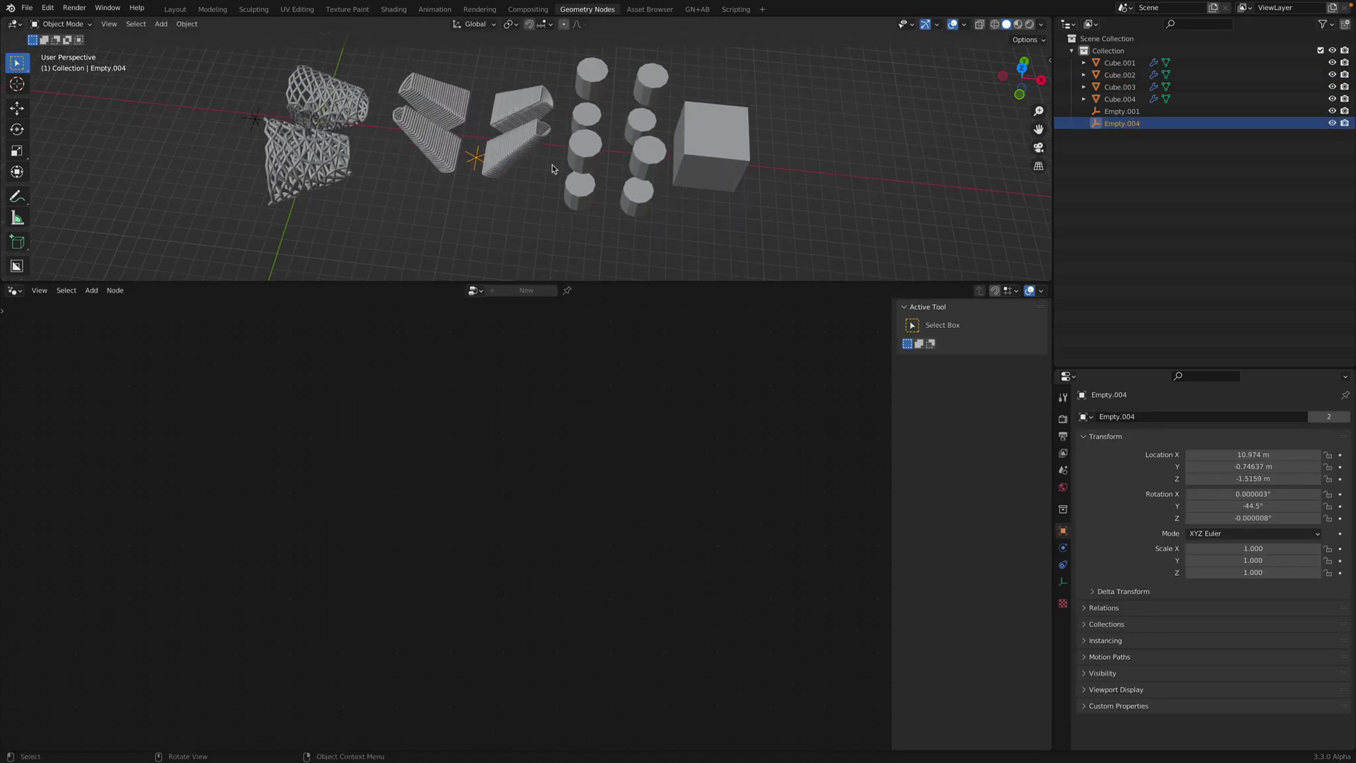
- Rotate Empty.004 freely with trackball rotation to about X 412°, Y 18.1°, Z -326°
click(524, 151)
click(478, 156)
key(r)
key(r)
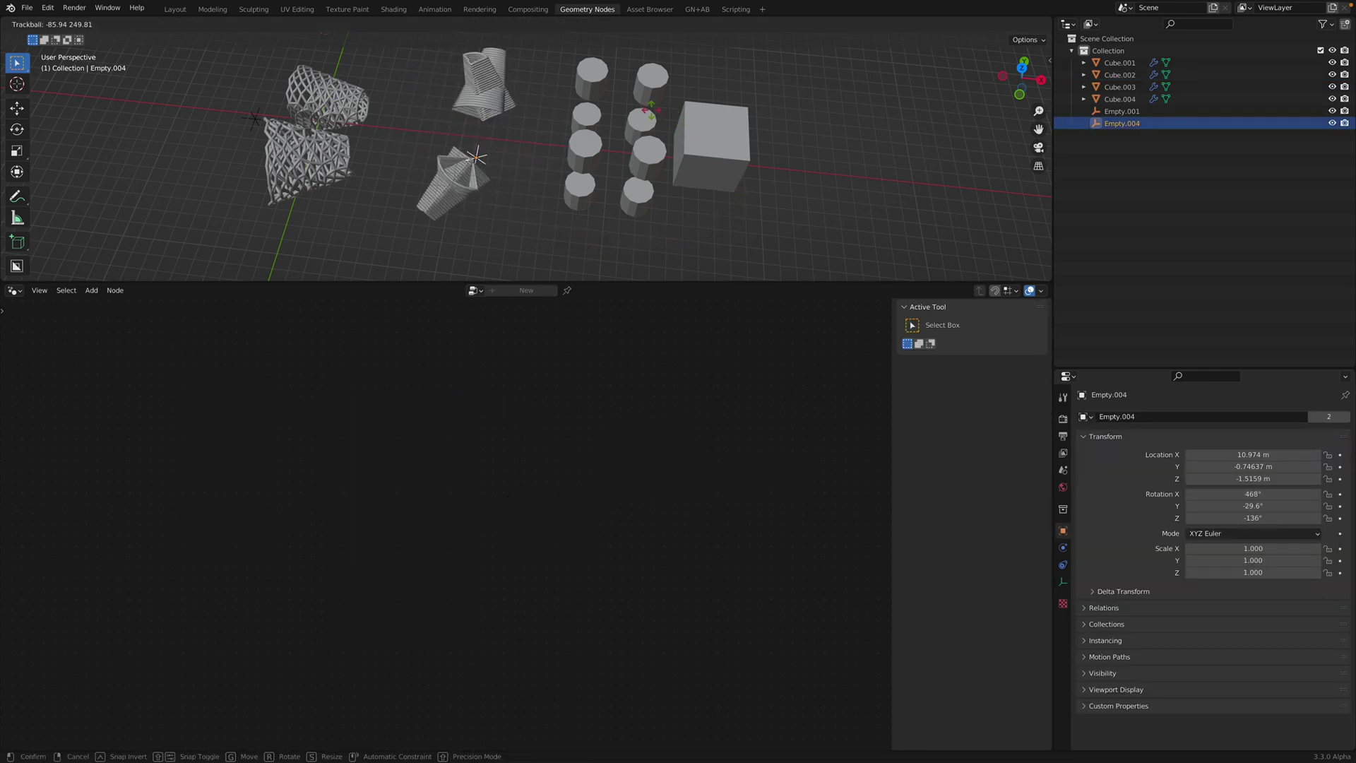
click(565, 178)
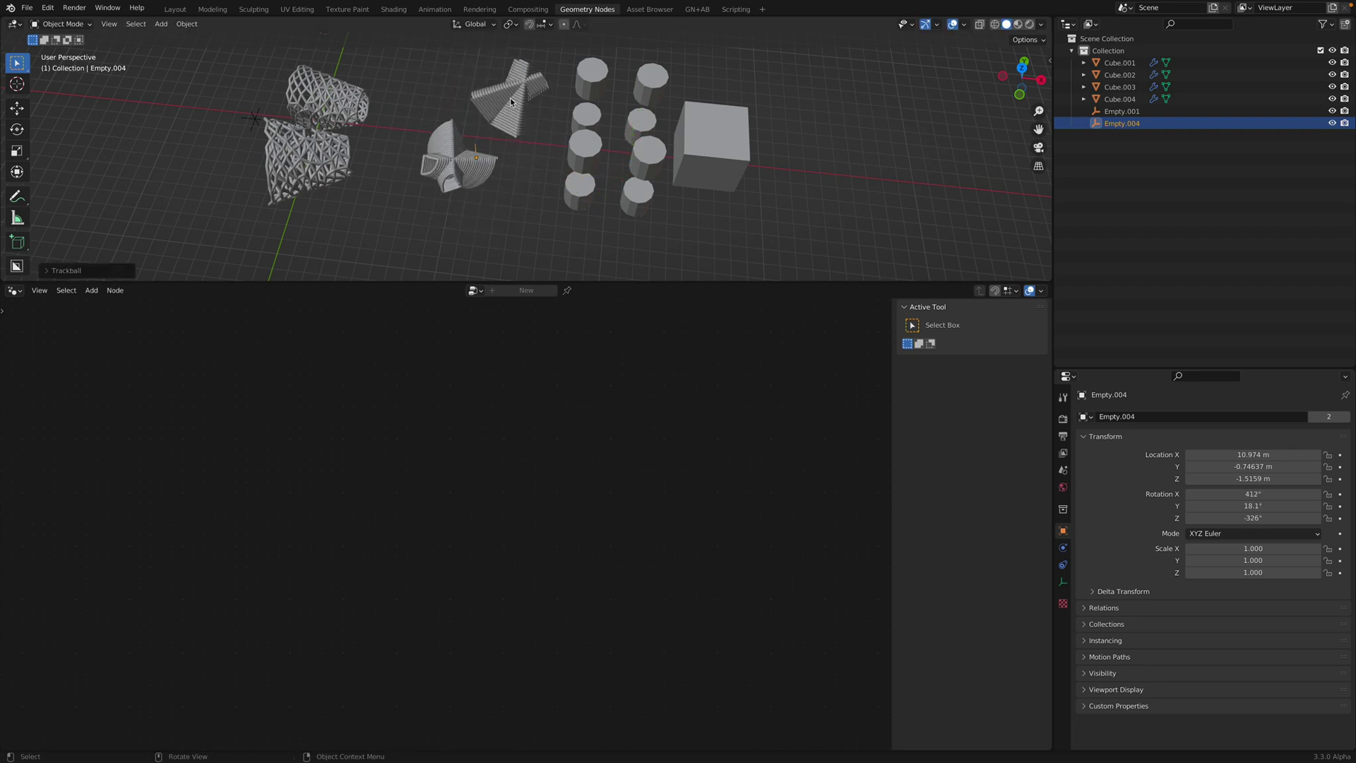
- Select the spiral object Cube.002 again and examine its Mirror node settings
click(510, 99)
middle_drag(510, 98, 502, 102)
drag(443, 388, 445, 387)
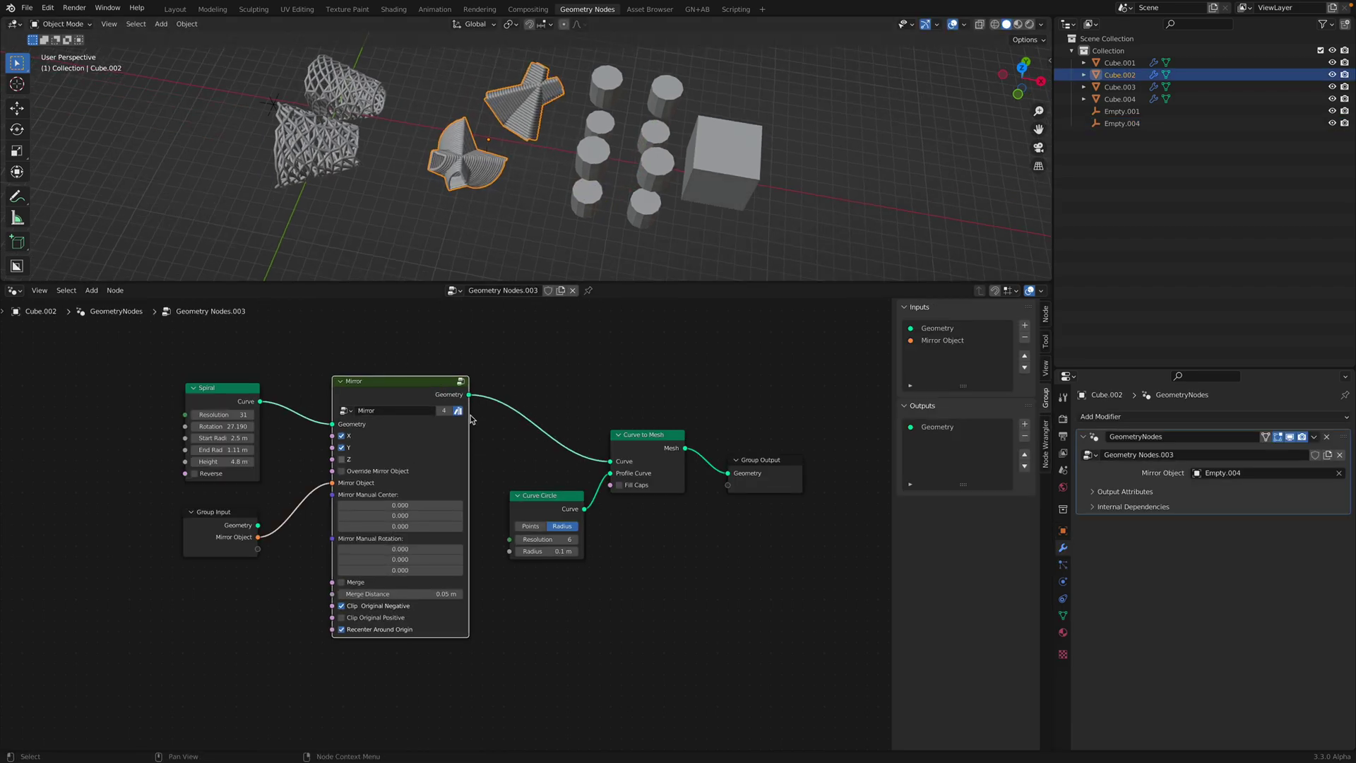
- On the lattice object Cube.004, nudge the Spiral and Curve to Mesh nodes and set the Mirror Manual Center X to 13.200
click(349, 149)
drag(388, 419, 385, 408)
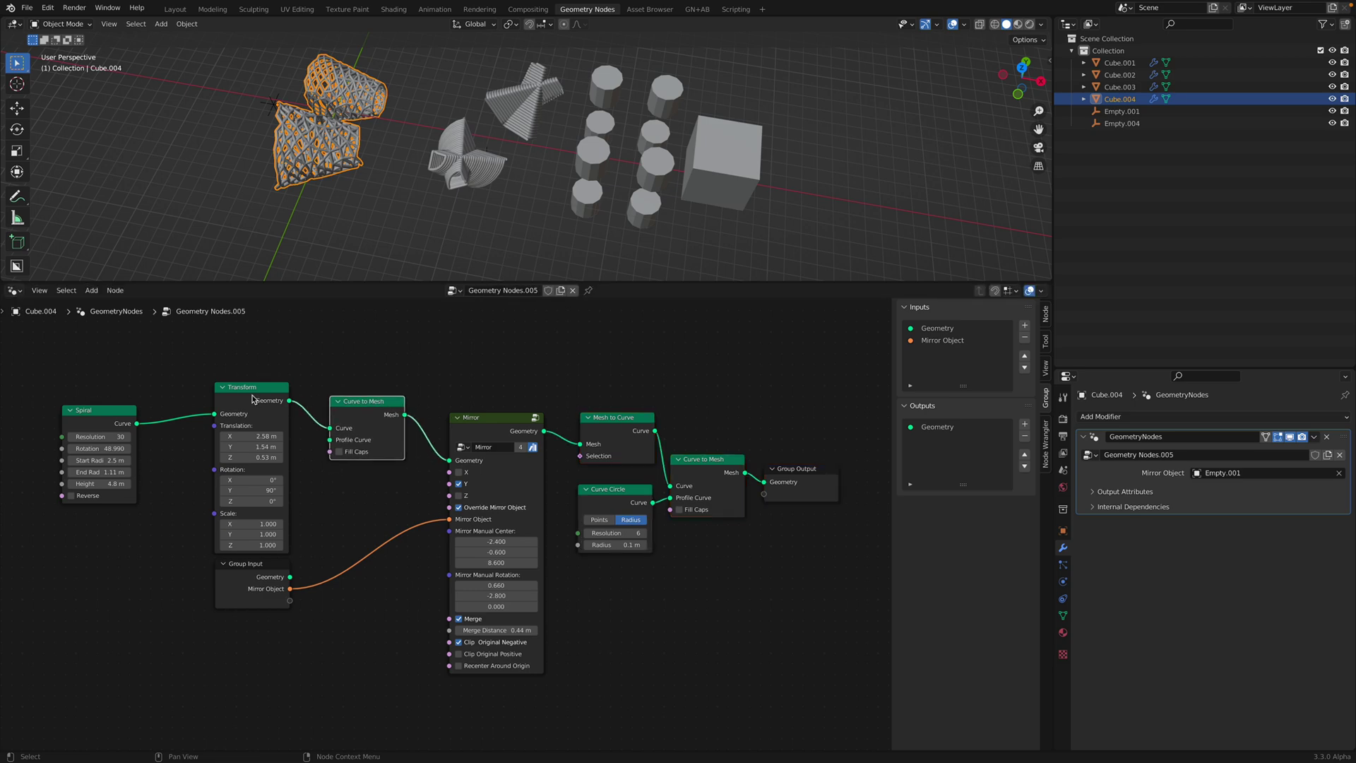
drag(106, 417, 113, 417)
drag(360, 409, 359, 400)
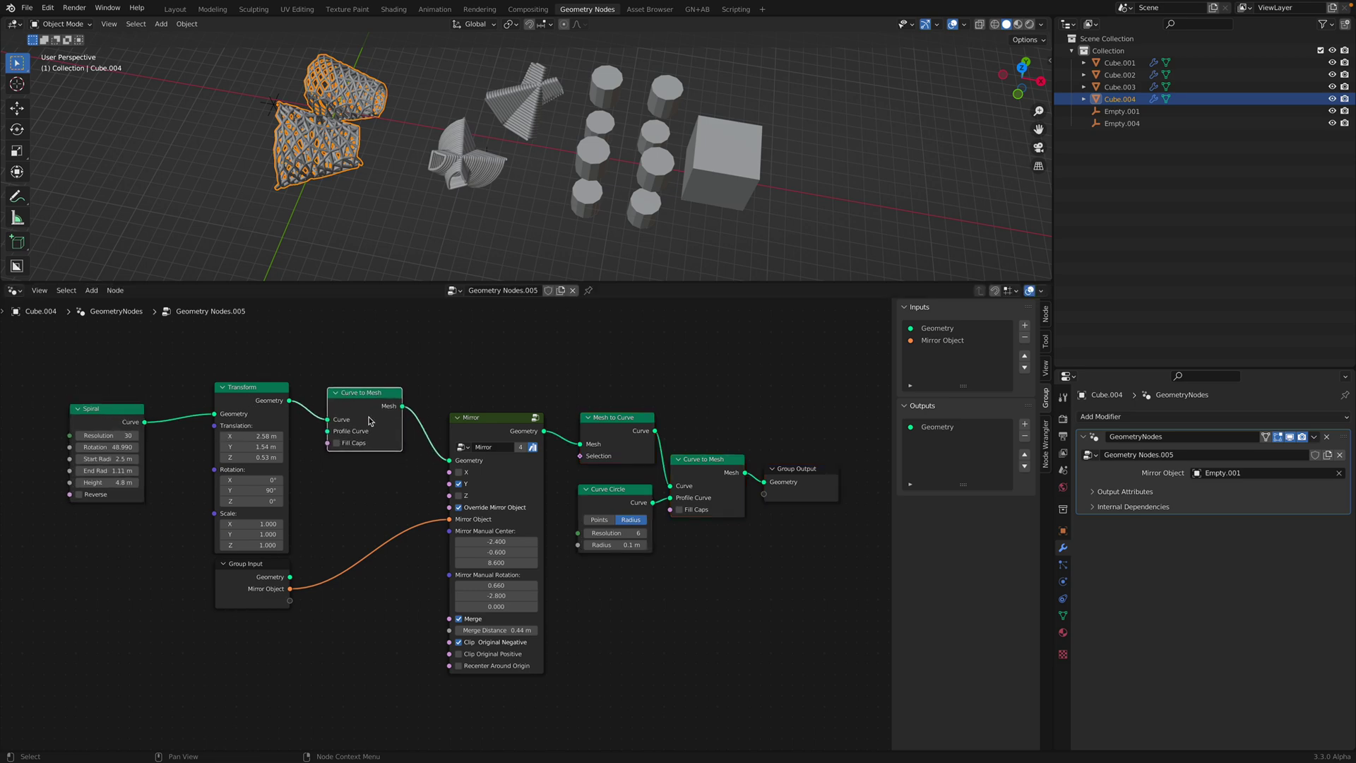
drag(492, 542, 537, 541)
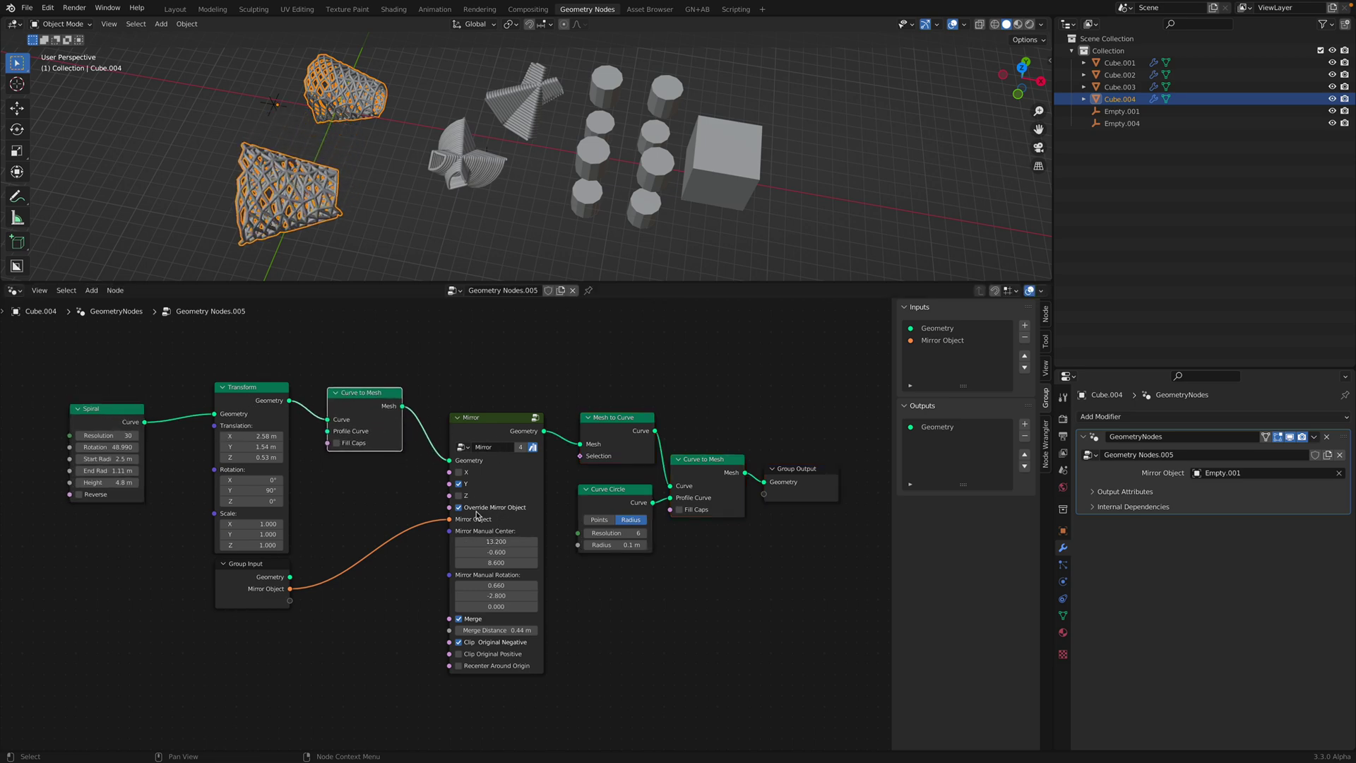
- Start a new general file without saving the changes to Mirror1_3.blend
click(26, 8)
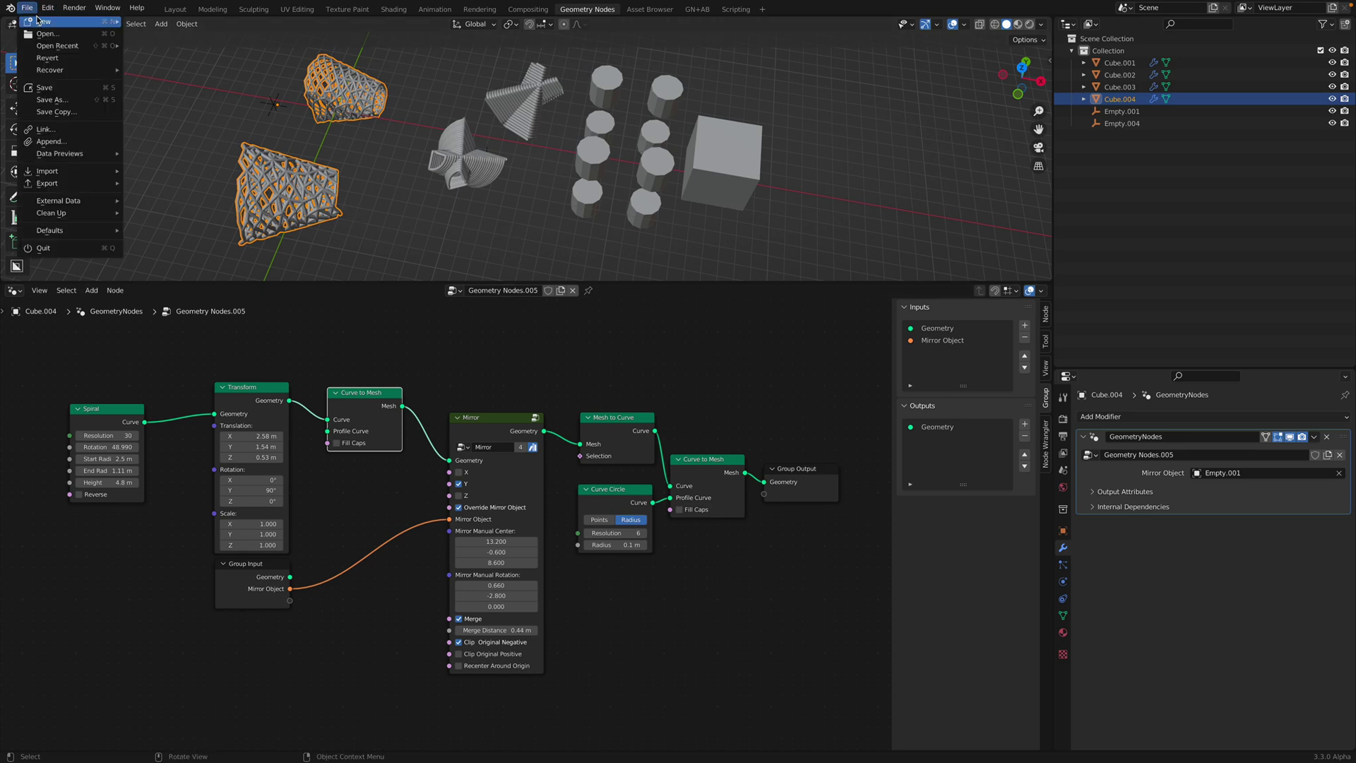
mouse_move(43, 26)
click(148, 25)
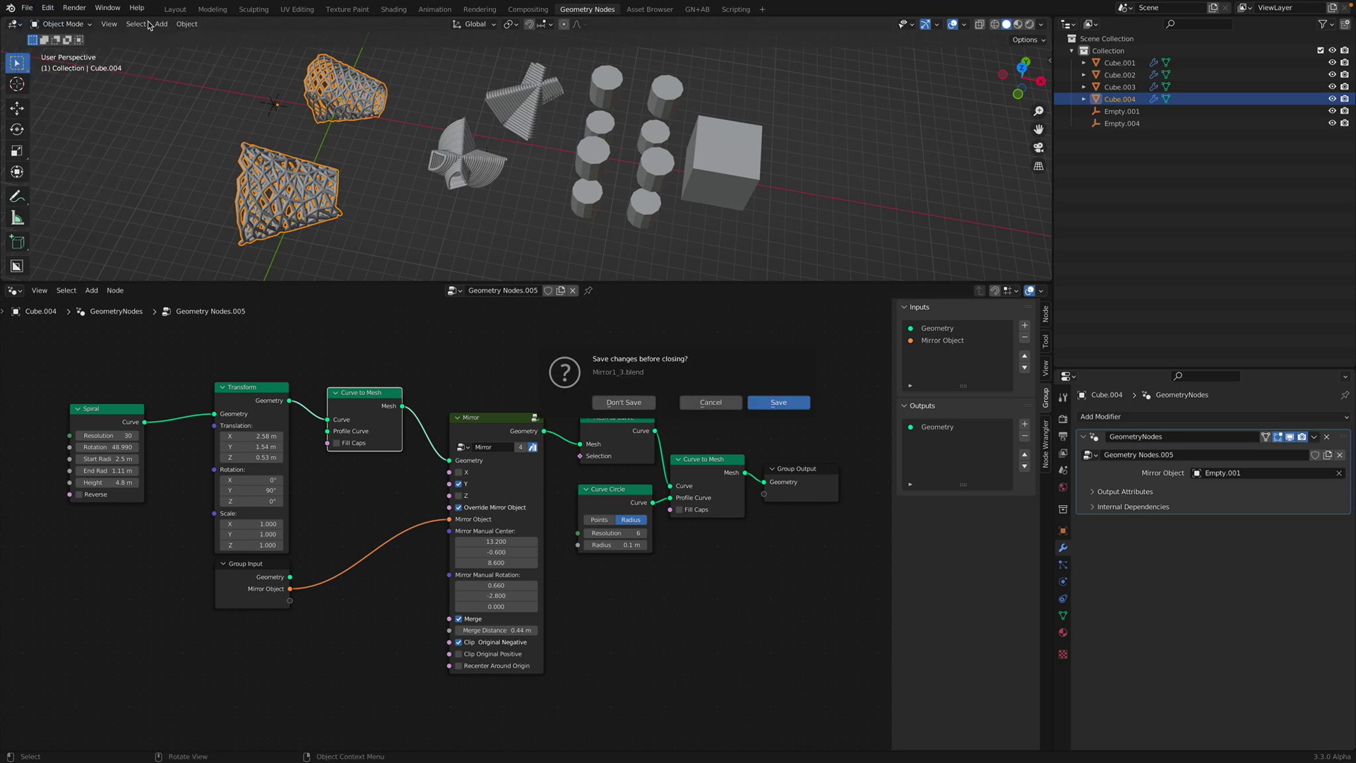
click(625, 402)
- Delete all the default objects from the scene
key(a)
key(x)
click(600, 364)
- Start appending data, browse up to the Downloads folder and sort its files by date modified with the newest last
click(27, 7)
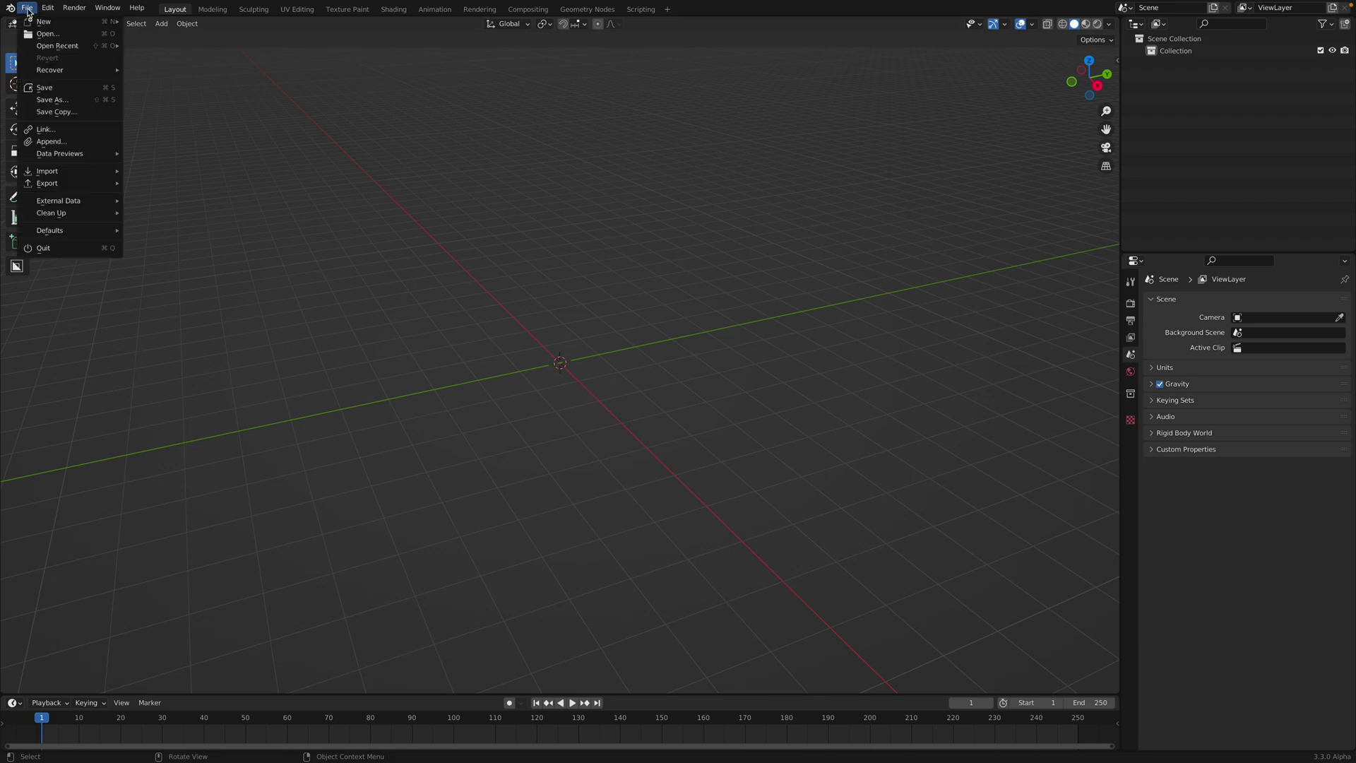
click(76, 141)
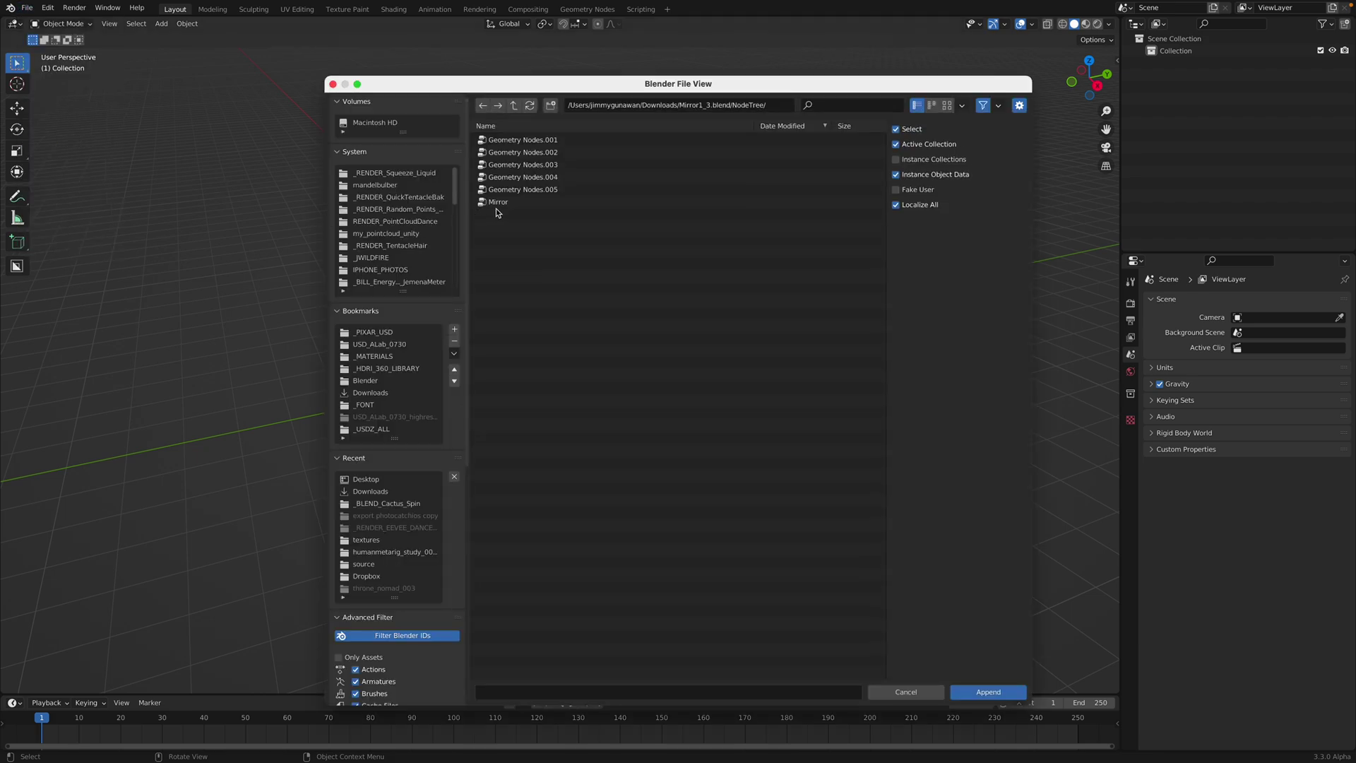
click(514, 105)
click(514, 105)
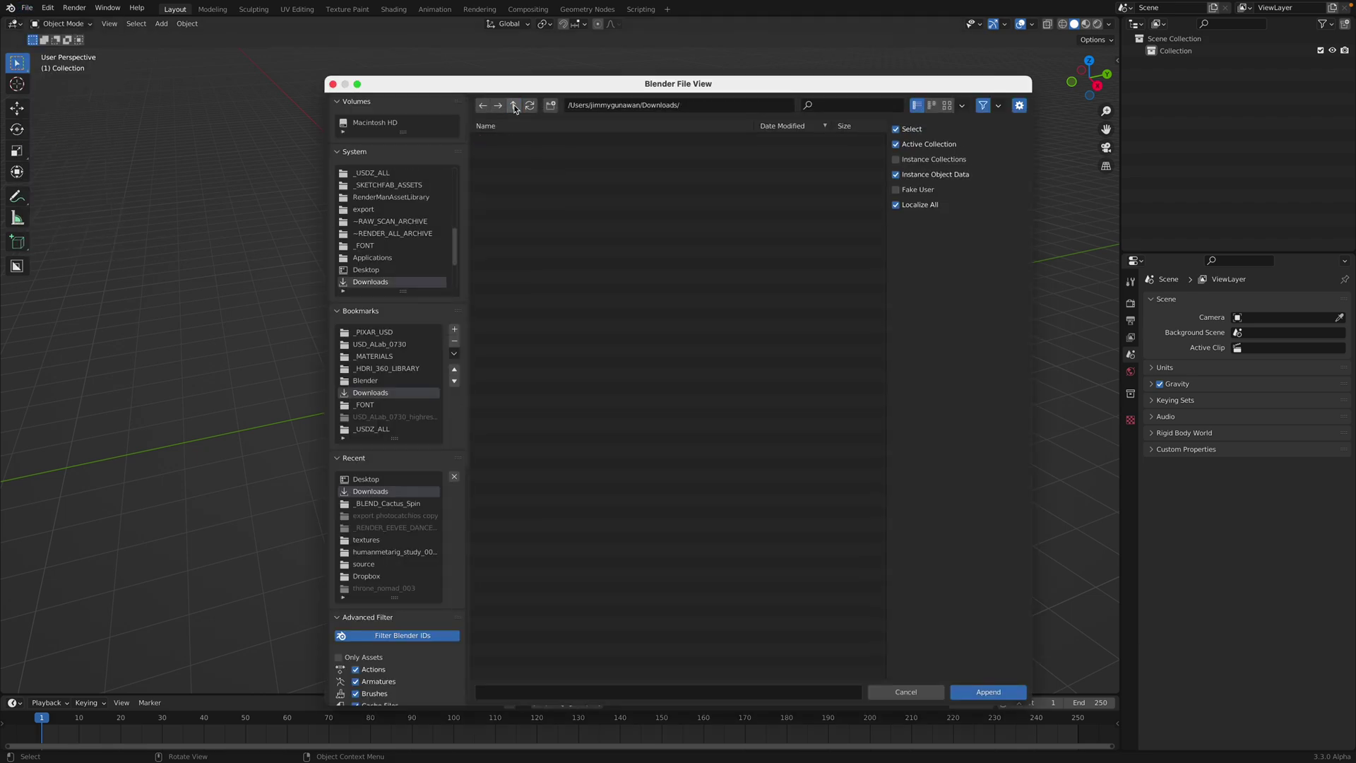
click(801, 124)
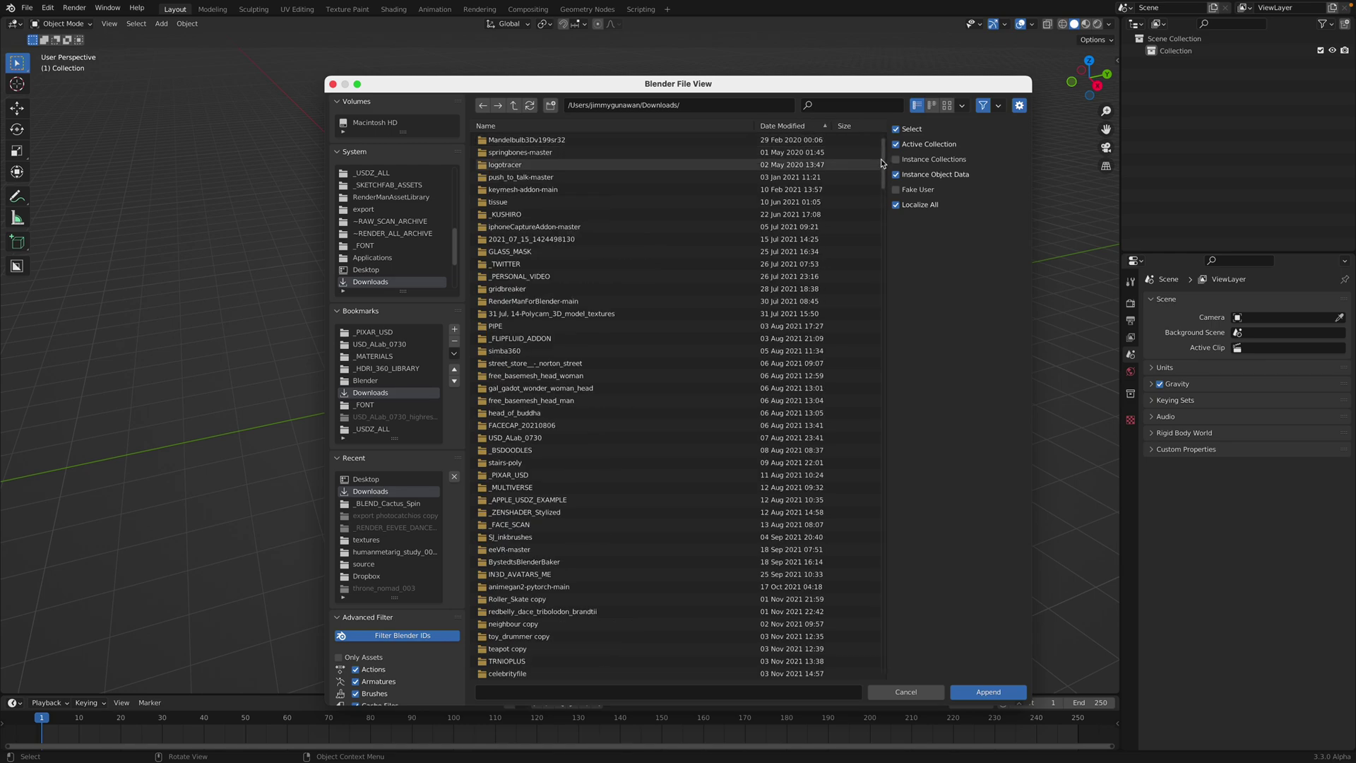
drag(880, 159, 913, 717)
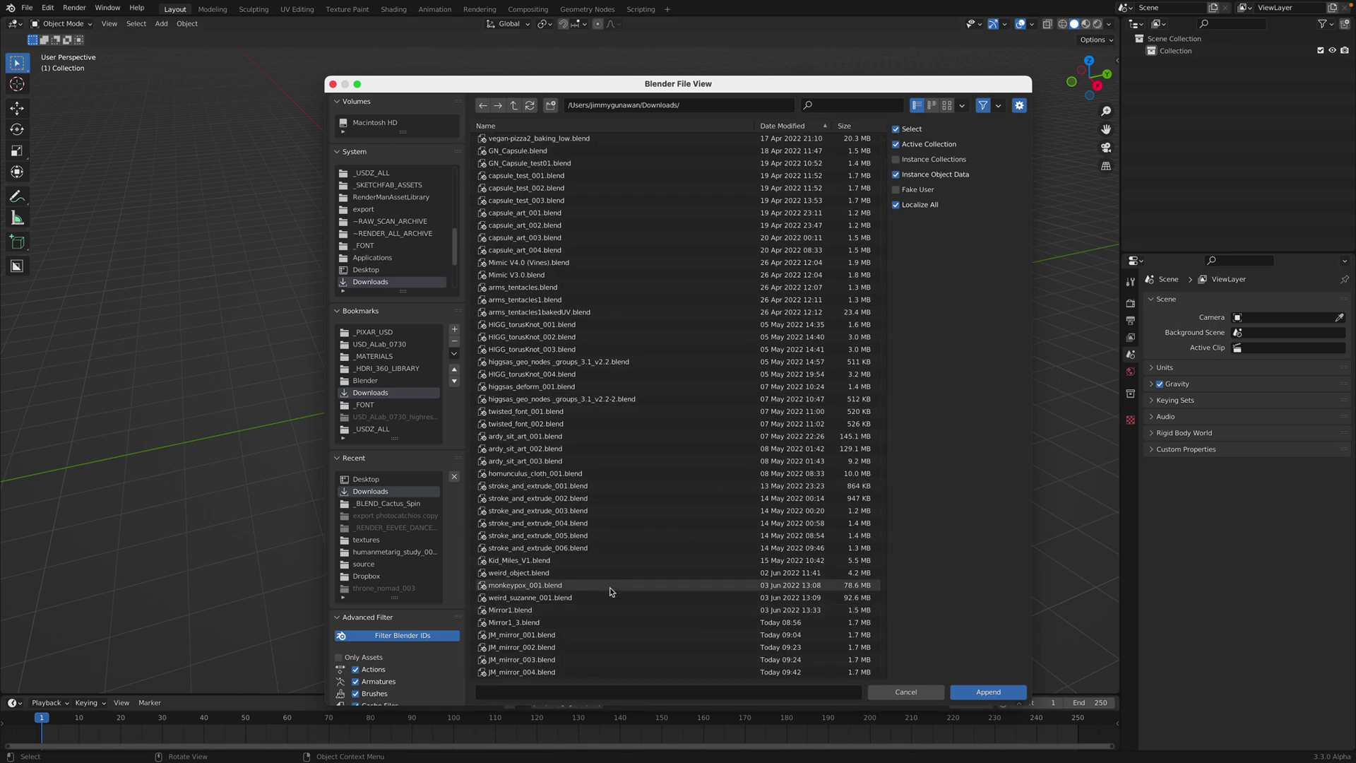
- Append the Mirror node group from the NodeTree data of Mirror1_3.blend
click(541, 622)
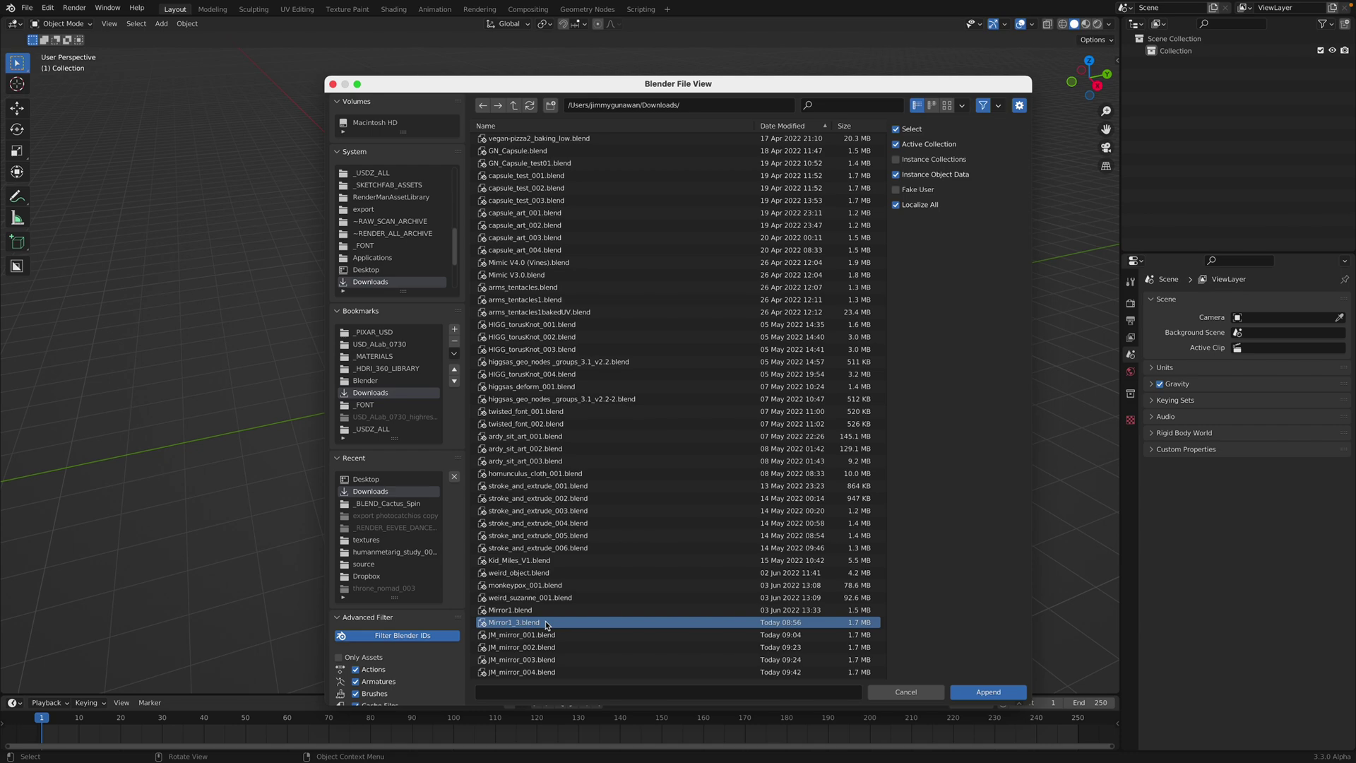
double_click(546, 624)
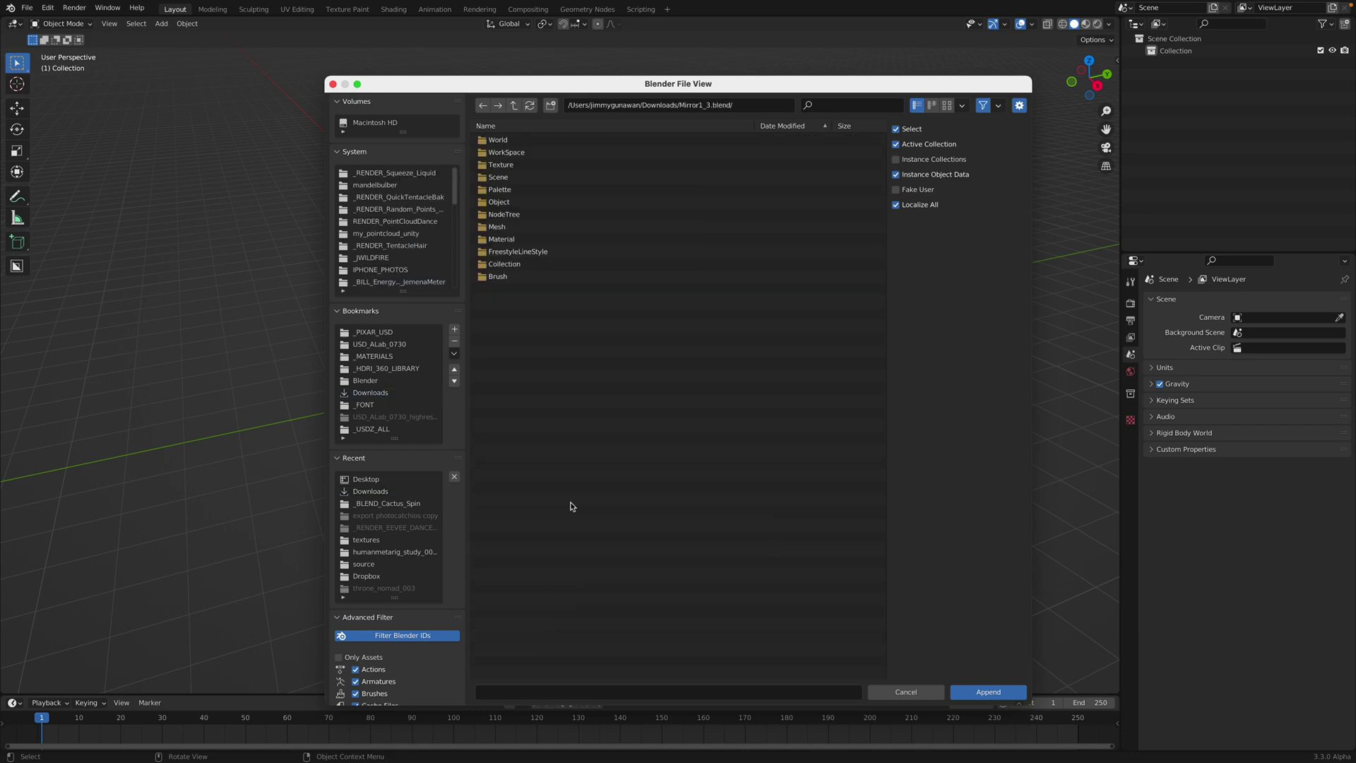
double_click(536, 215)
click(520, 140)
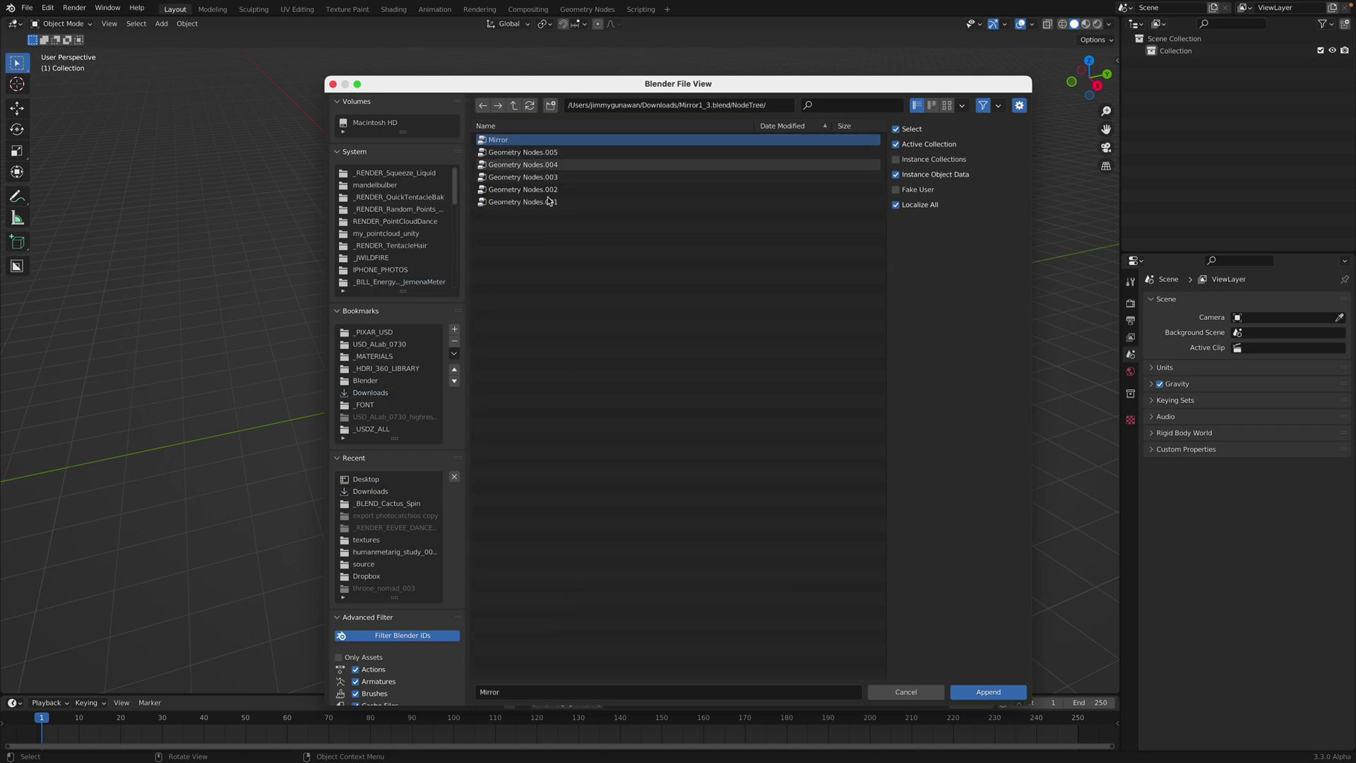
click(989, 692)
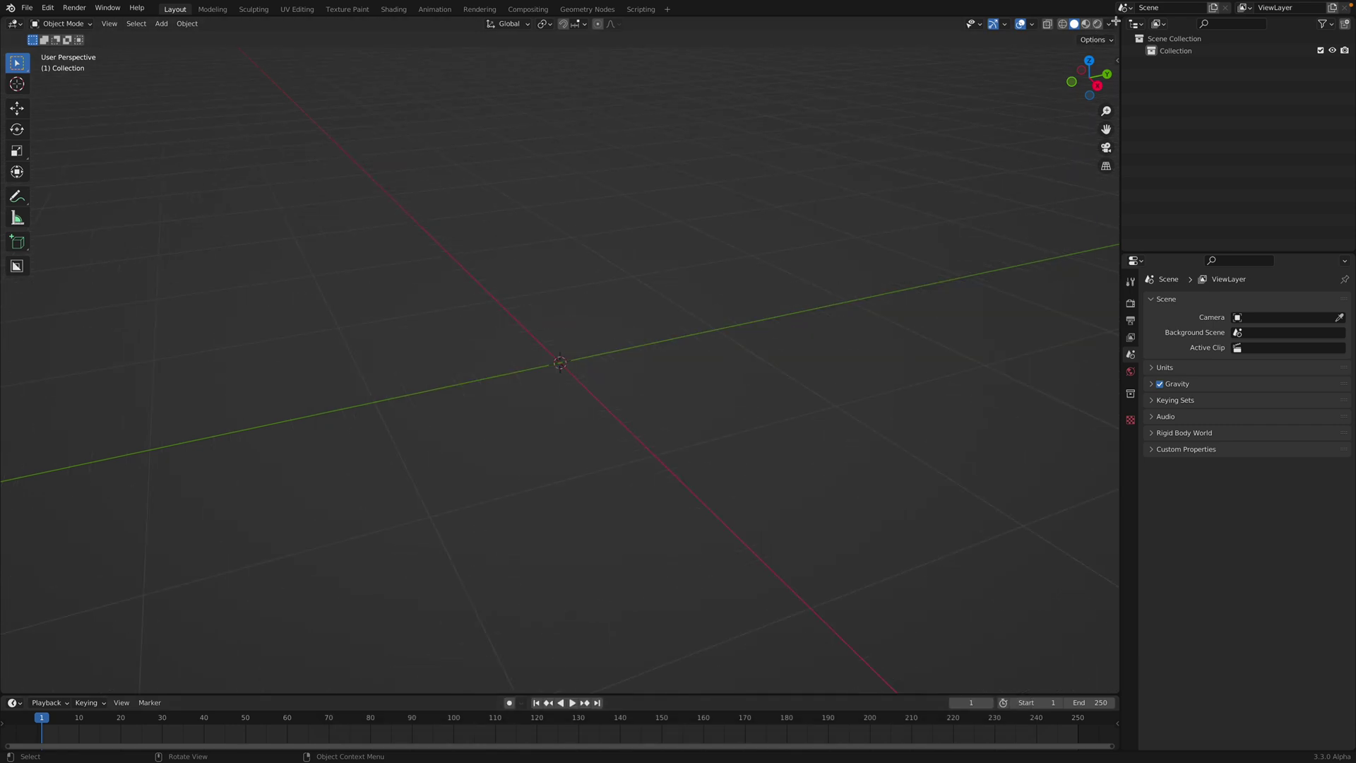
- Split the 3D viewport into two stacked areas and add a monkey mesh to the scene
drag(1115, 21, 558, 375)
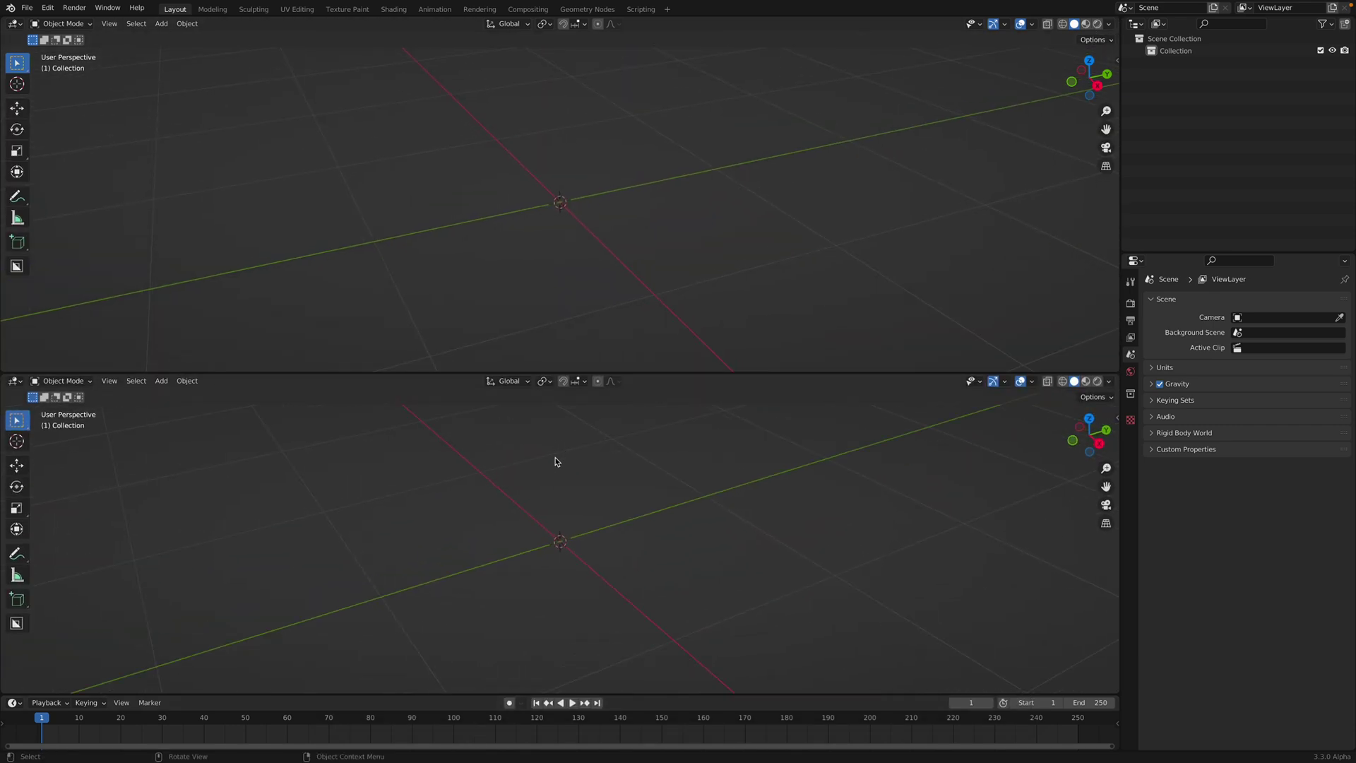
key(shift+a)
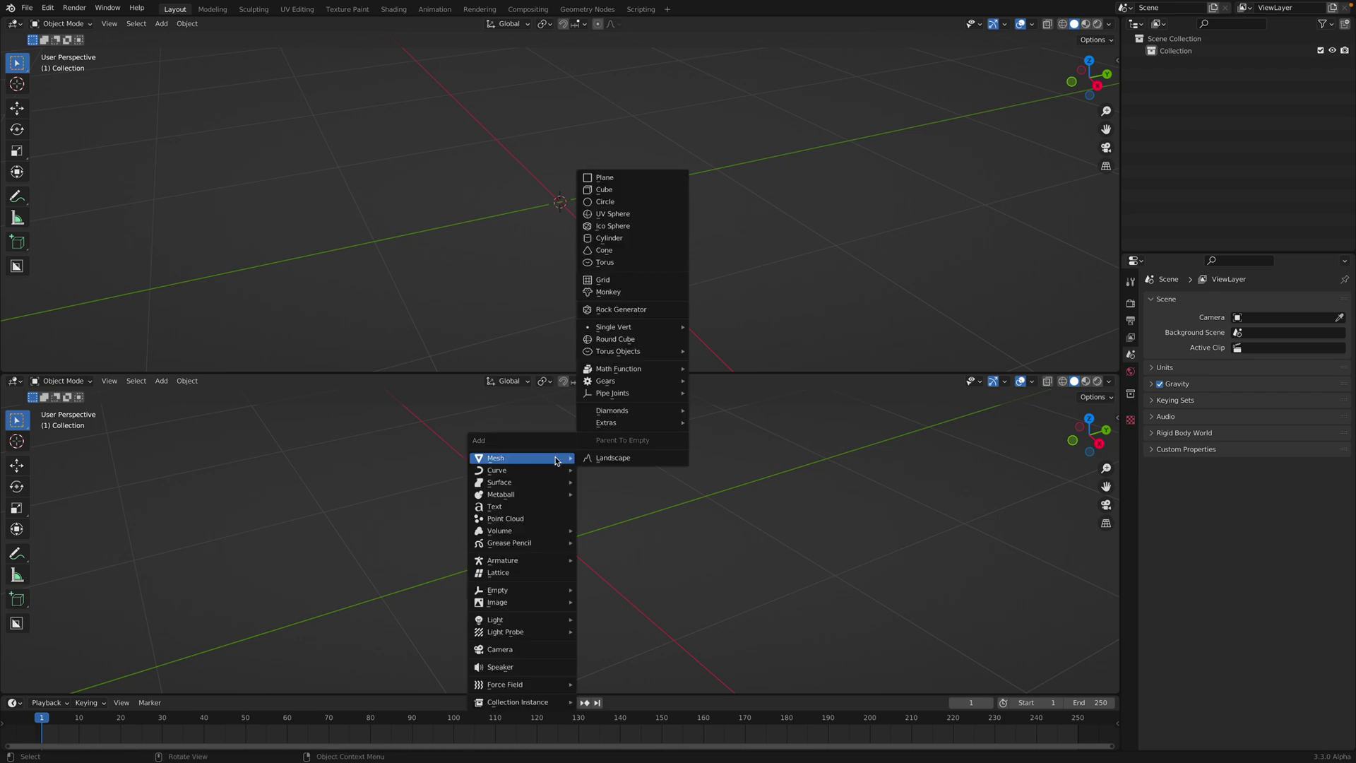
click(636, 292)
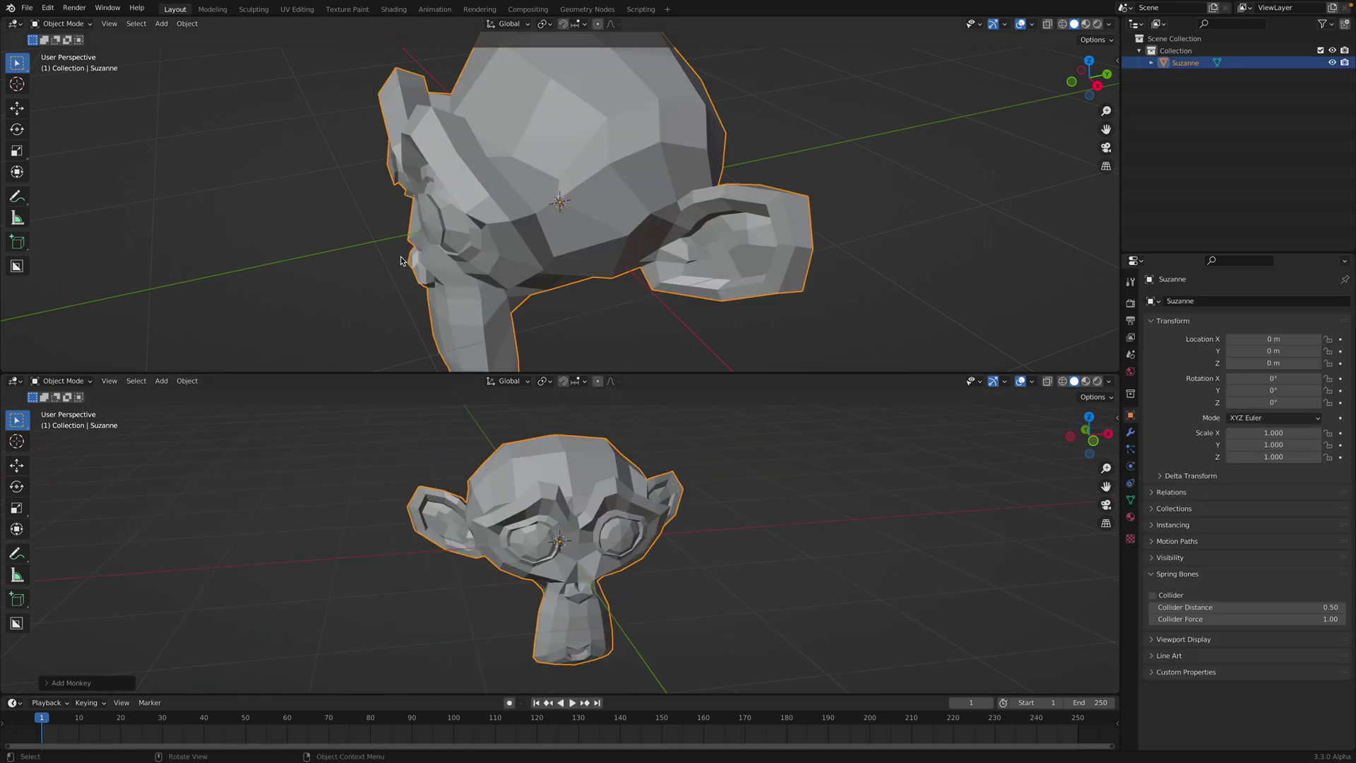
- Save the file to the Desktop as JM_mirror_study_001.blend
key(ctrl+s)
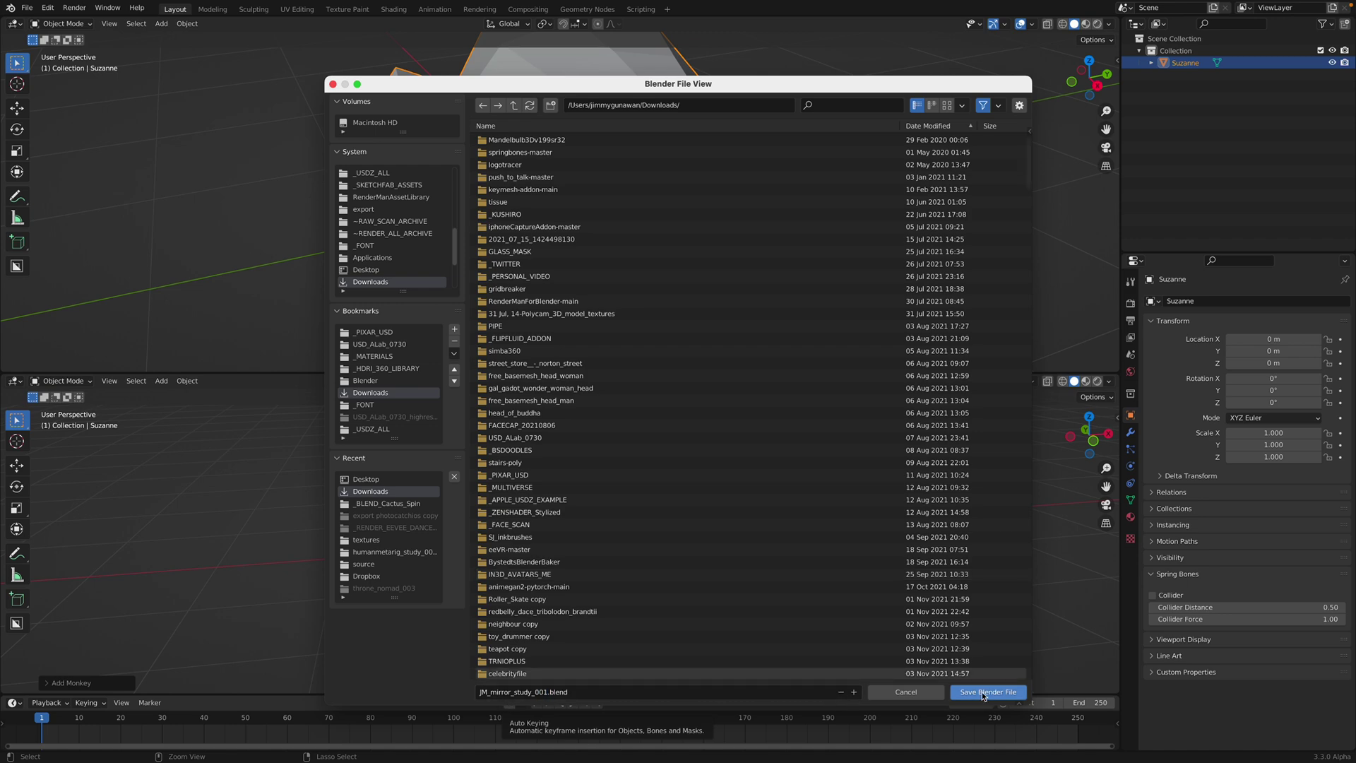
click(410, 270)
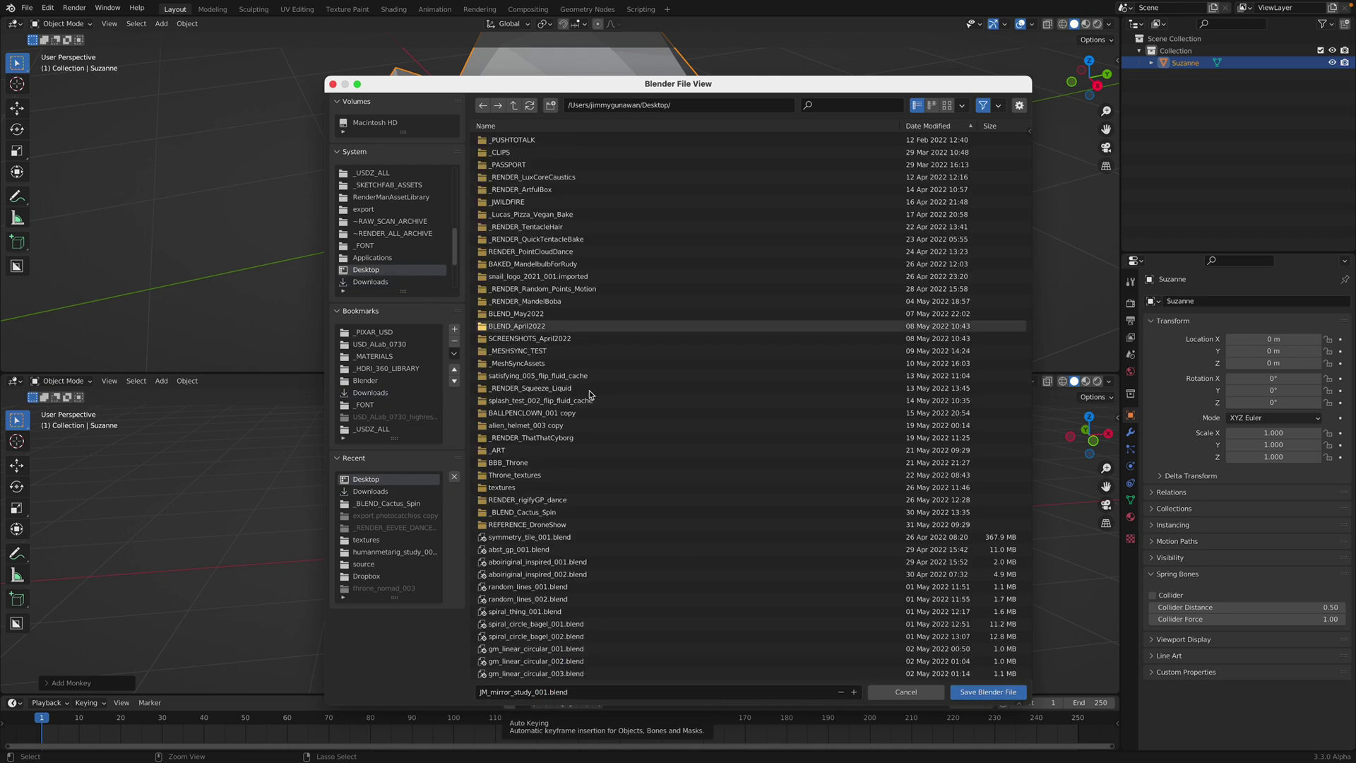
click(987, 691)
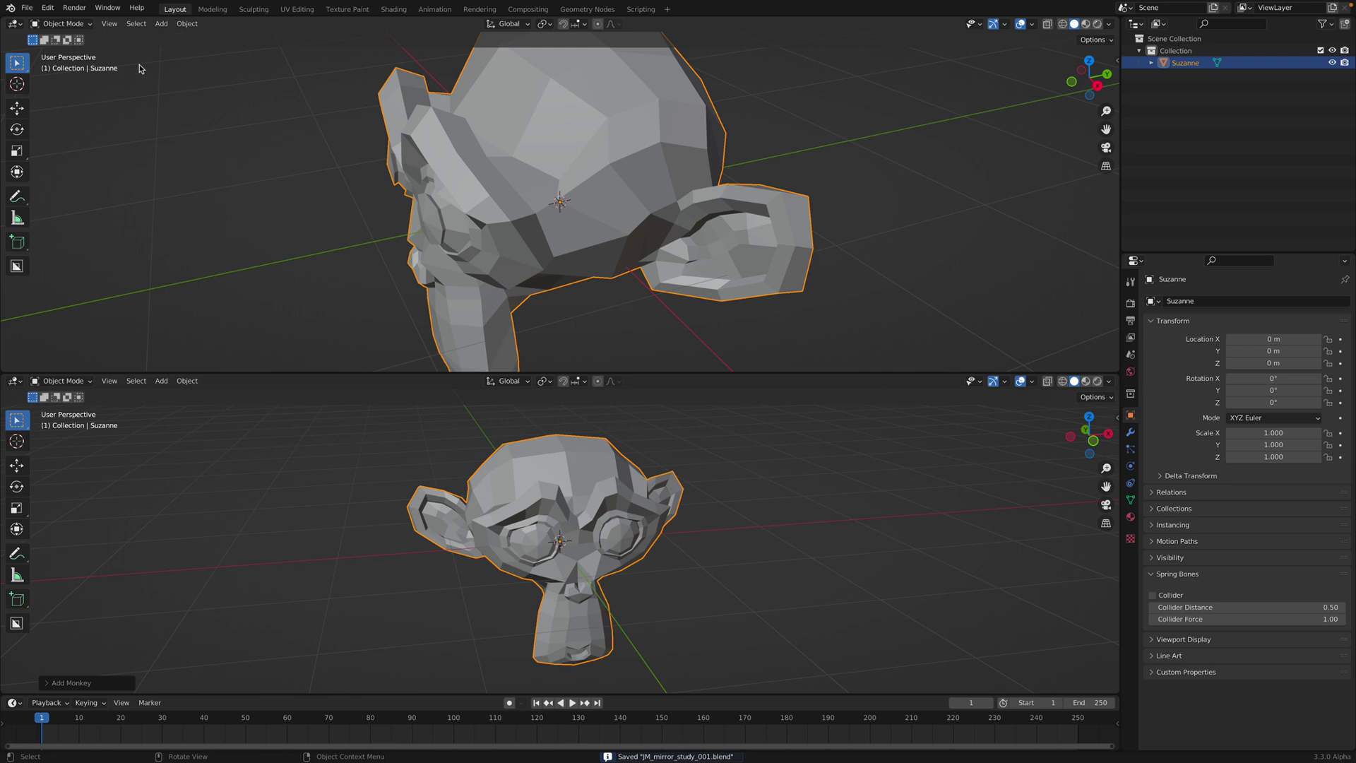
- Turn the upper area into a Geometry Node Editor and create a new node tree for the monkey, moving Group Input away from Group Output
click(14, 24)
click(58, 136)
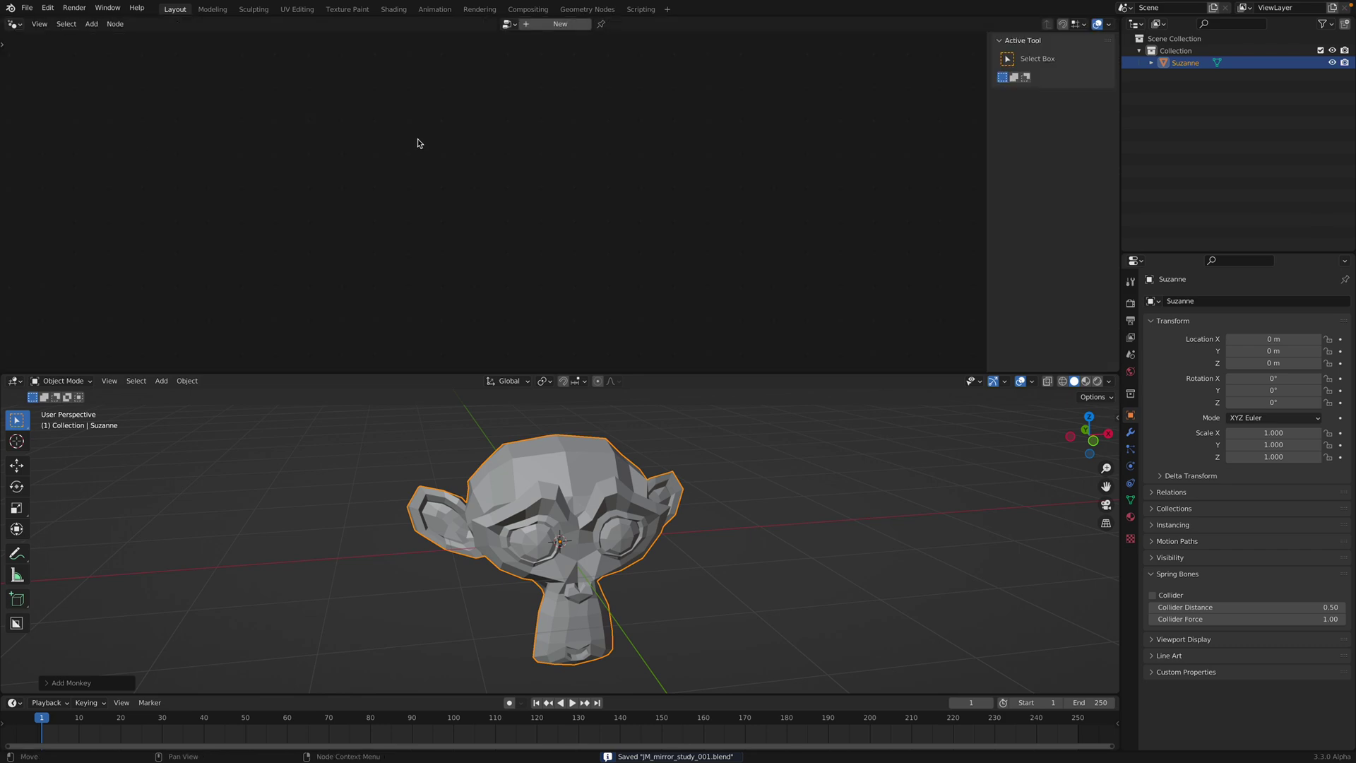
click(541, 26)
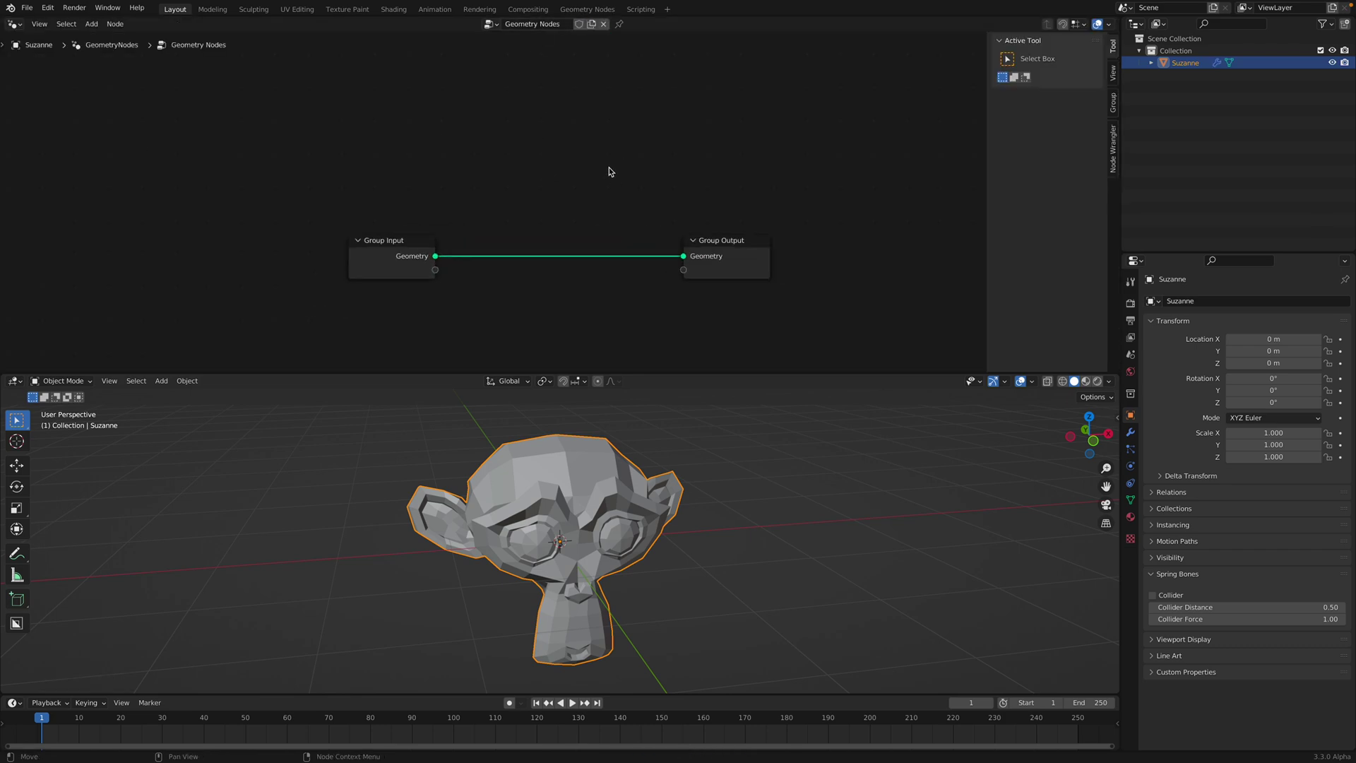
drag(423, 224, 352, 197)
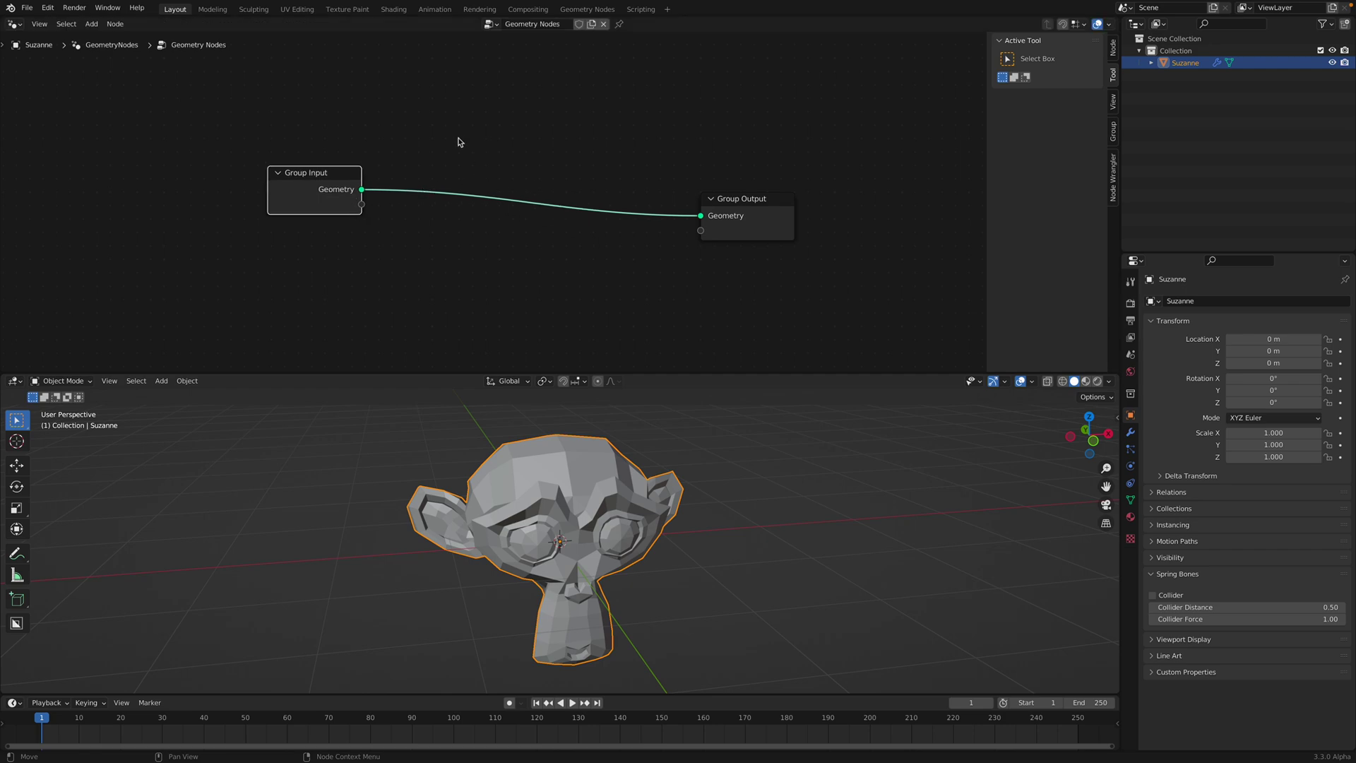
- Add the Mirror node group and insert it on the link between Group Input and Group Output
key(shift+a)
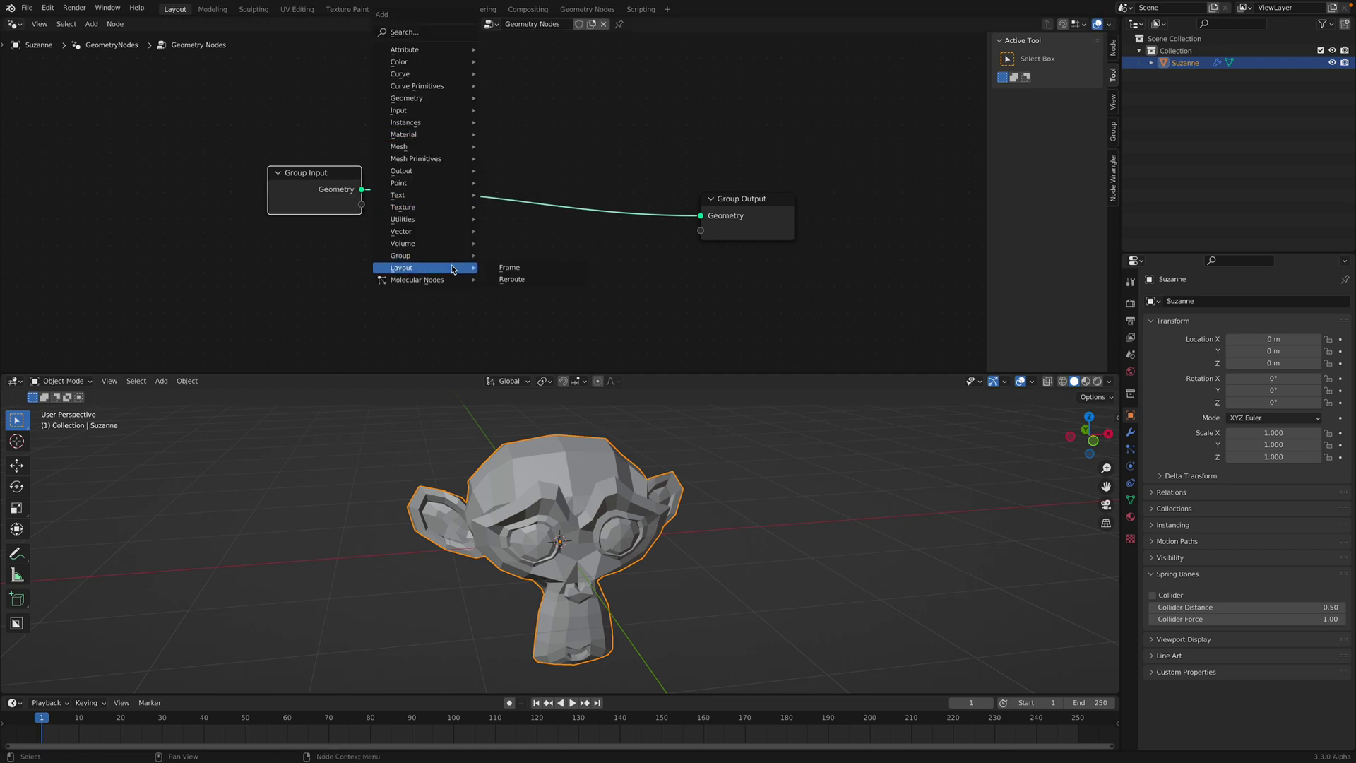
mouse_move(452, 256)
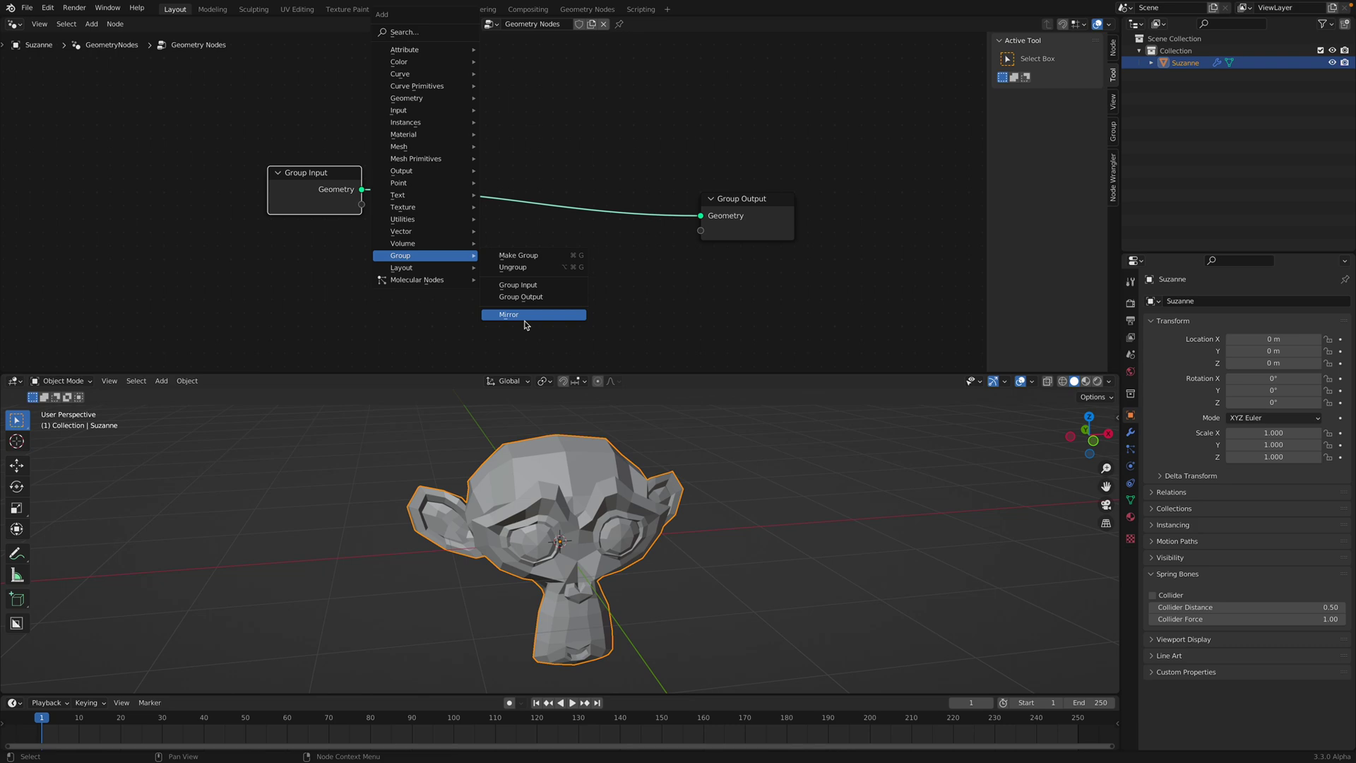
click(426, 33)
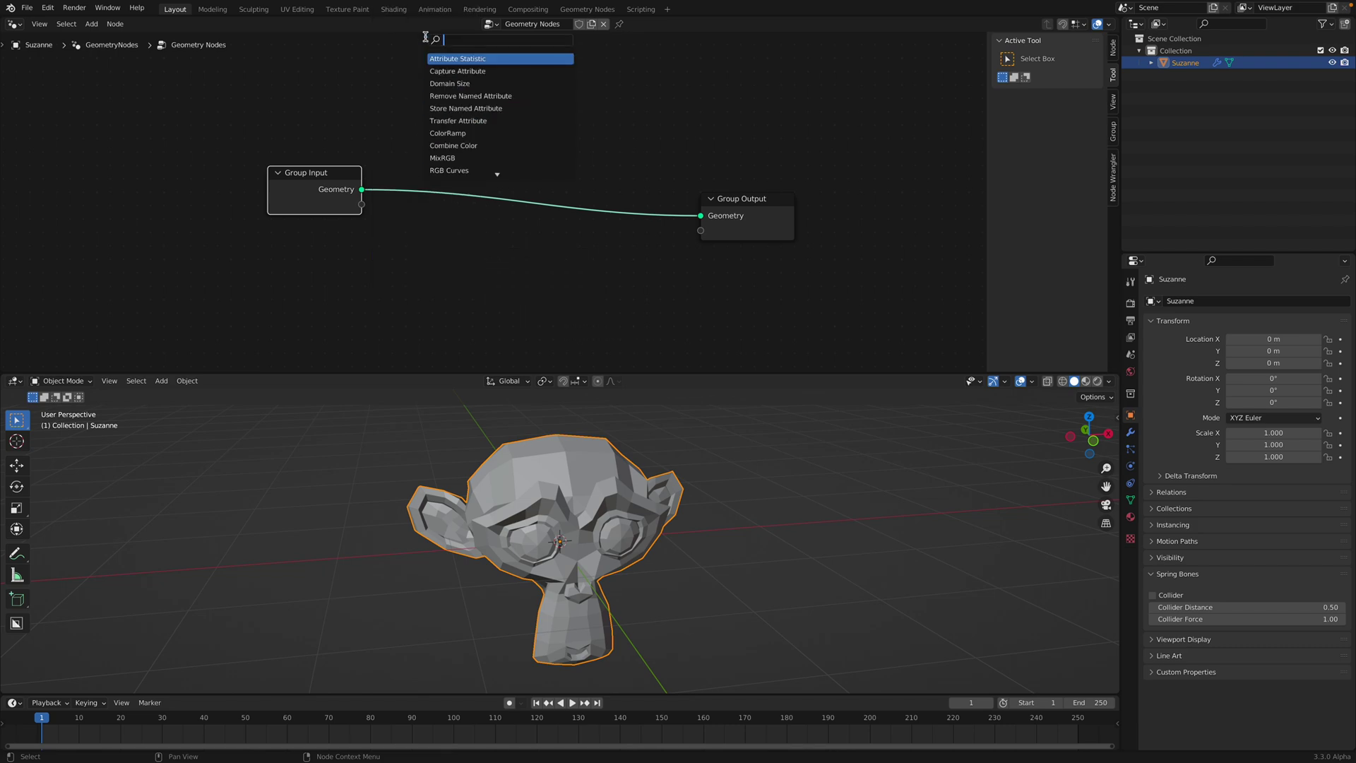
text(mirror)
key(Return)
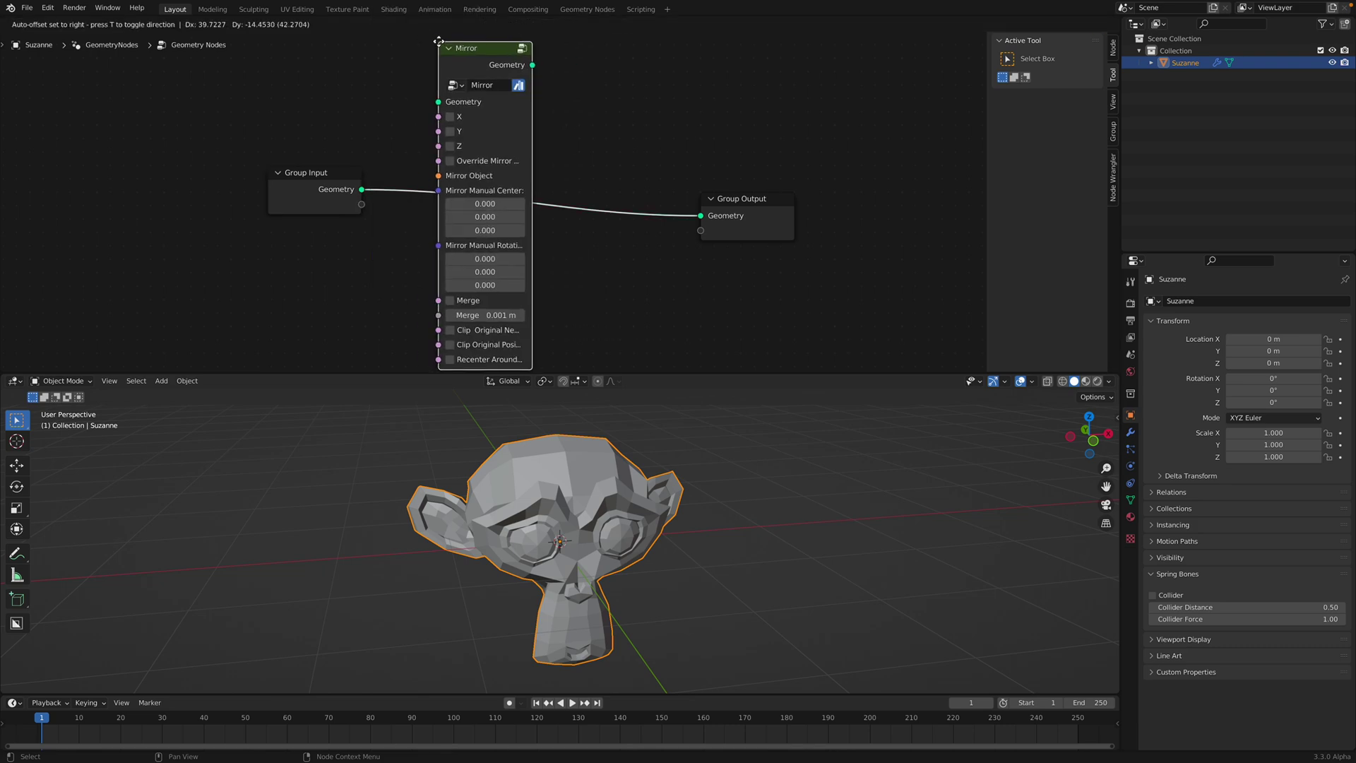
click(483, 121)
middle_drag(483, 120, 484, 113)
drag(488, 61, 508, 59)
scroll(555, 147, down, 1)
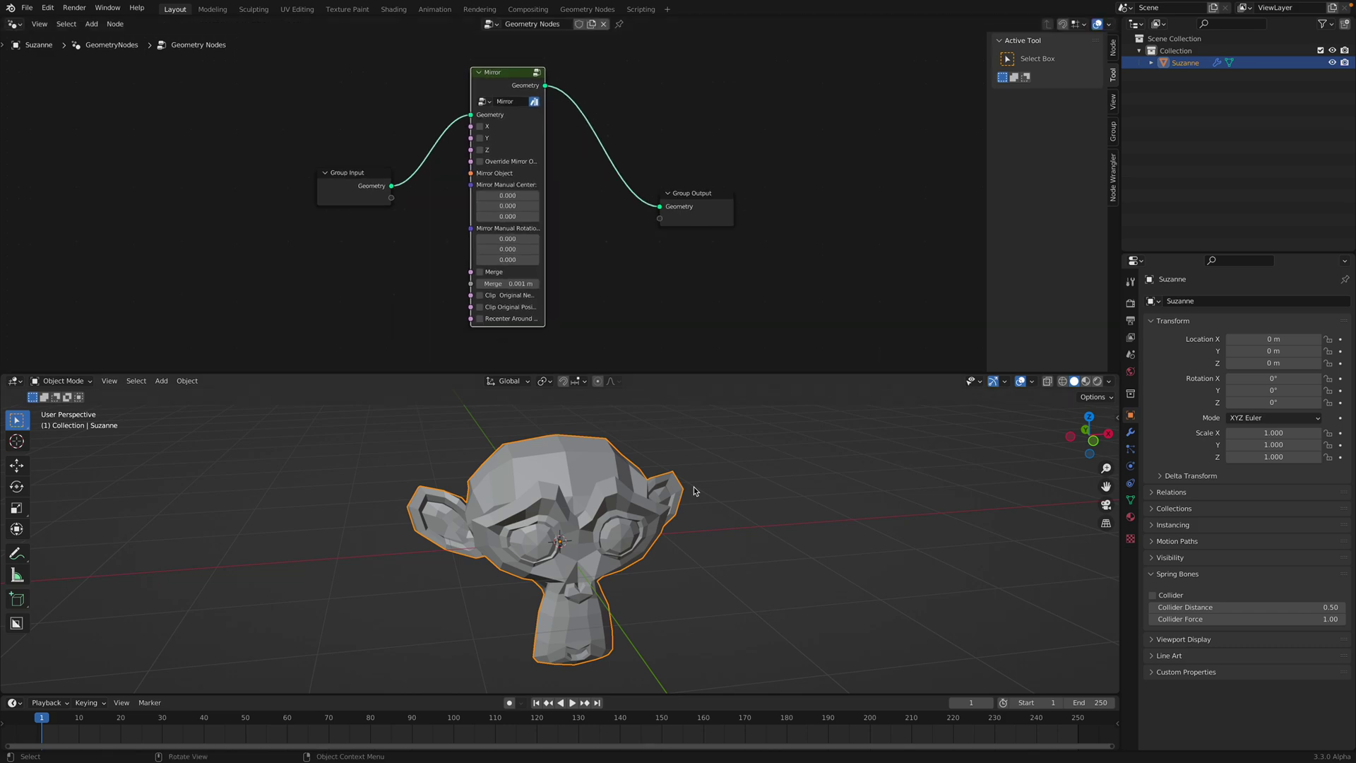
- Move the Group Input node farther from the Mirror node and save the file
scroll(694, 491, down, 2)
middle_drag(694, 490, 646, 453)
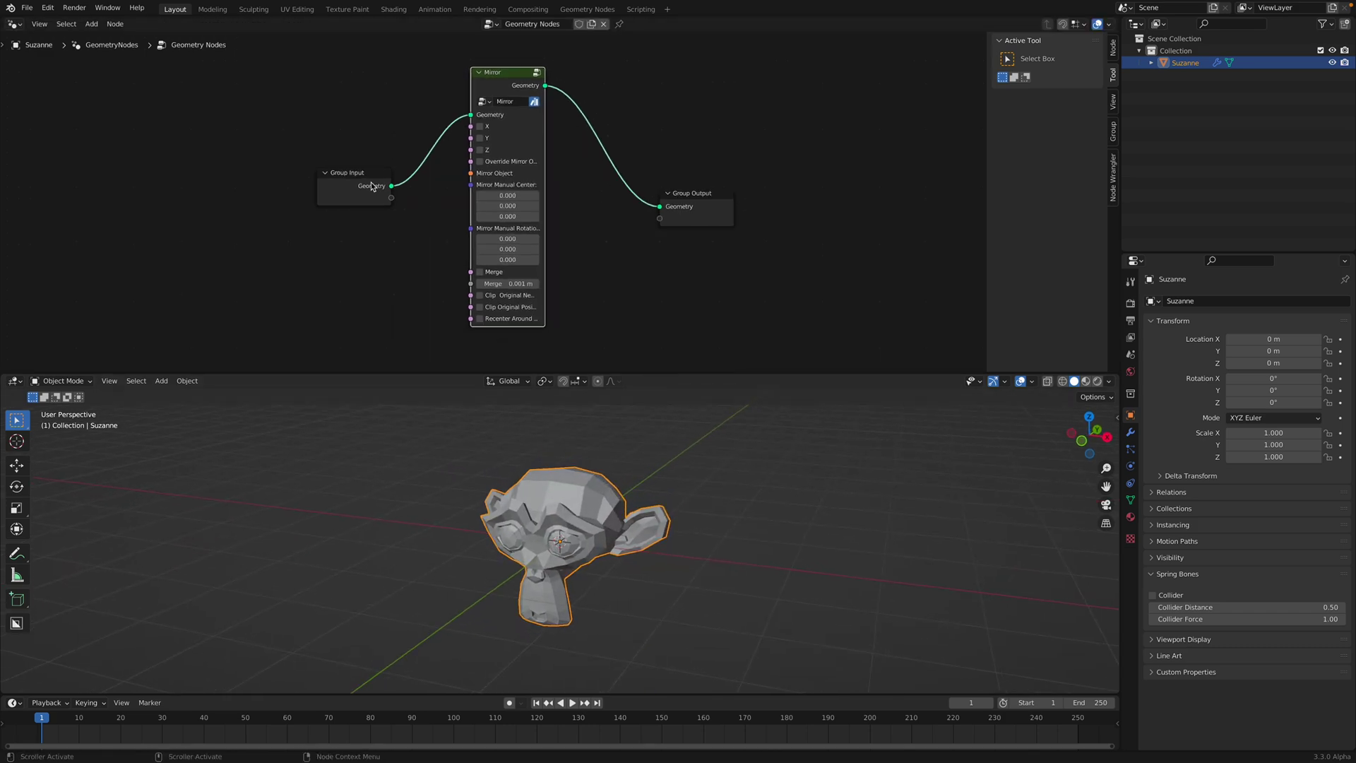
drag(371, 185, 335, 185)
key(ctrl+s)
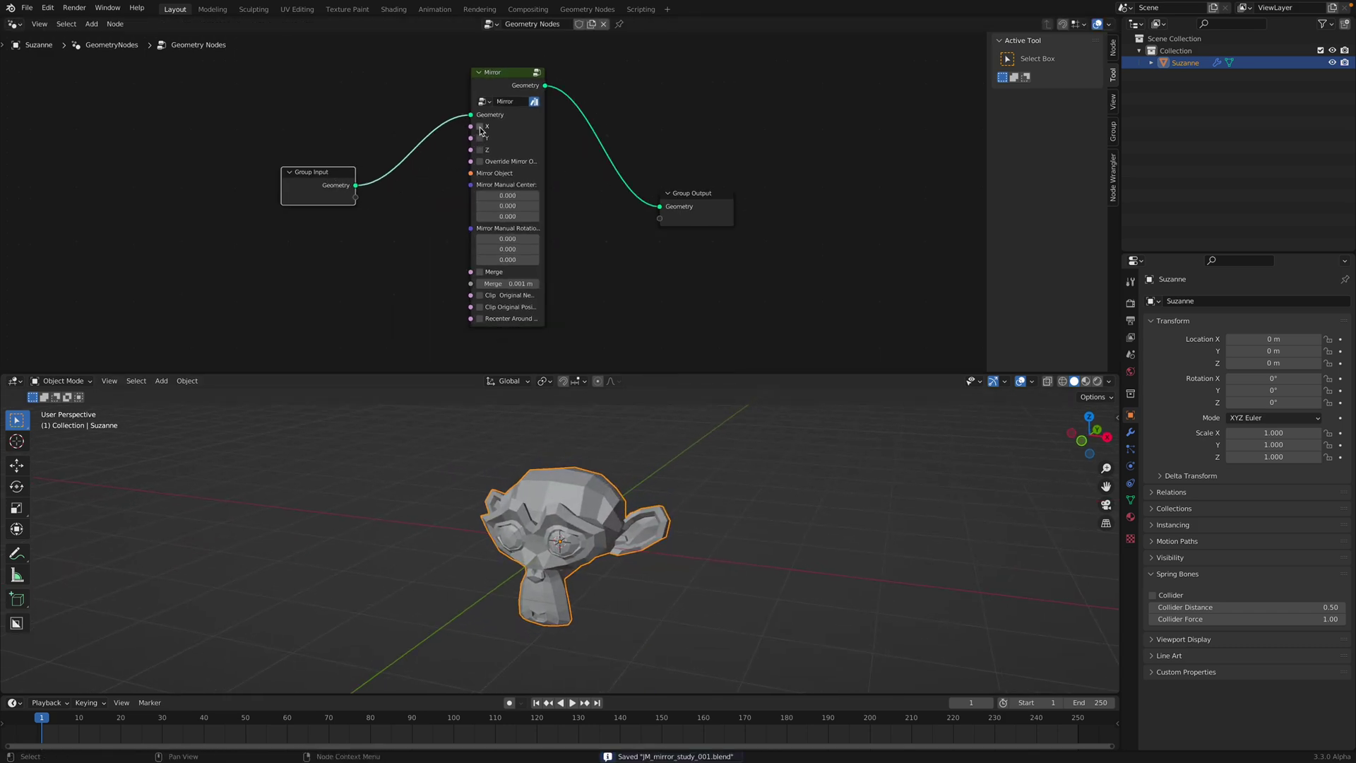
- Try mirroring the monkey on X, Y and Z in the Mirror node, and switch the axes off again
drag(481, 137, 482, 150)
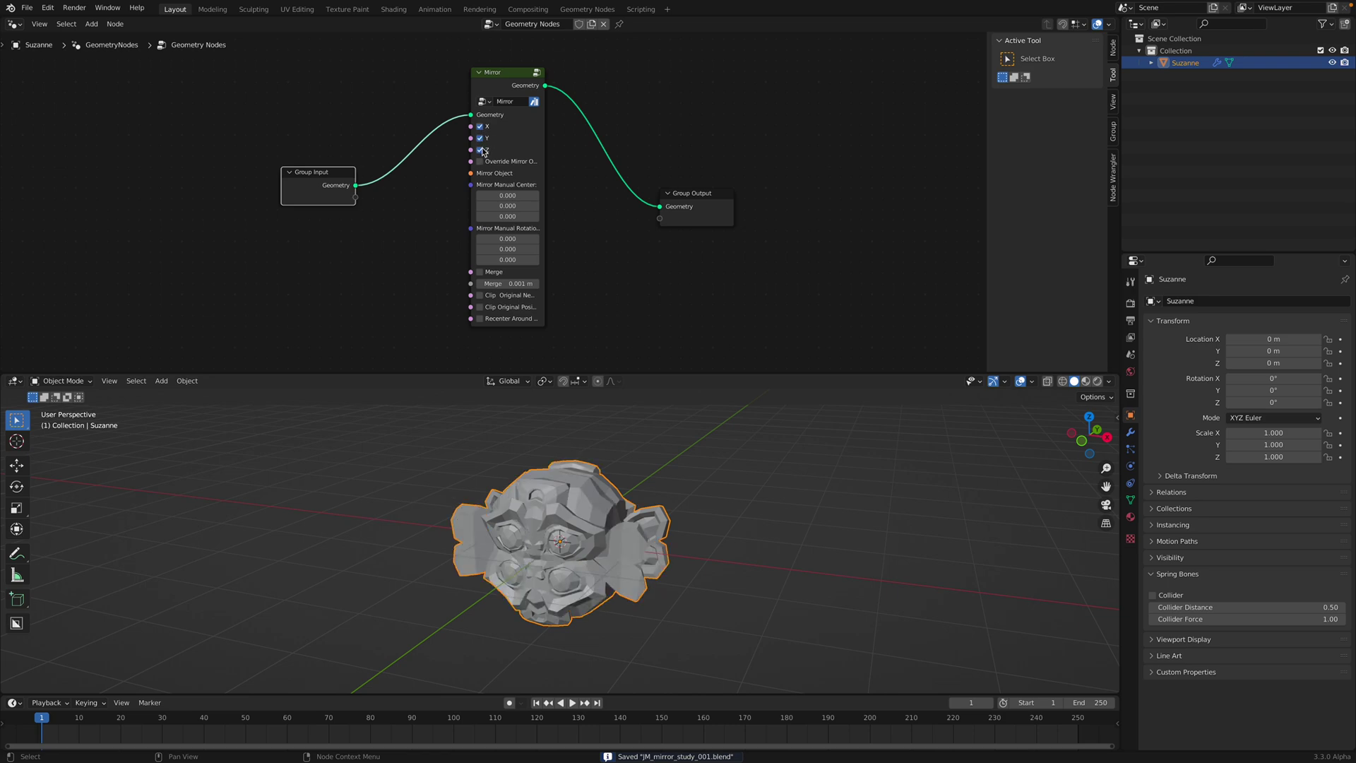
middle_drag(593, 482, 551, 481)
click(481, 139)
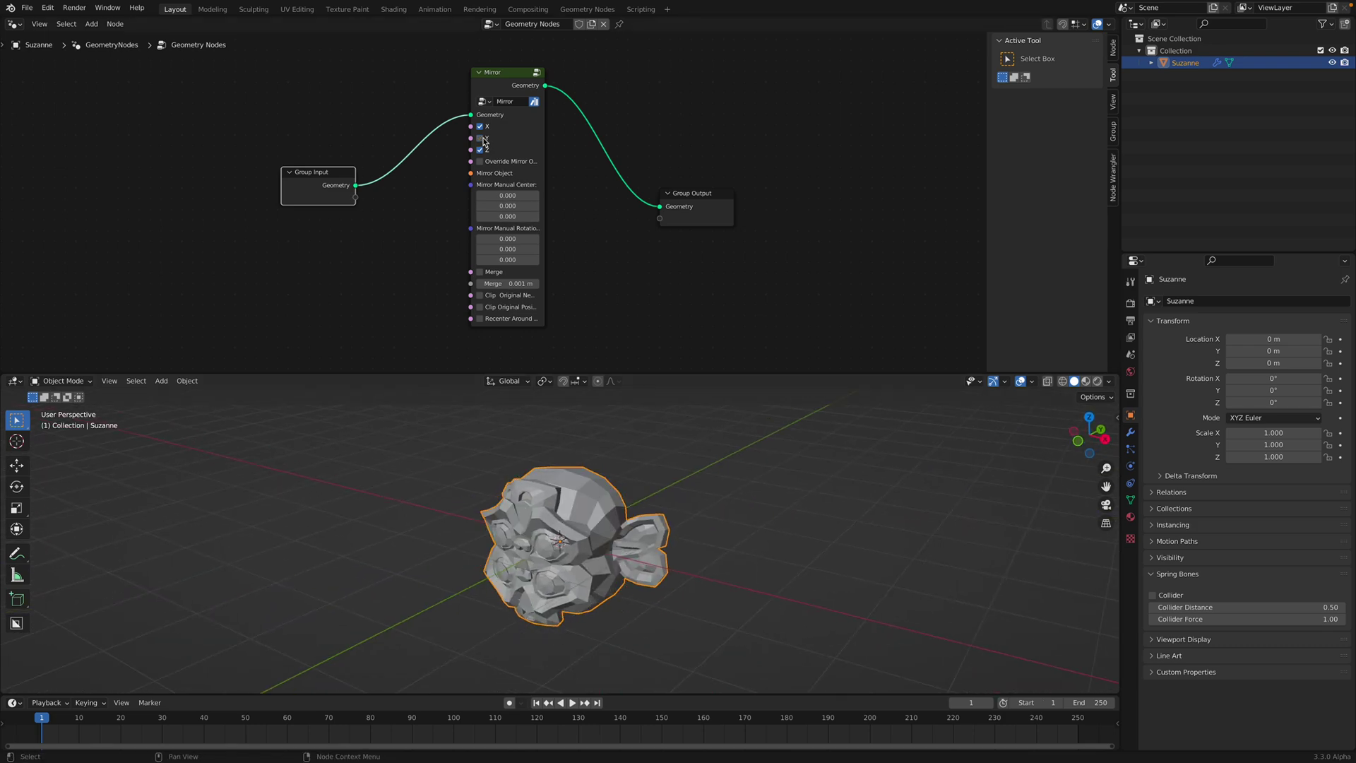
click(484, 147)
click(635, 496)
click(618, 506)
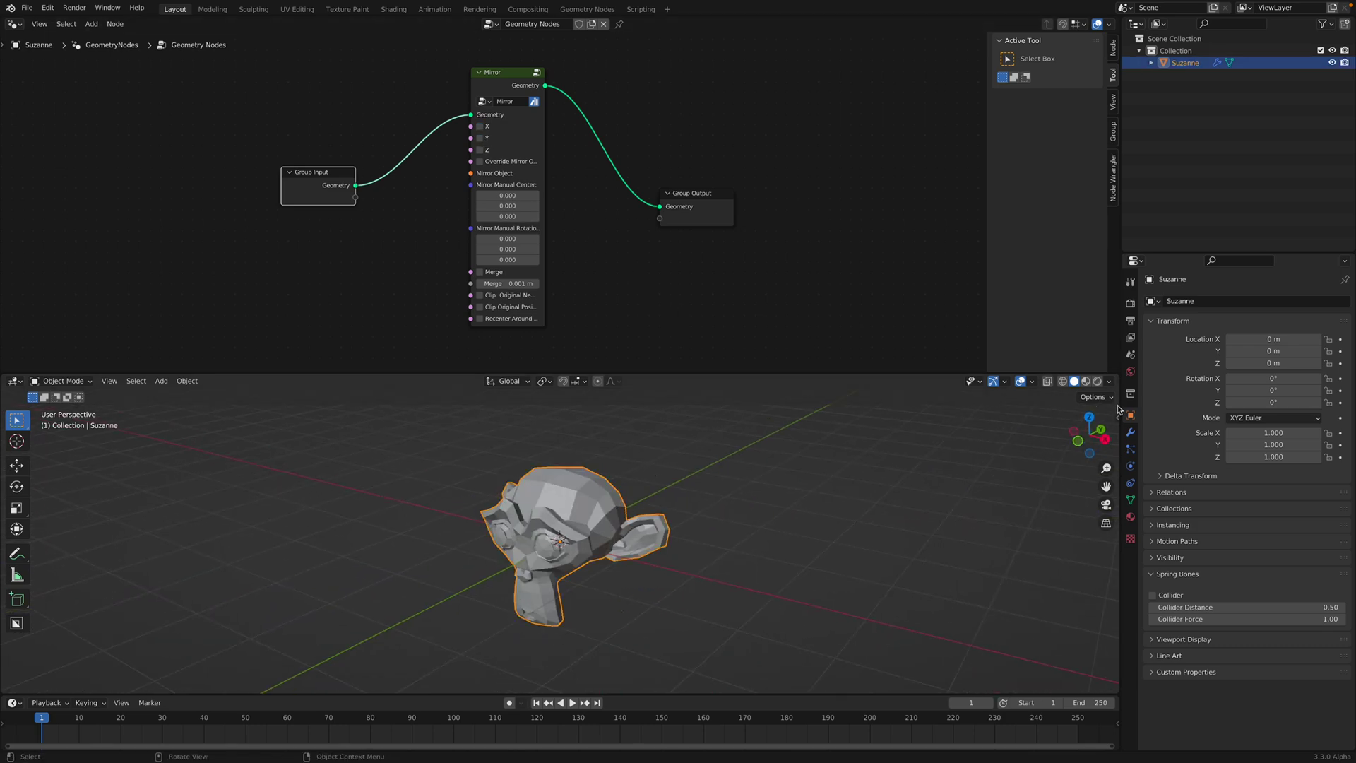
- Add a standard Mirror modifier to the monkey with Axis and Bisect enabled on X, Y and Z
click(1131, 432)
click(1222, 301)
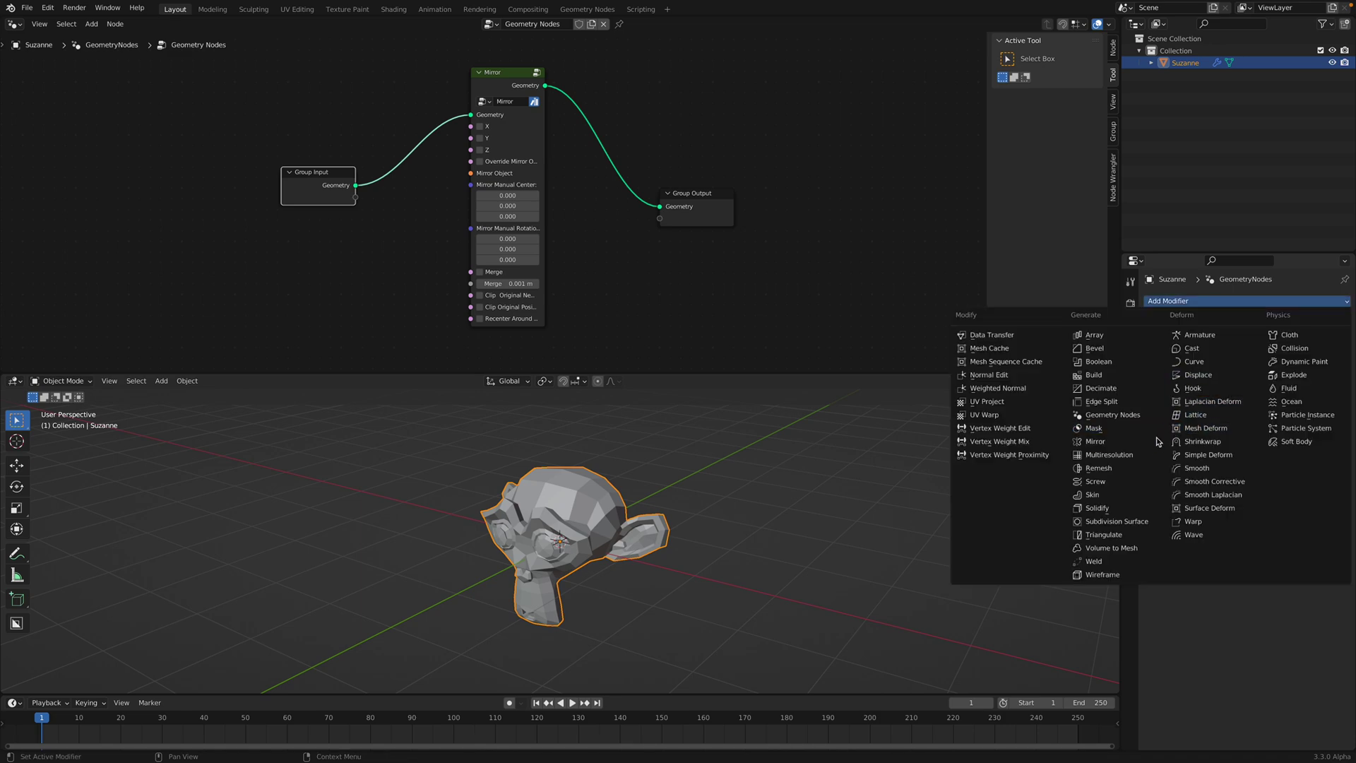
click(1102, 444)
middle_drag(940, 476, 970, 476)
click(1247, 421)
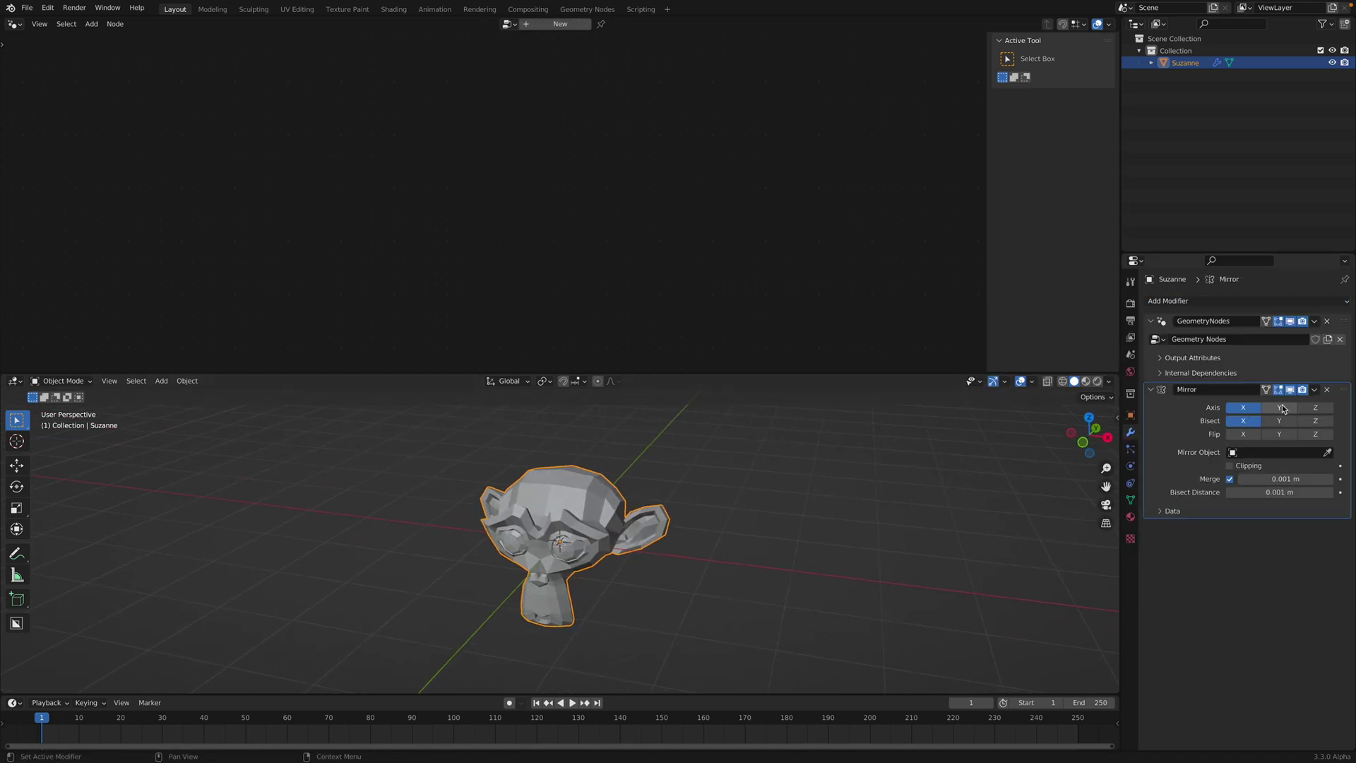
click(1284, 408)
click(1285, 420)
click(1315, 408)
click(1315, 421)
middle_drag(851, 520, 824, 521)
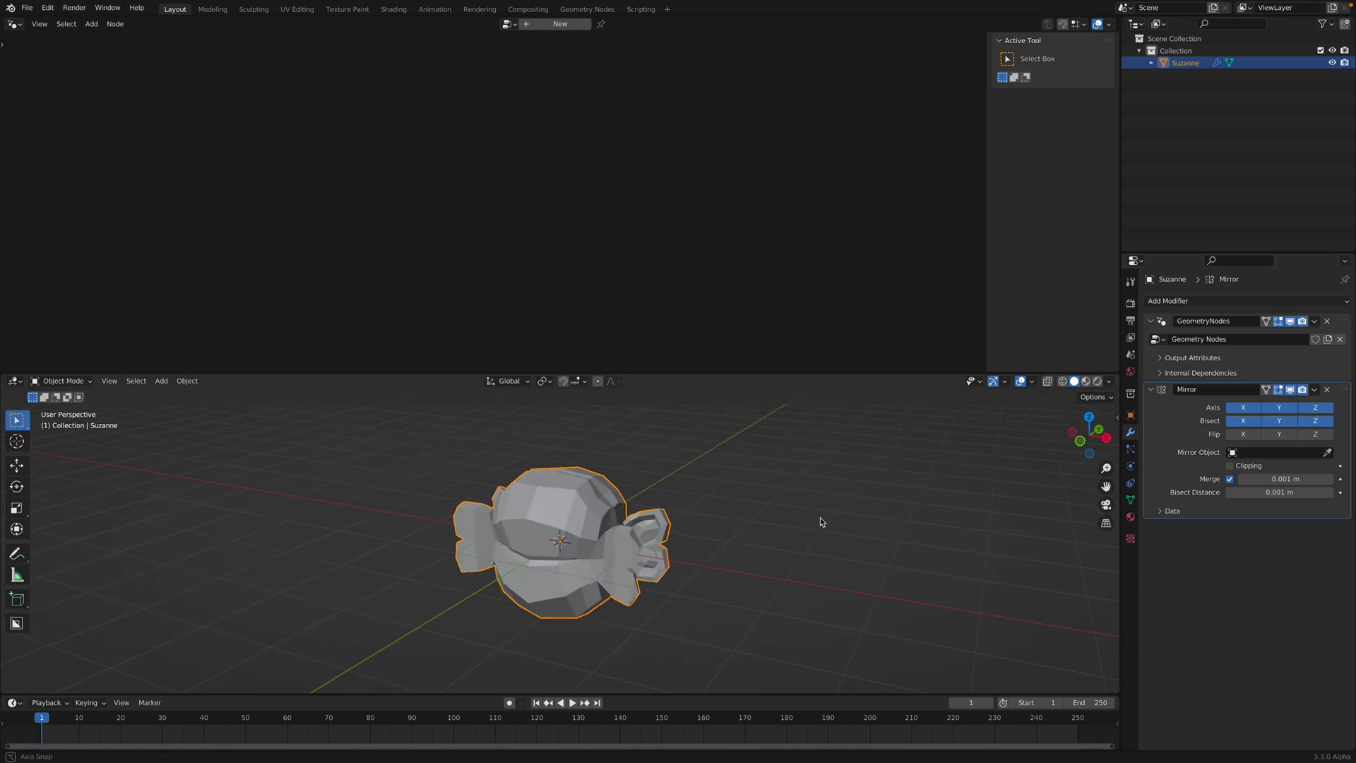
- Try the Mirror modifier's Flip options on X, Y and Z, and remove the modifier
click(1243, 436)
click(1278, 437)
click(1280, 436)
click(1281, 437)
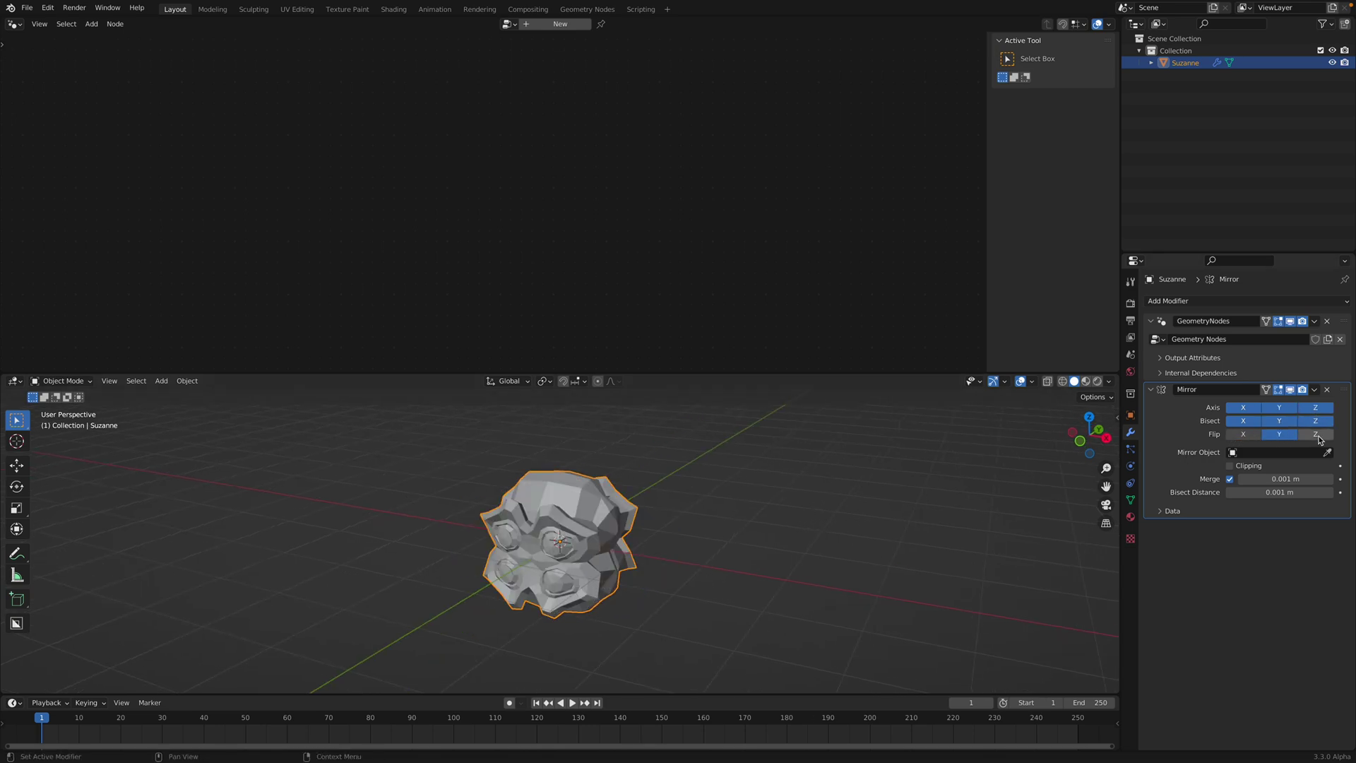
click(1320, 438)
click(1320, 438)
click(1318, 436)
click(1243, 436)
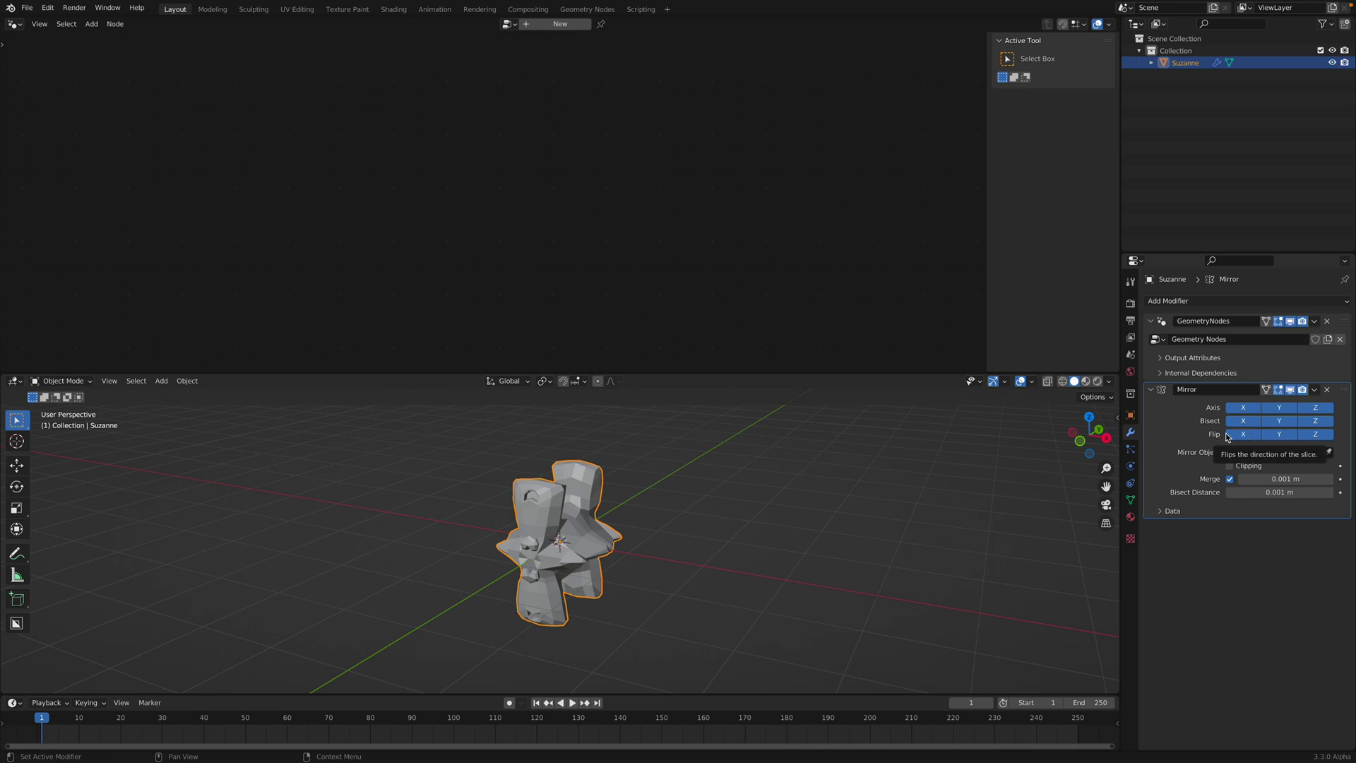
click(1328, 390)
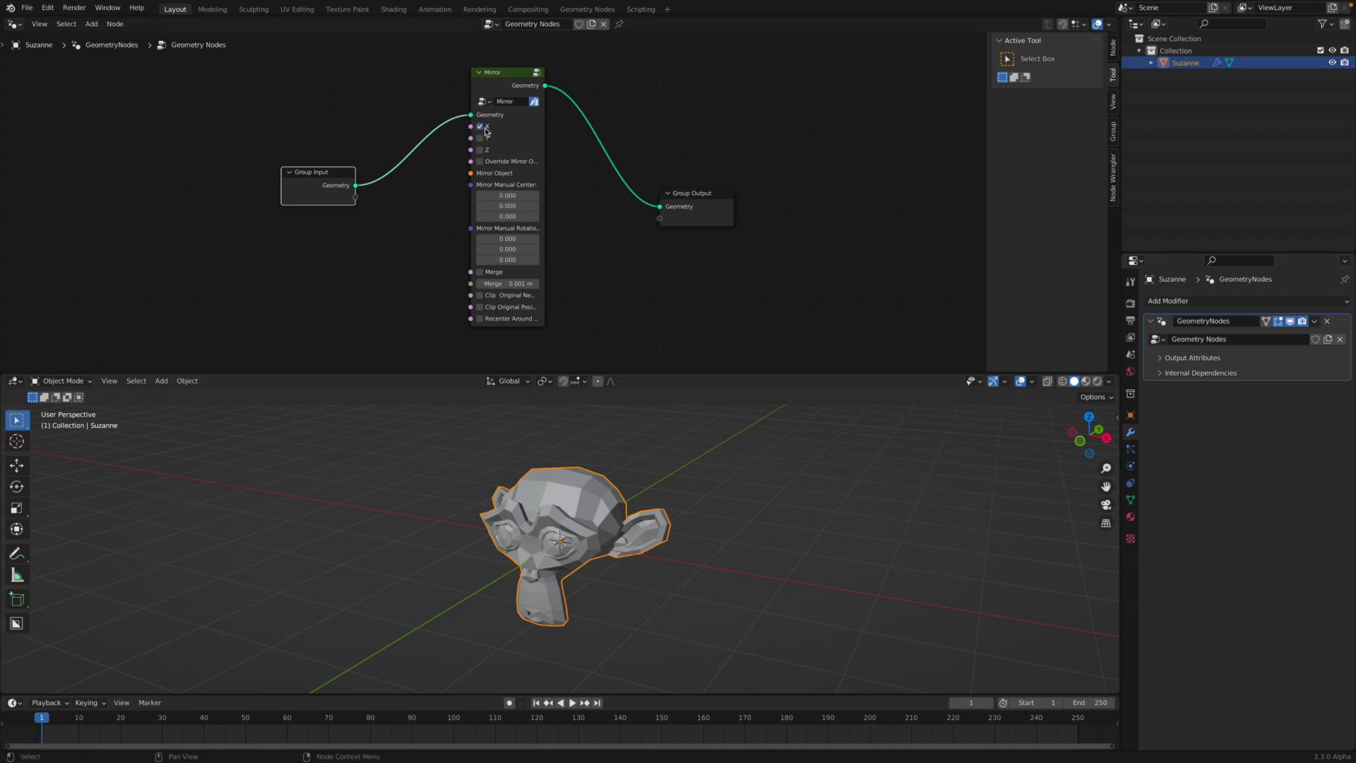
- Move Group Input aside and insert a Transform node between it and the Mirror node
drag(332, 183, 264, 191)
key(shift+a)
text(st)
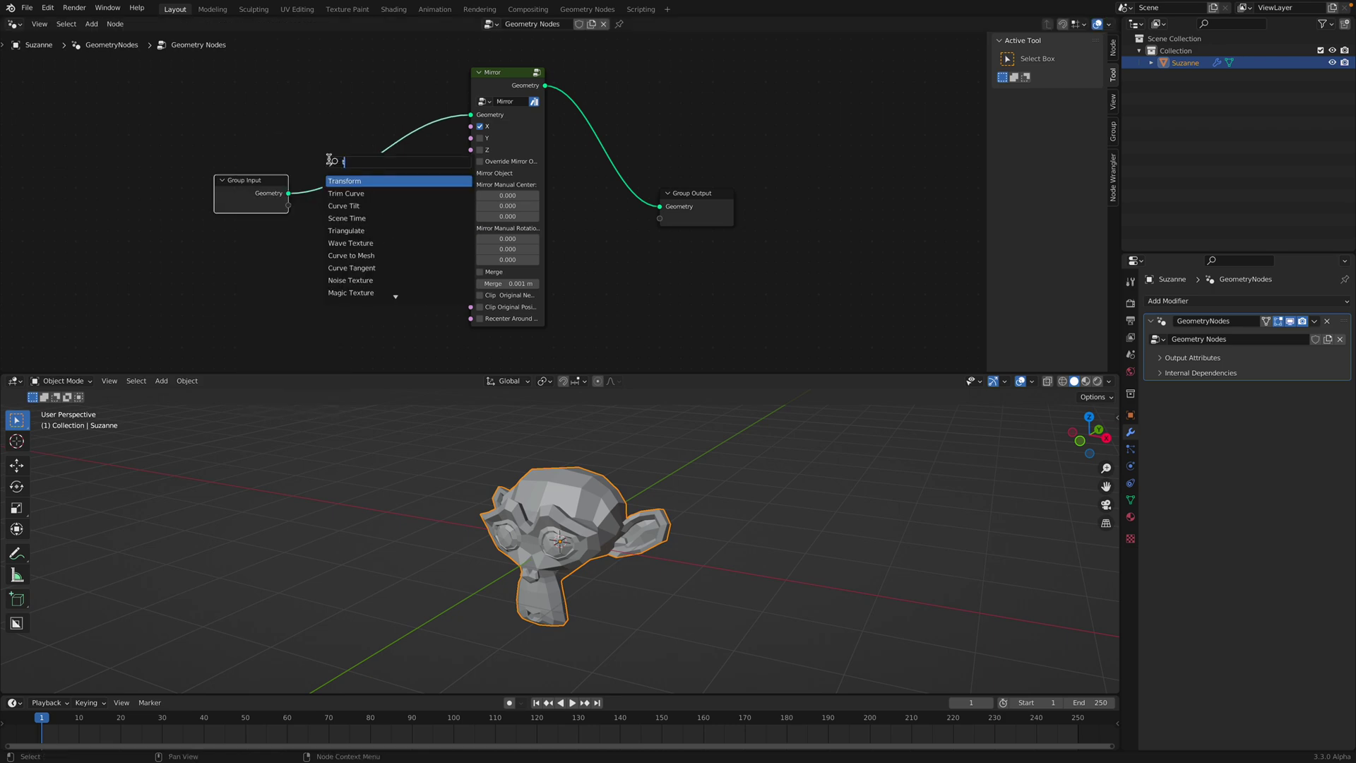
text(ra)
click(341, 179)
click(357, 178)
- Set the Transform node's X translation to about 0.46 m to offset the monkey from the mirror plane
drag(367, 188, 397, 188)
middle_drag(417, 488, 441, 461)
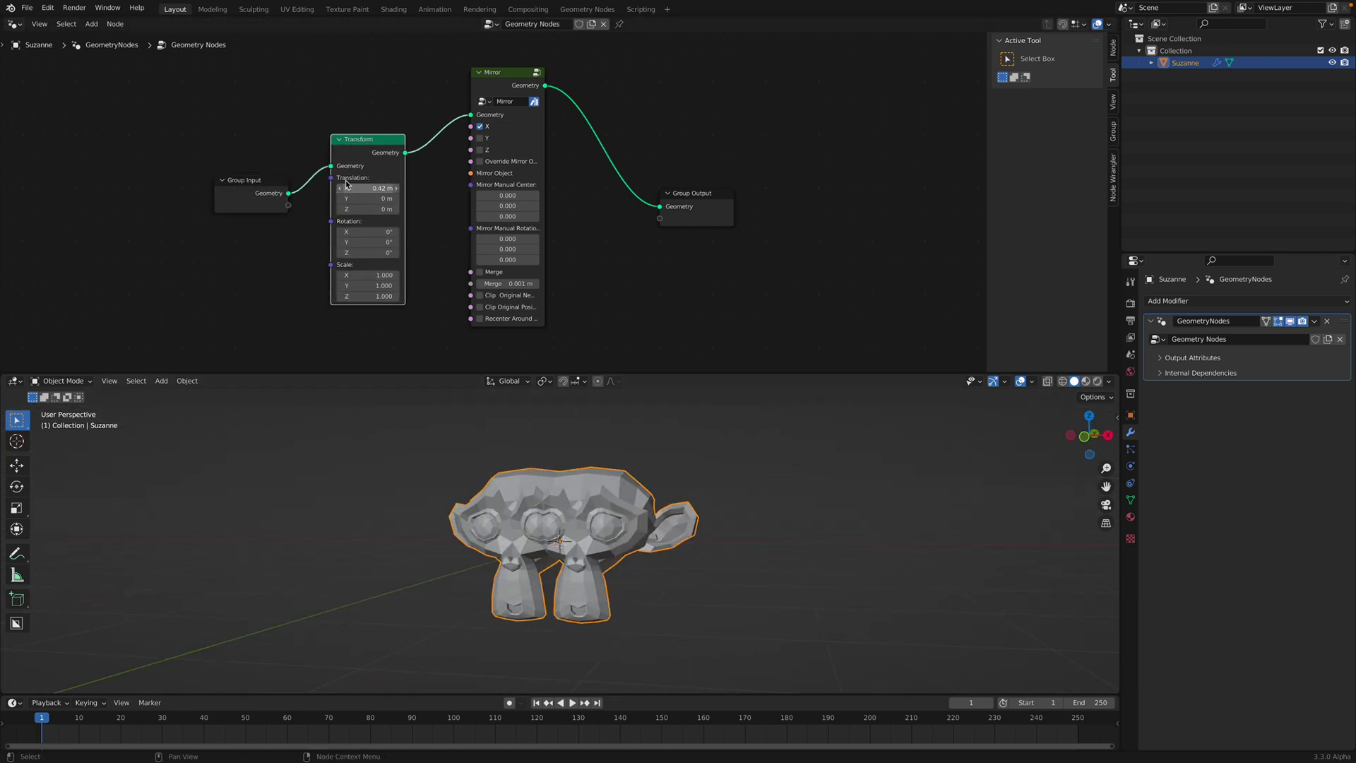
mouse_move(346, 185)
mouse_down()
mouse_move(364, 185)
mouse_move(349, 185)
mouse_up()
middle_drag(586, 523, 640, 458)
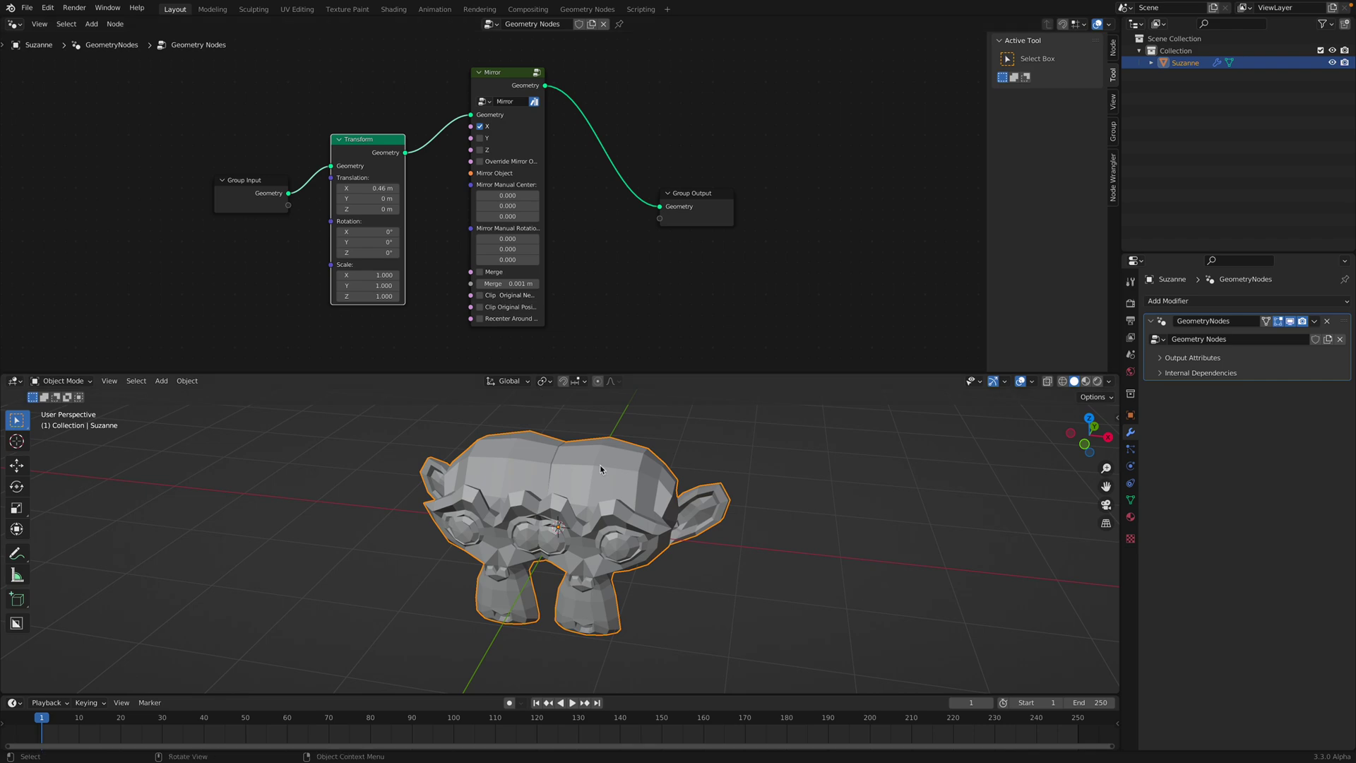
- Show the mirrored monkey in wireframe and try the Mirror node's Clip Original Positive option
key(shift+z)
click(514, 296)
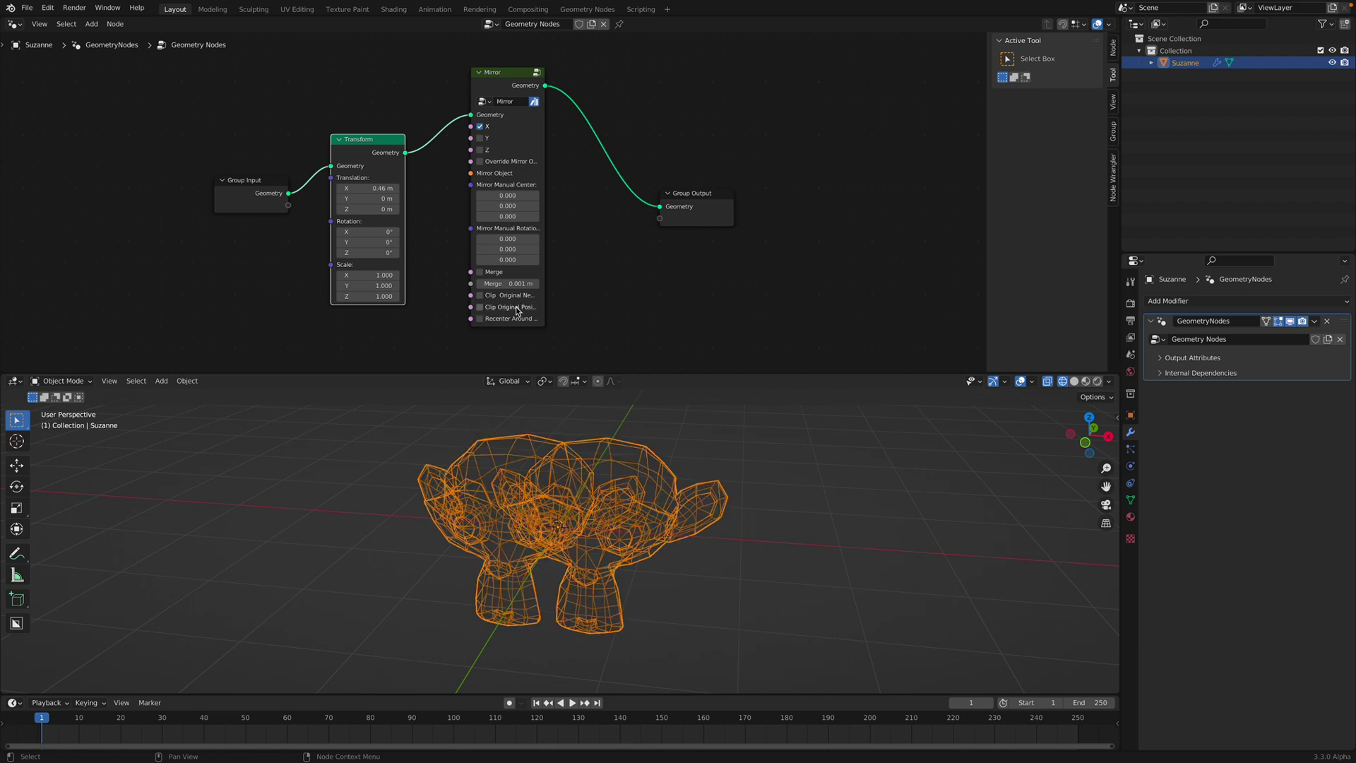
click(517, 309)
middle_drag(642, 602, 621, 545)
click(516, 310)
click(517, 310)
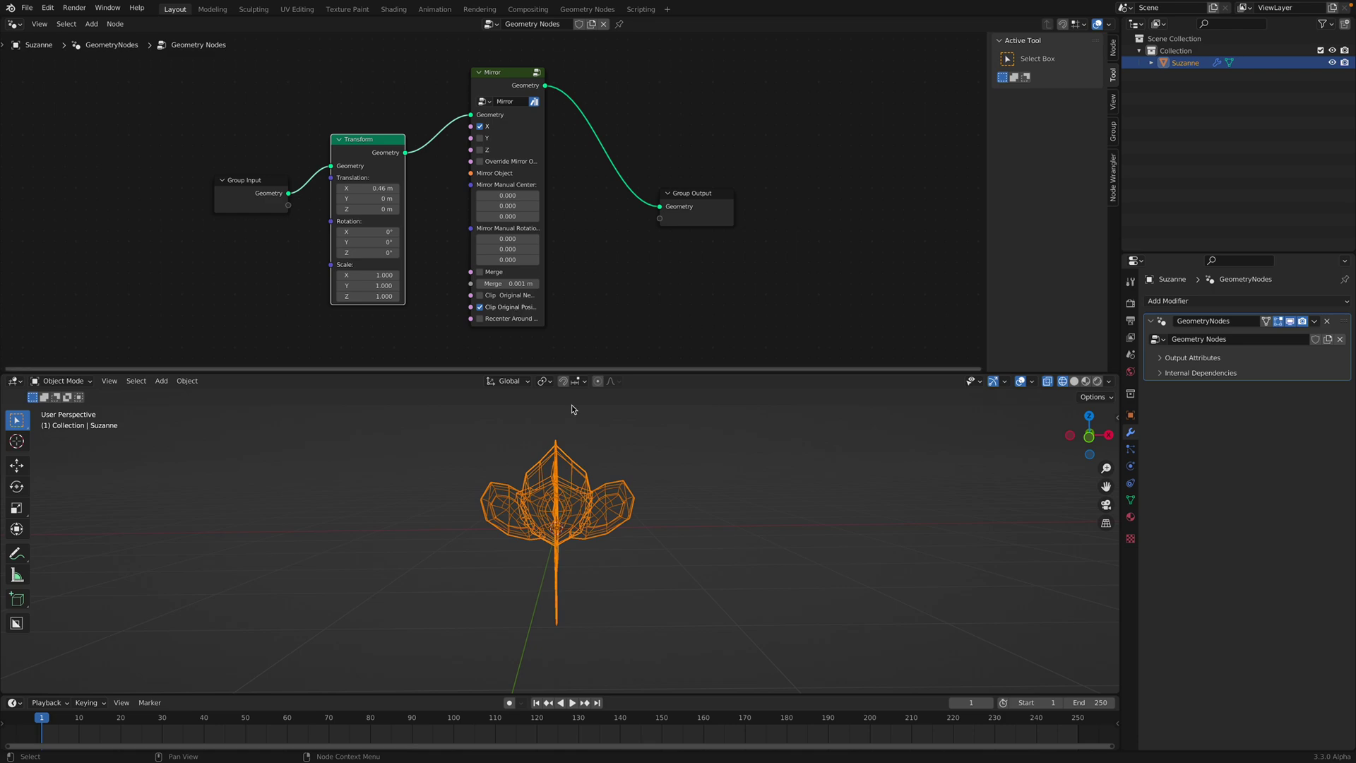
middle_drag(572, 406, 614, 431)
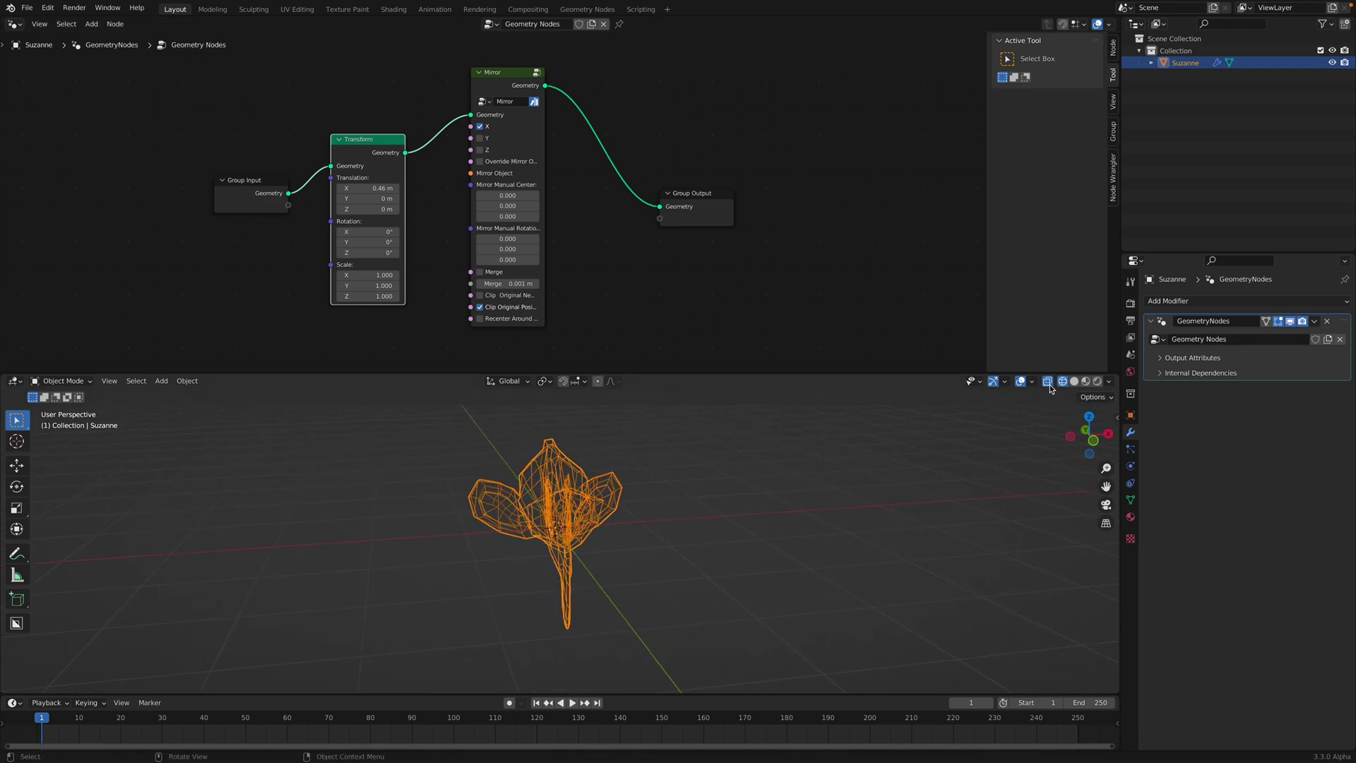
- Return the viewport to solid shading and enable only Clip Original Negative among the Mirror node's clipping options
click(1074, 381)
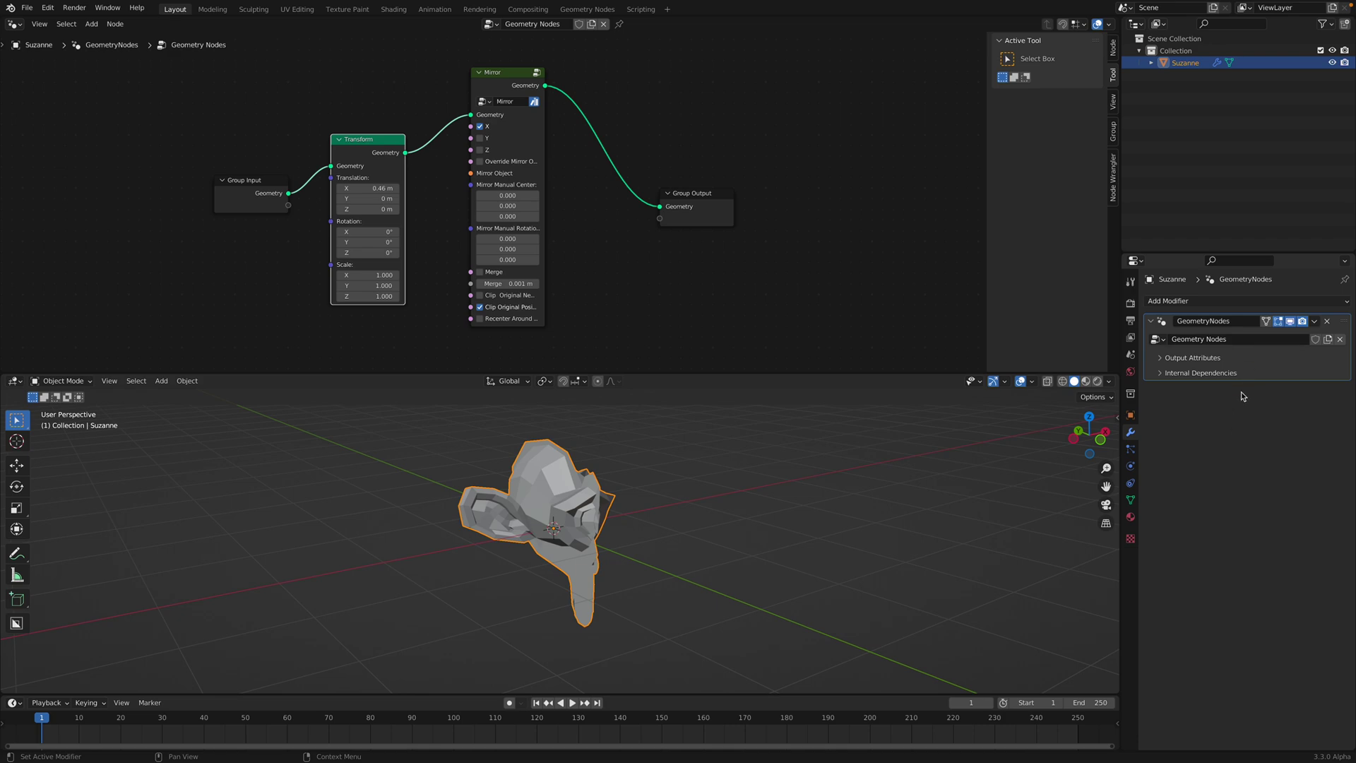
middle_drag(534, 572, 552, 454)
click(505, 296)
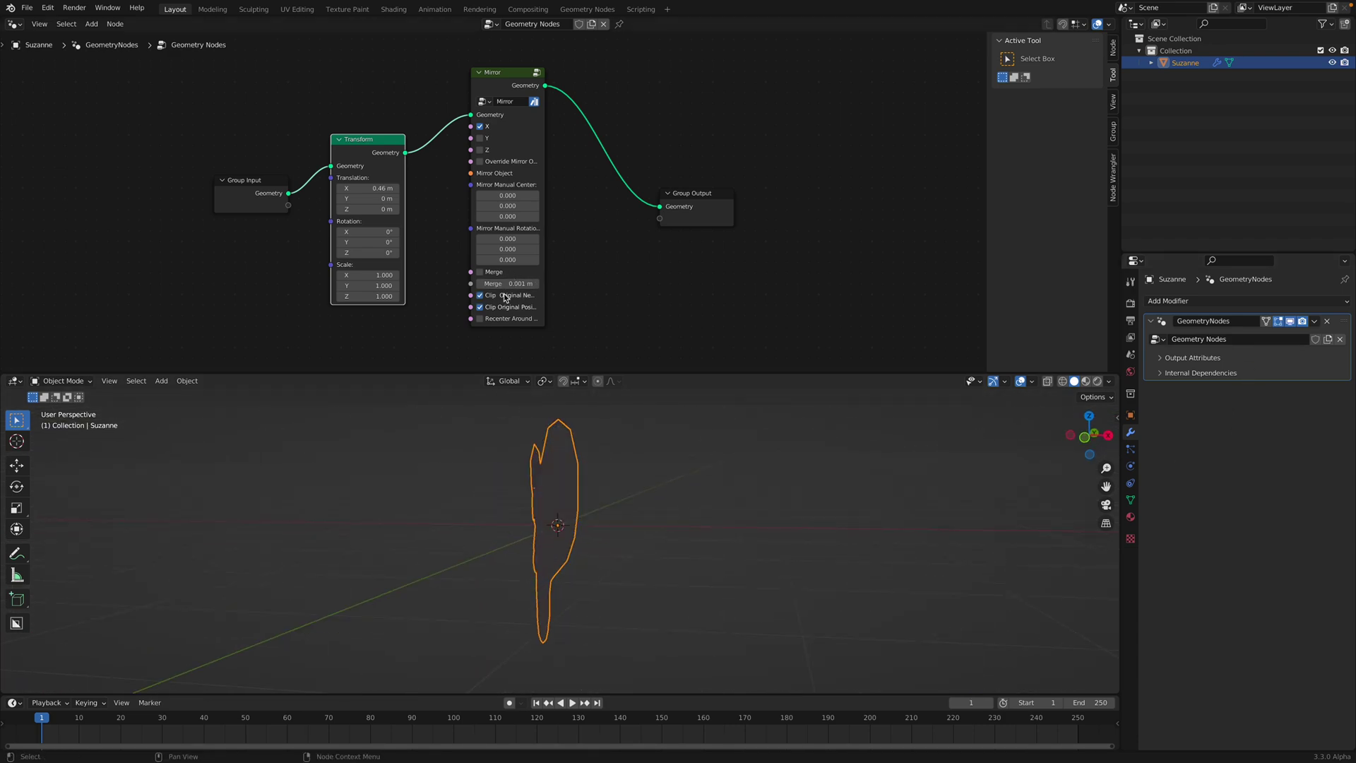
click(505, 303)
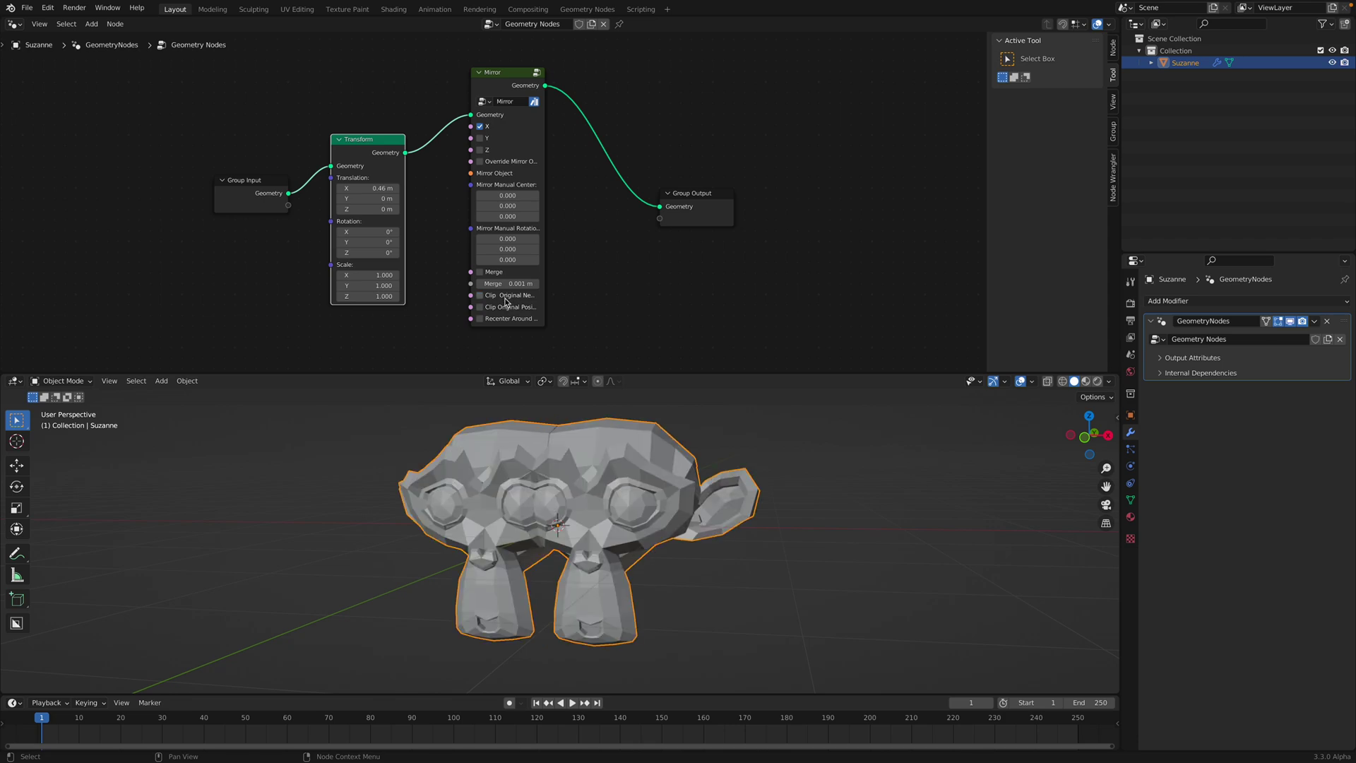
click(506, 297)
- Inspect the face orientation of the clipped, mirrored monkeys from several angles and switch the Face Orientation overlay off again
middle_drag(834, 445, 874, 421)
click(1030, 382)
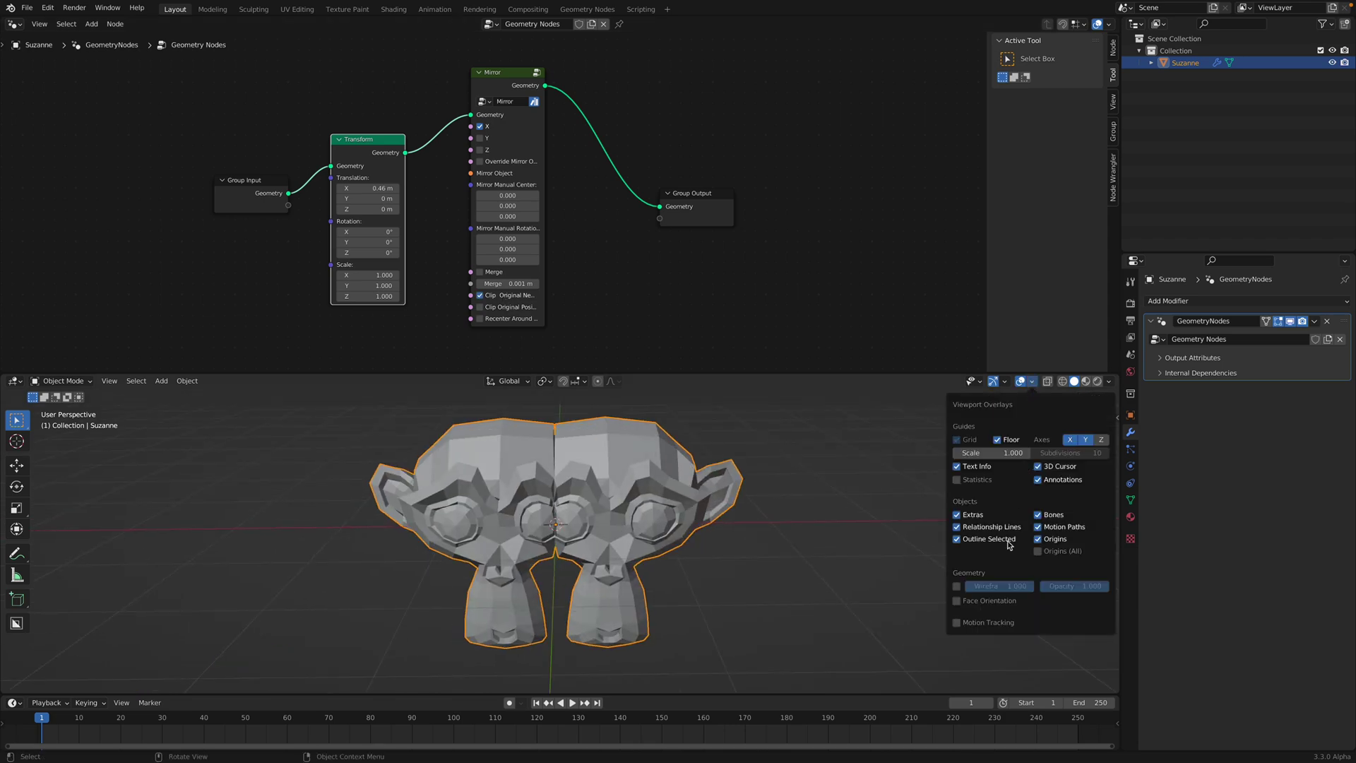
click(957, 601)
middle_drag(857, 545, 893, 515)
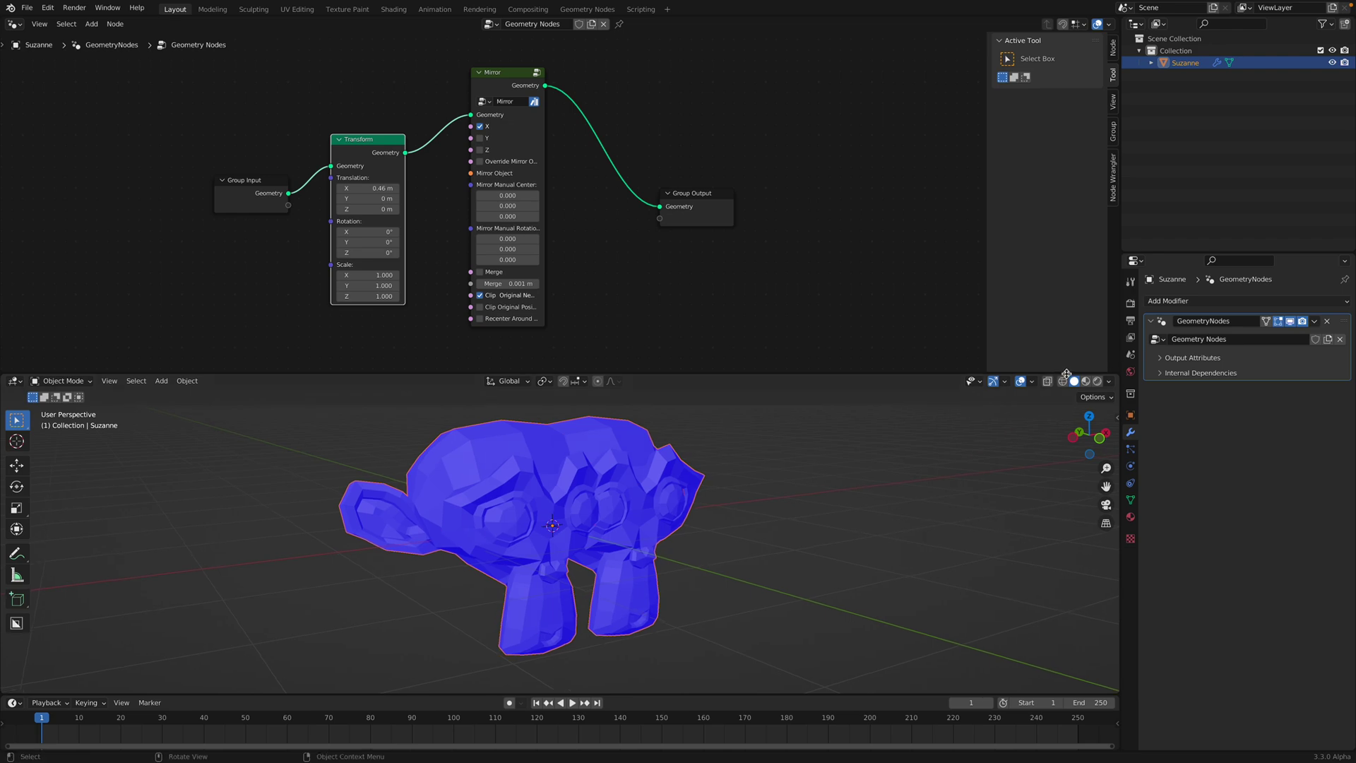
click(1033, 382)
click(998, 597)
middle_drag(707, 494, 597, 447)
click(480, 319)
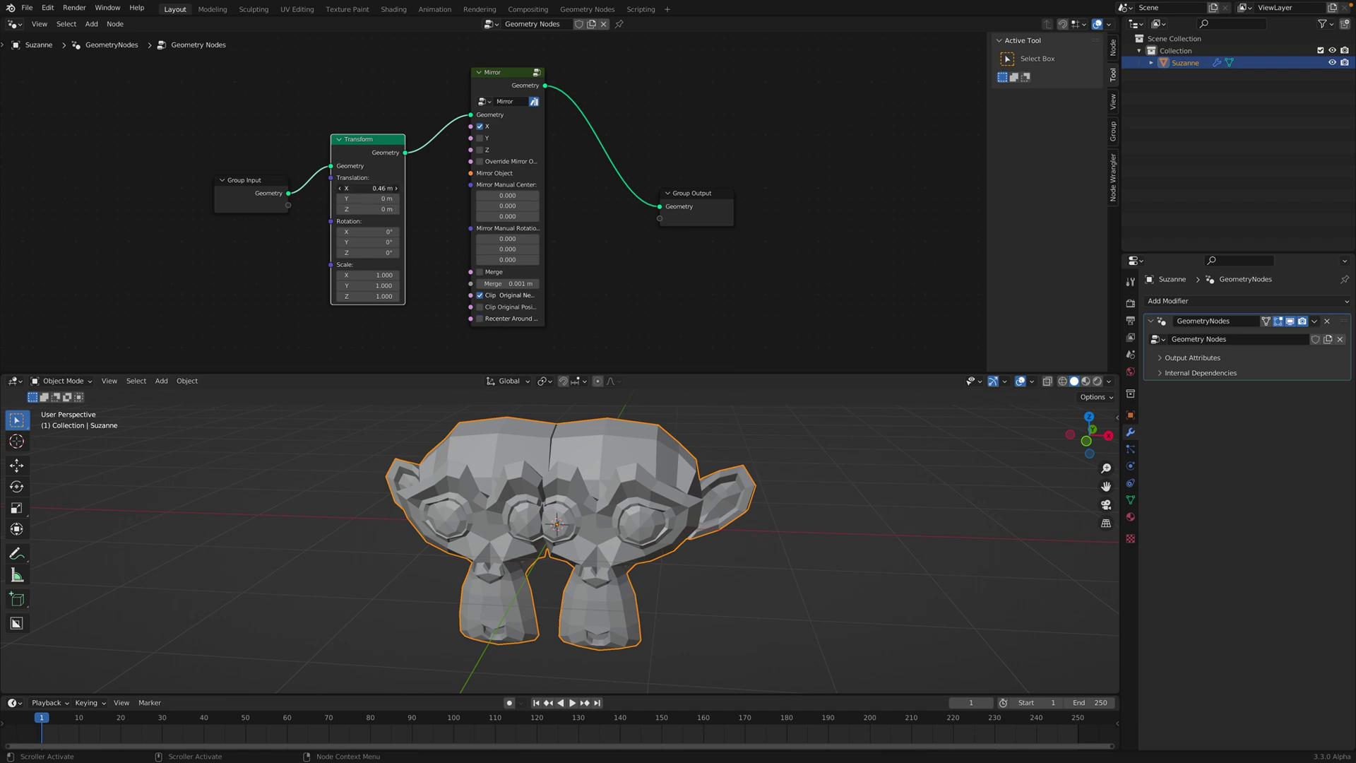
- Set the Transform node's X translation to about 0.68 m and its X, Y and Z rotation to about -1.2°, 63° and 11°
mouse_move(368, 188)
mouse_down()
mouse_move(431, 188)
mouse_move(364, 188)
mouse_move(383, 187)
mouse_up()
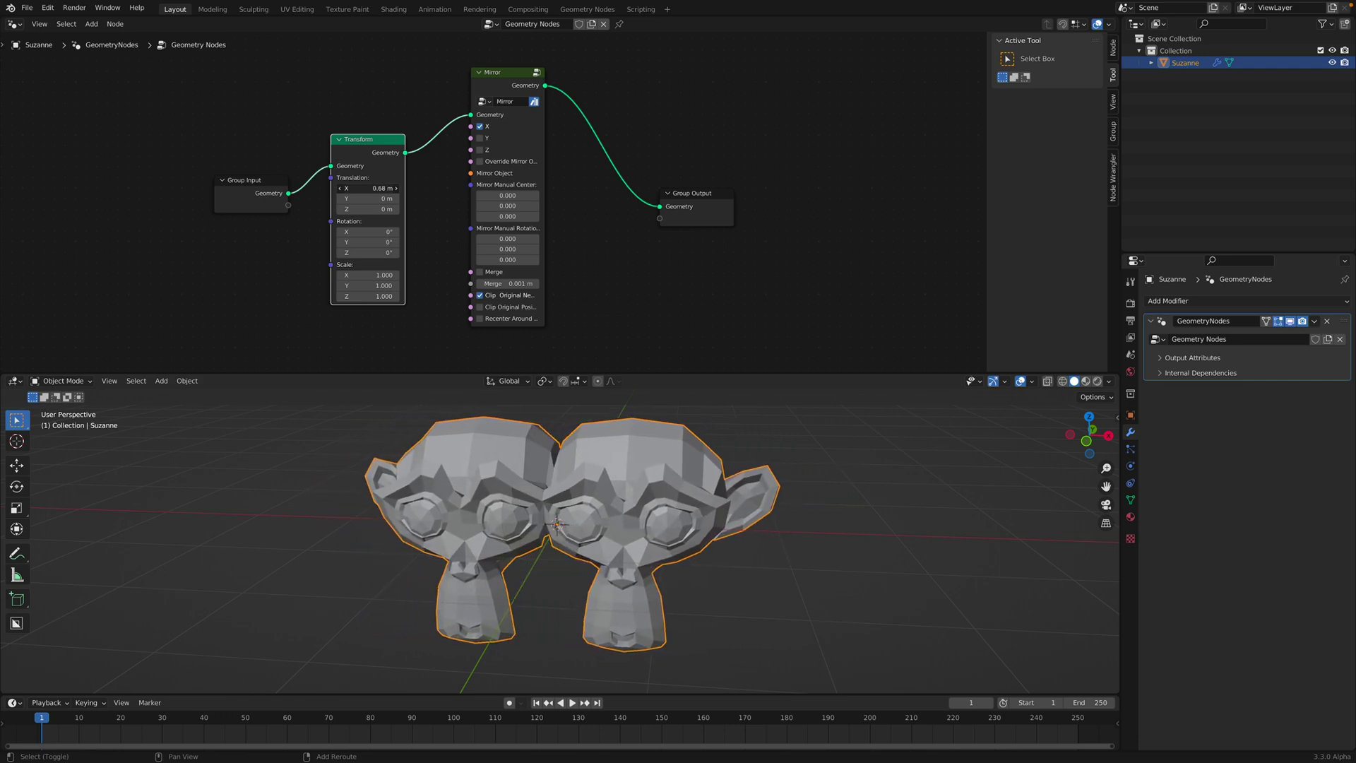
middle_drag(532, 493, 576, 593)
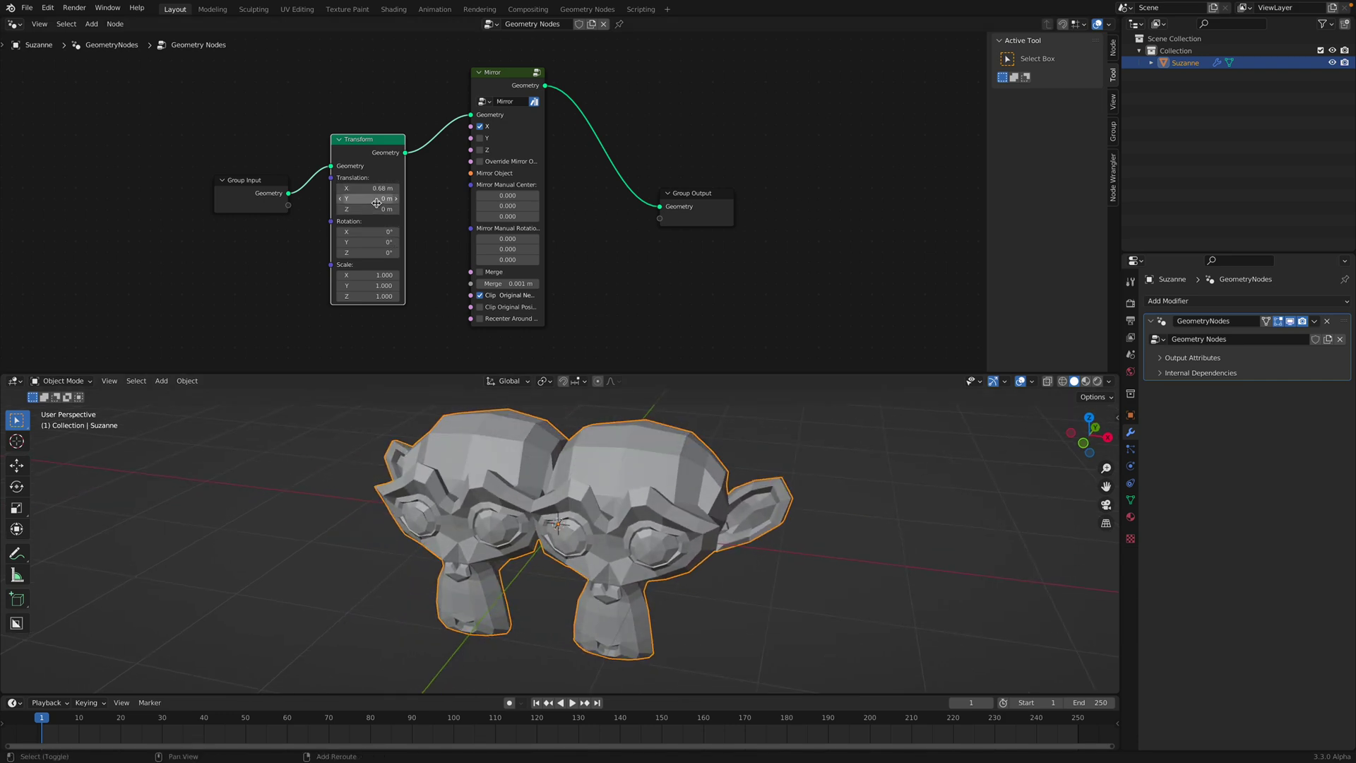
drag(369, 232, 416, 248)
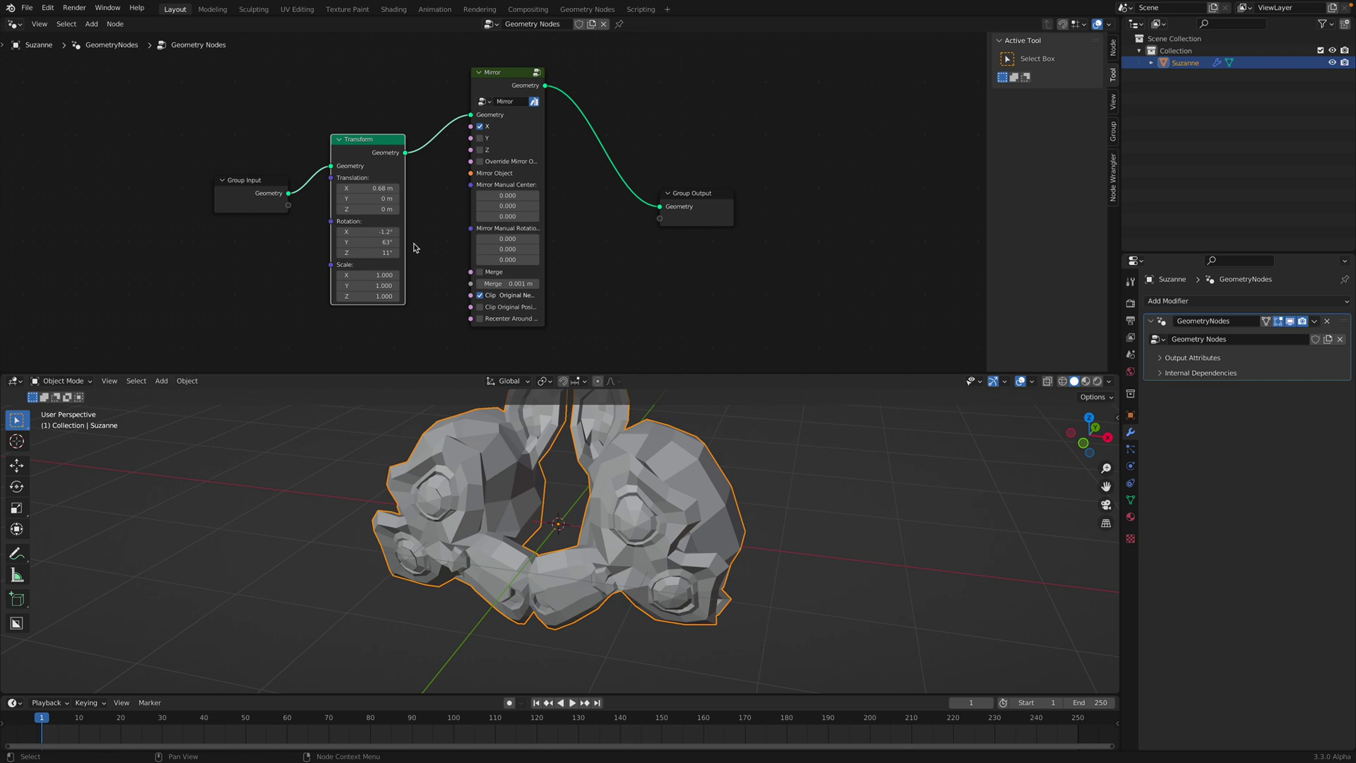
- Enlarge the 3D viewport and show the object's transform values beside the mirrored monkeys
scroll(366, 176, down, 2)
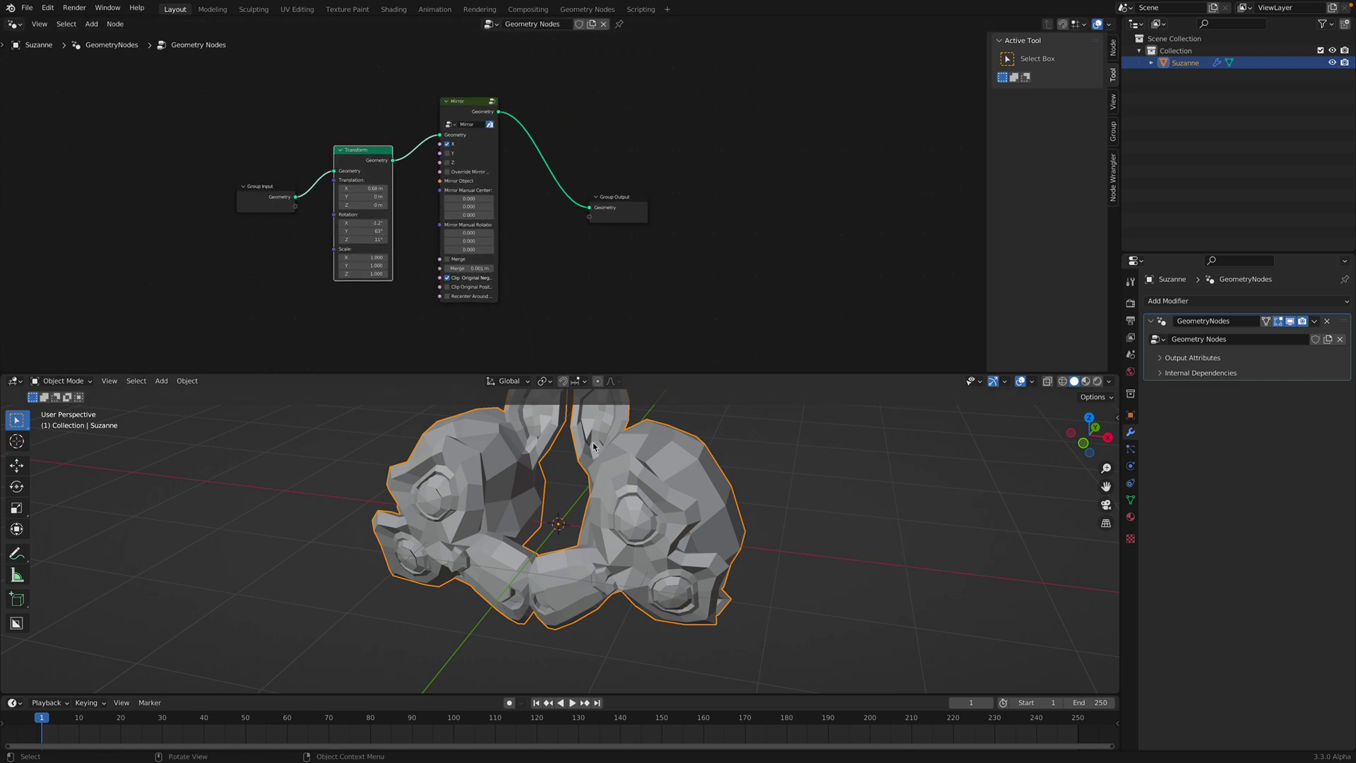
drag(645, 373, 645, 329)
middle_drag(664, 442, 695, 428)
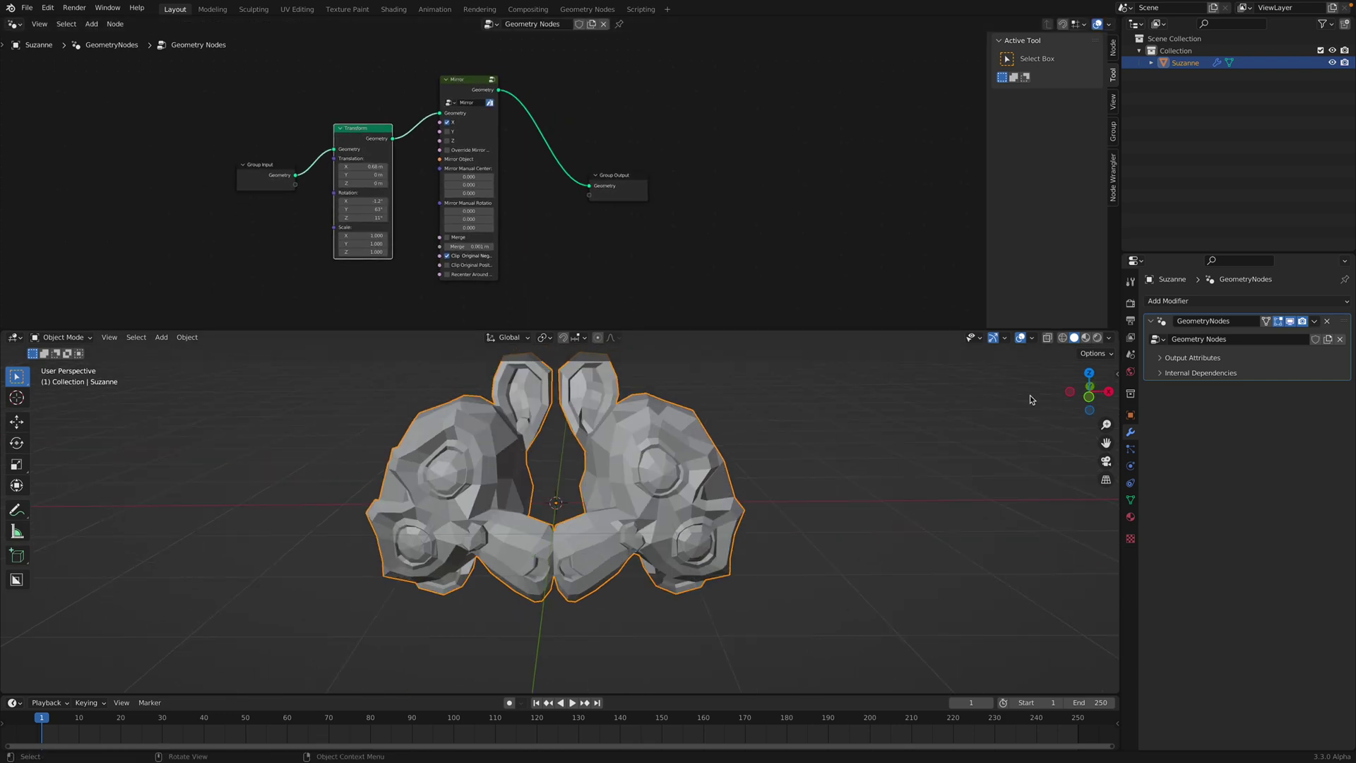
click(1116, 377)
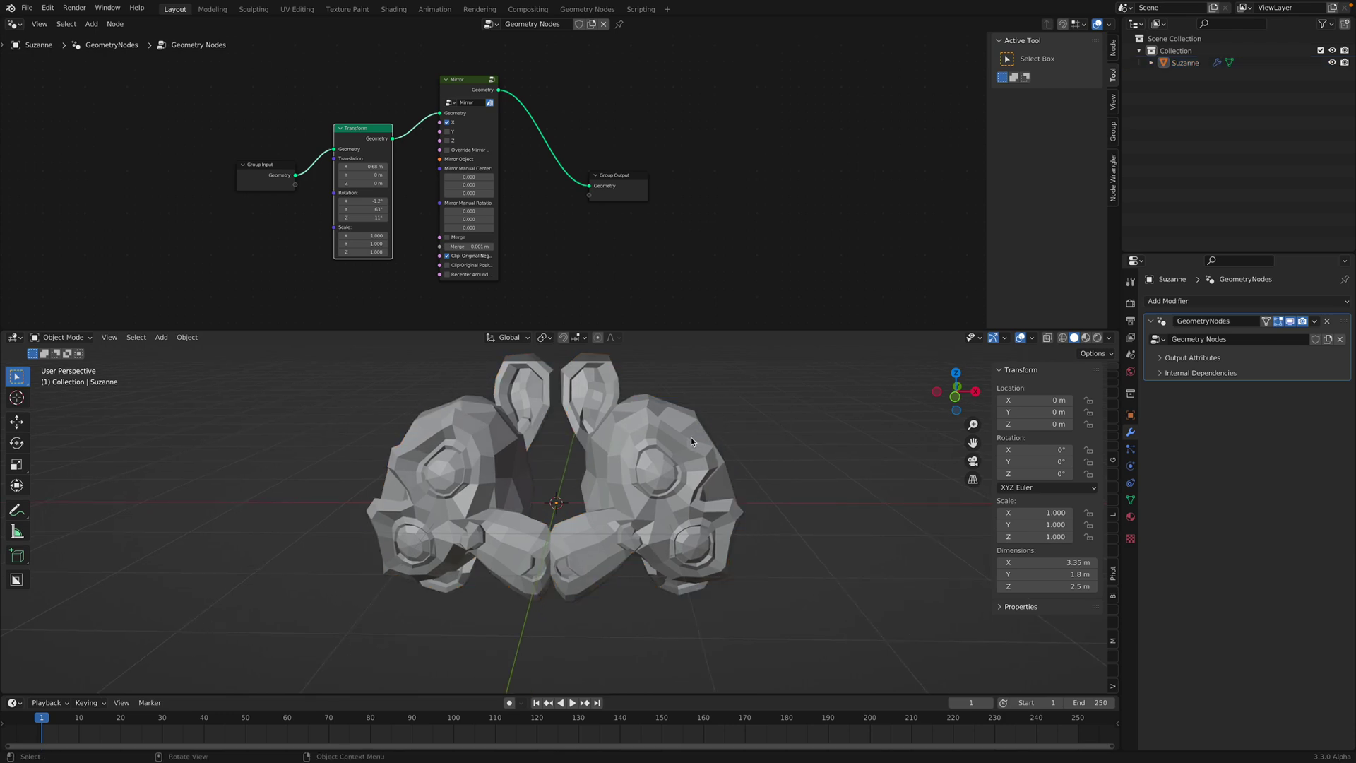
- Try a free trackball rotation of the whole monkey object
key(r)
key(r)
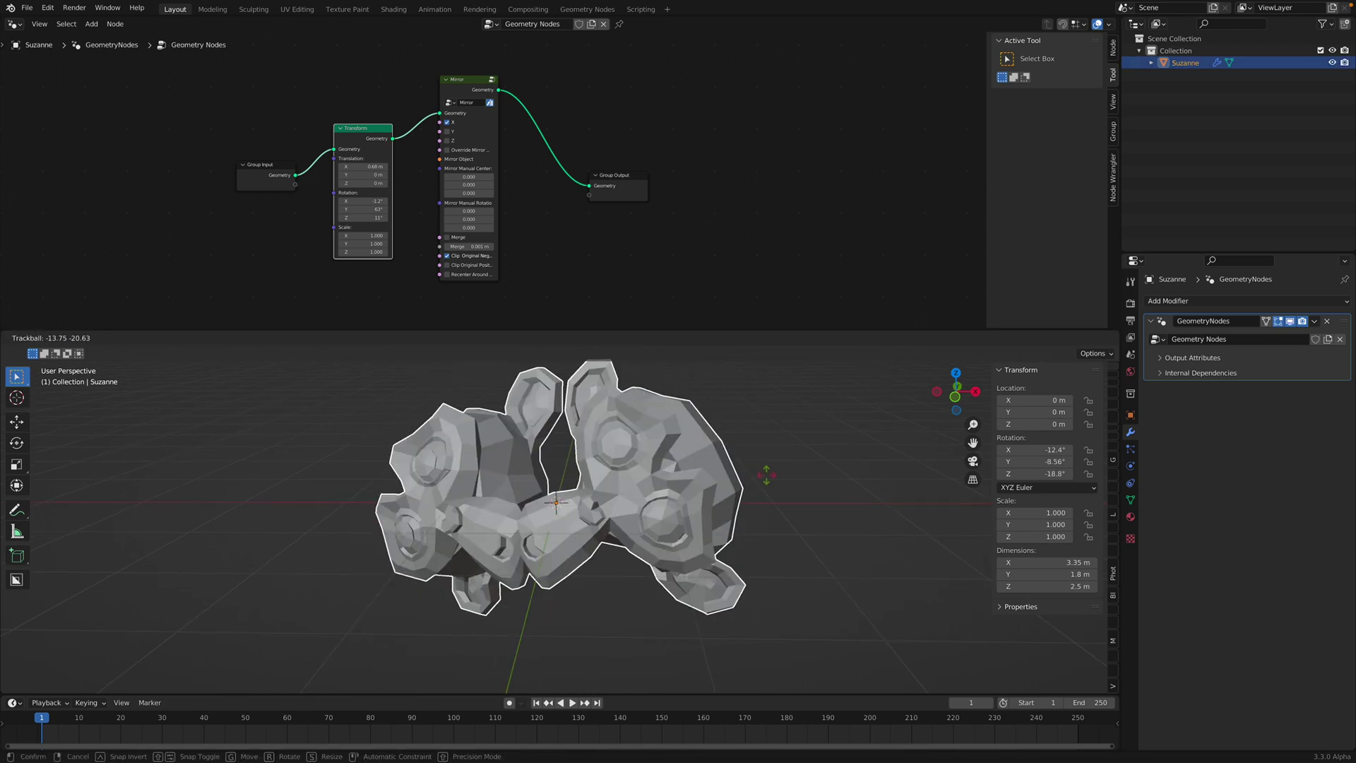
right_click(759, 469)
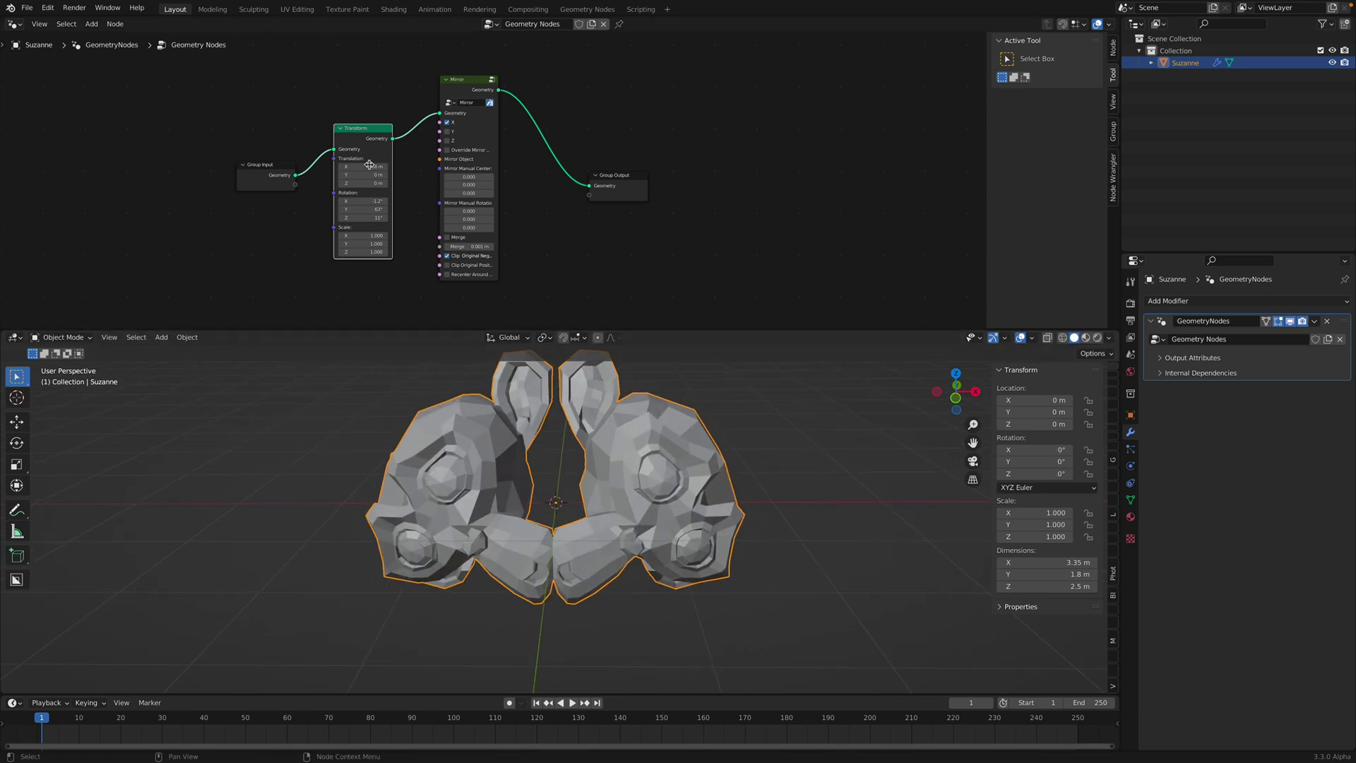
- Set the Transform node's translation to about X 0.36 m, Y 0.2 m, Z 0.22 m and its X rotation to about 16°
scroll(362, 165, up, 2)
drag(353, 165, 364, 202)
- Test the Mirror node's Y and Z axes on and off, ending with mirroring enabled on X, Y and Z
click(439, 123)
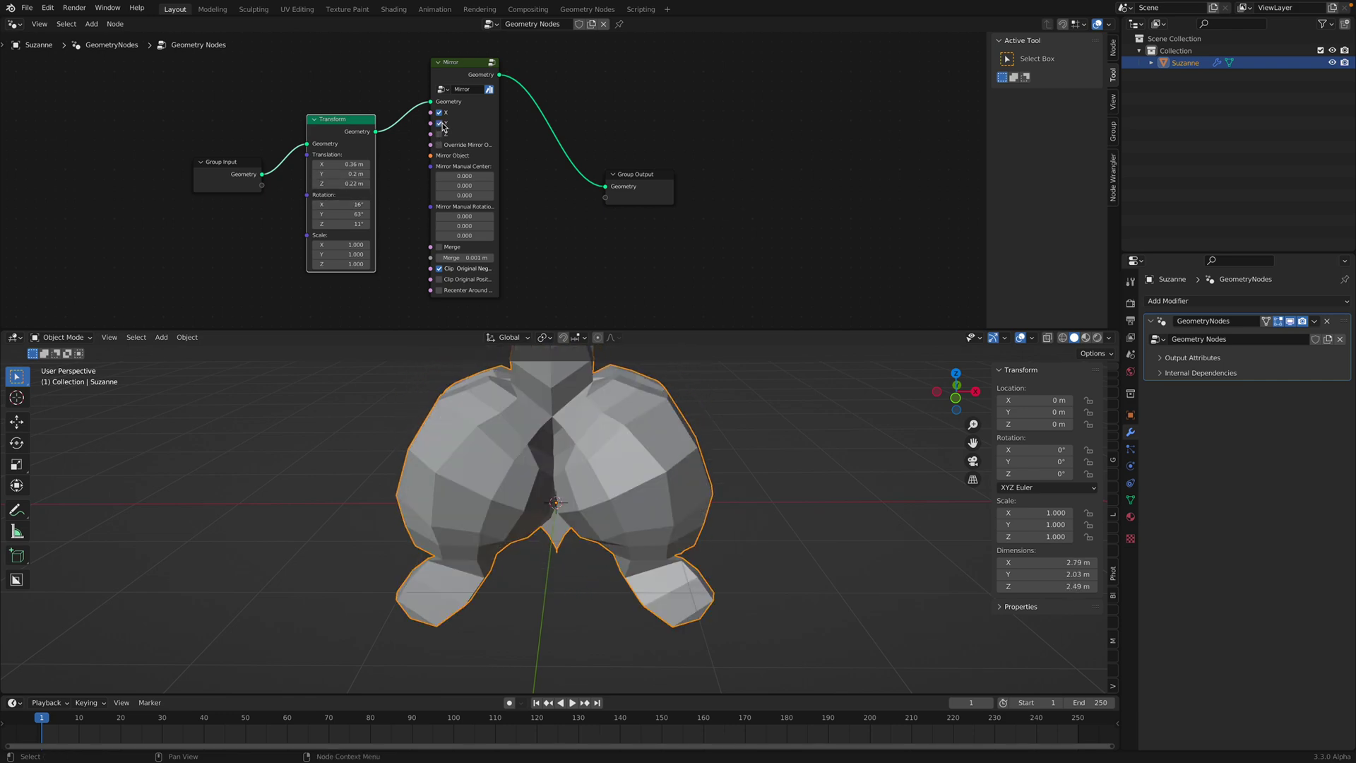
middle_drag(536, 487, 621, 484)
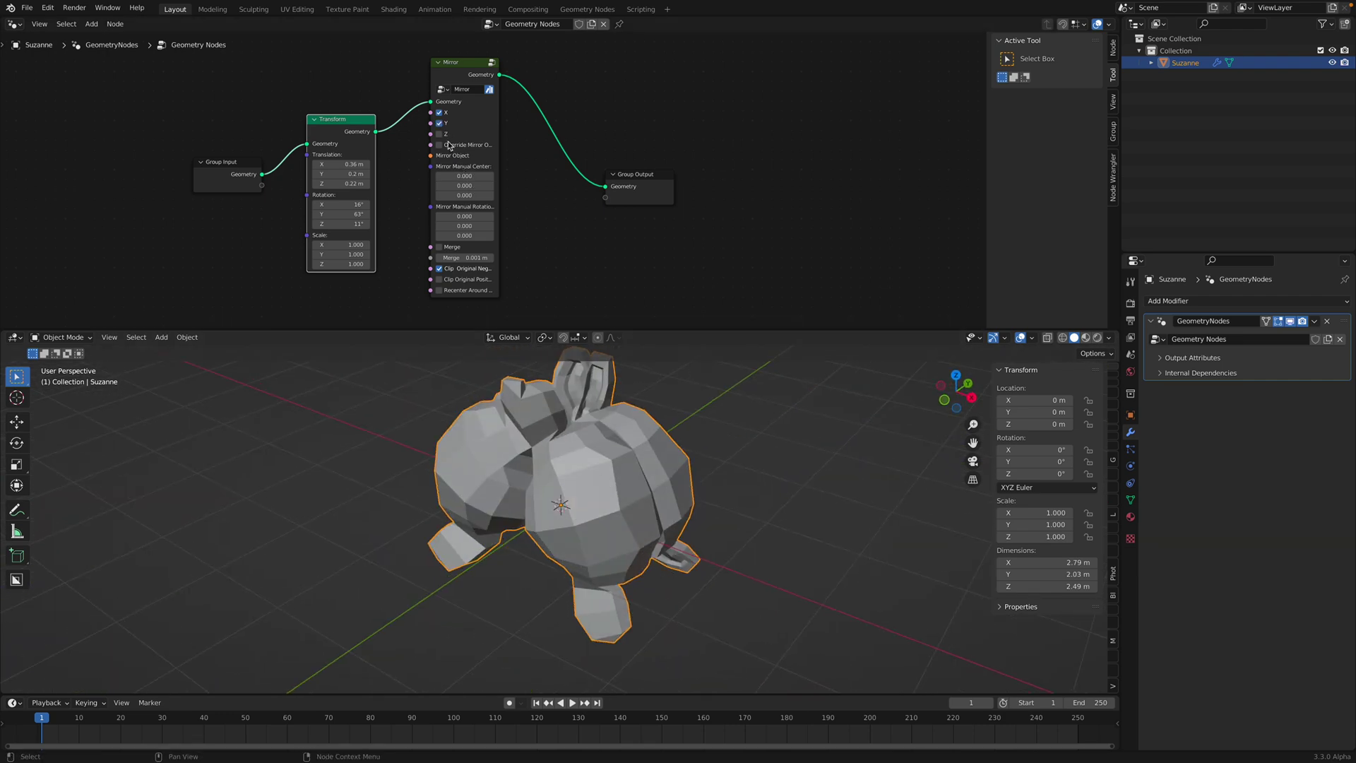
click(440, 124)
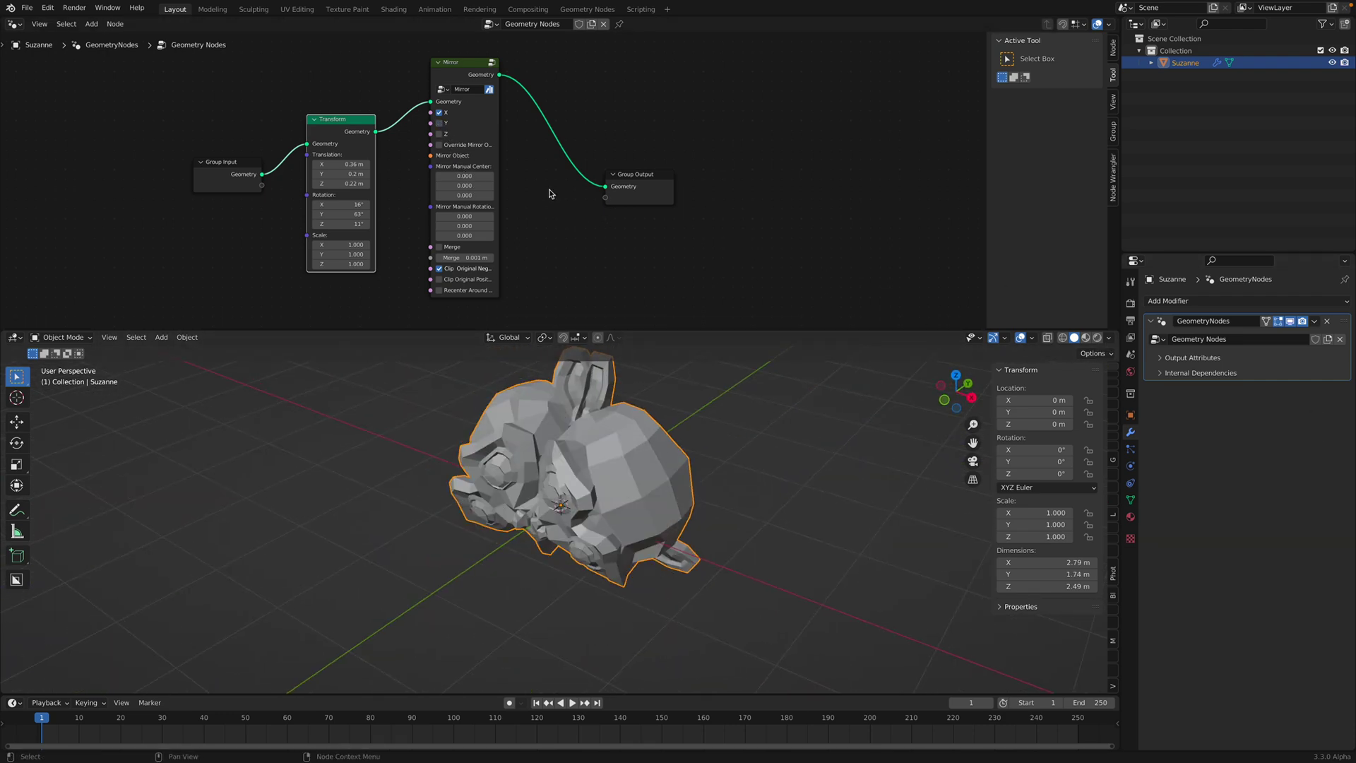
click(440, 123)
click(447, 135)
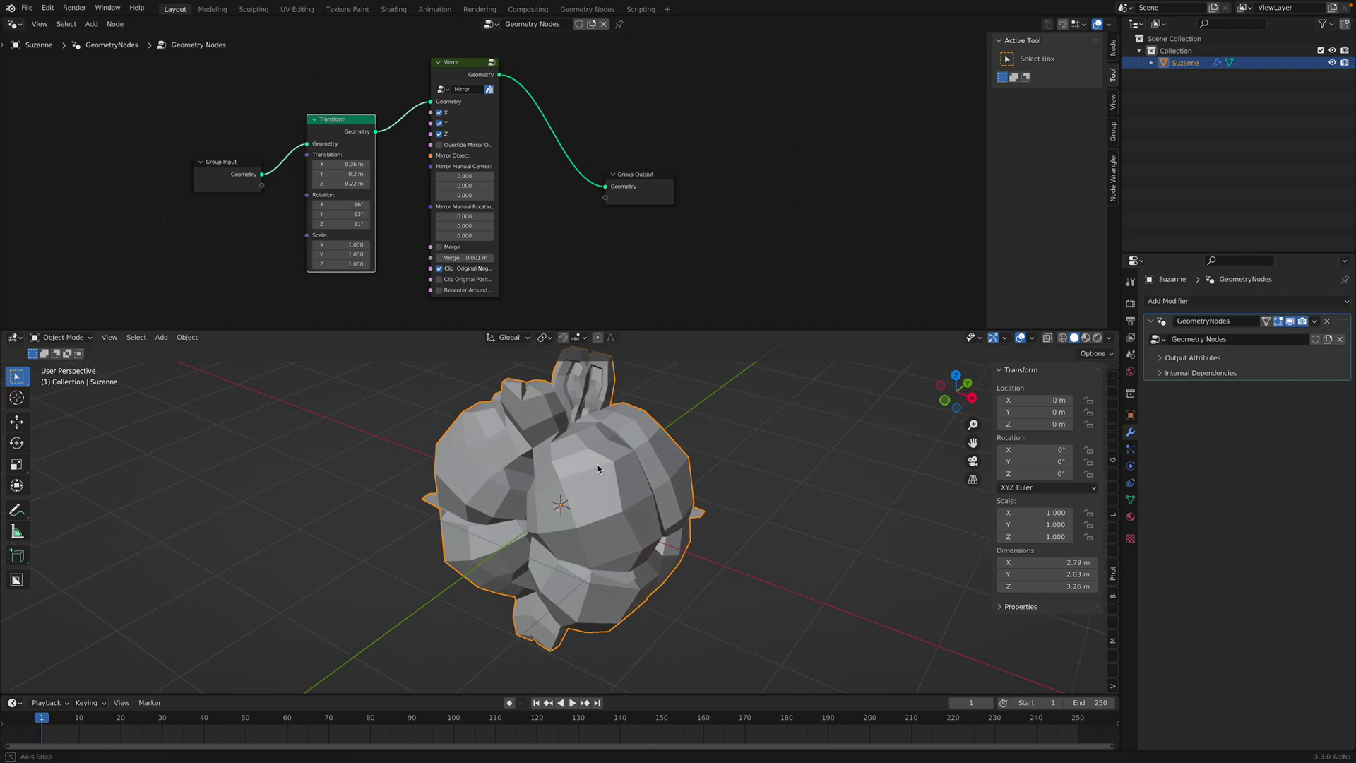
click(450, 135)
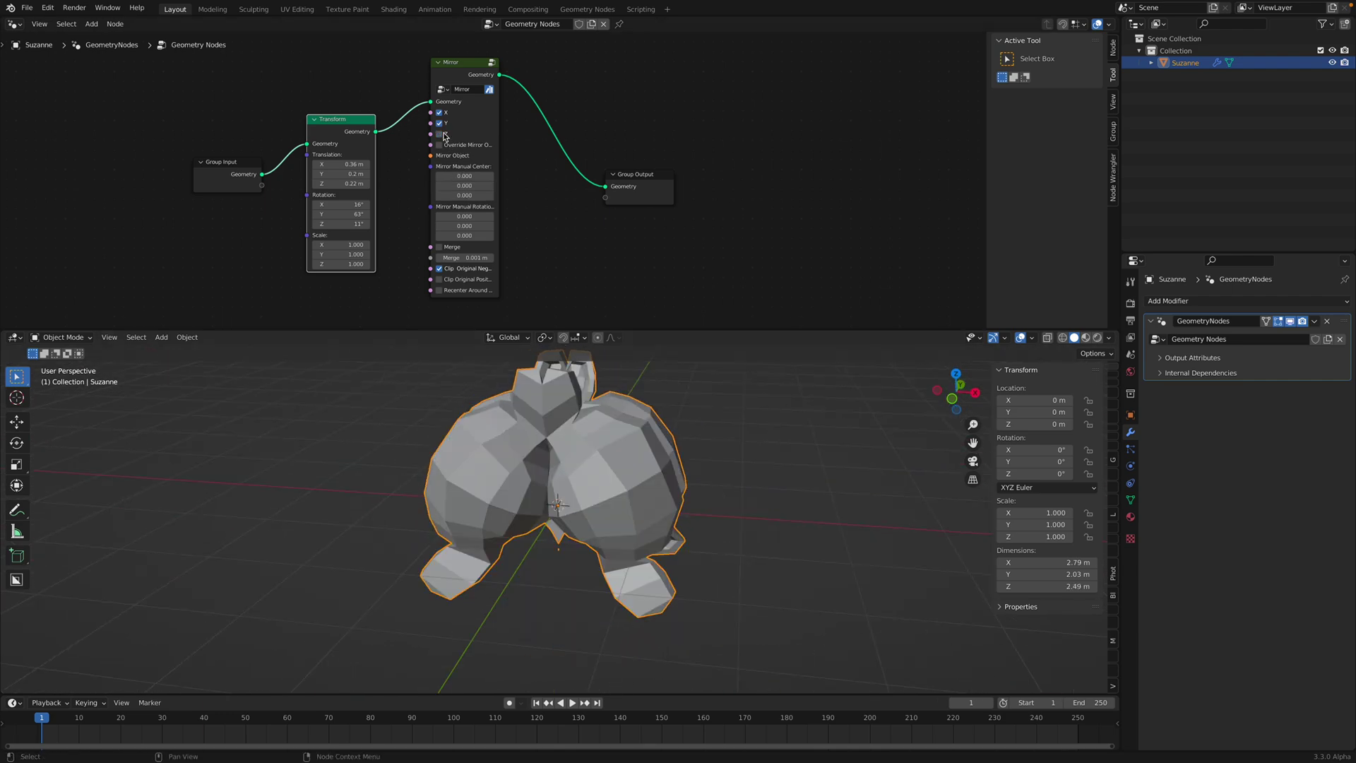
click(450, 135)
click(450, 135)
click(450, 135)
scroll(450, 135, up, 1)
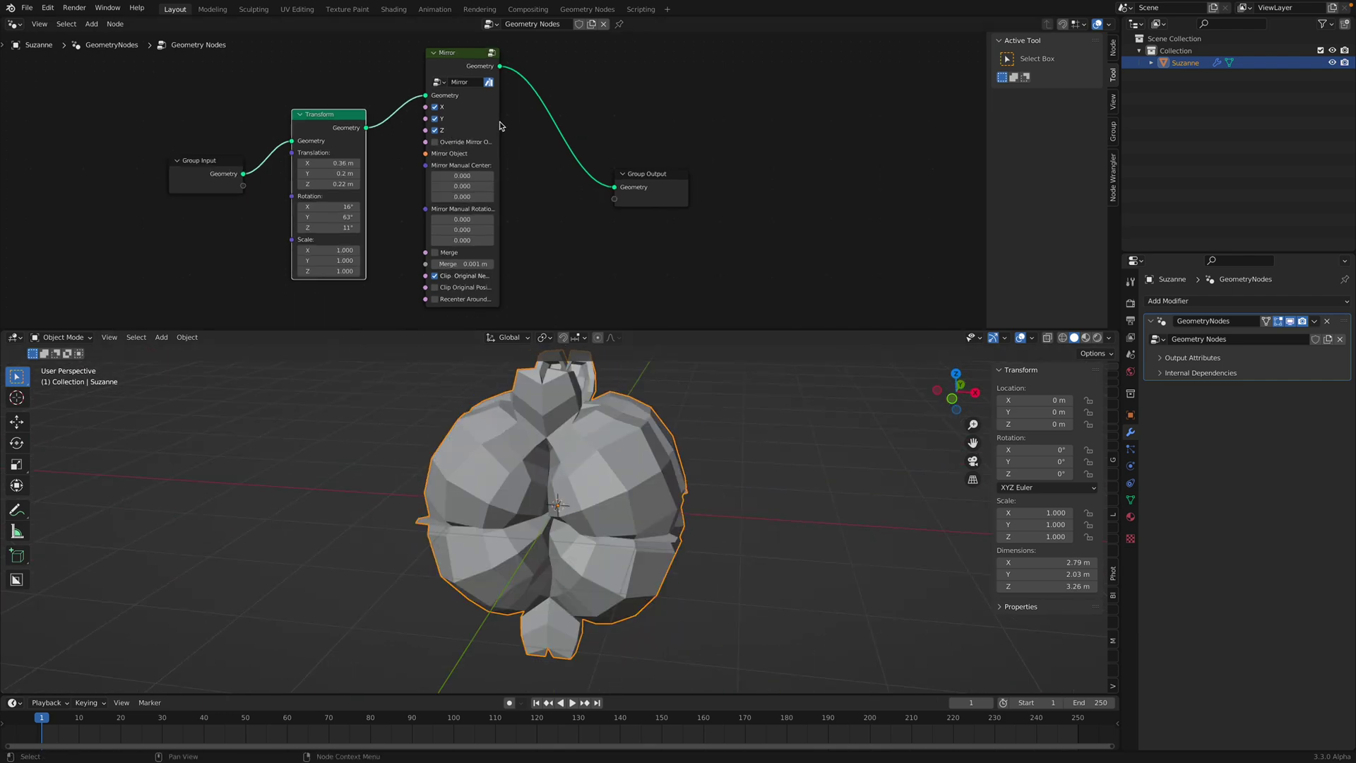
- Widen the Mirror node and expose its Mirror Object input through a new Group Input node placed below the existing one
drag(498, 120, 536, 122)
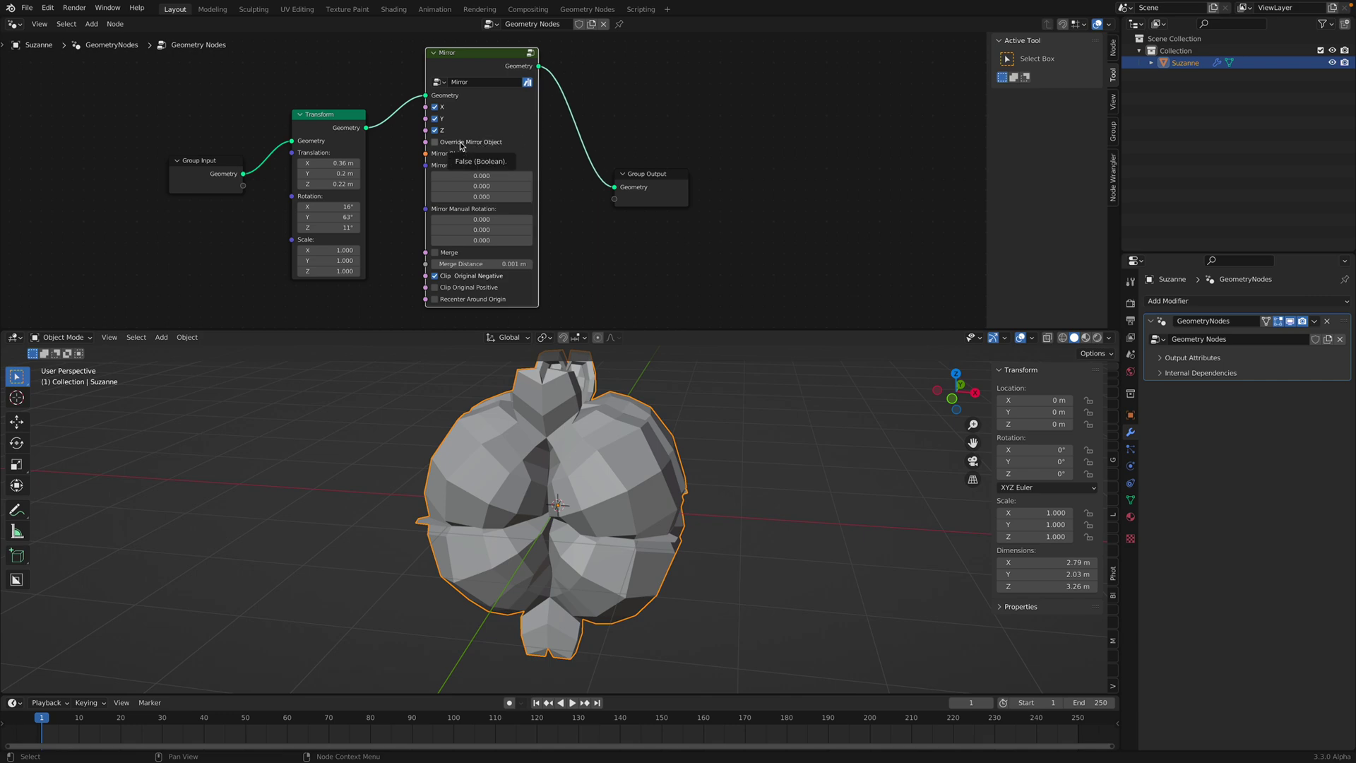
middle_drag(749, 459, 703, 473)
scroll(450, 161, up, 1)
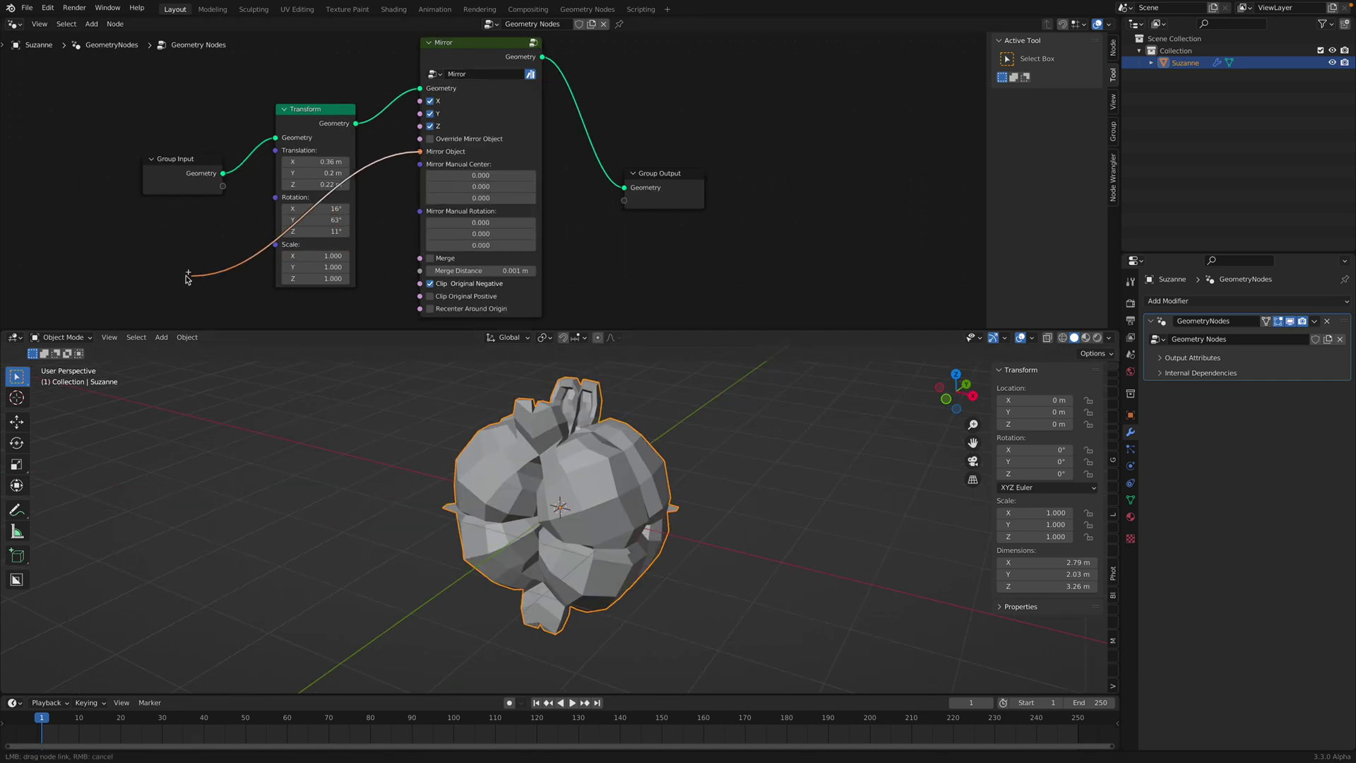
drag(188, 277, 185, 276)
key(Return)
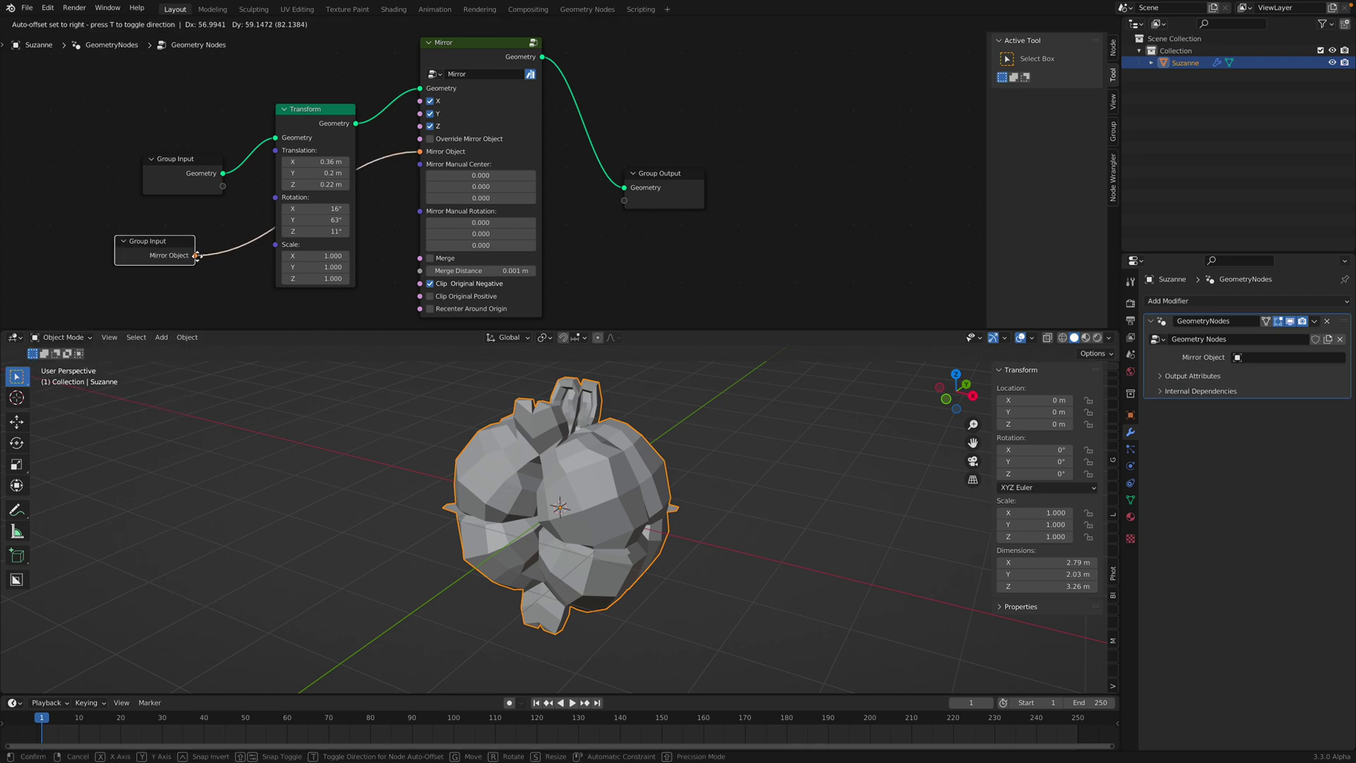
click(189, 252)
- Add a Plain Axes empty to the scene at the world origin
middle_drag(728, 459, 744, 466)
key(shift+a)
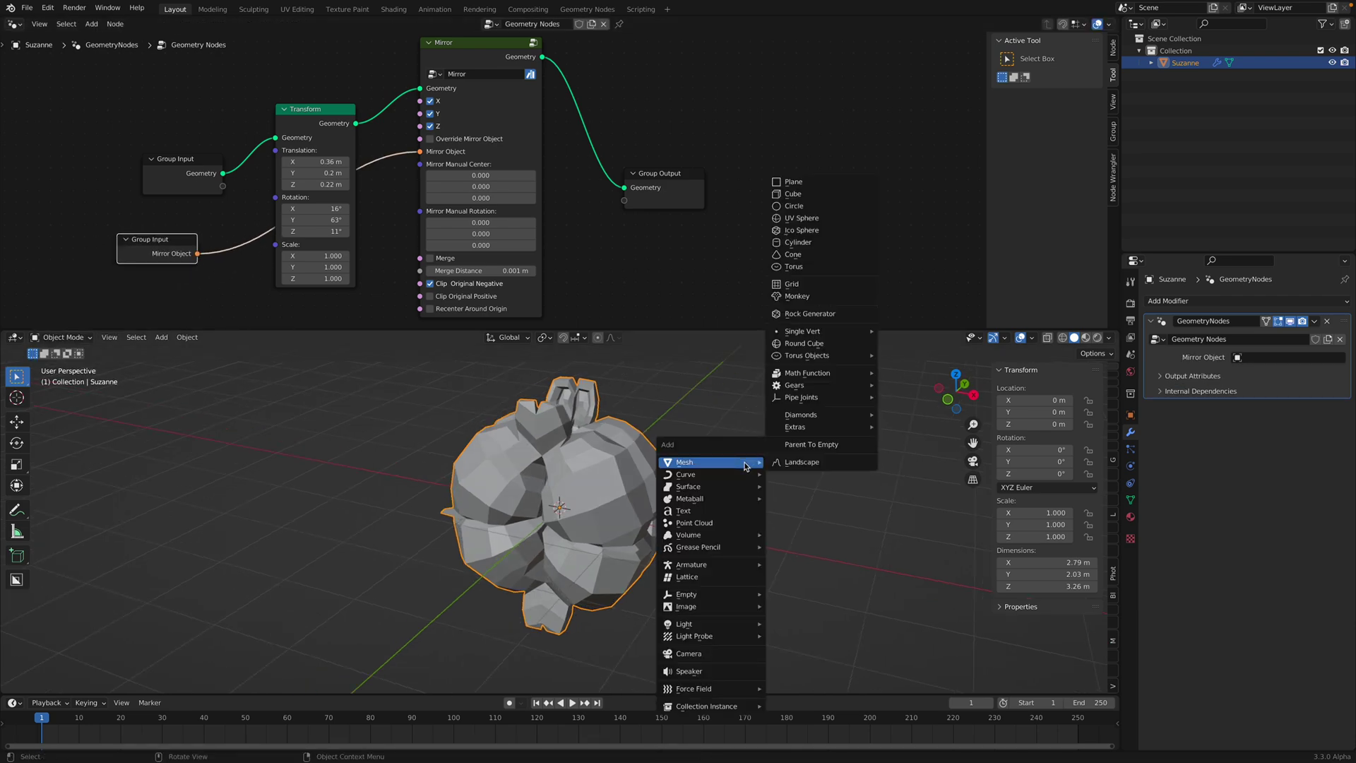
mouse_move(726, 595)
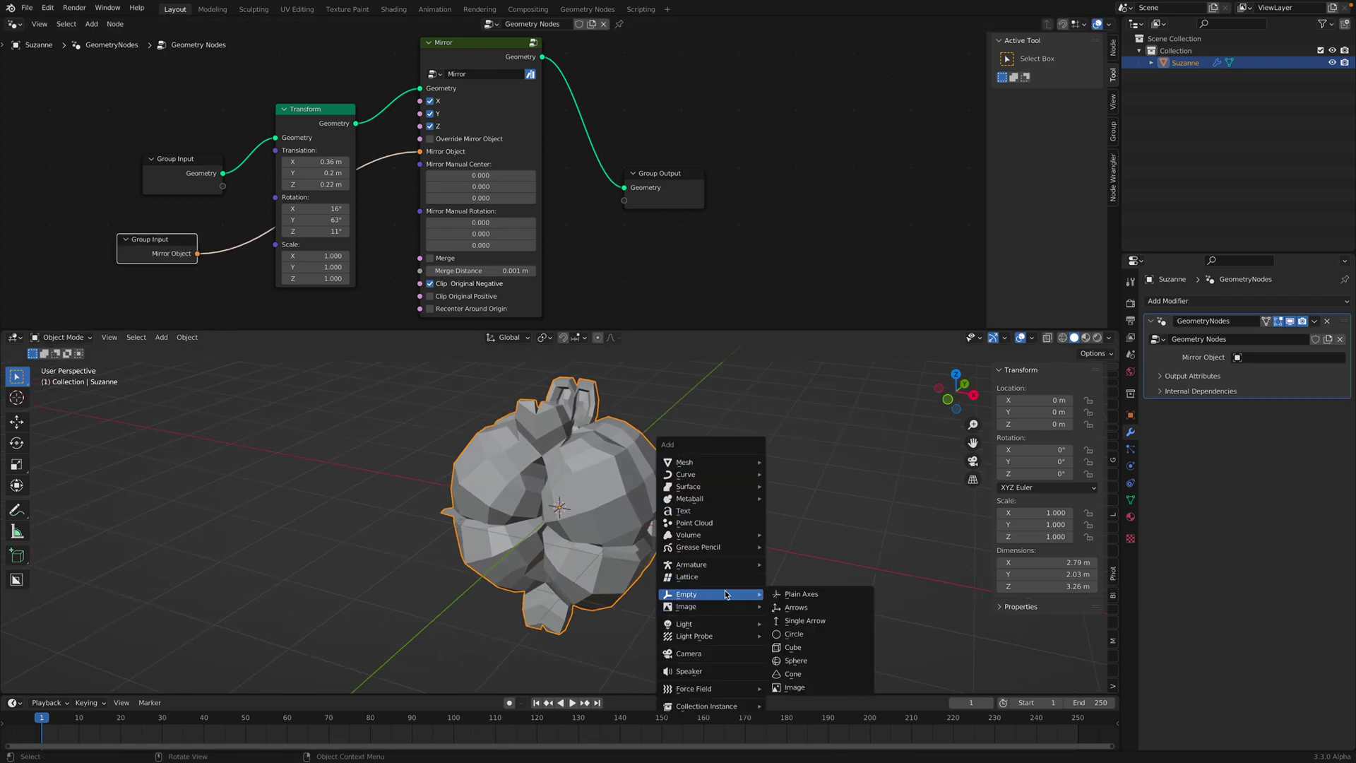
click(801, 595)
- Assign the empty as the Mirror Object in the monkey's Geometry Nodes modifier and save the file
click(1184, 75)
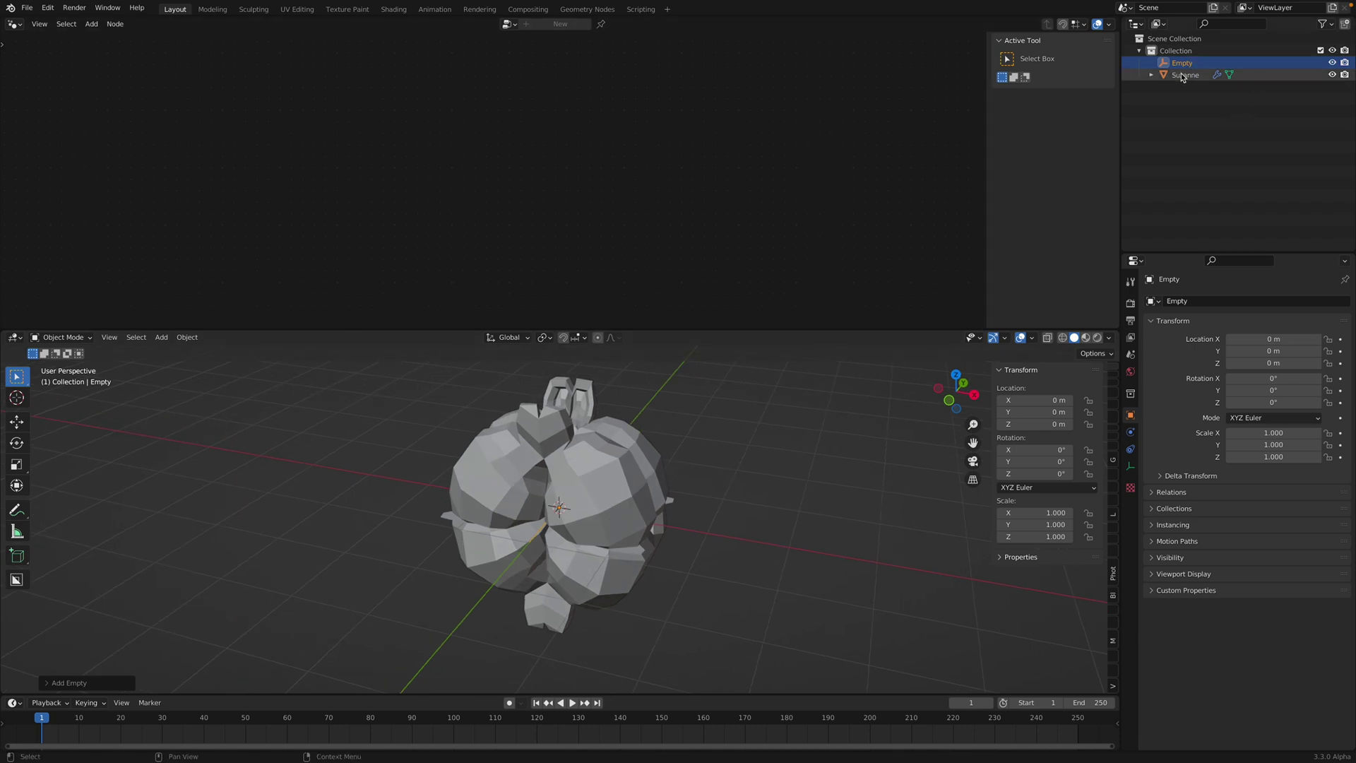
drag(1181, 63, 1223, 185)
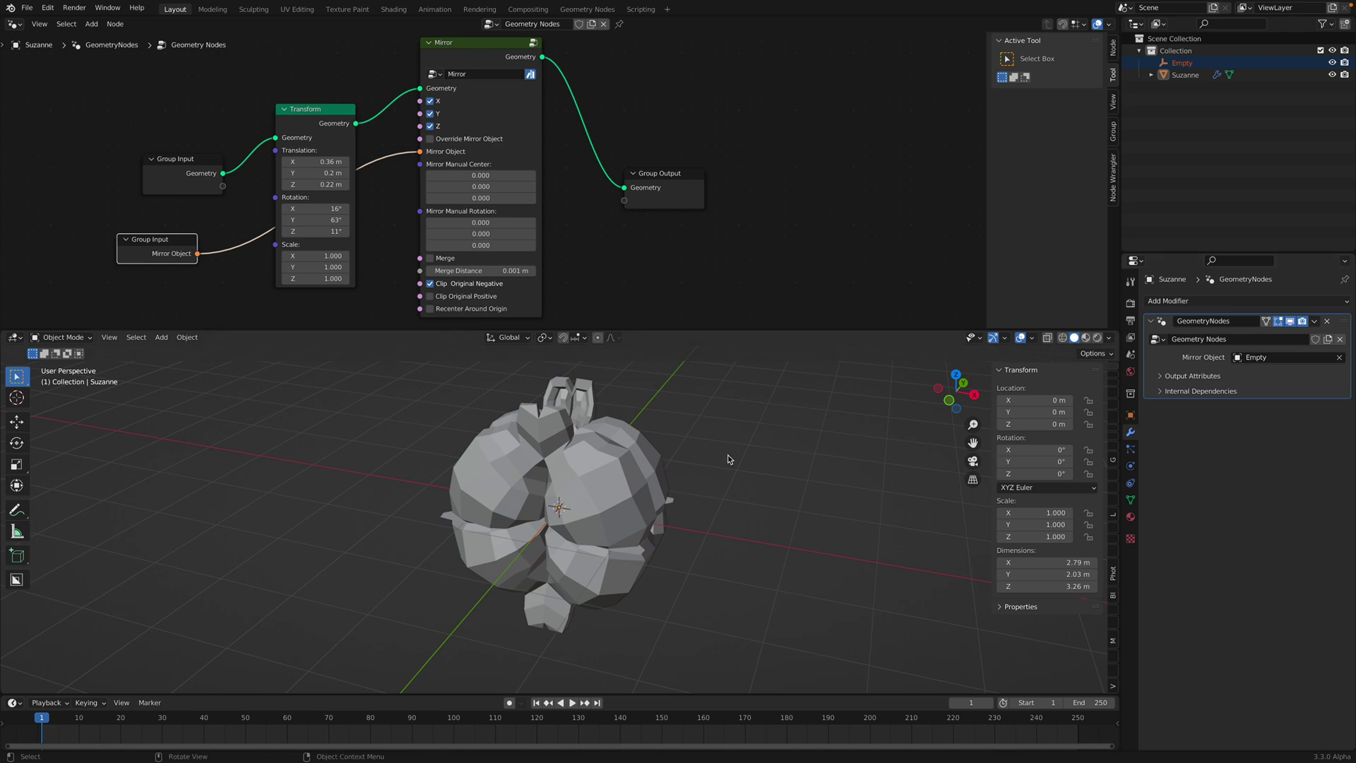
key(ctrl+s)
- Select the empty and move it in top view to about X -0.79 m, Y -0.19 m
click(1181, 65)
middle_drag(770, 486, 944, 429)
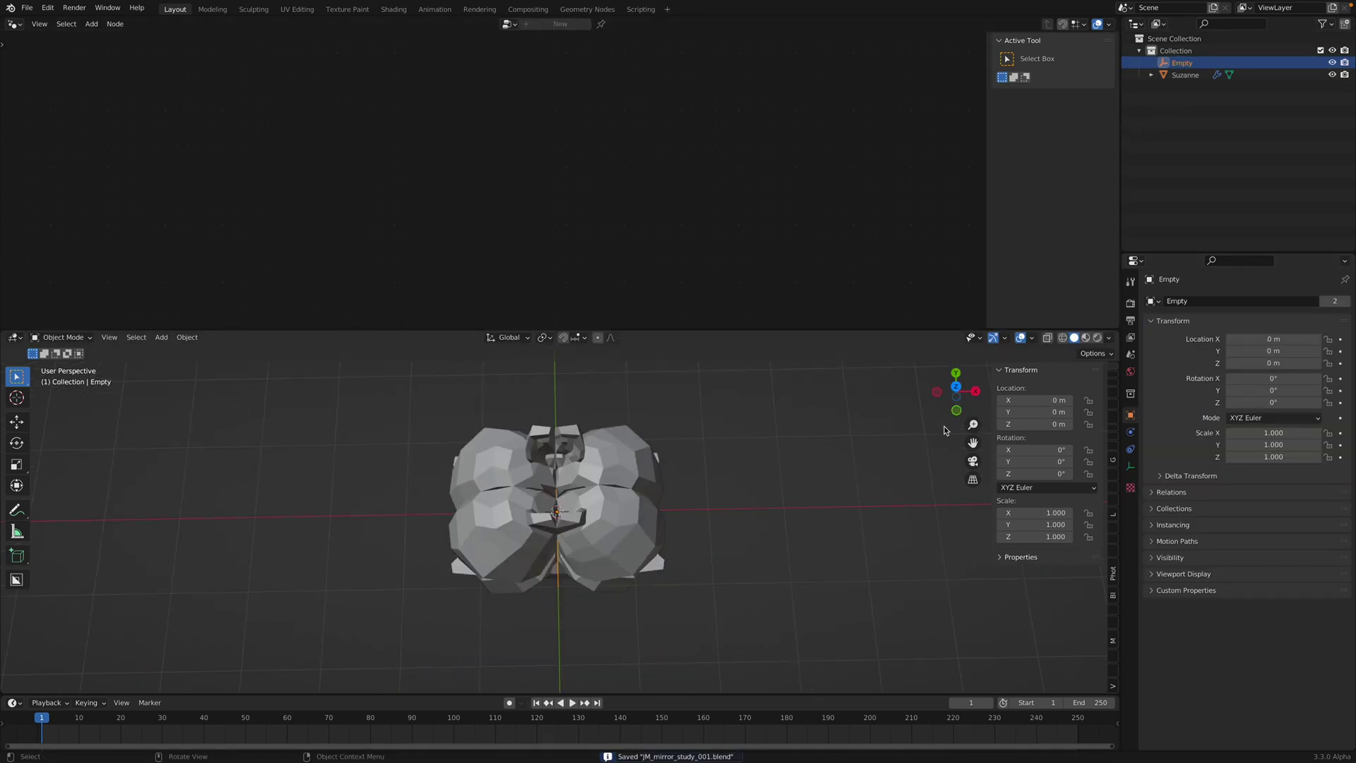
click(957, 388)
key(g)
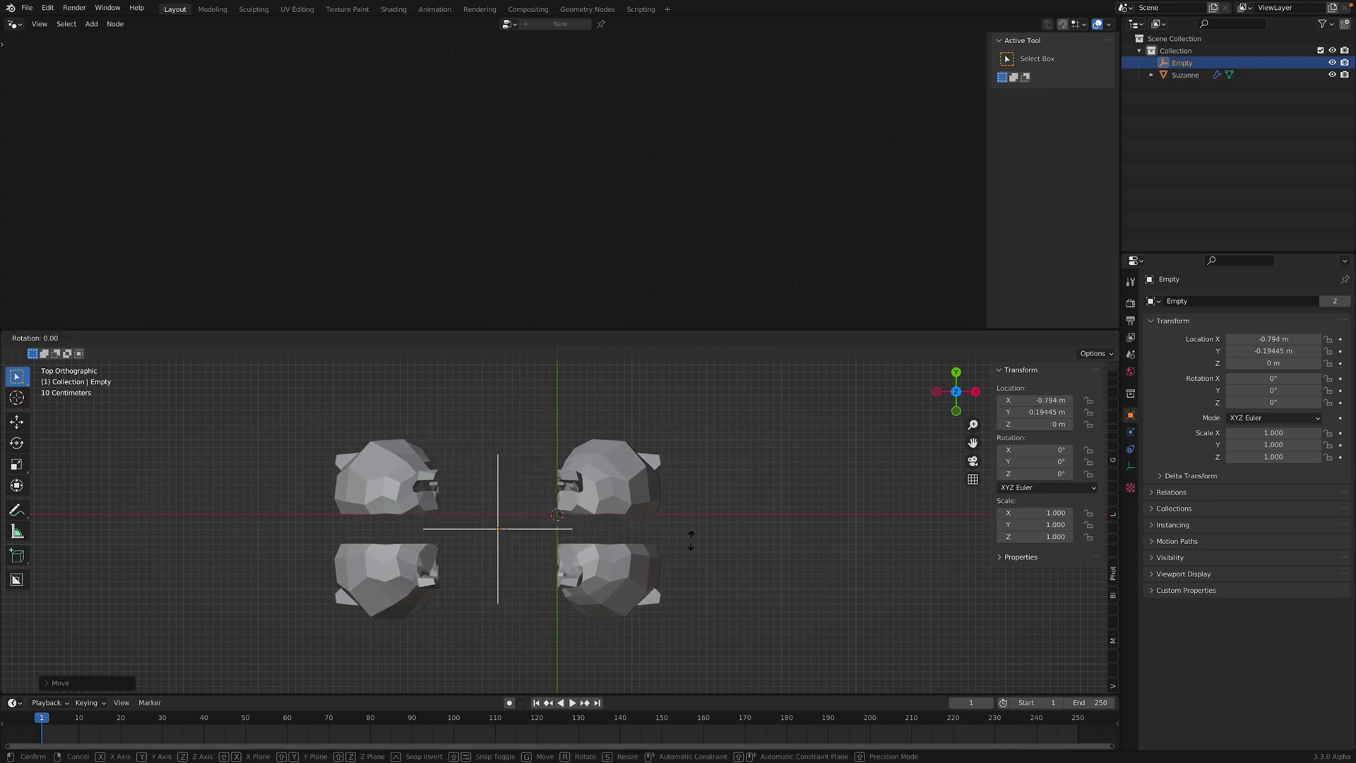
- Rotate the empty freely with trackball rotation, first in top view and again in perspective, to tilt the mirror planes
key(r)
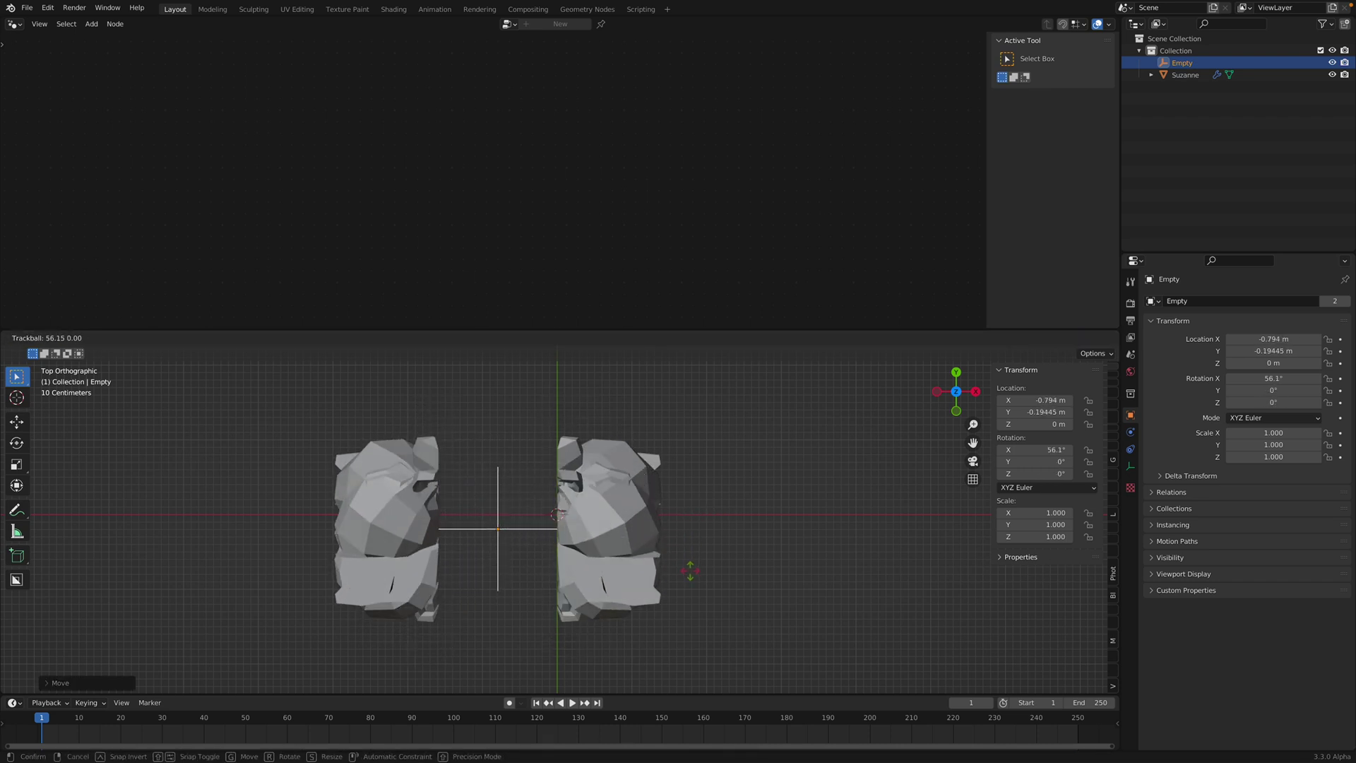
click(661, 552)
middle_drag(659, 551, 629, 501)
key(r)
key(r)
click(613, 417)
- Duplicate the monkey's Mirror node in line before Group Output and link the copy's Mirror Object input to the same Group Input
click(611, 413)
middle_drag(626, 375, 613, 356)
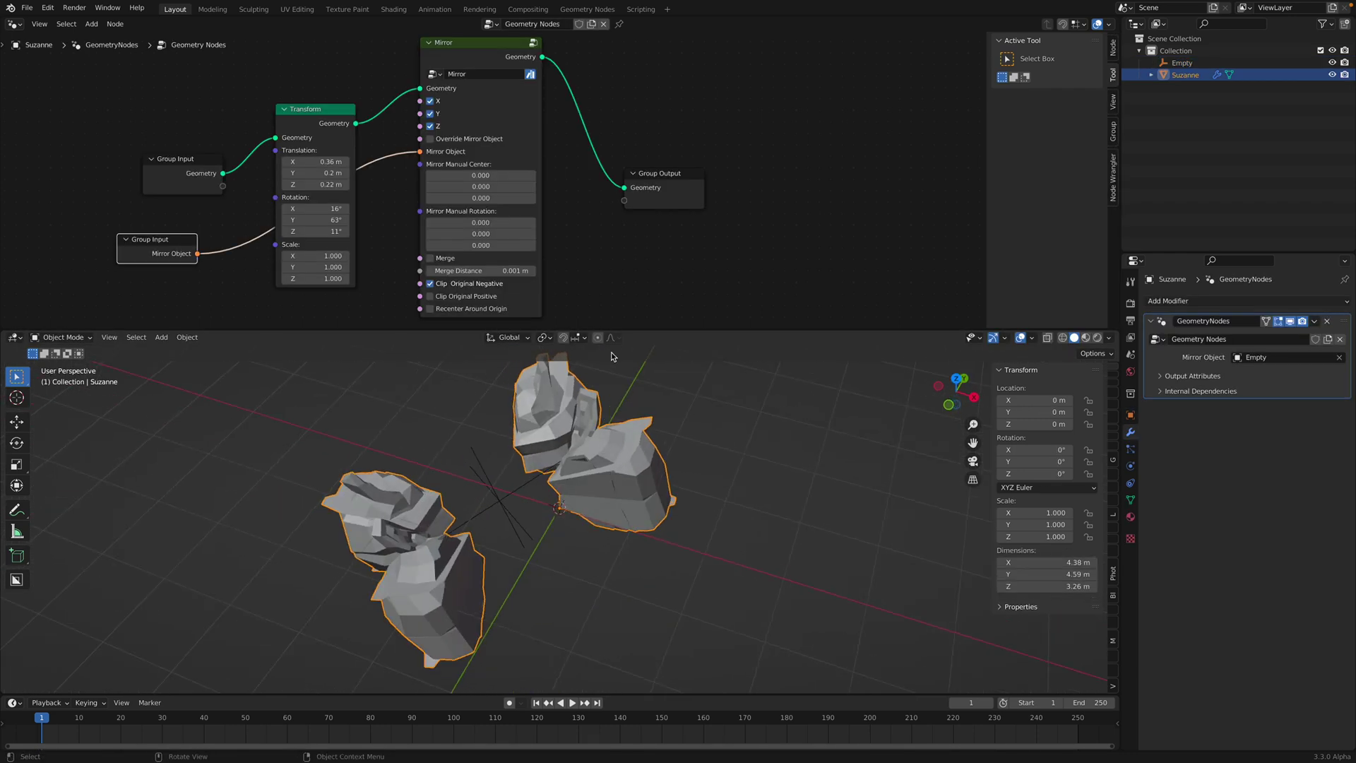
scroll(621, 173, down, 1)
drag(655, 194, 763, 198)
scroll(572, 128, down, 3)
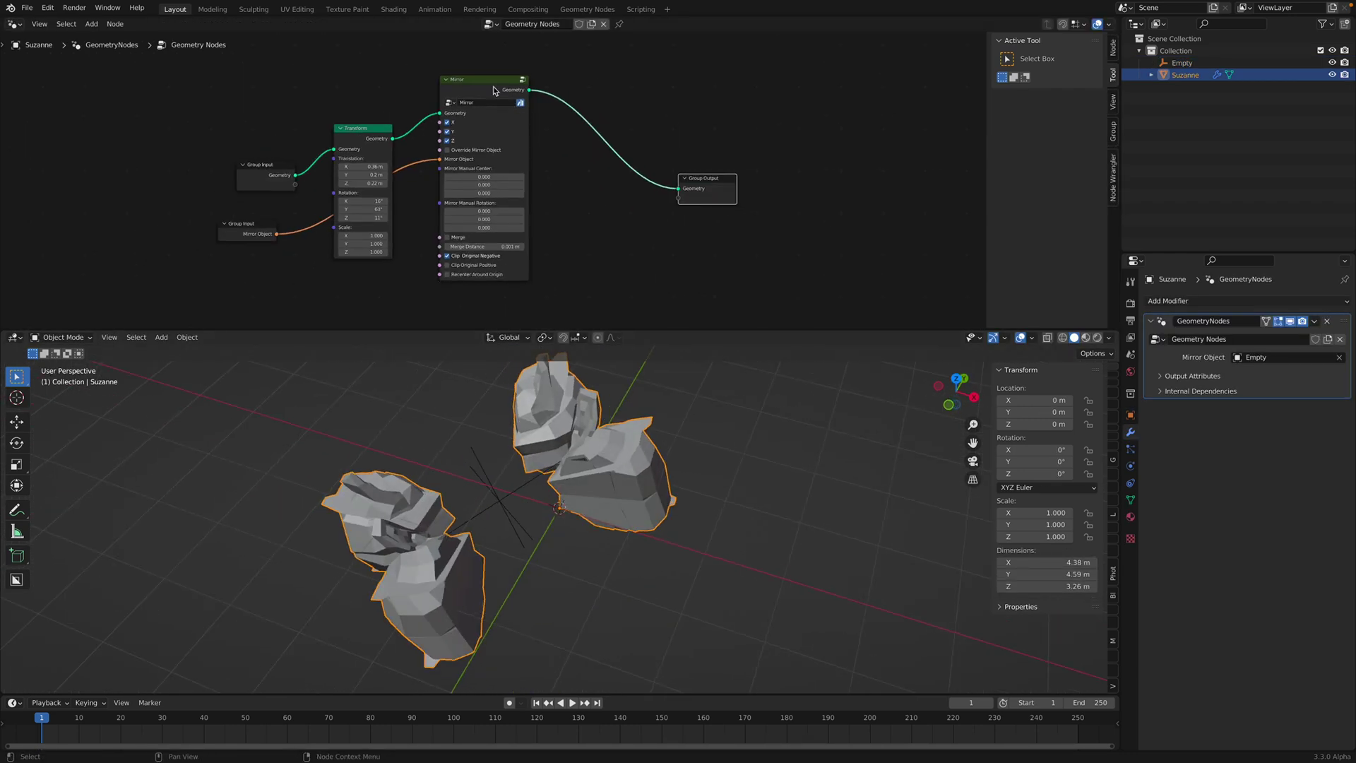
click(495, 87)
key(shift+d)
click(673, 88)
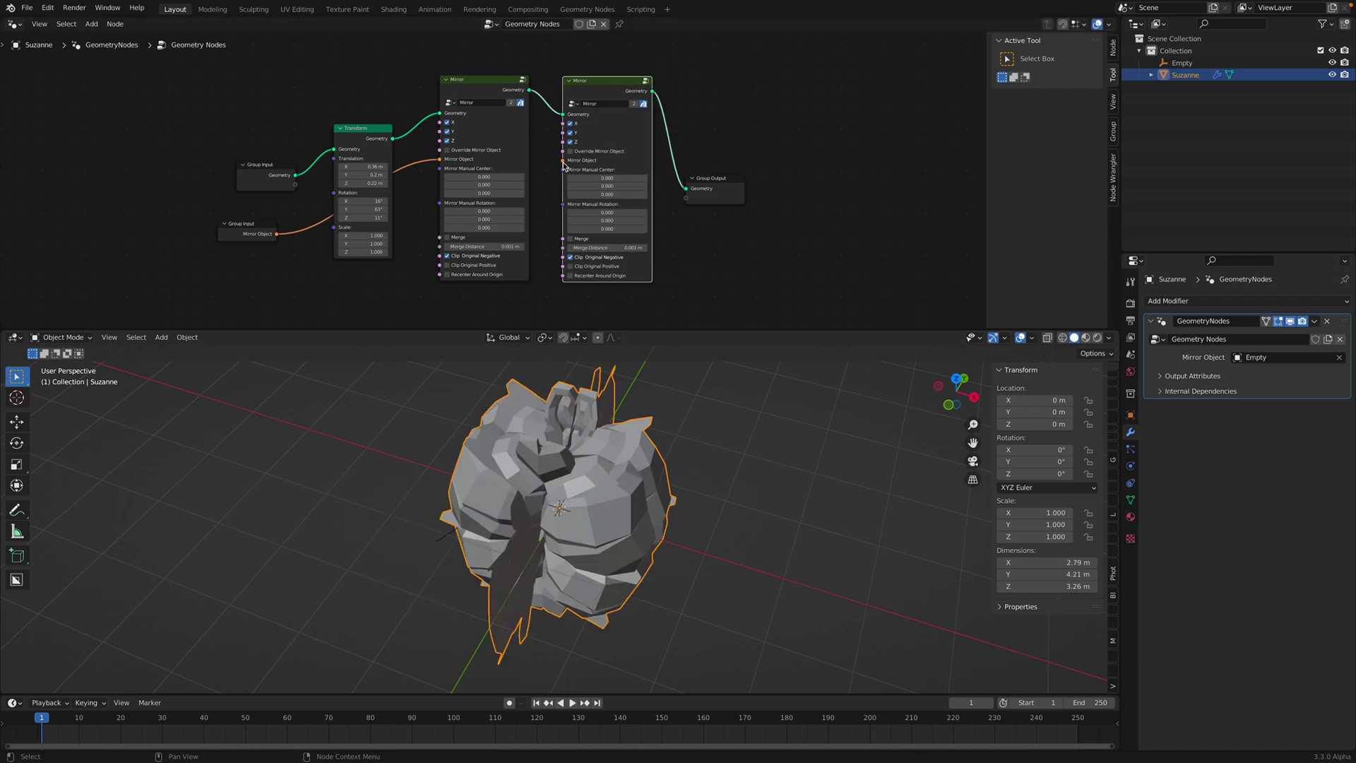
drag(564, 161, 277, 233)
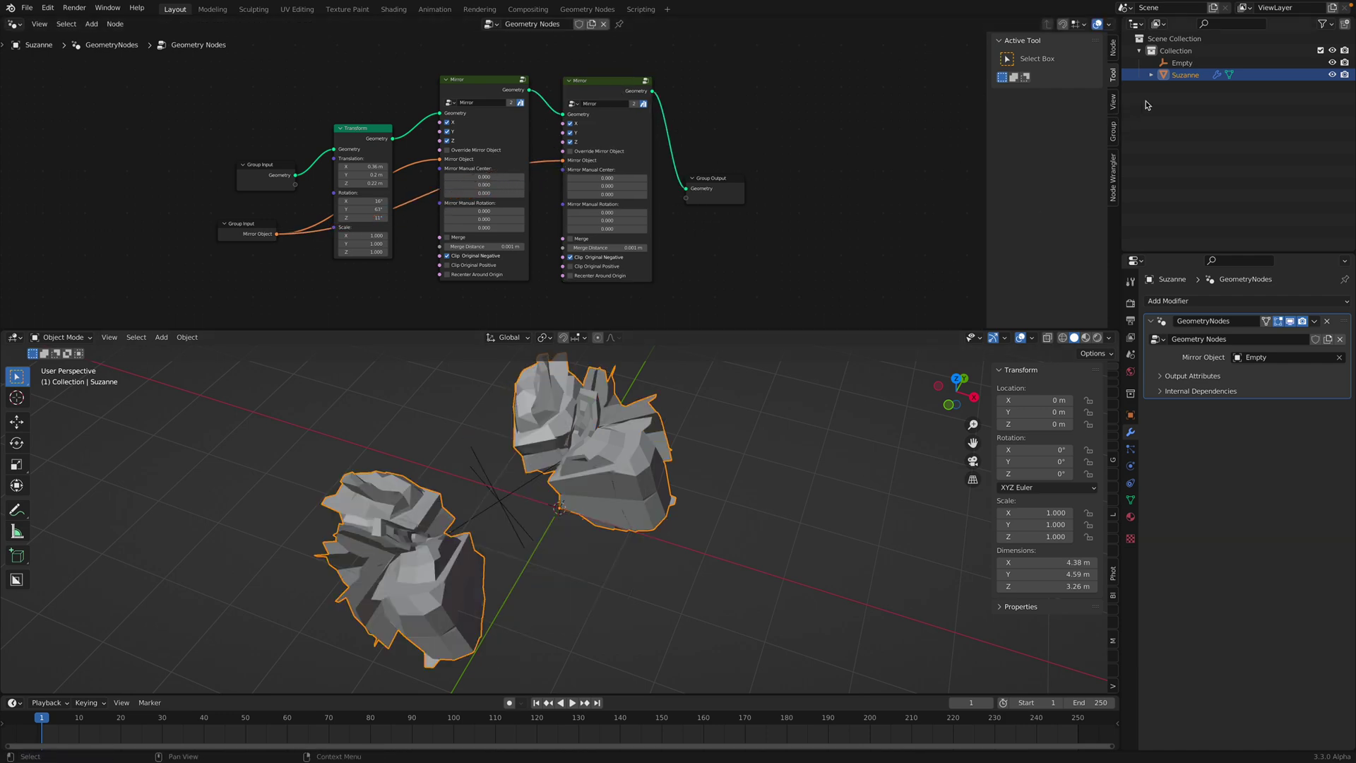
- Rotate the empty freely to about X -19.1°, Y 61.1°, Z 36.5° and shift it slightly to change the double mirroring
click(1180, 63)
key(r)
key(r)
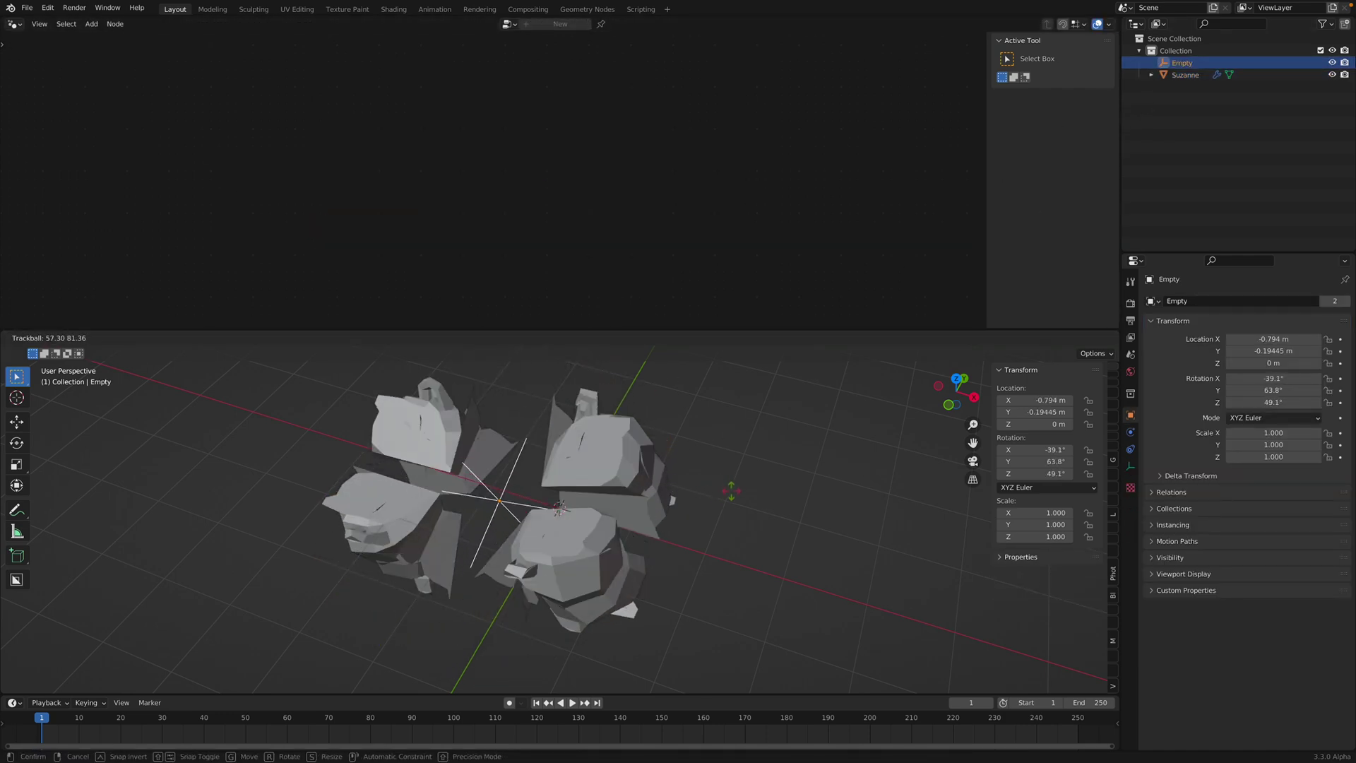
click(715, 499)
key(g)
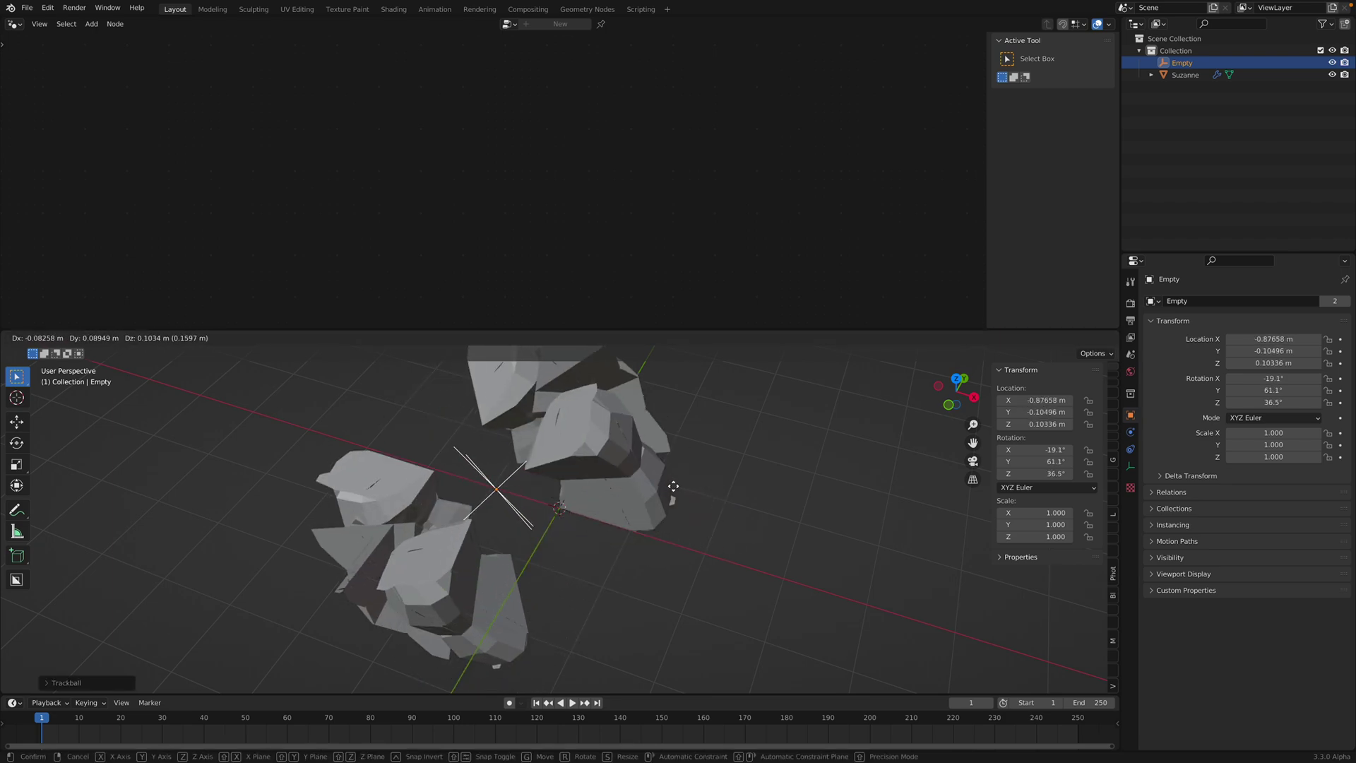
click(667, 486)
- Duplicate the empty to about X 0.29 m, Y -0.27 m, Z -0.45 m and return to the monkey's modifier settings
key(shift+d)
click(740, 599)
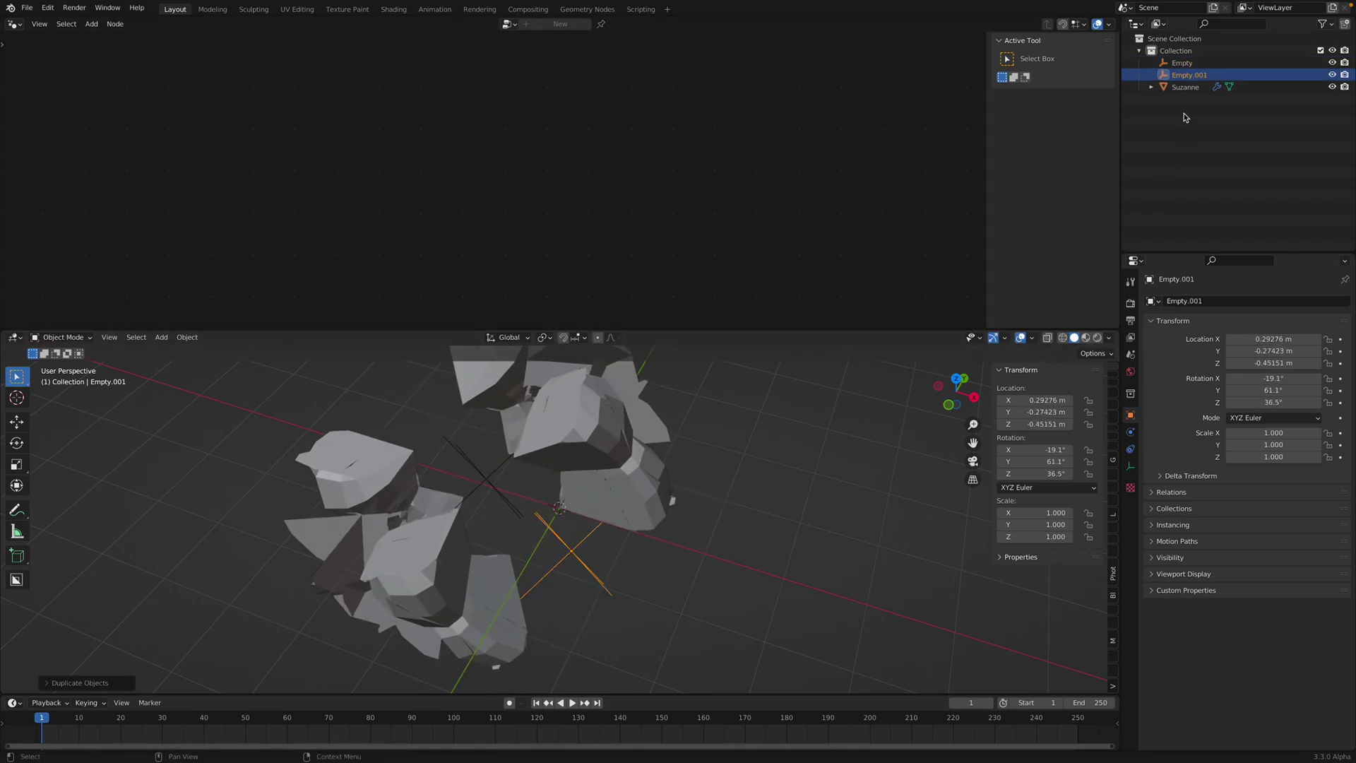
click(1187, 89)
click(1130, 433)
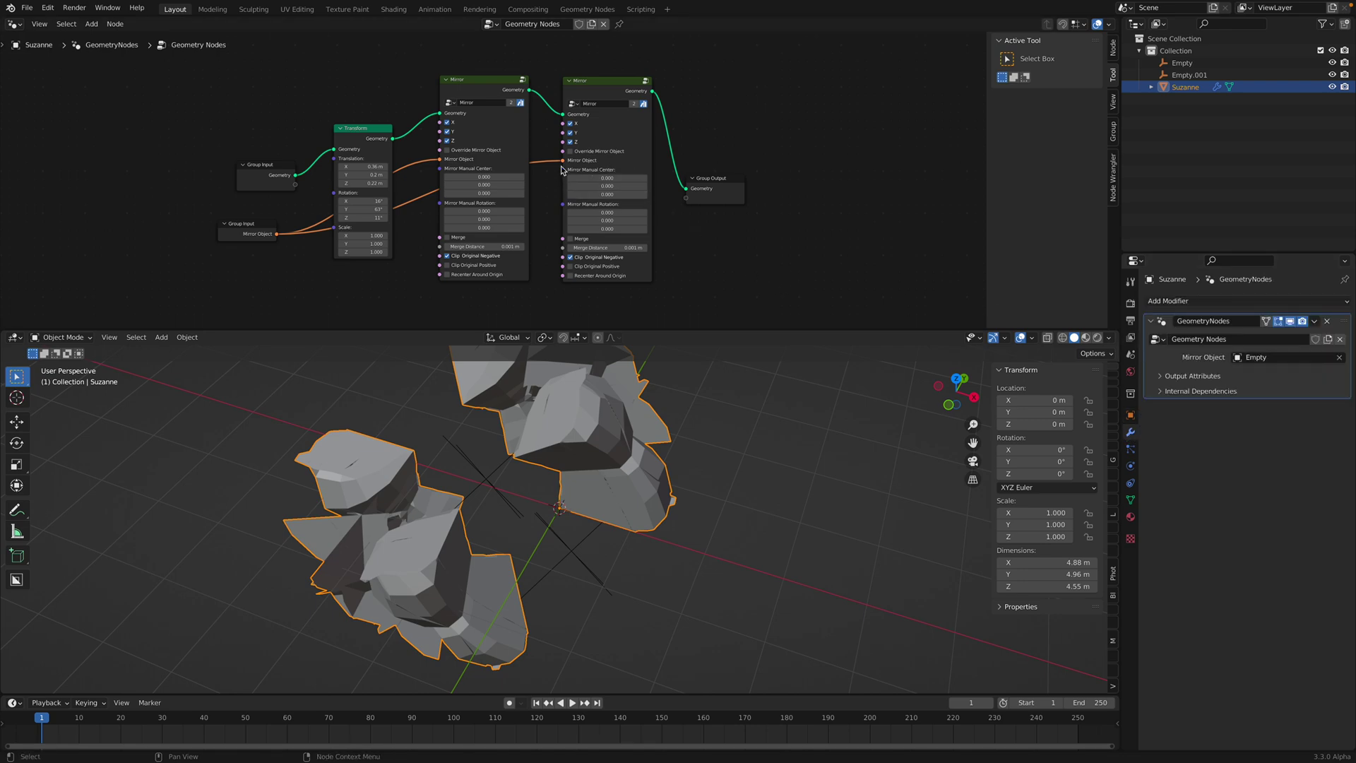
- Relink the second Mirror node's Mirror Object to its own new Group Input and assign Empty.001 to that modifier input
drag(563, 162, 538, 191)
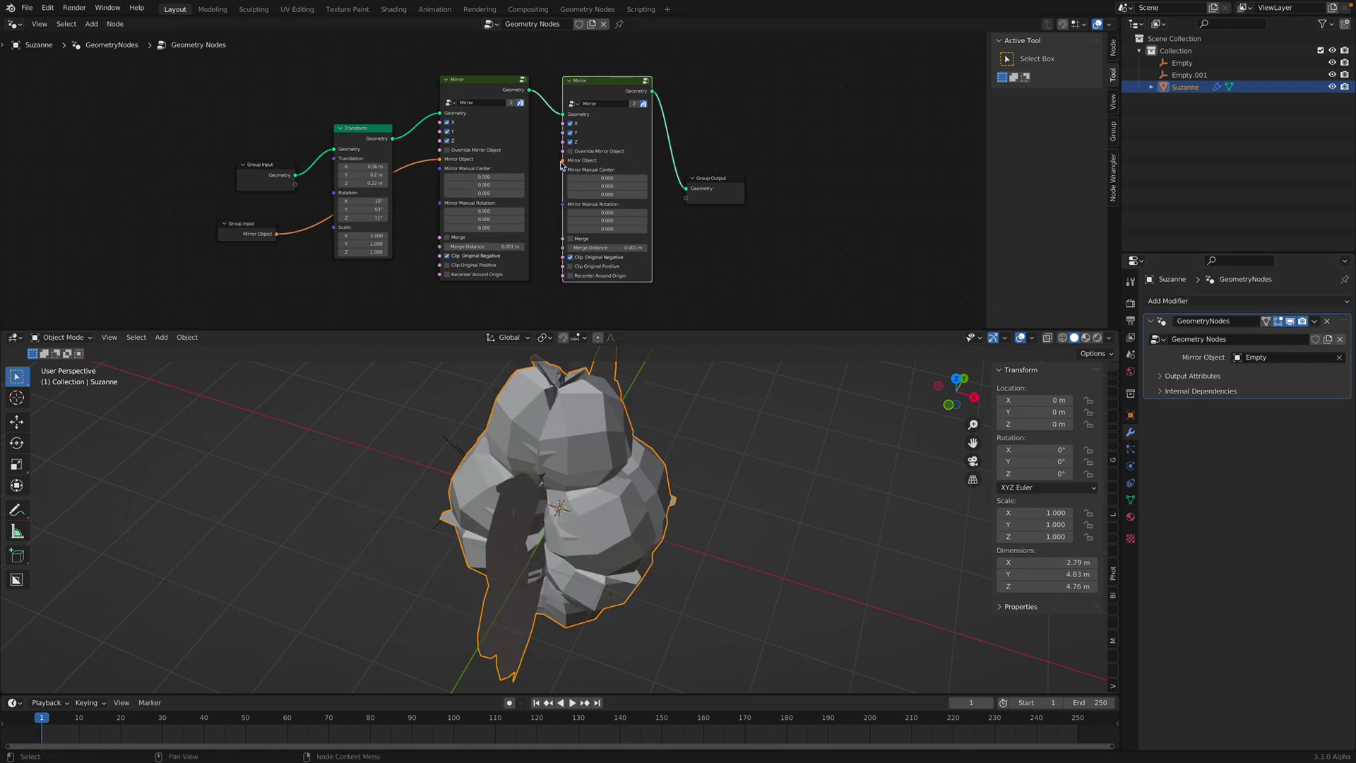
drag(334, 274, 367, 294)
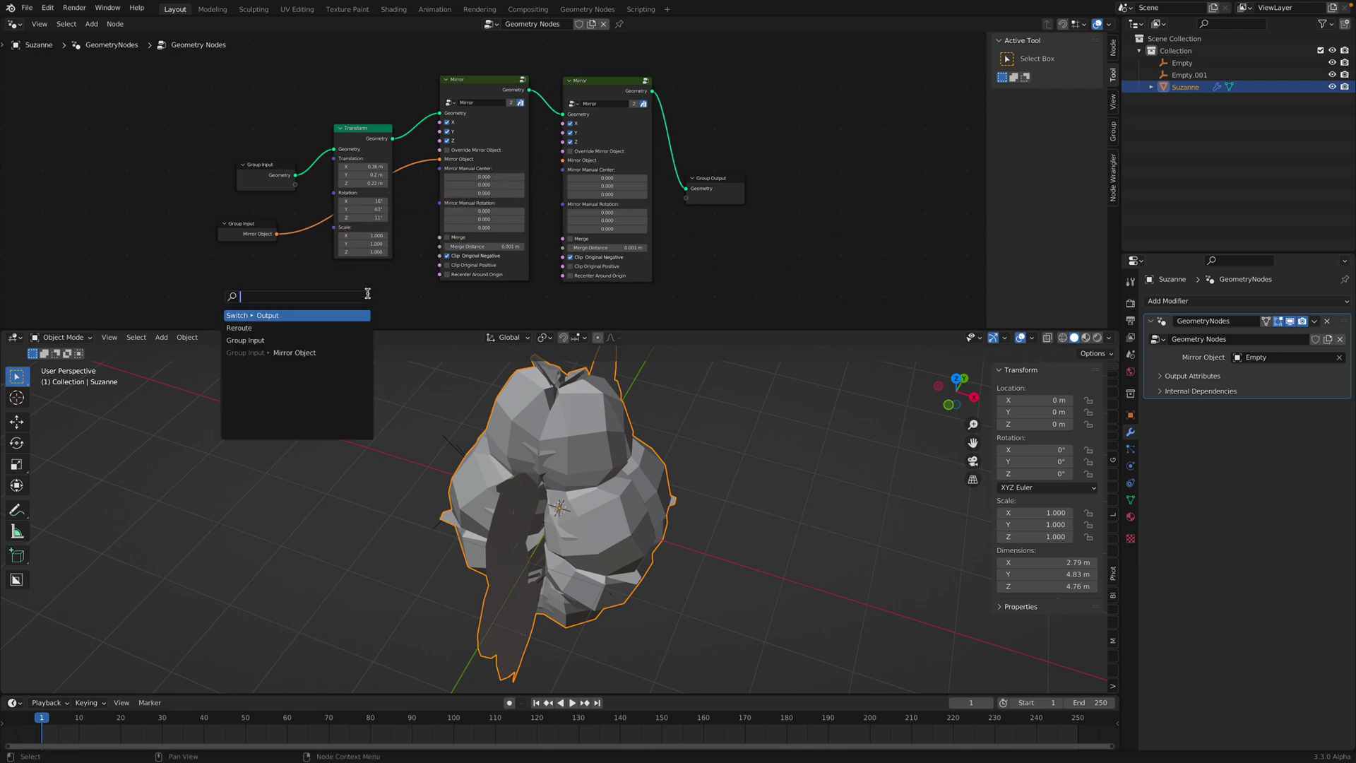
click(353, 311)
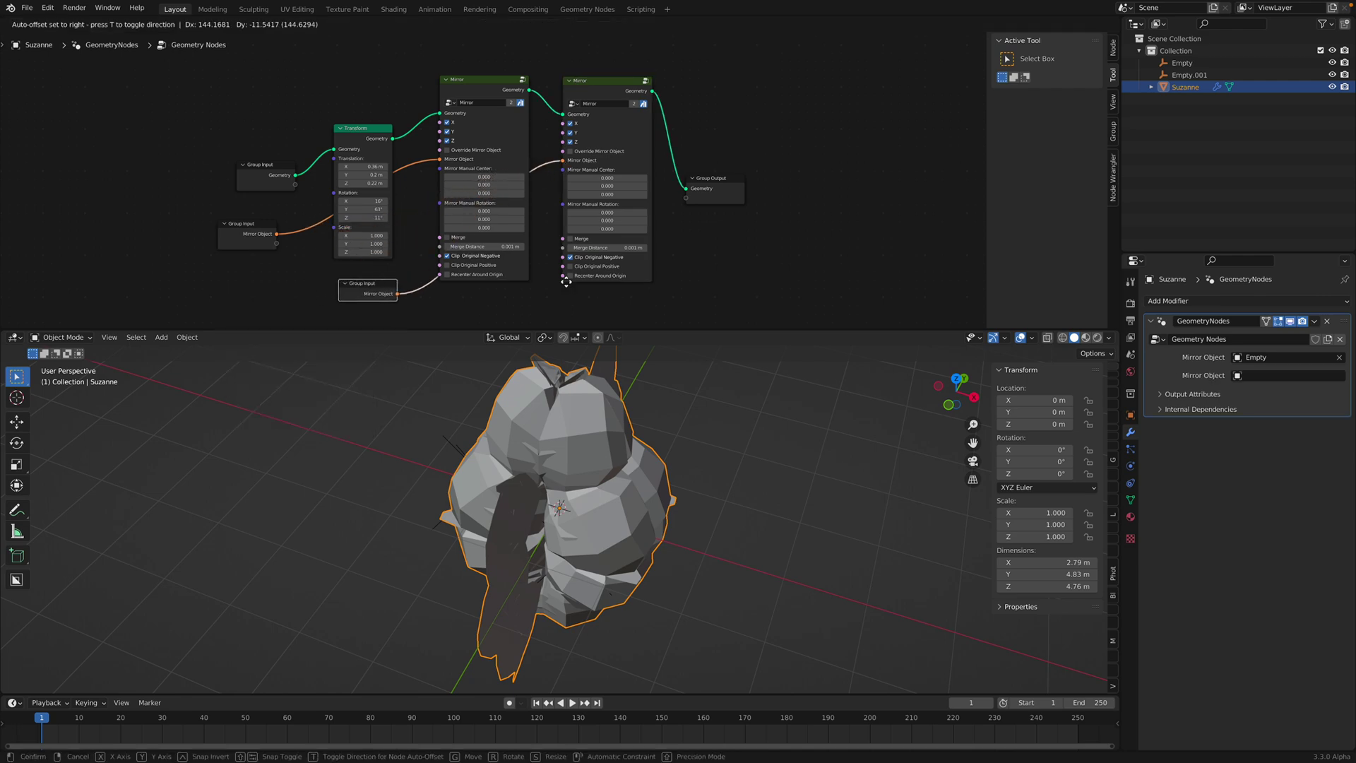
click(325, 287)
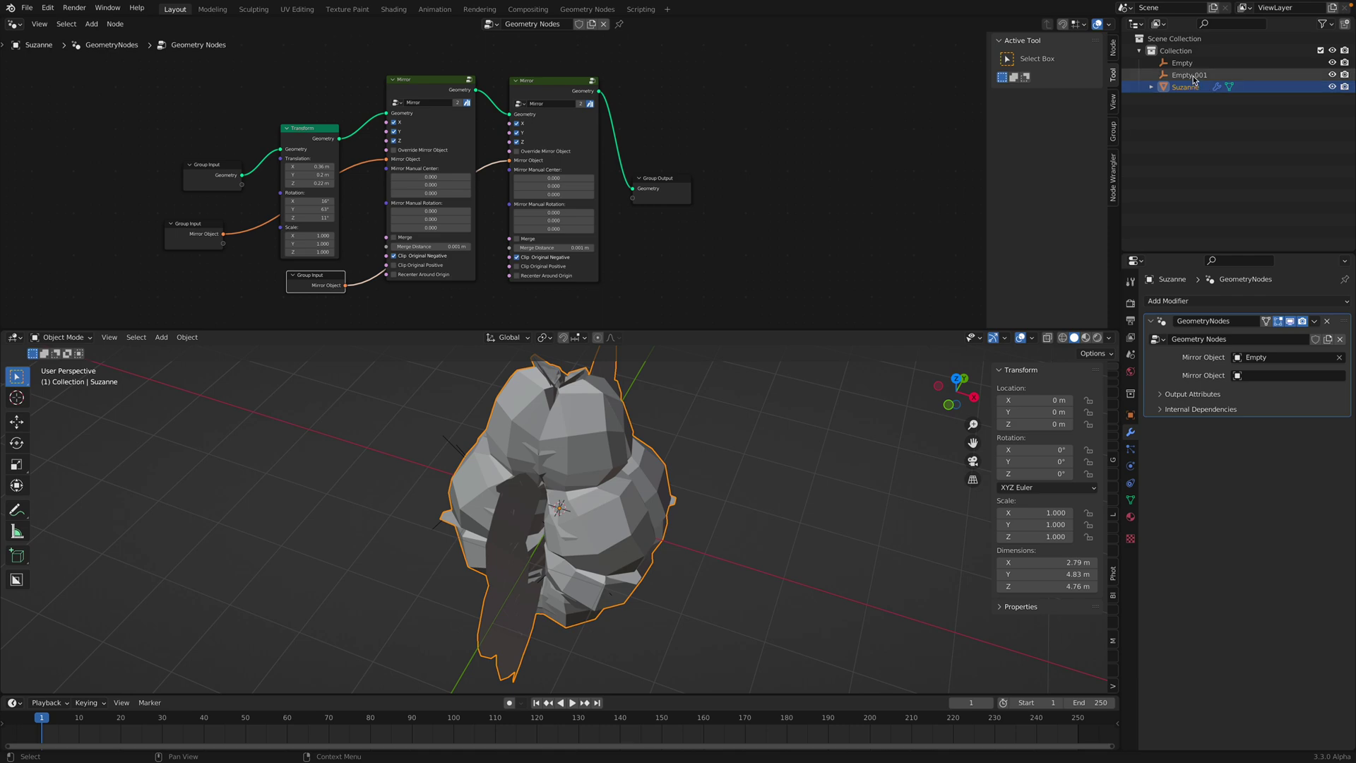
drag(1189, 75, 1262, 376)
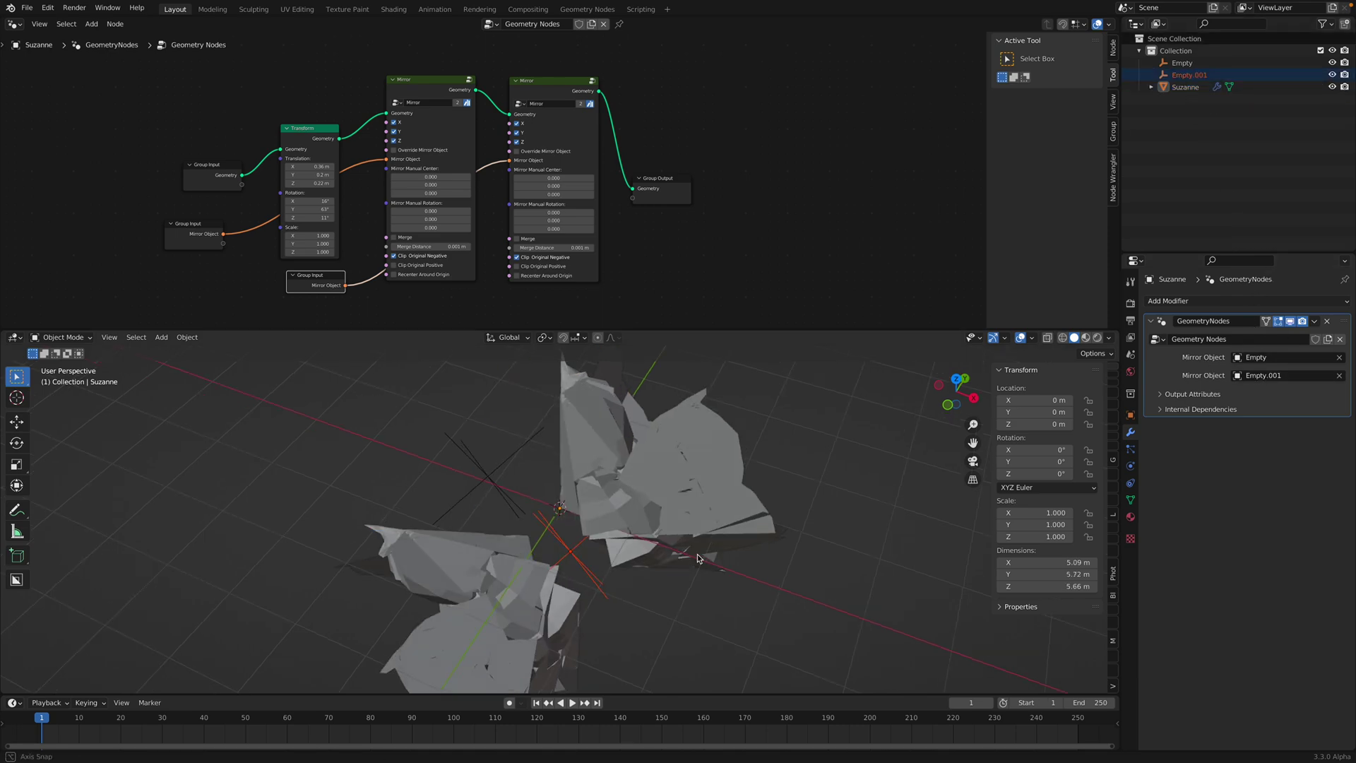
- Move Empty.001 to about X 0.98 m, Y -0.14 m, Z -0.61 m and rotate it freely to about X 19.5°, Y 28.9°, Z 45.4°
click(1183, 77)
key(r)
key(r)
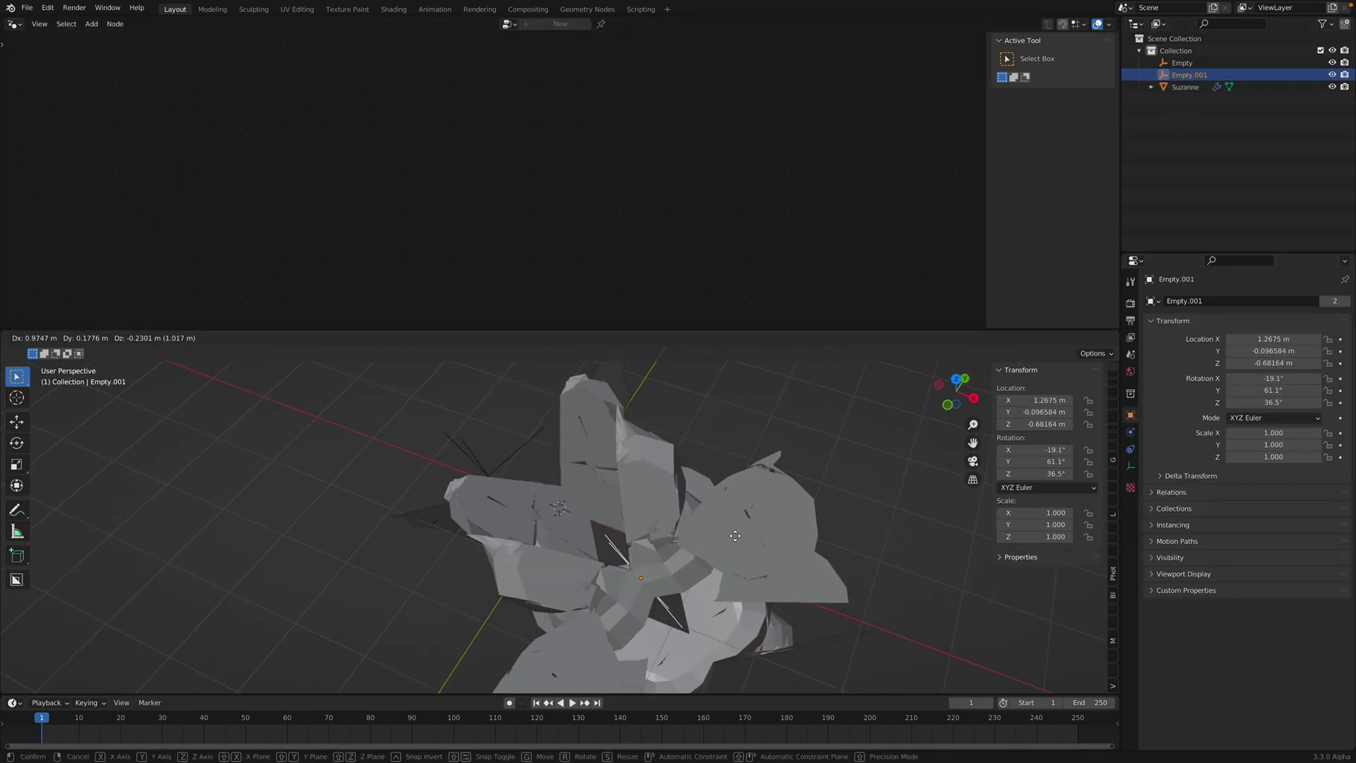
click(696, 552)
click(697, 552)
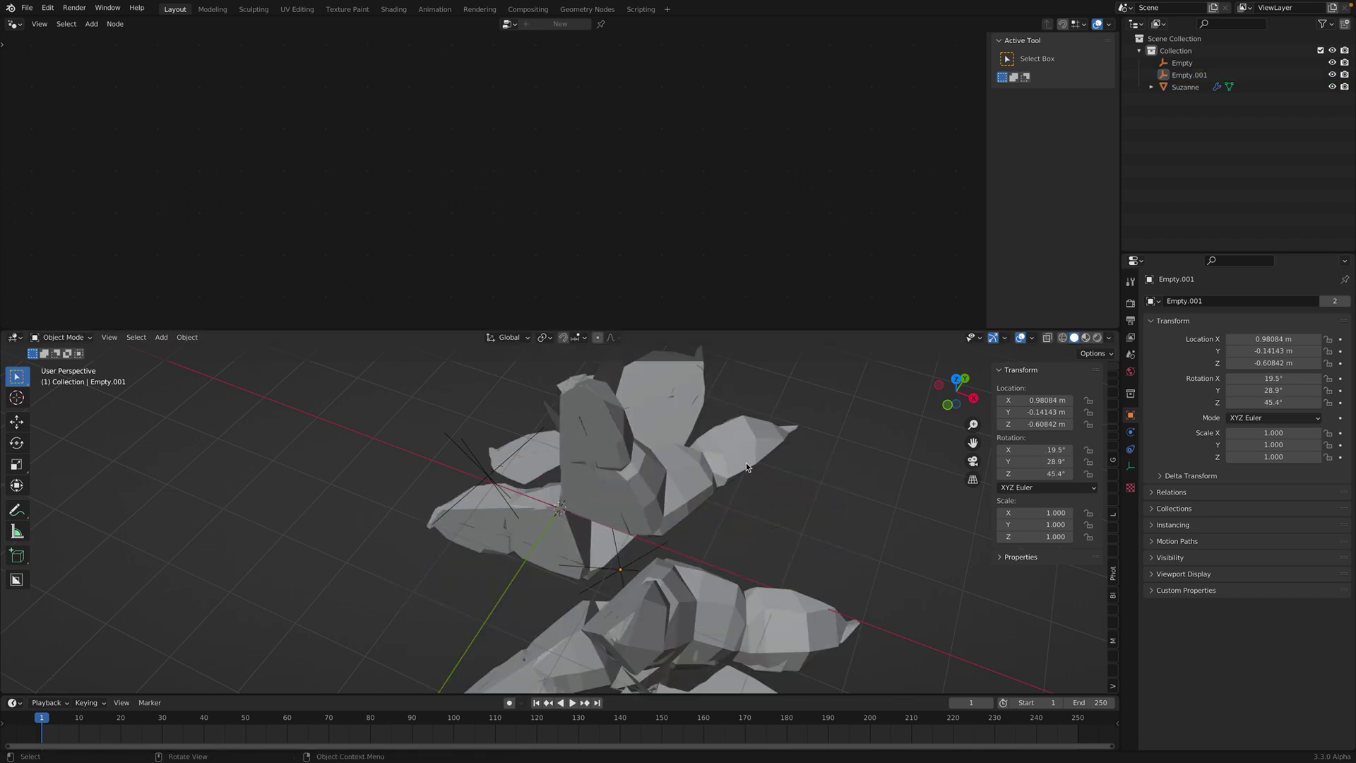
- Select the monkey and delete both Group Input nodes that feed the Mirror Object sockets
click(1186, 88)
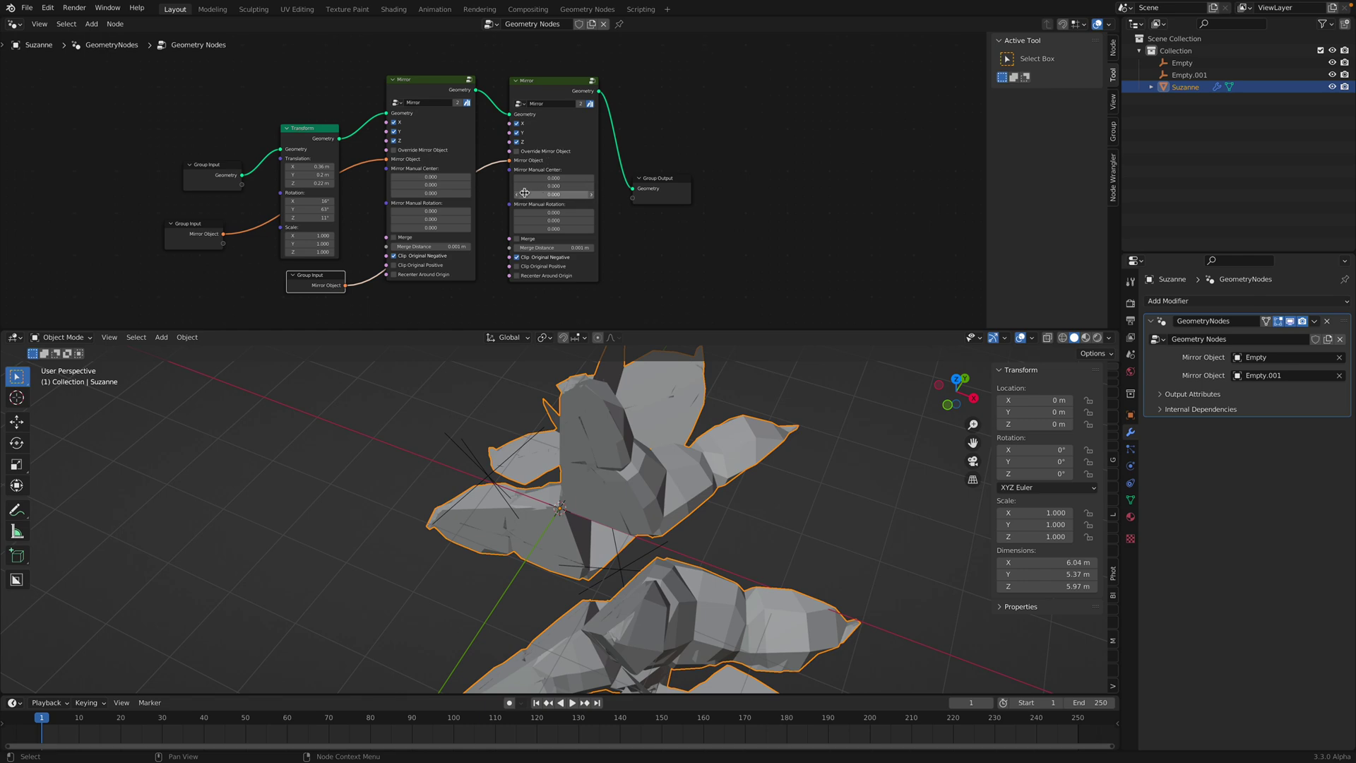
scroll(516, 180, up, 1)
scroll(416, 157, up, 1)
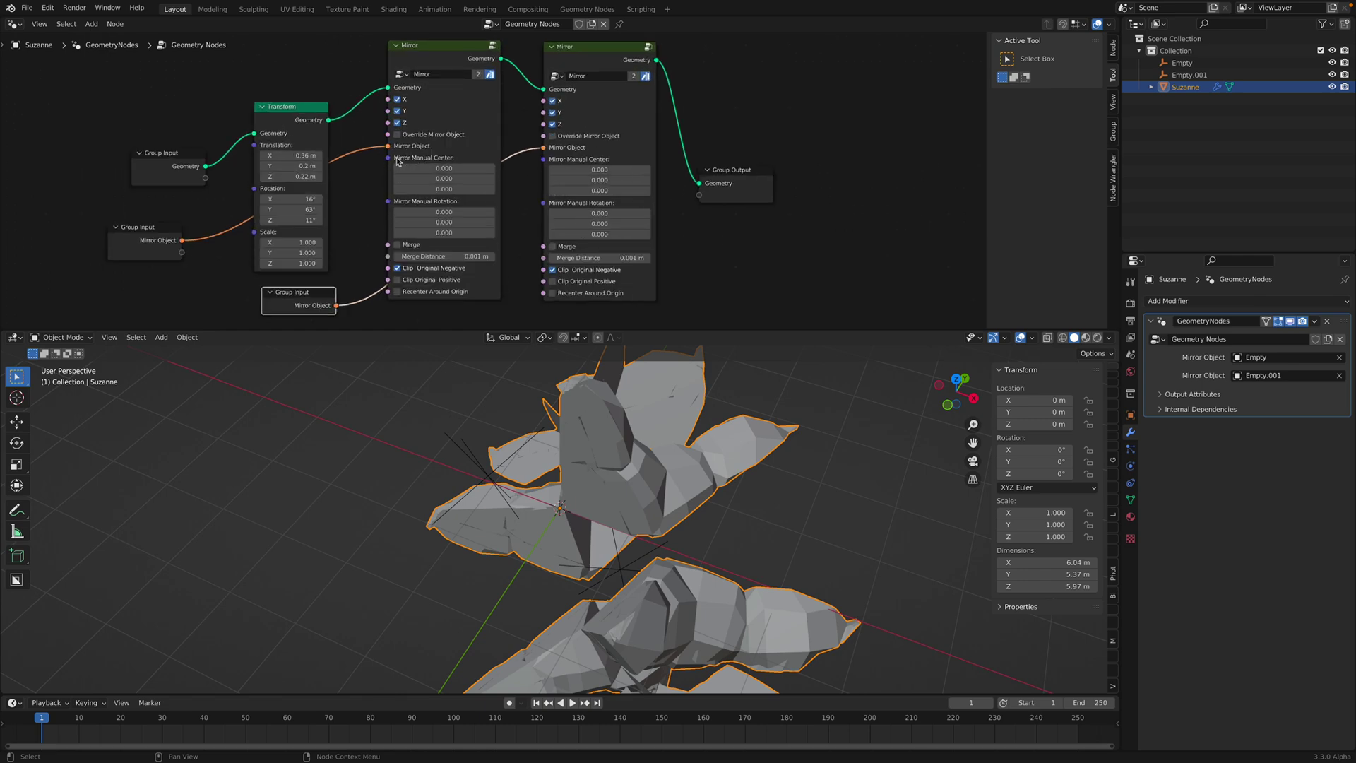
click(174, 231)
key(x)
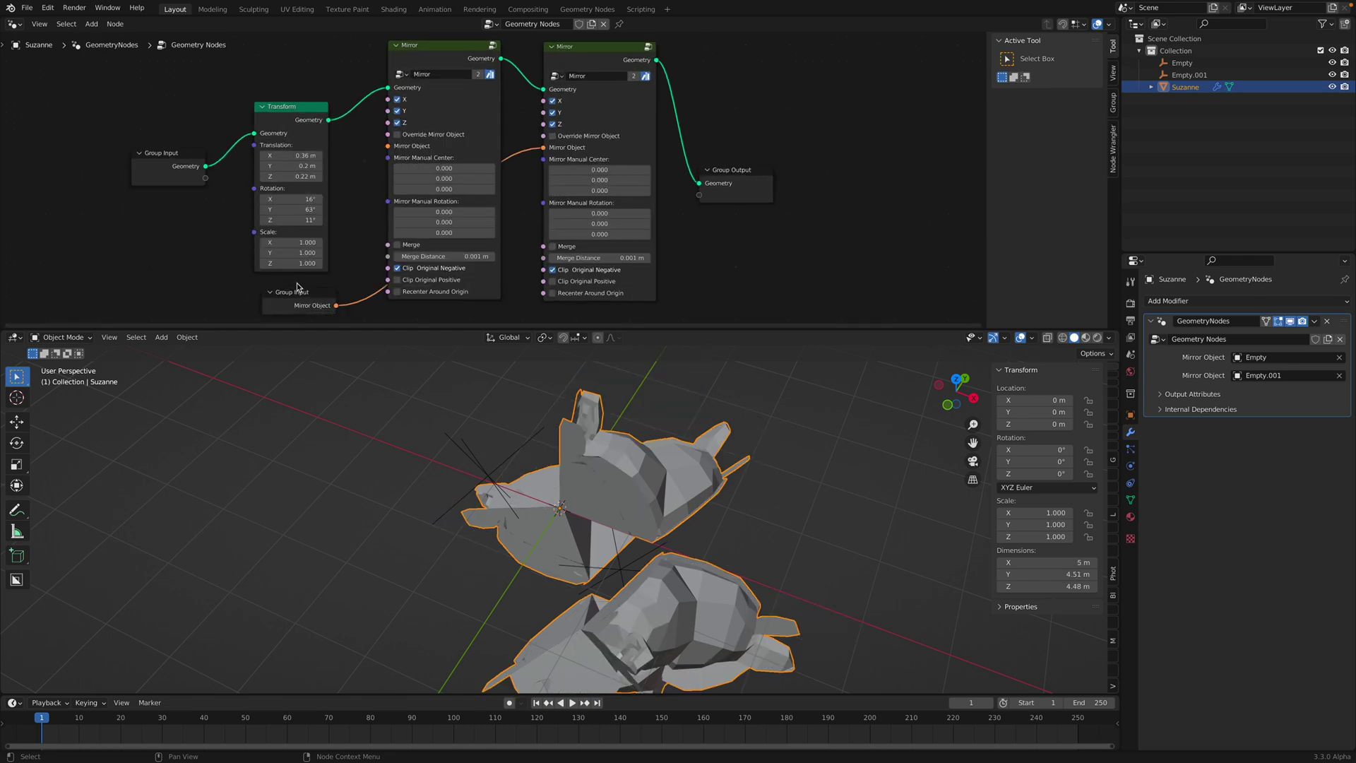
click(298, 290)
key(x)
- Delete the second Mirror node and connect the remaining Mirror node's geometry to Group Output, placed closer to it
click(578, 59)
key(x)
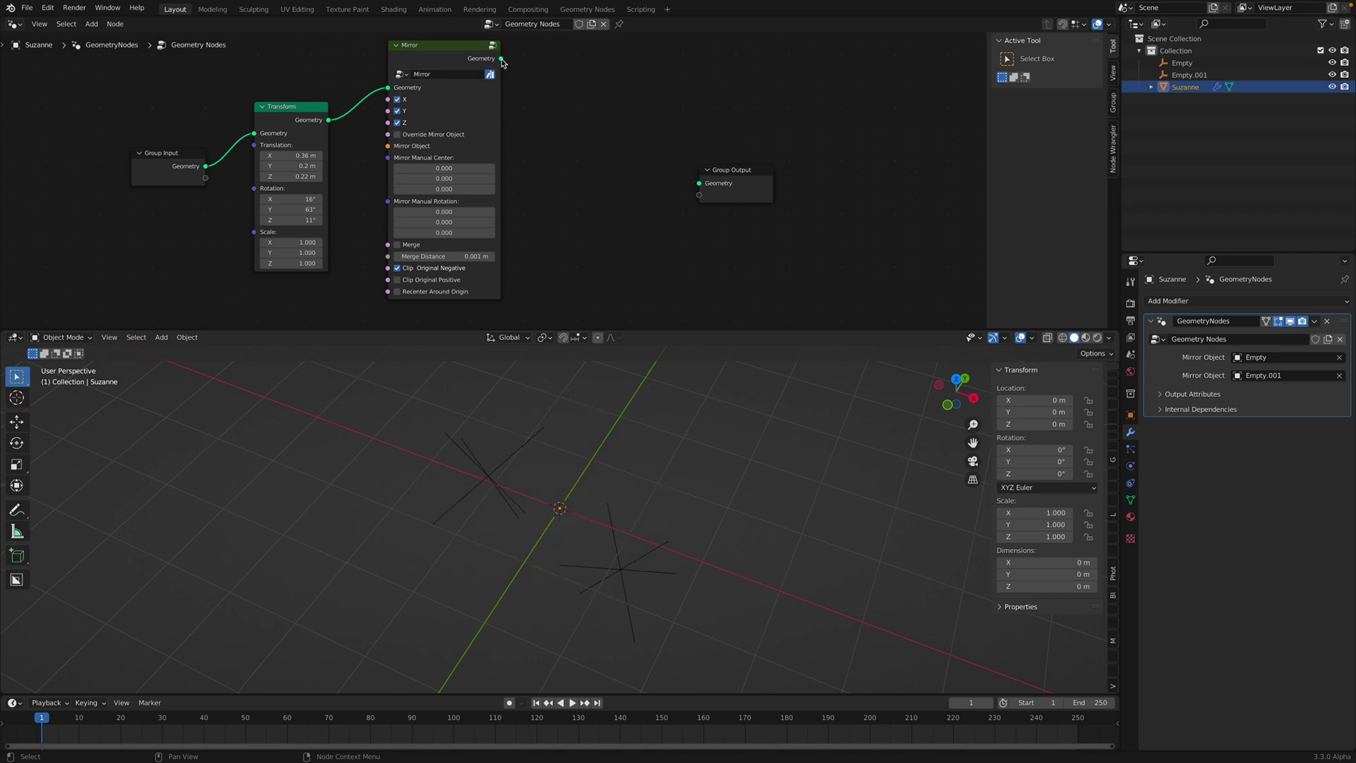
drag(697, 183, 607, 123)
middle_drag(580, 481, 625, 477)
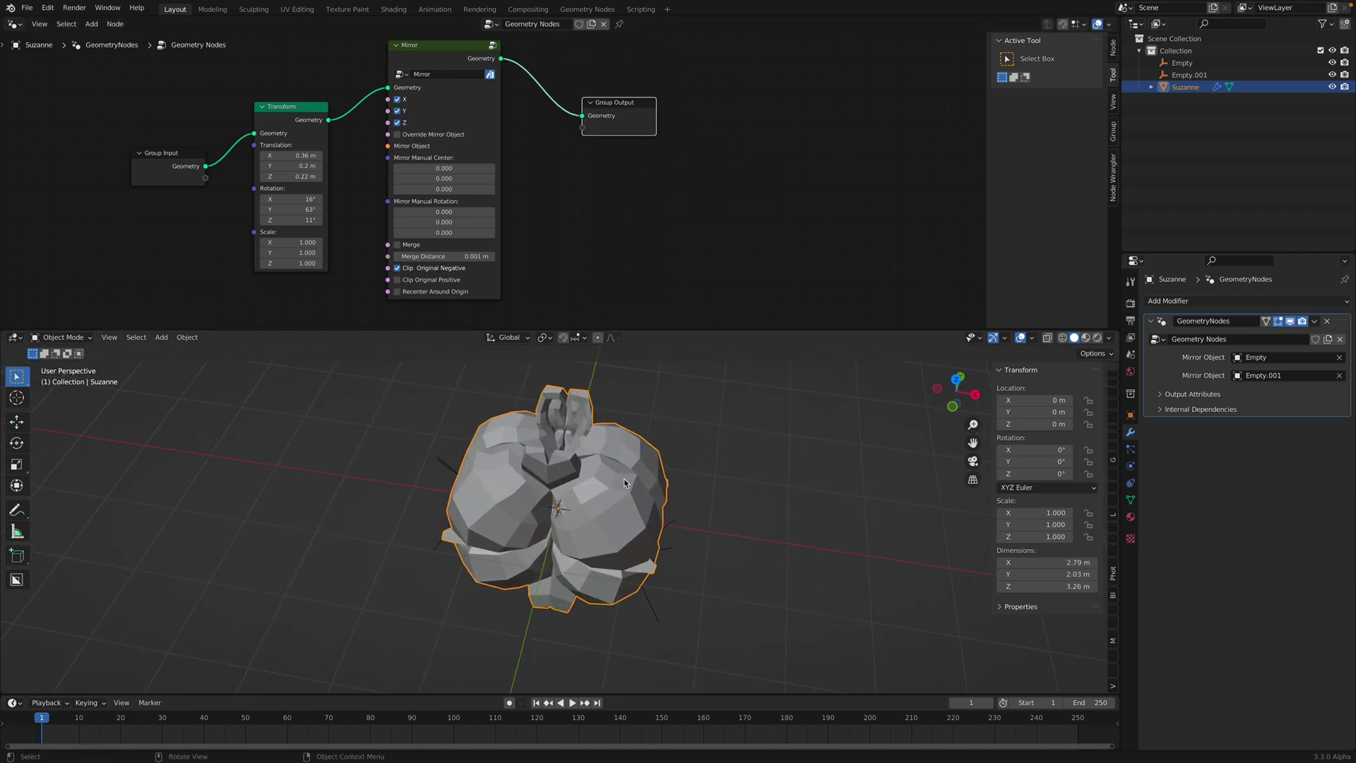
- Delete both empties from the scene and reselect the monkey
click(1194, 75)
shift+click(1182, 63)
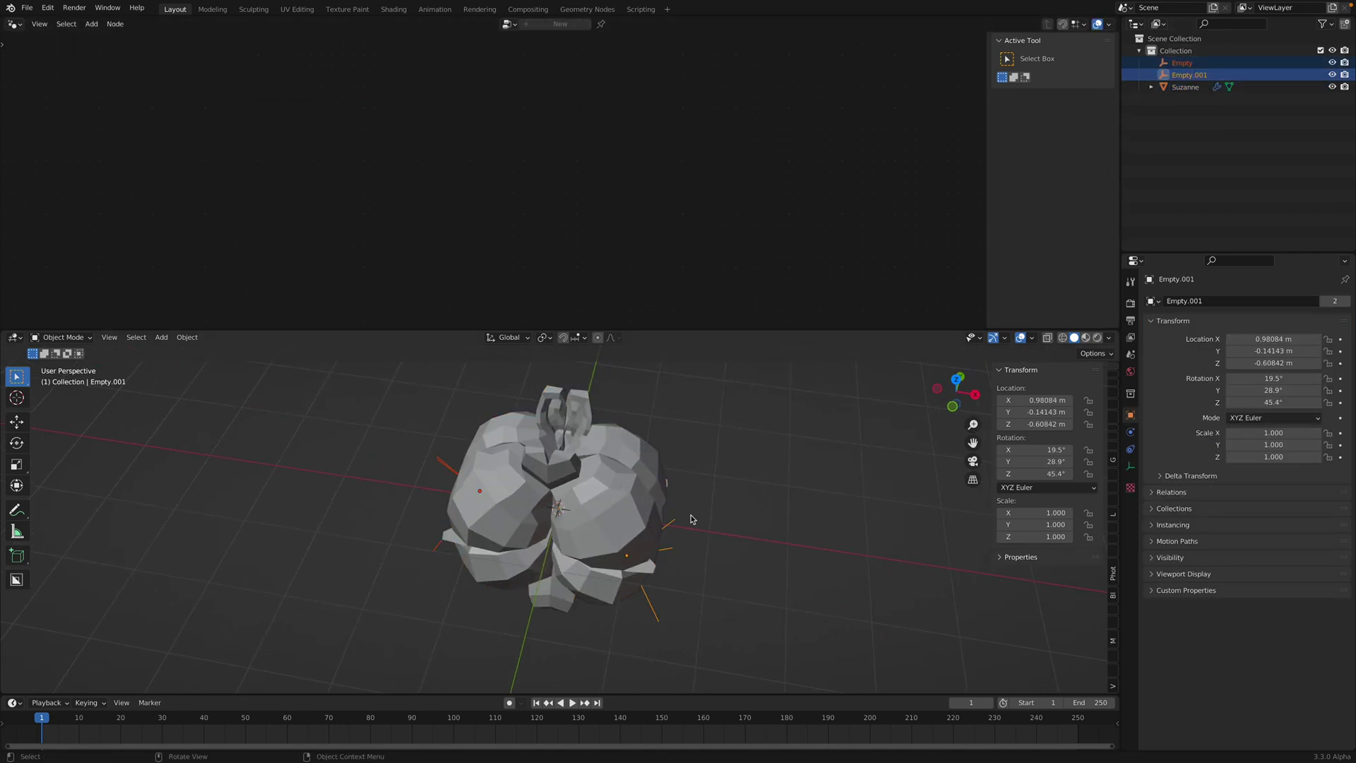
key(Delete)
click(1177, 62)
- Turn on Override Mirror Object in the Mirror node and set the Mirror Manual Center to X -0.380 and Y -0.260
middle_drag(714, 469, 612, 417)
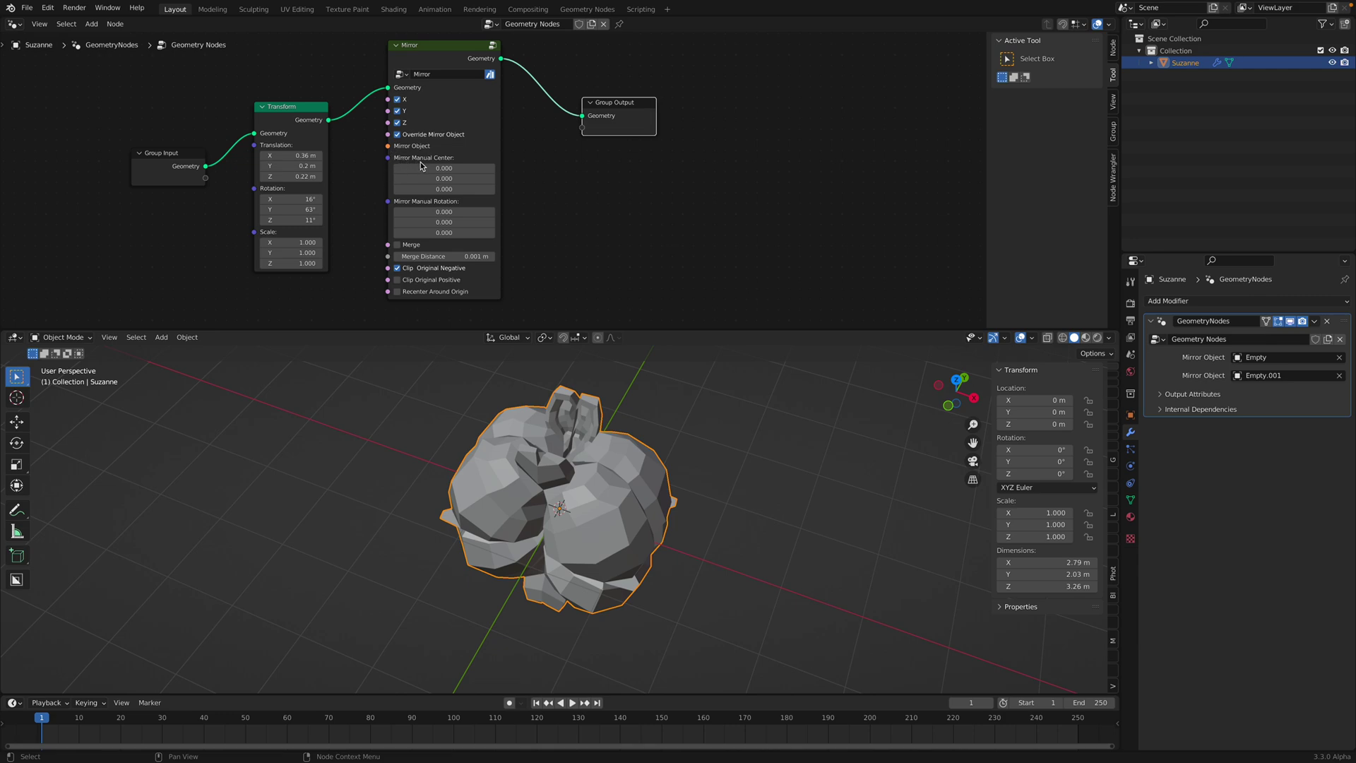
mouse_move(424, 166)
mouse_down()
mouse_move(459, 169)
mouse_move(439, 169)
mouse_up()
middle_drag(500, 490, 557, 452)
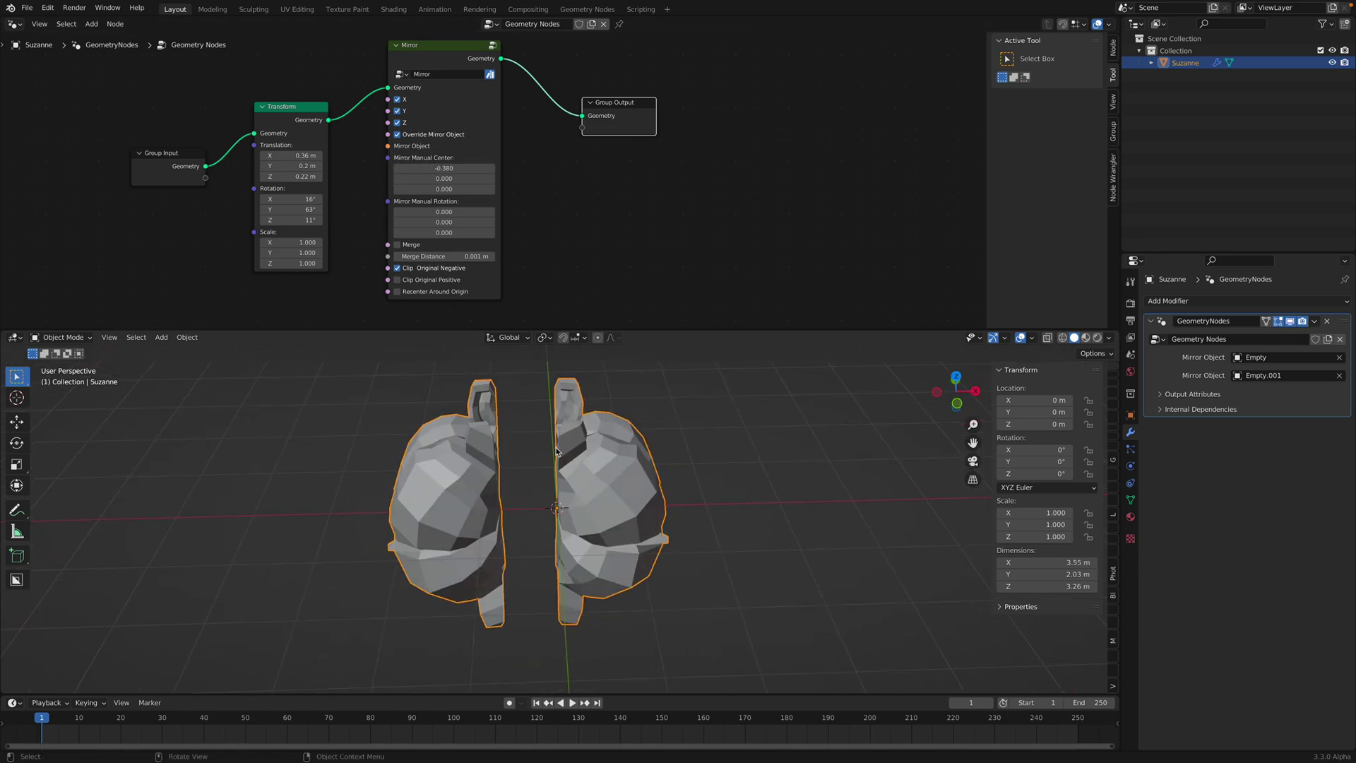
drag(443, 178, 445, 191)
middle_drag(523, 359, 506, 385)
middle_drag(572, 472, 598, 506)
- Toggle Recenter Around Origin, leaving it on, and set the Mirror Manual Center to X 1.620 and Y -0.660
click(435, 292)
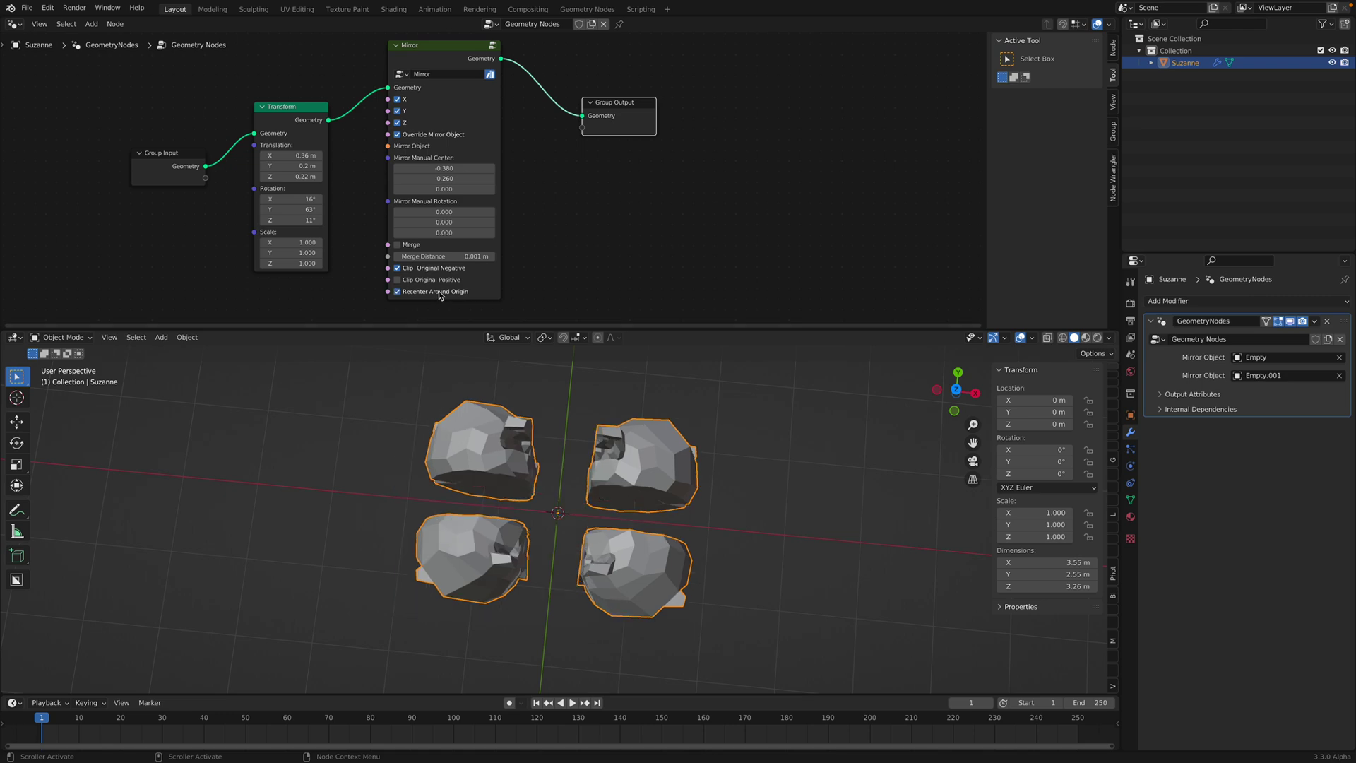
click(436, 293)
click(438, 292)
middle_drag(553, 424, 544, 434)
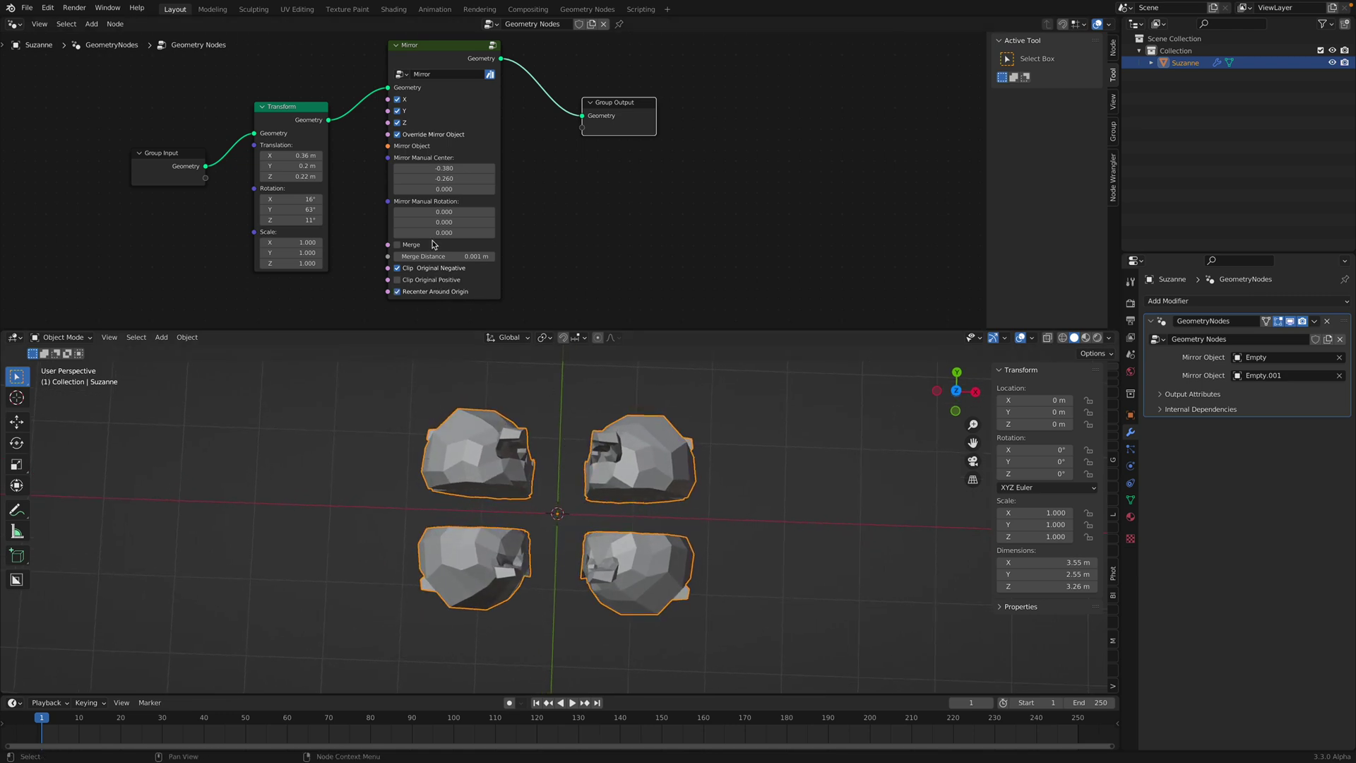
mouse_move(437, 168)
mouse_down()
mouse_move(488, 168)
mouse_move(413, 178)
mouse_up()
middle_drag(600, 488, 640, 505)
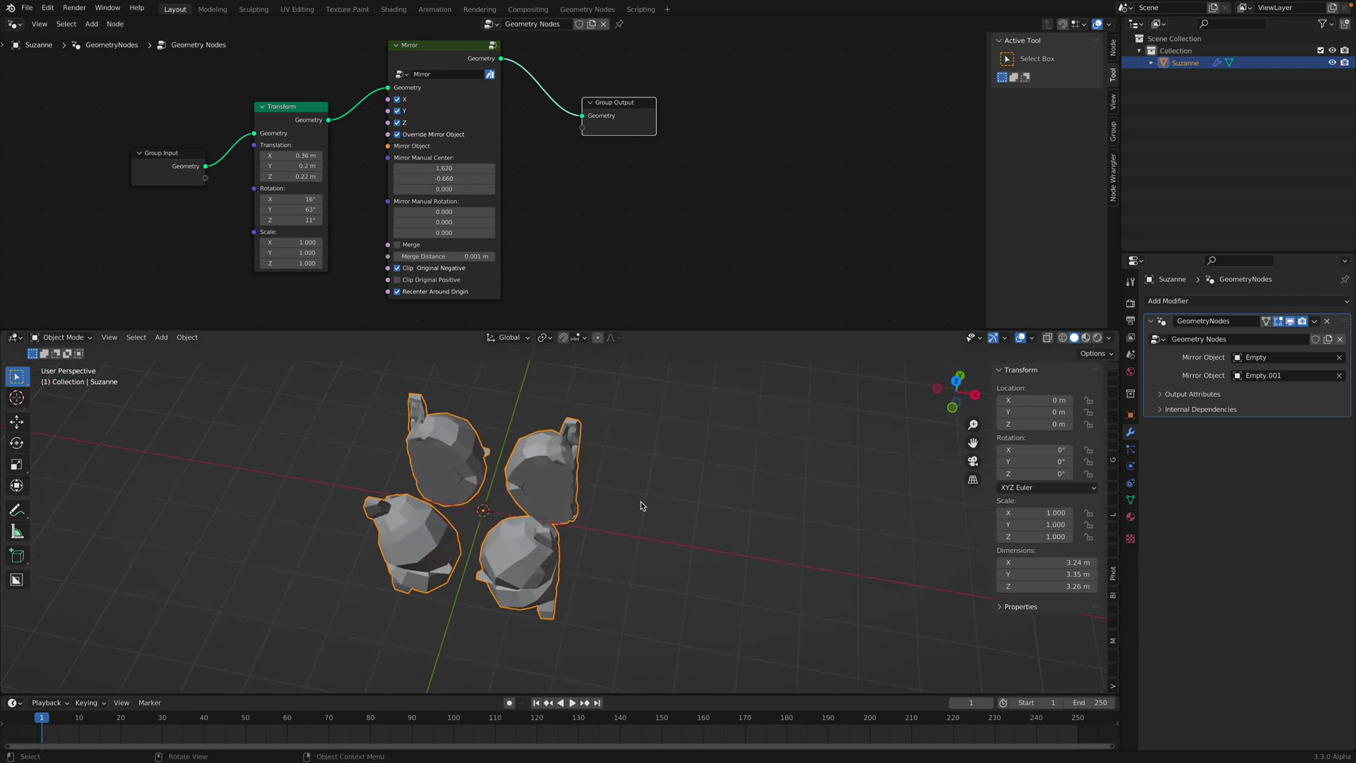
key(shift+d)
click(780, 487)
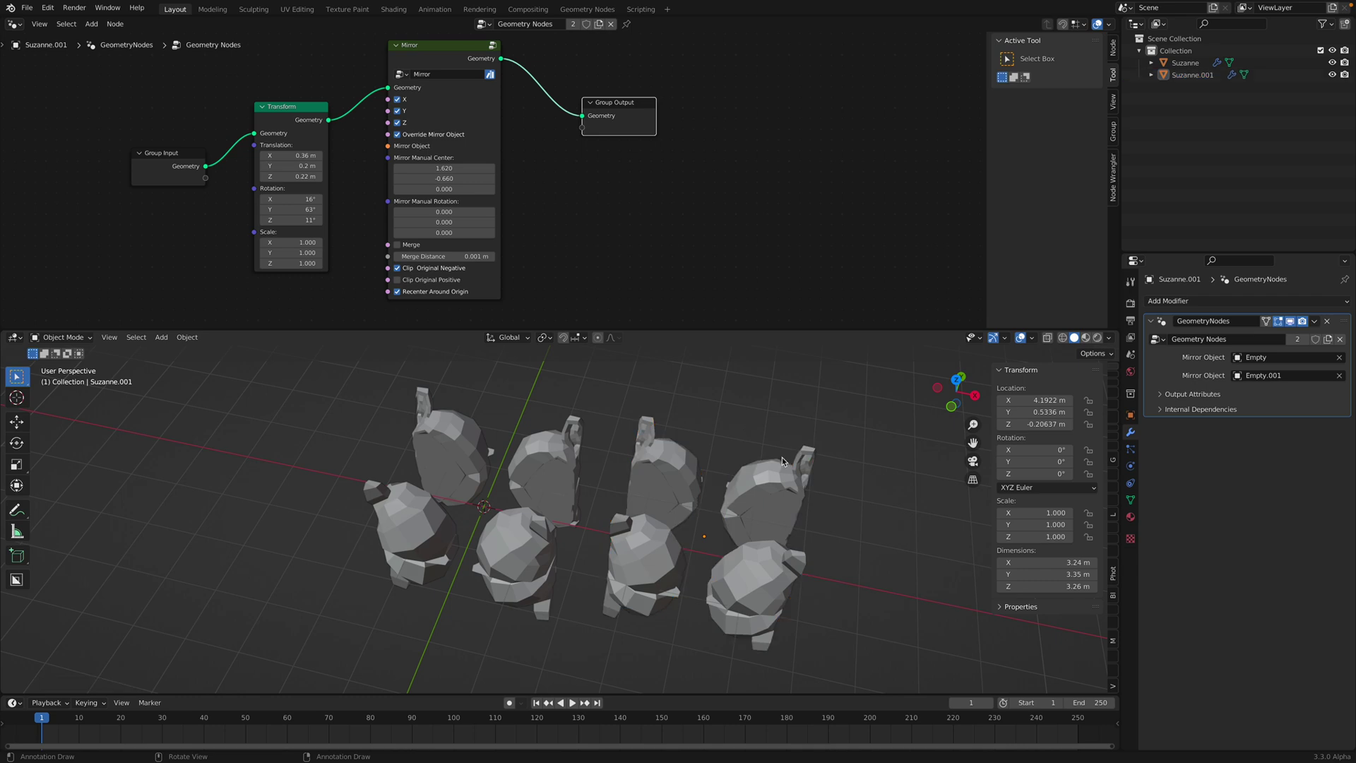
click(782, 461)
key(Delete)
- Add a torus mesh and move it beside the monkey to about X 3.5 m
key(shift+a)
mouse_move(714, 325)
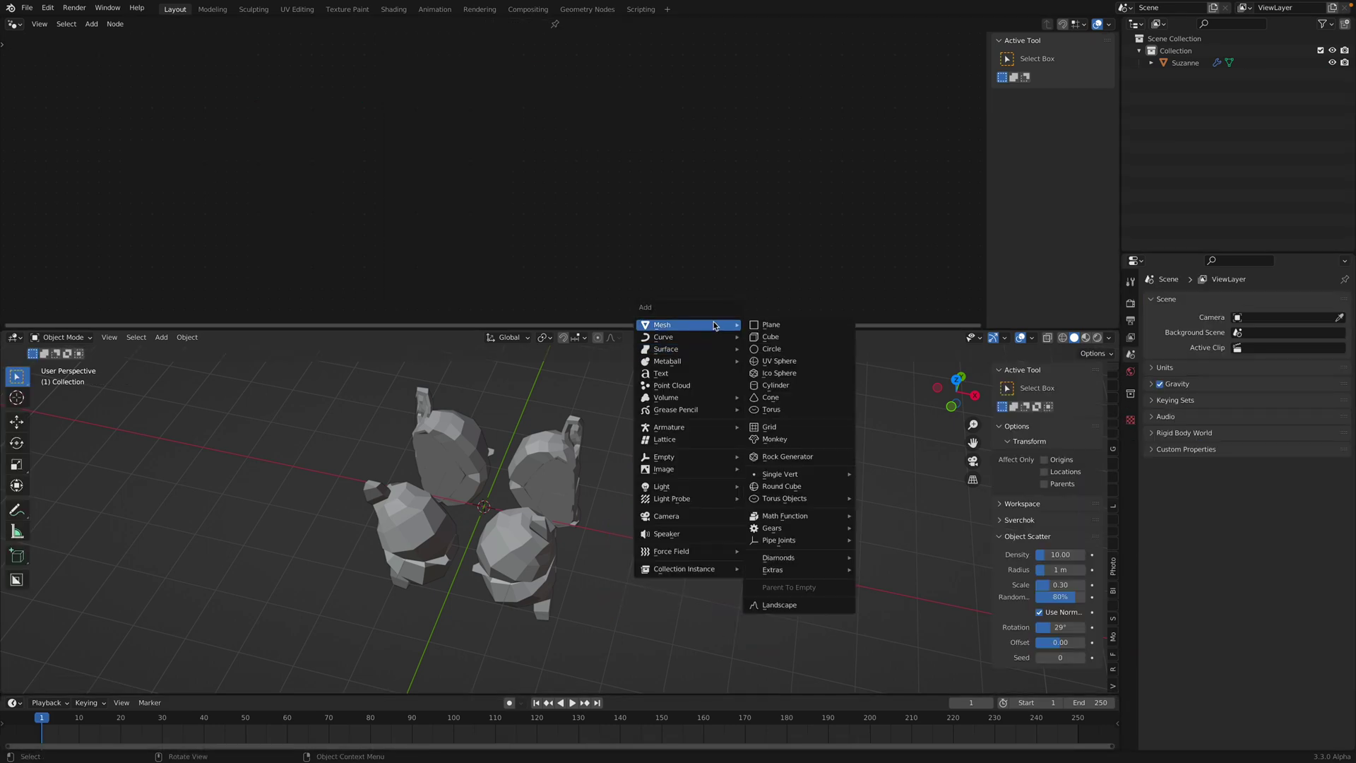
click(771, 410)
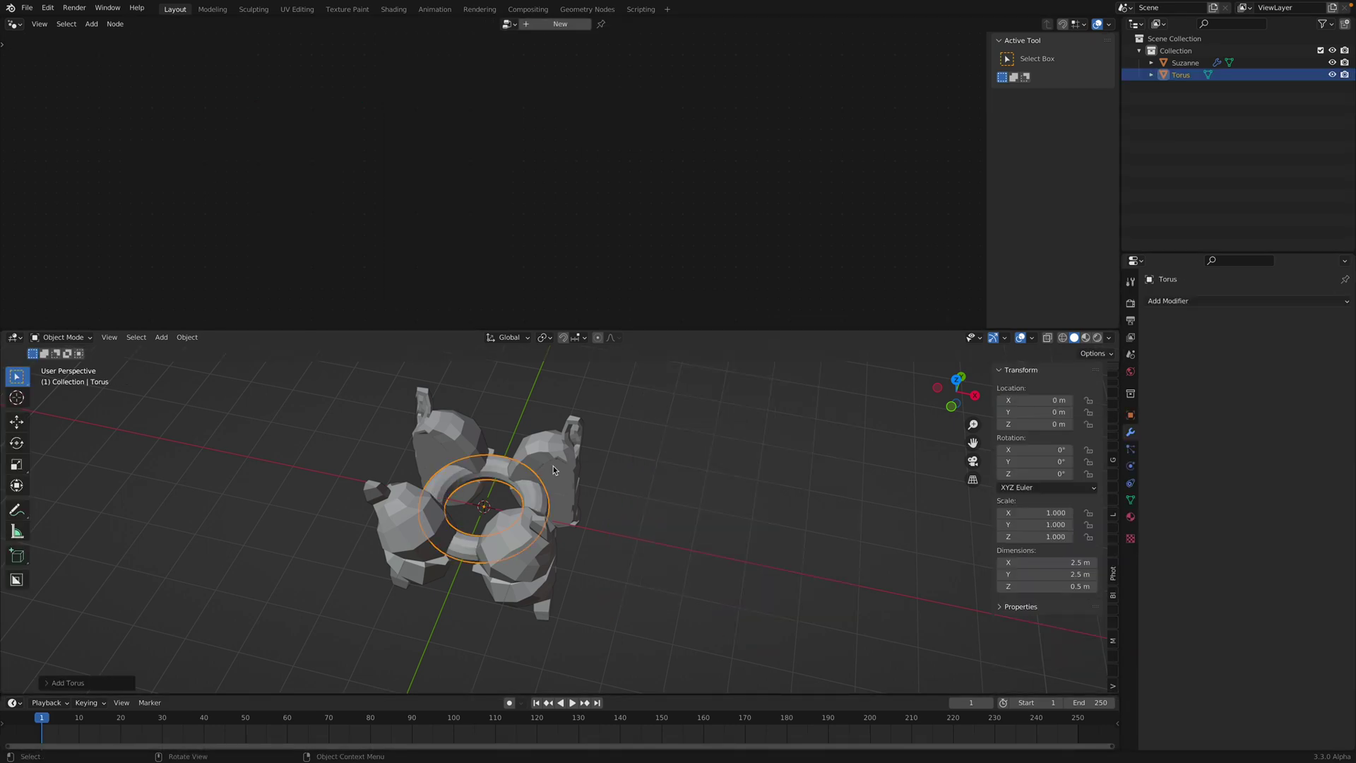
key(g)
click(737, 522)
- Copy the monkey's modifiers onto the torus, with the monkey as the active object
click(560, 480)
click(633, 523)
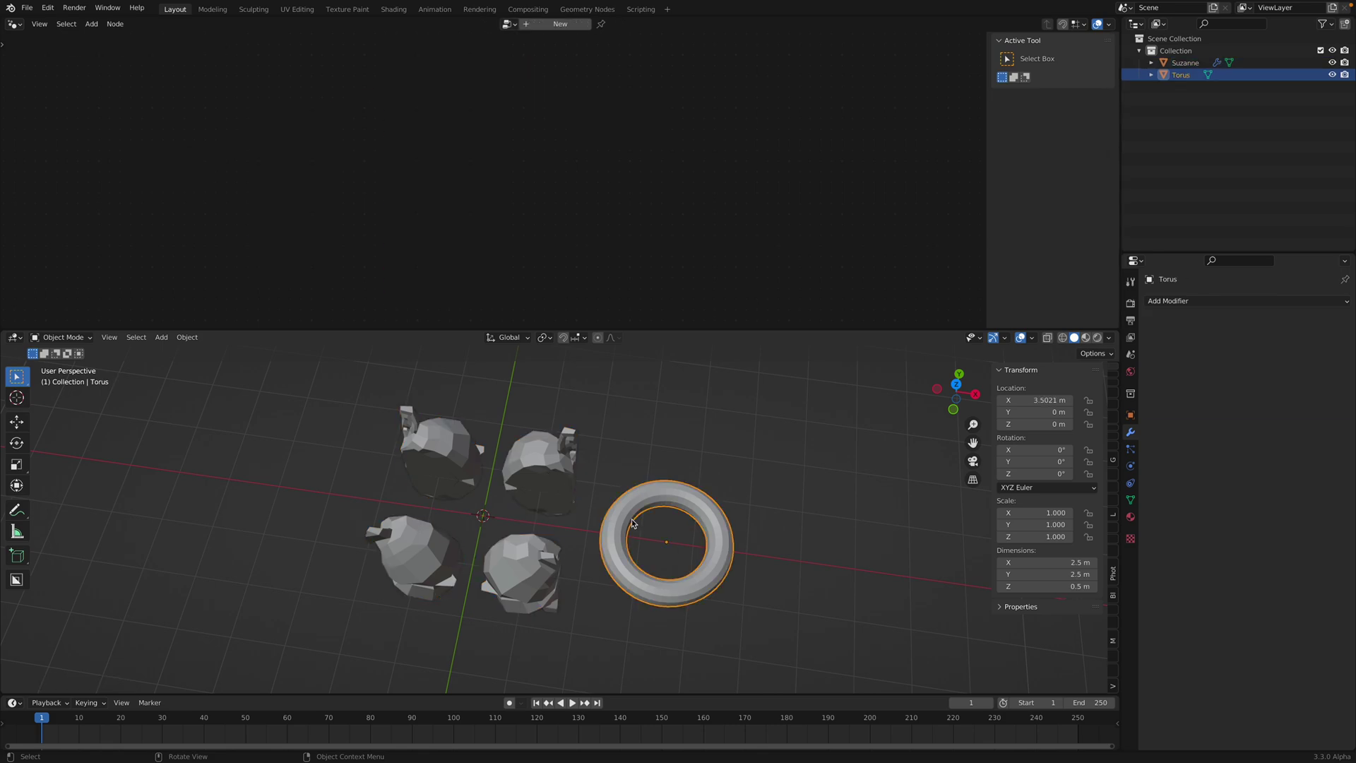
click(560, 473)
right_click(559, 472)
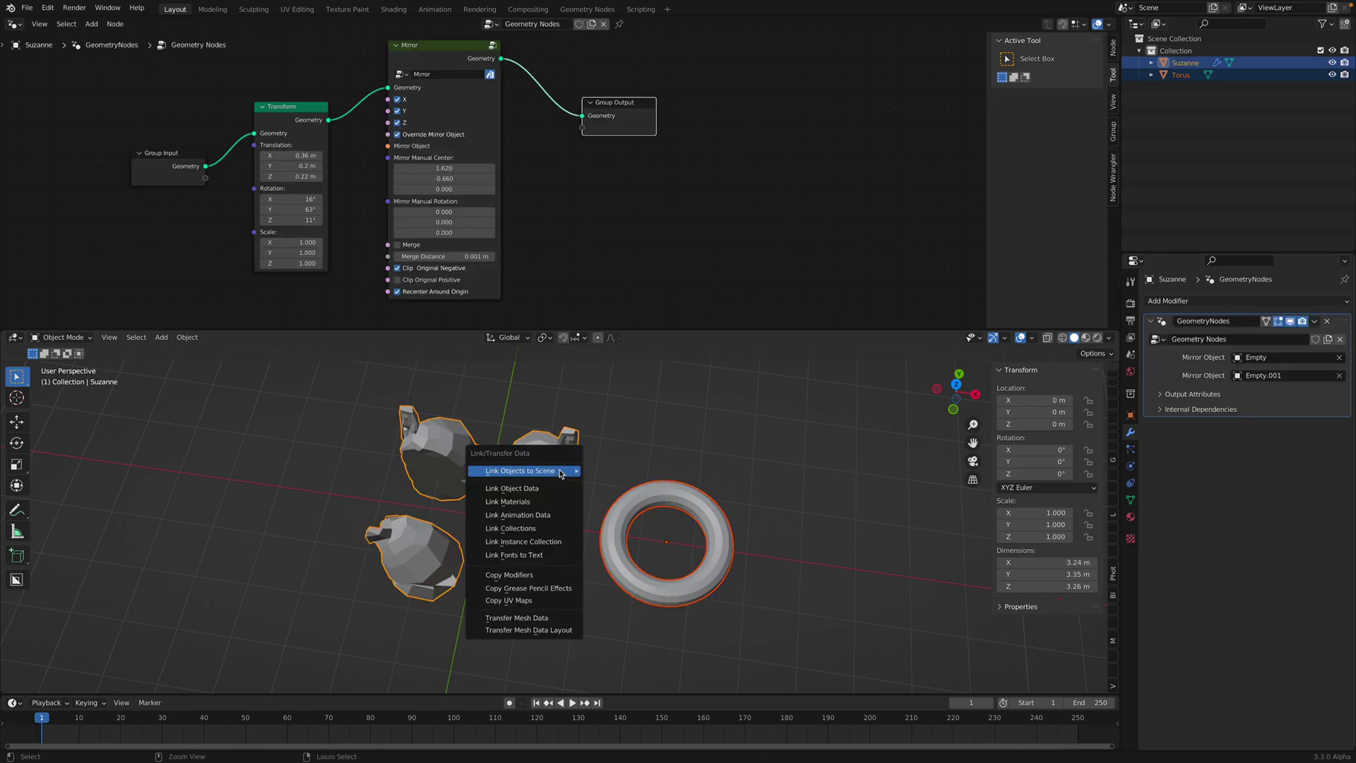
click(676, 489)
shift+click(551, 466)
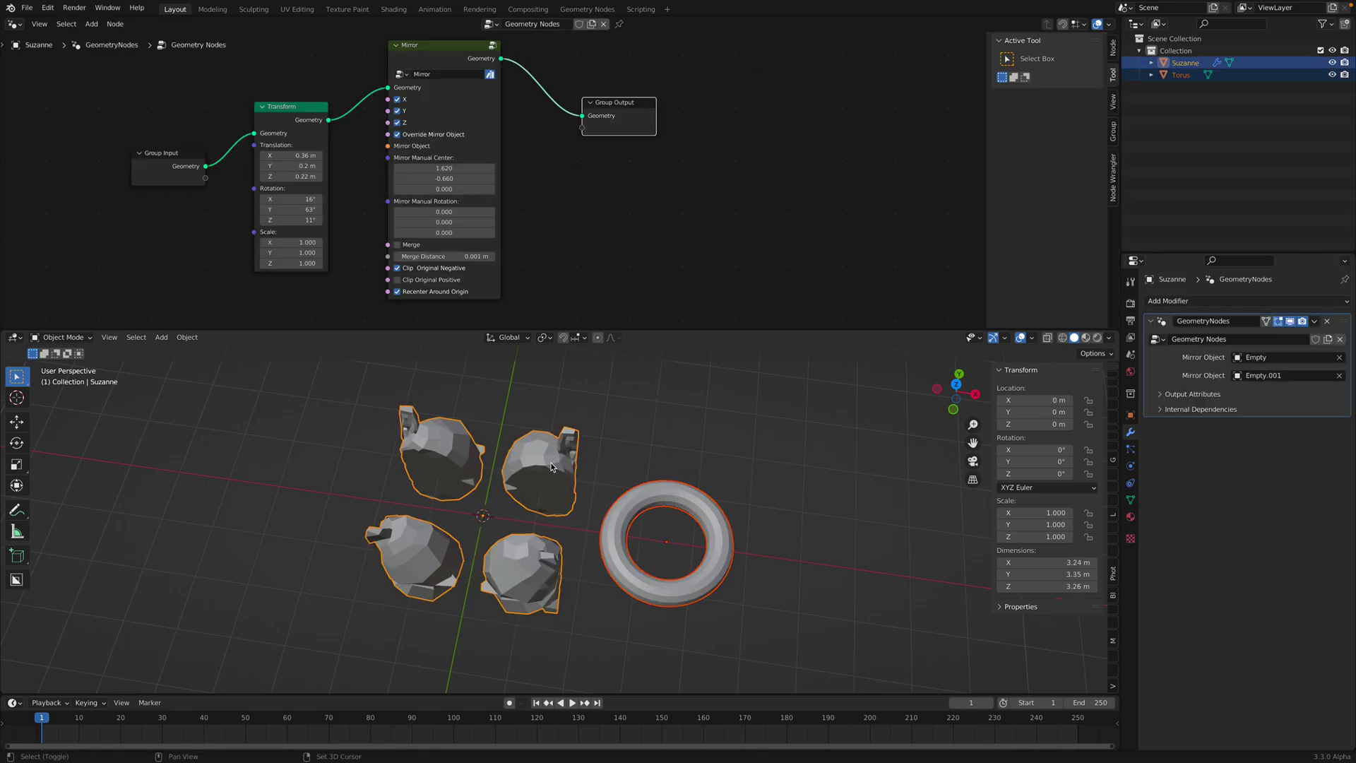
key(ctrl+l)
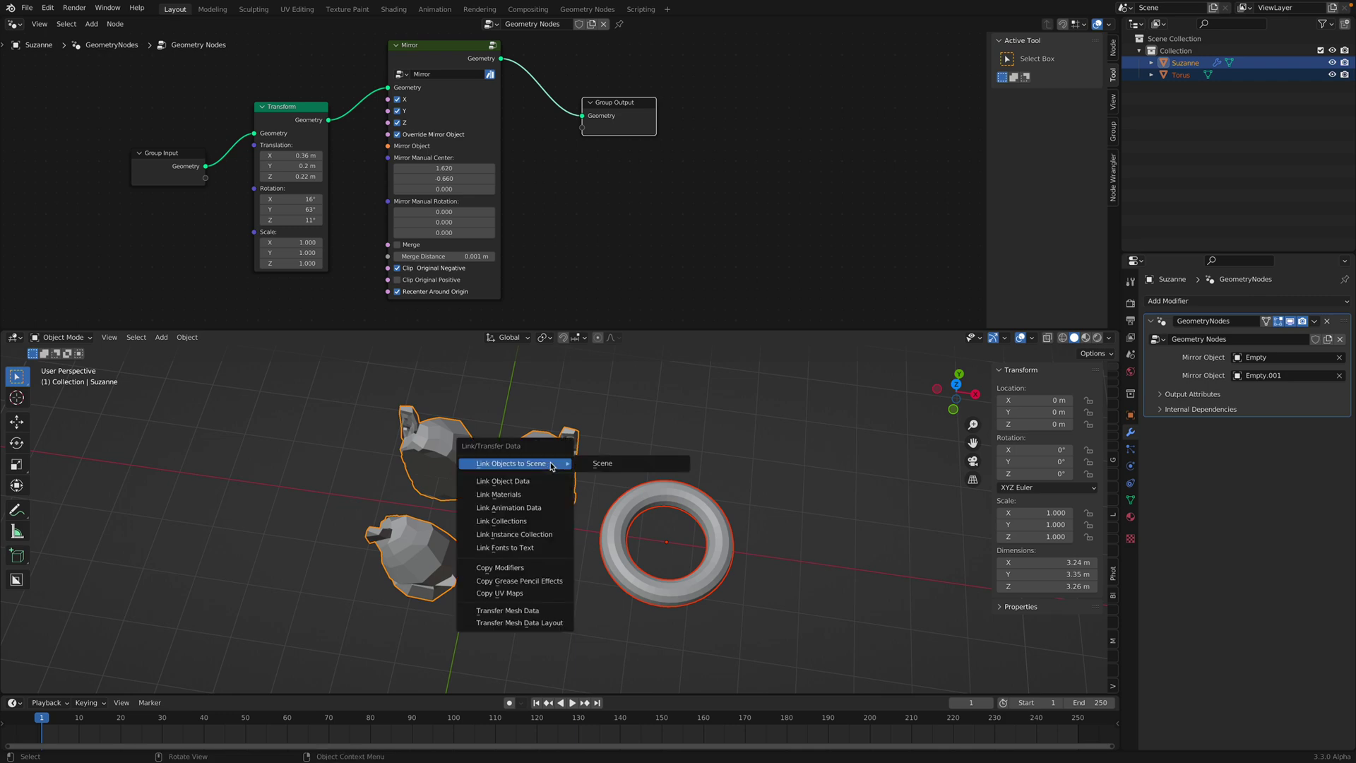
click(526, 569)
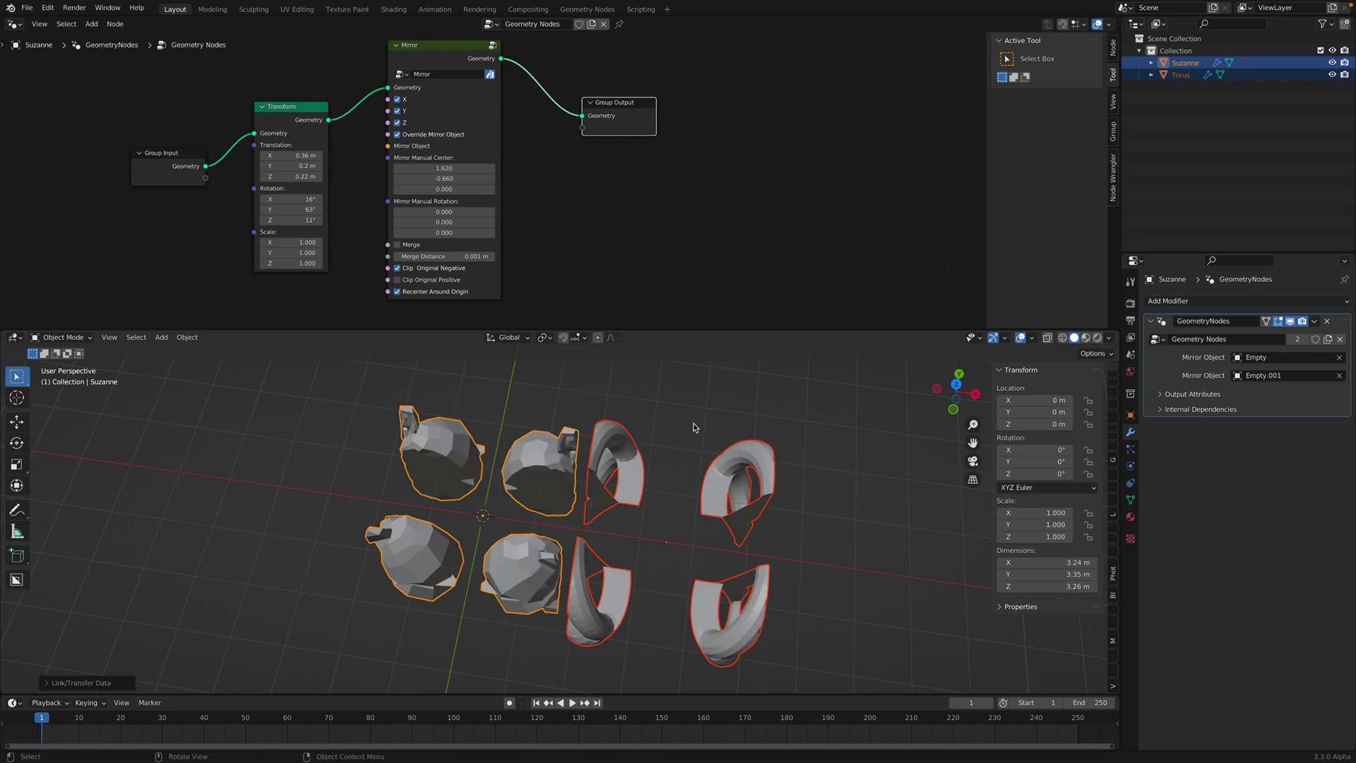
- Select the torus alone and move it along the X axis to about X 4.79 m
click(706, 455)
click(690, 496)
middle_drag(723, 545, 675, 512)
key(g)
key(x)
click(786, 516)
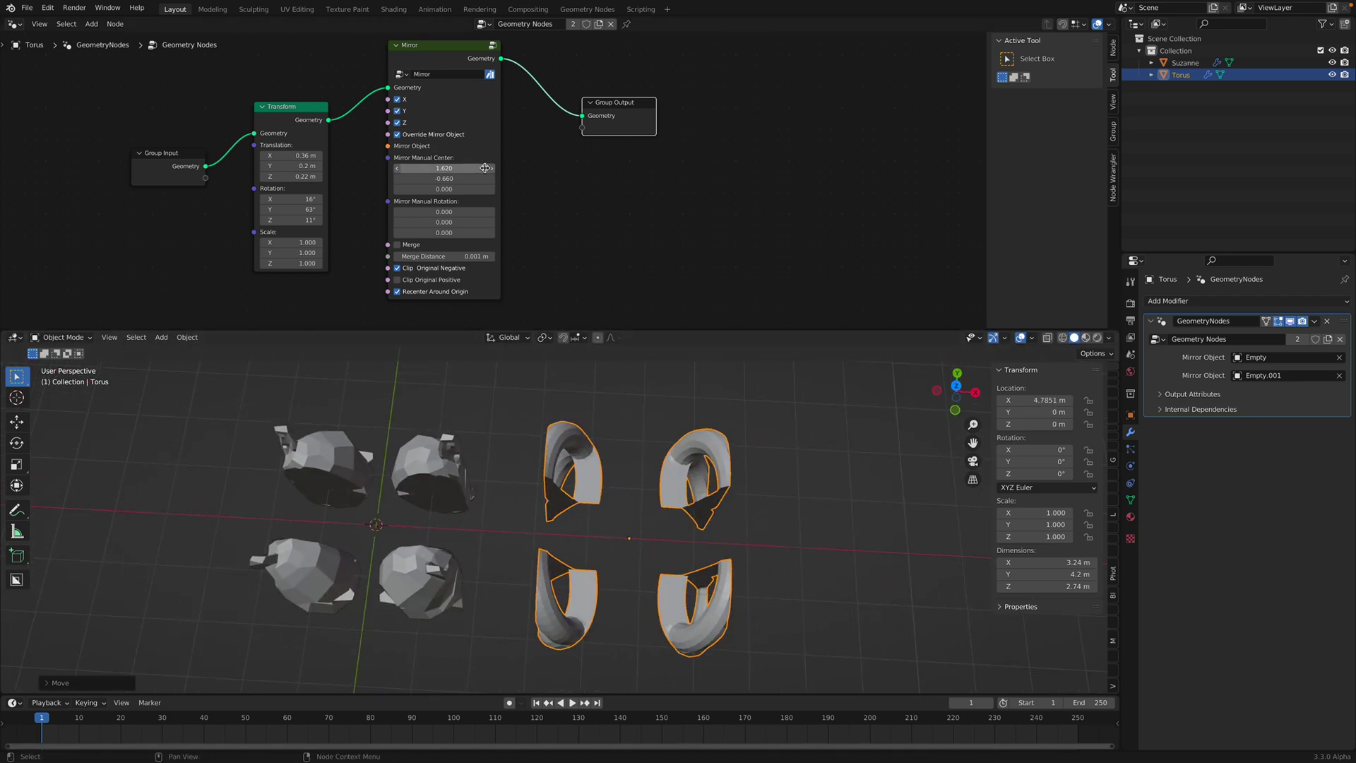
- Set the Mirror Manual Center to 1.280, -0.340, 1.660 and turn off Override Mirror Object
mouse_move(444, 168)
mouse_down()
mouse_move(424, 168)
mouse_move(488, 189)
mouse_move(452, 189)
mouse_up()
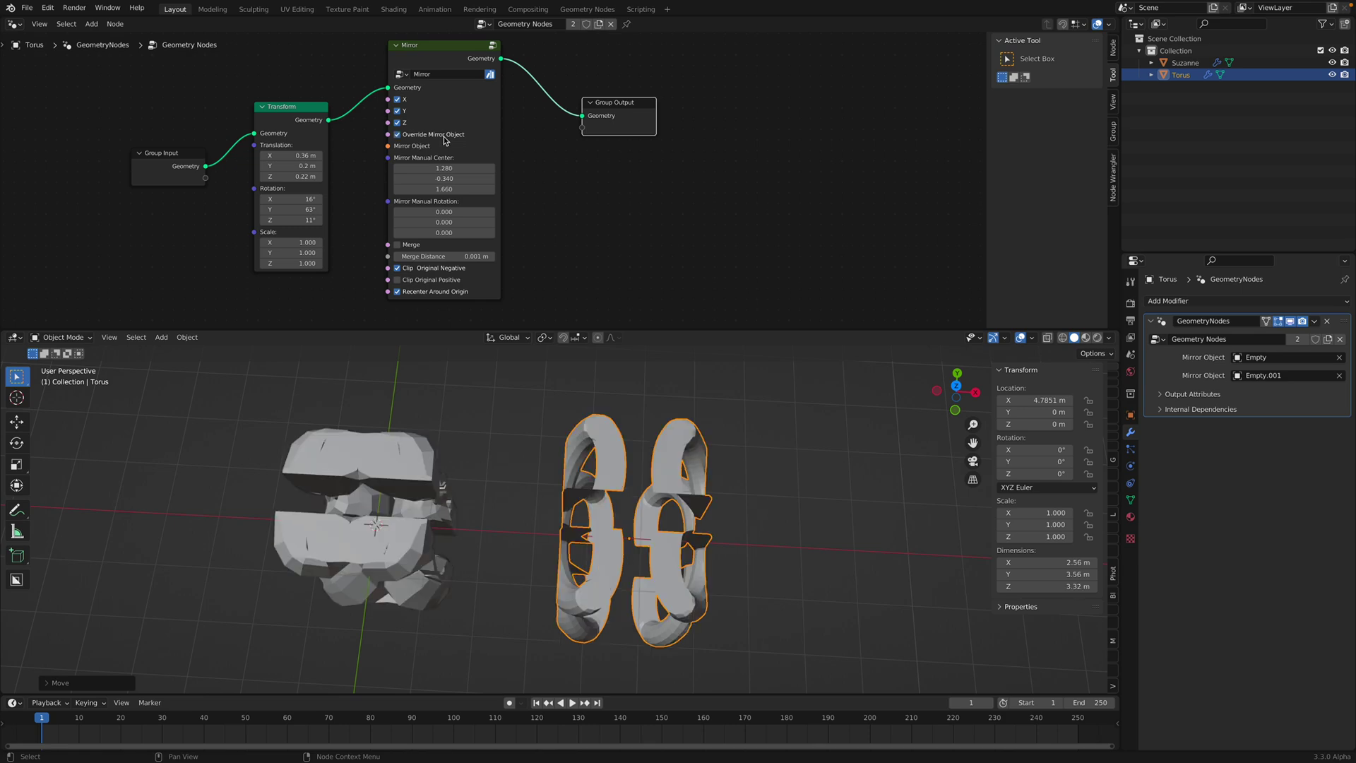
click(445, 138)
middle_drag(458, 551, 438, 463)
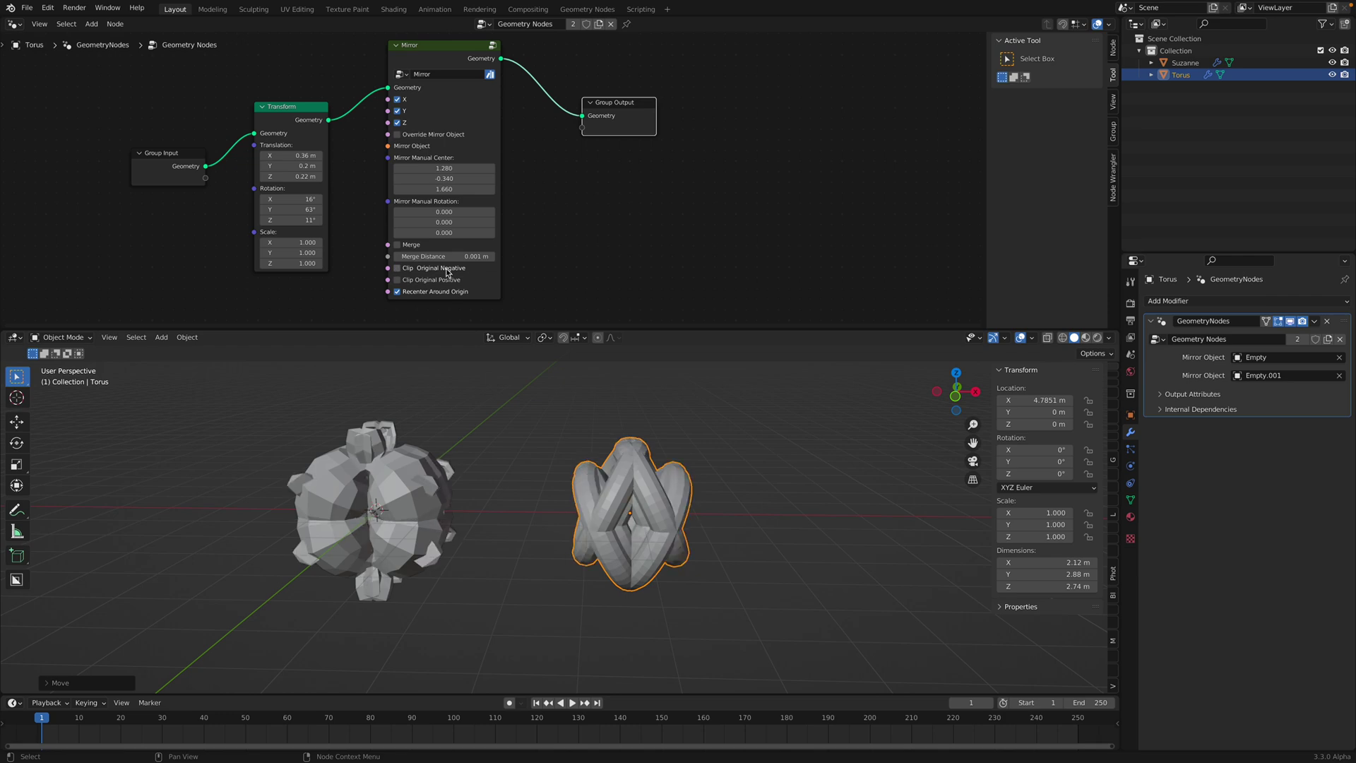
- Turn off Clip Original Negative in the Mirror node and change the Mirror Manual Center to X 2.420 and Y -0.640
click(397, 268)
middle_drag(573, 452, 579, 449)
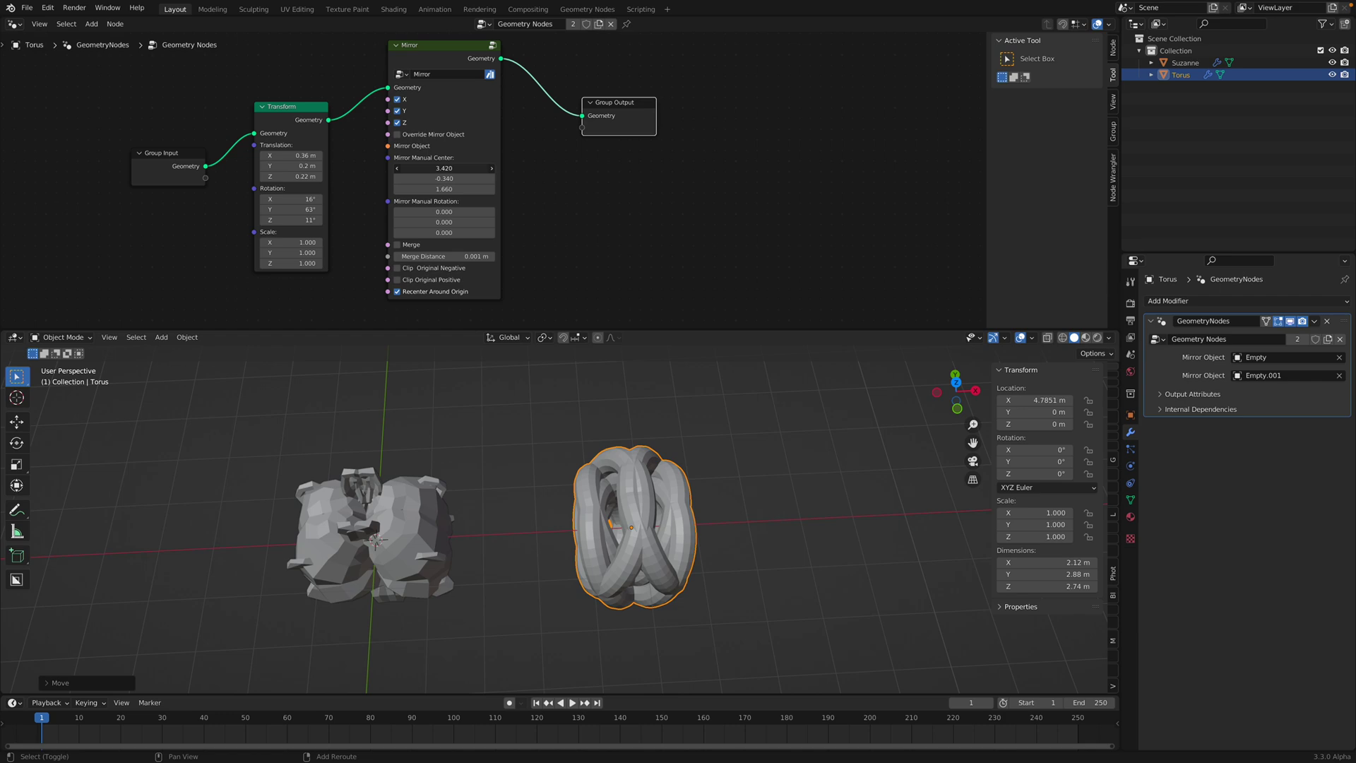
shift+drag(443, 179, 423, 179)
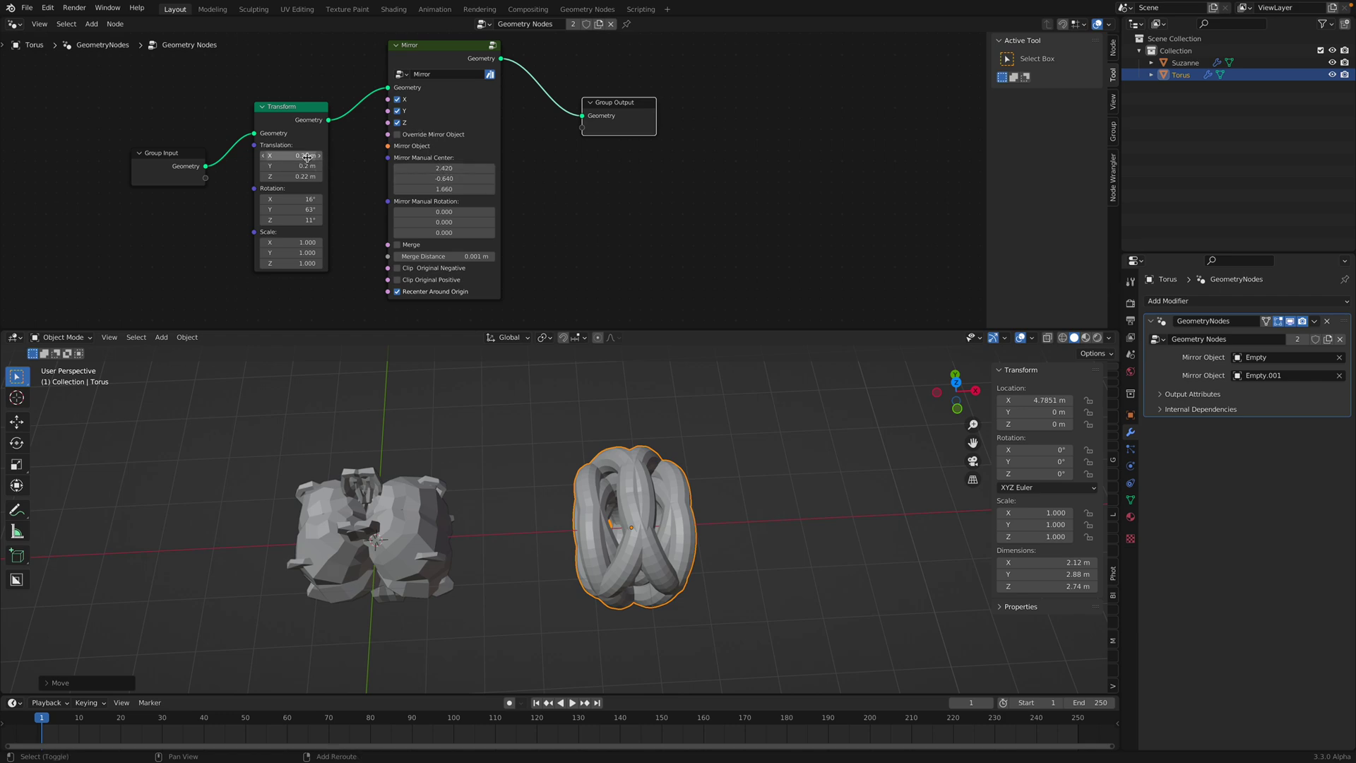
- Set the Transform node's translation to 0.72, 0.24, 0.44 m and its rotation to 123°, 317°, 204°
drag(291, 166, 350, 220)
middle_drag(466, 488, 468, 510)
drag(289, 199, 323, 209)
middle_drag(663, 524, 693, 461)
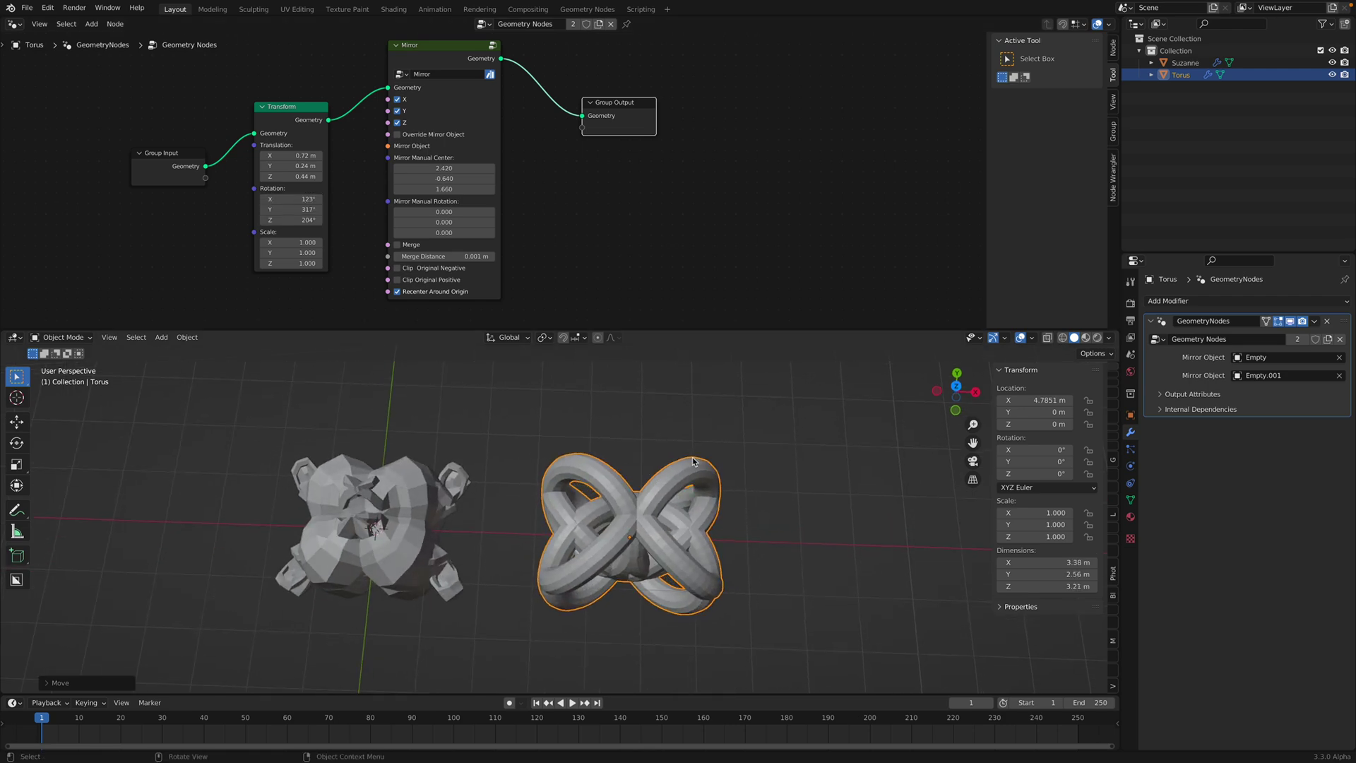
- Add a Remesh modifier to the torus below its GeometryNodes modifier
click(1218, 311)
click(1239, 302)
click(1121, 469)
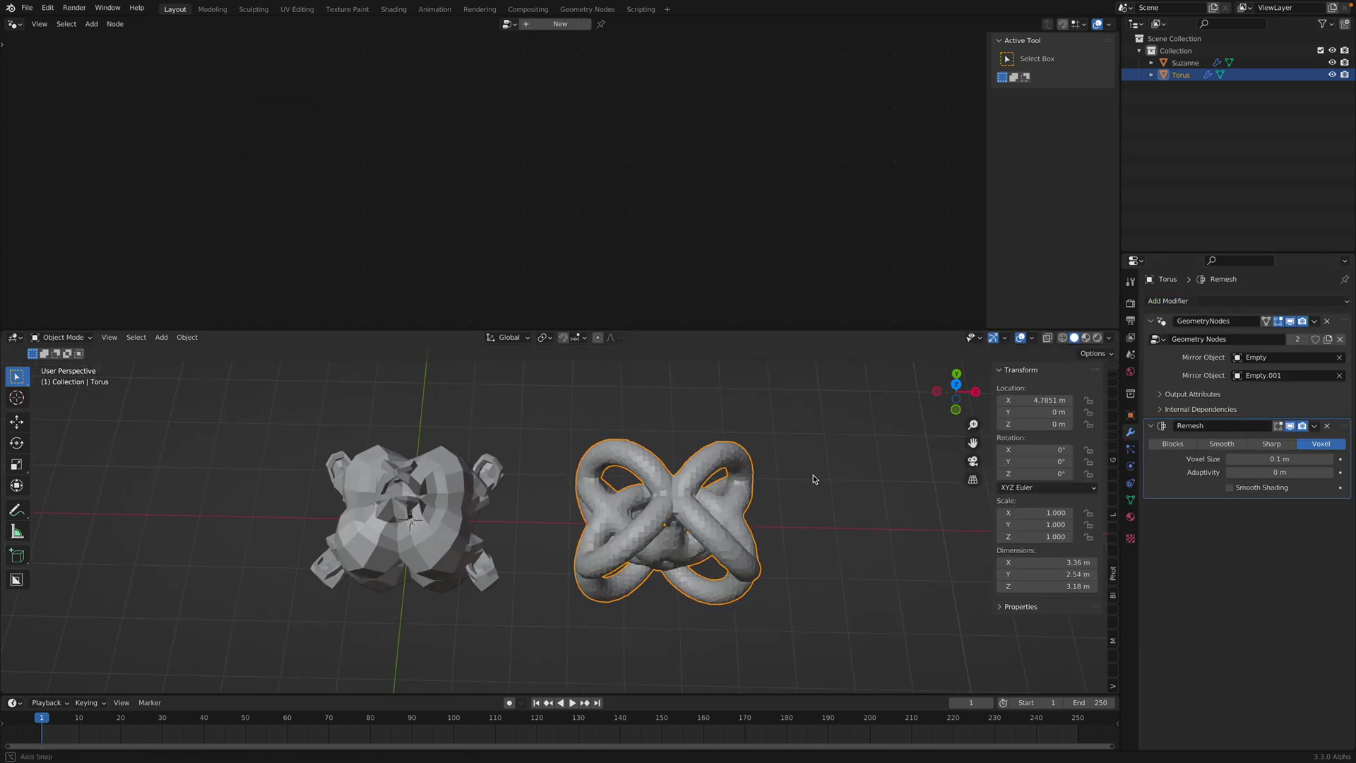
middle_drag(812, 474, 816, 473)
- Select the monkey and switch the viewport to wireframe shading
click(470, 497)
key(z)
click(446, 490)
shift+middle_drag(695, 508, 657, 489)
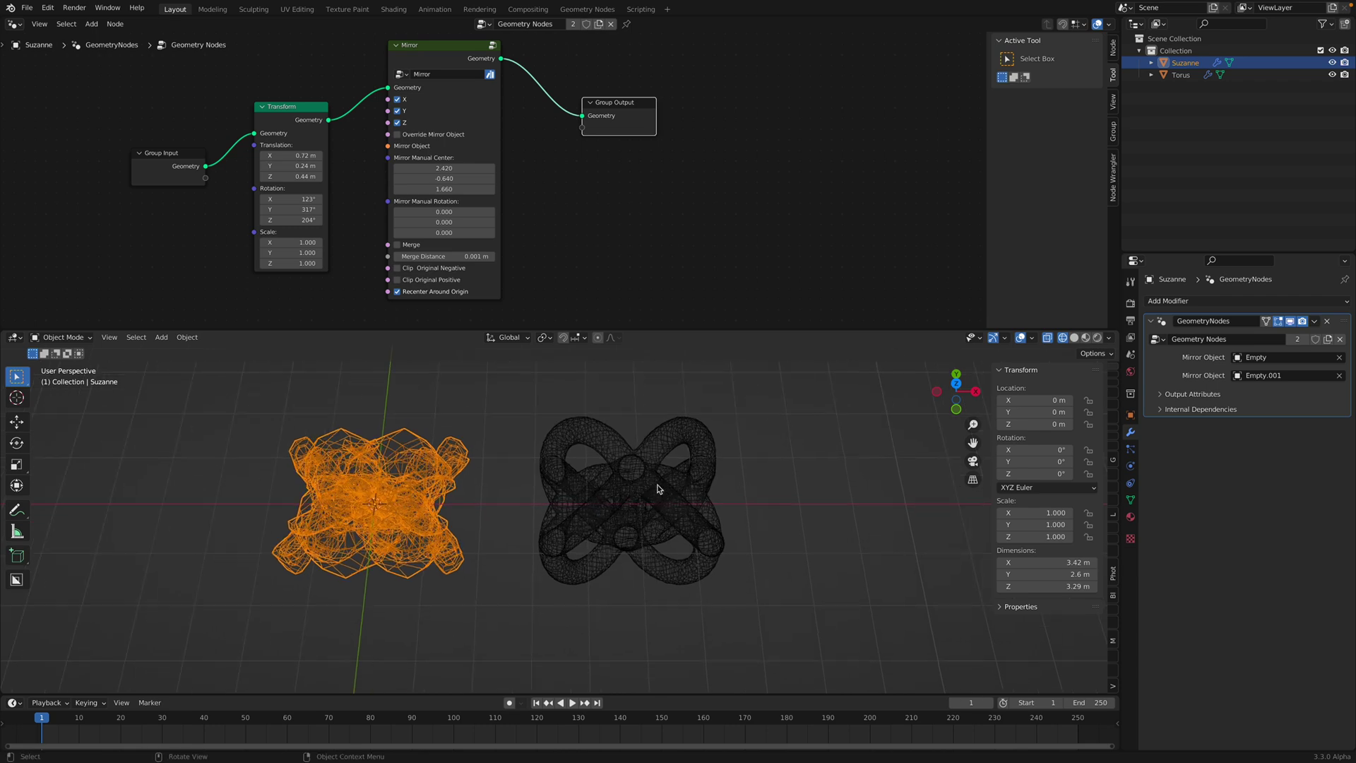
- Select the torus, examine its remeshed wireframe and make its GeometryNodes modifier active
click(655, 483)
middle_drag(793, 488, 798, 511)
click(796, 513)
middle_drag(720, 531, 756, 485)
click(696, 449)
click(1350, 321)
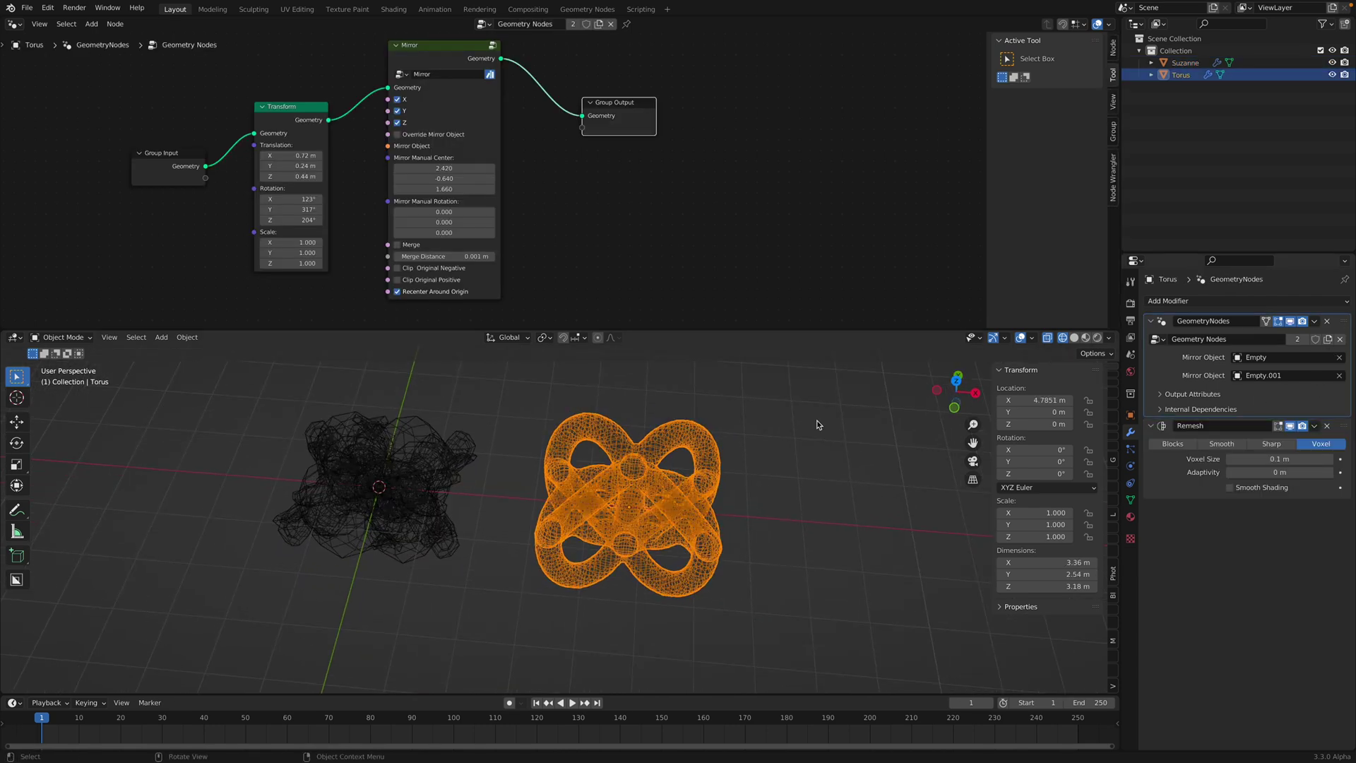
- Return the viewport to solid shading and set the Transform node's rotation to X 286° and Y 307°
click(1075, 338)
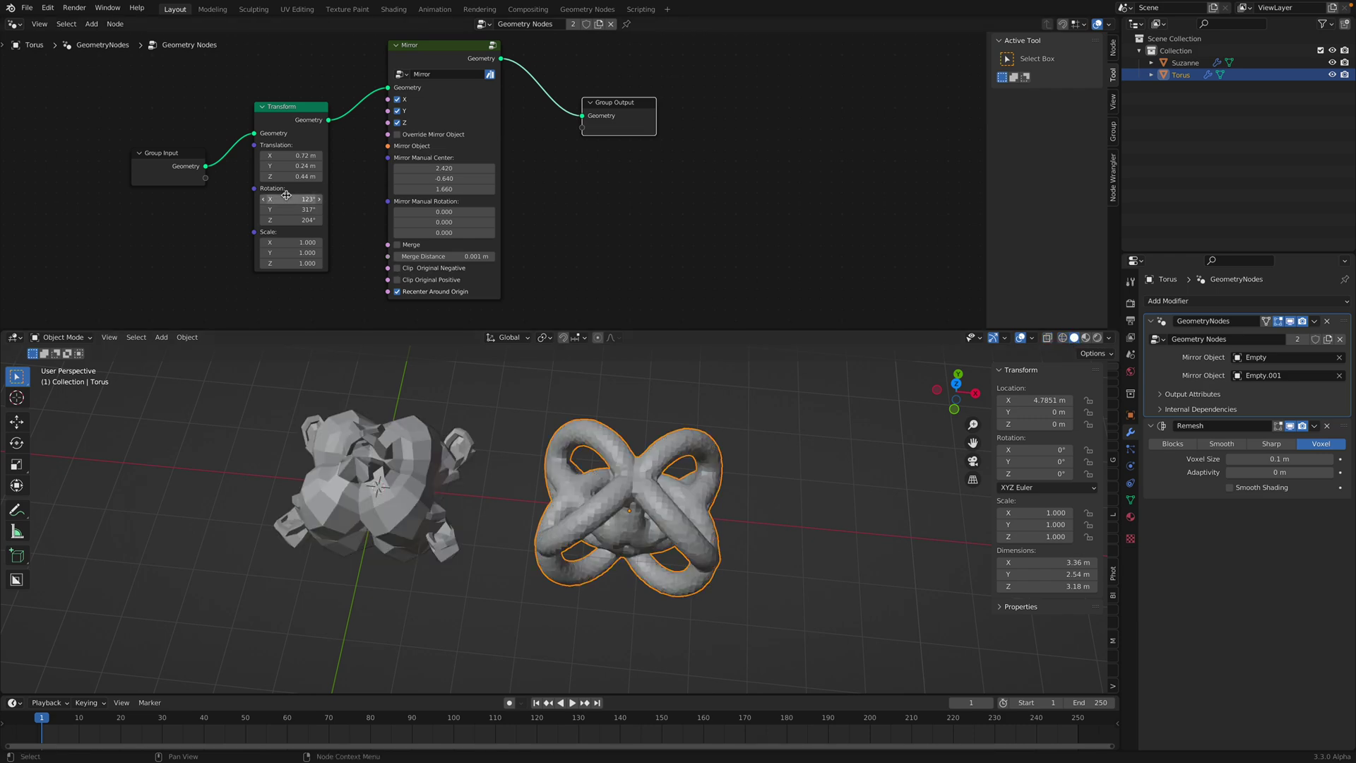
mouse_move(286, 199)
mouse_down()
mouse_move(399, 199)
mouse_move(297, 210)
mouse_up()
- Add a Remesh modifier to the monkey below its GeometryNodes modifier
click(346, 462)
middle_drag(917, 445, 927, 465)
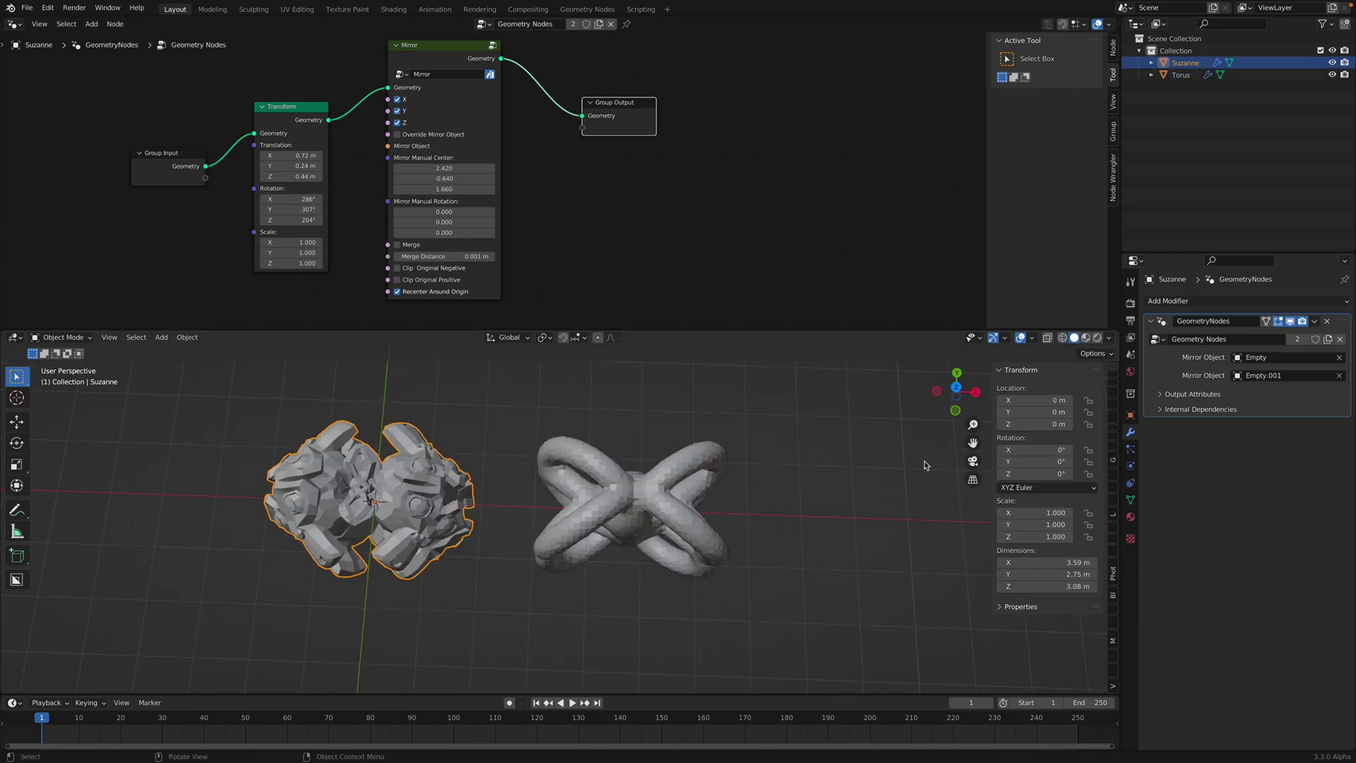
click(1206, 301)
click(1123, 470)
shift+middle_drag(607, 498, 671, 505)
middle_drag(671, 505, 706, 498)
click(1345, 323)
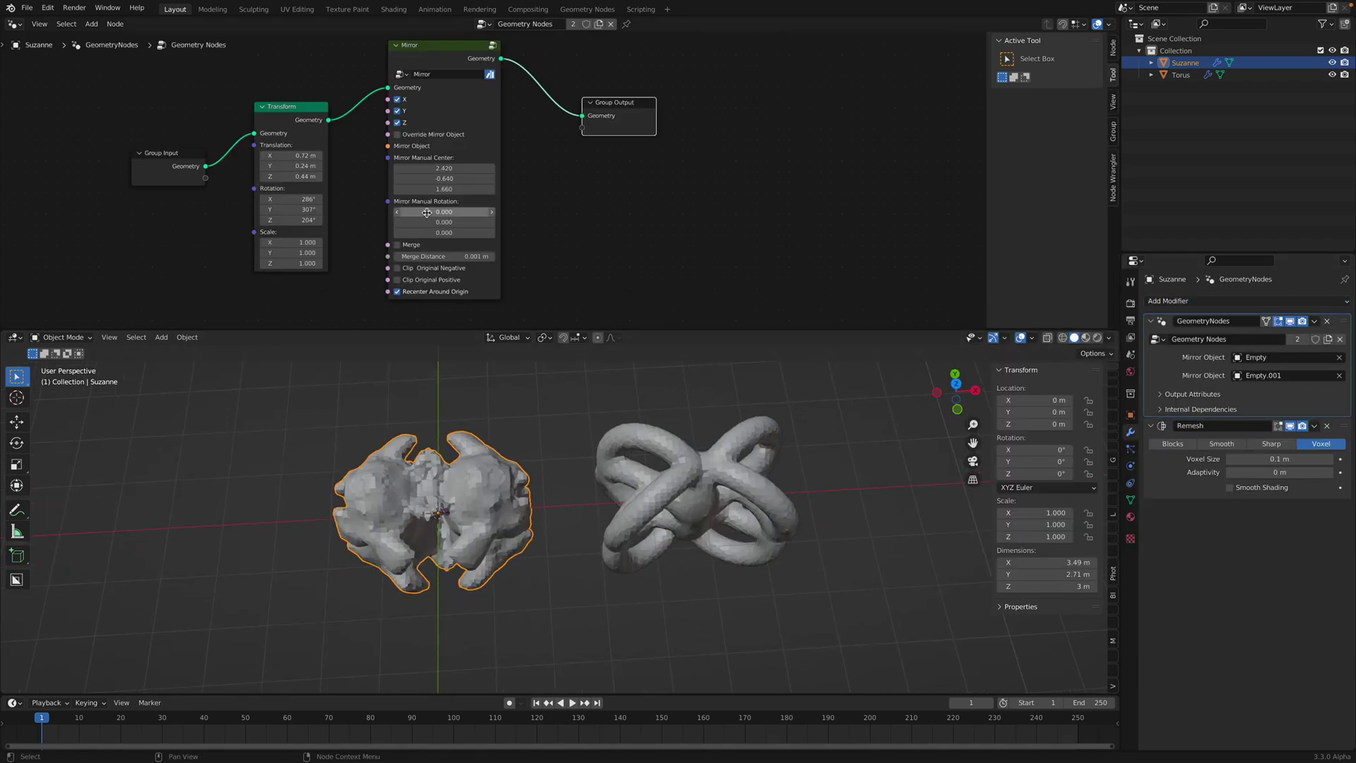
- Set the Transform node's X translation to 0.68 m and its rotation to 462°, 106°, 377°, and save the file
drag(290, 156, 417, 220)
text(0)
key(Return)
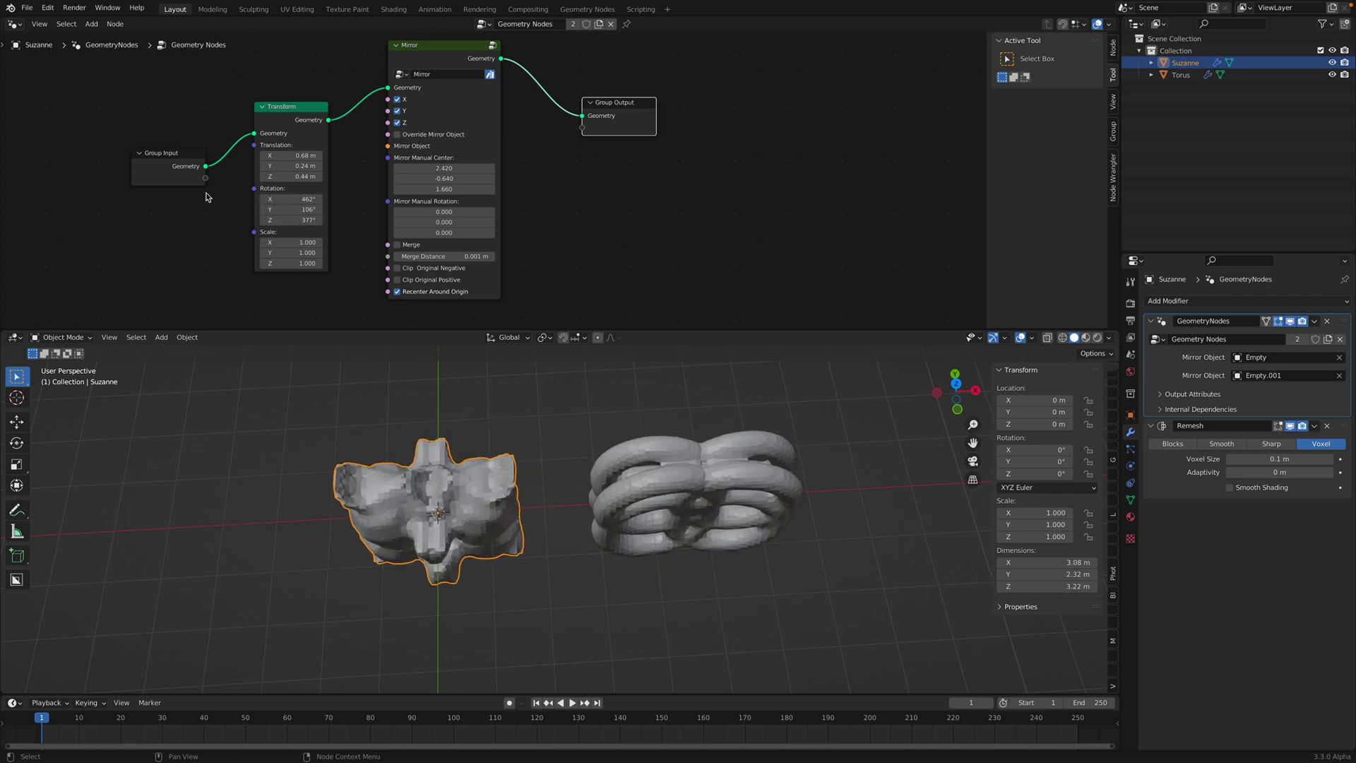
middle_drag(236, 188, 308, 161)
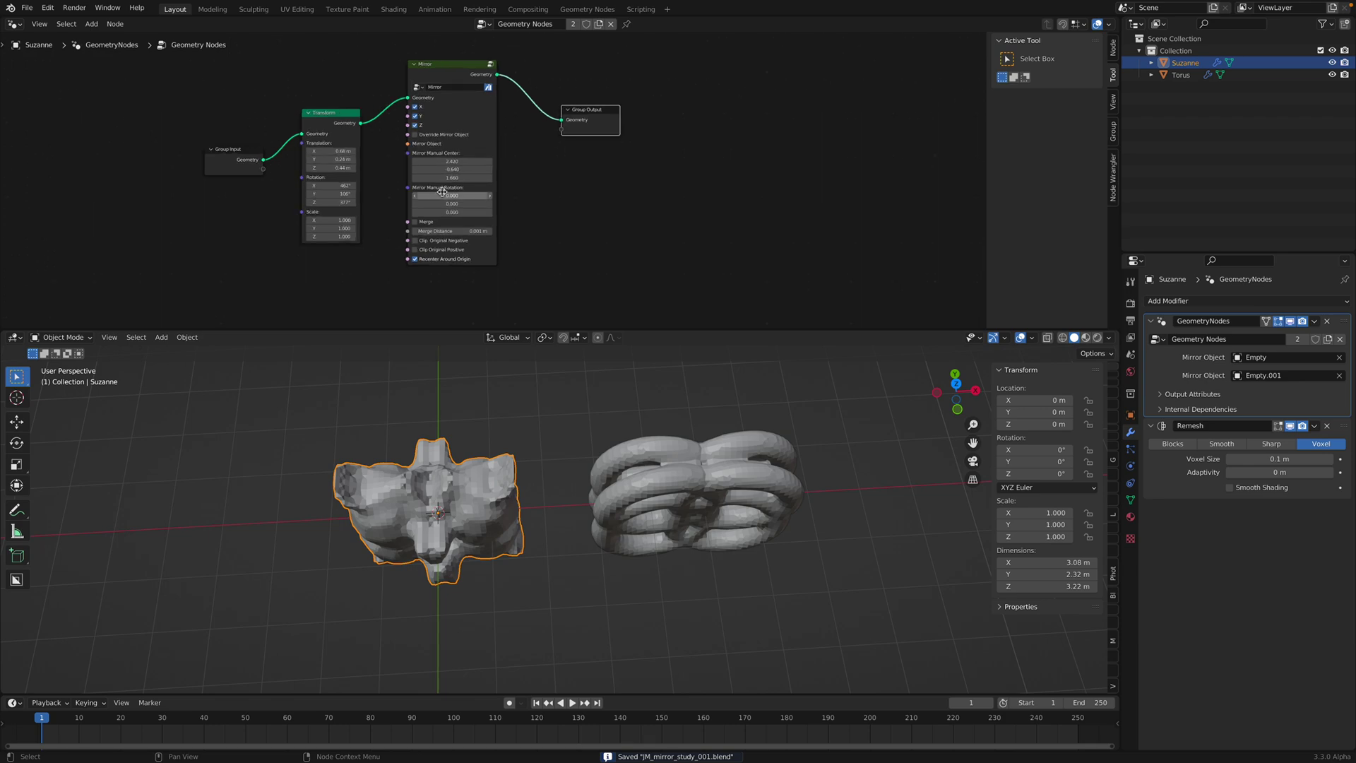
middle_drag(468, 180, 539, 188)
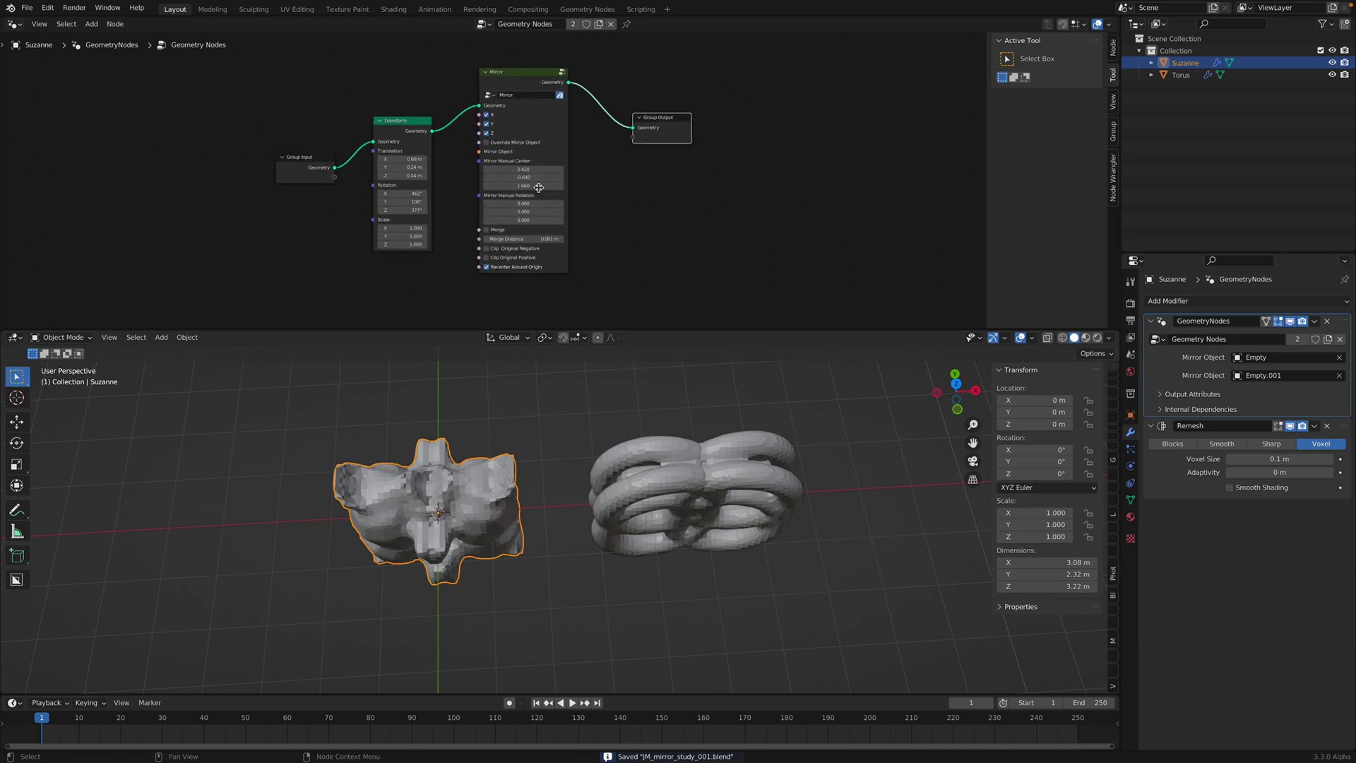
- Space the Group Input, Transform and Group Output nodes farther apart around the Mirror node
drag(414, 119, 412, 106)
drag(323, 155, 286, 146)
scroll(342, 140, up, 2)
click(411, 101)
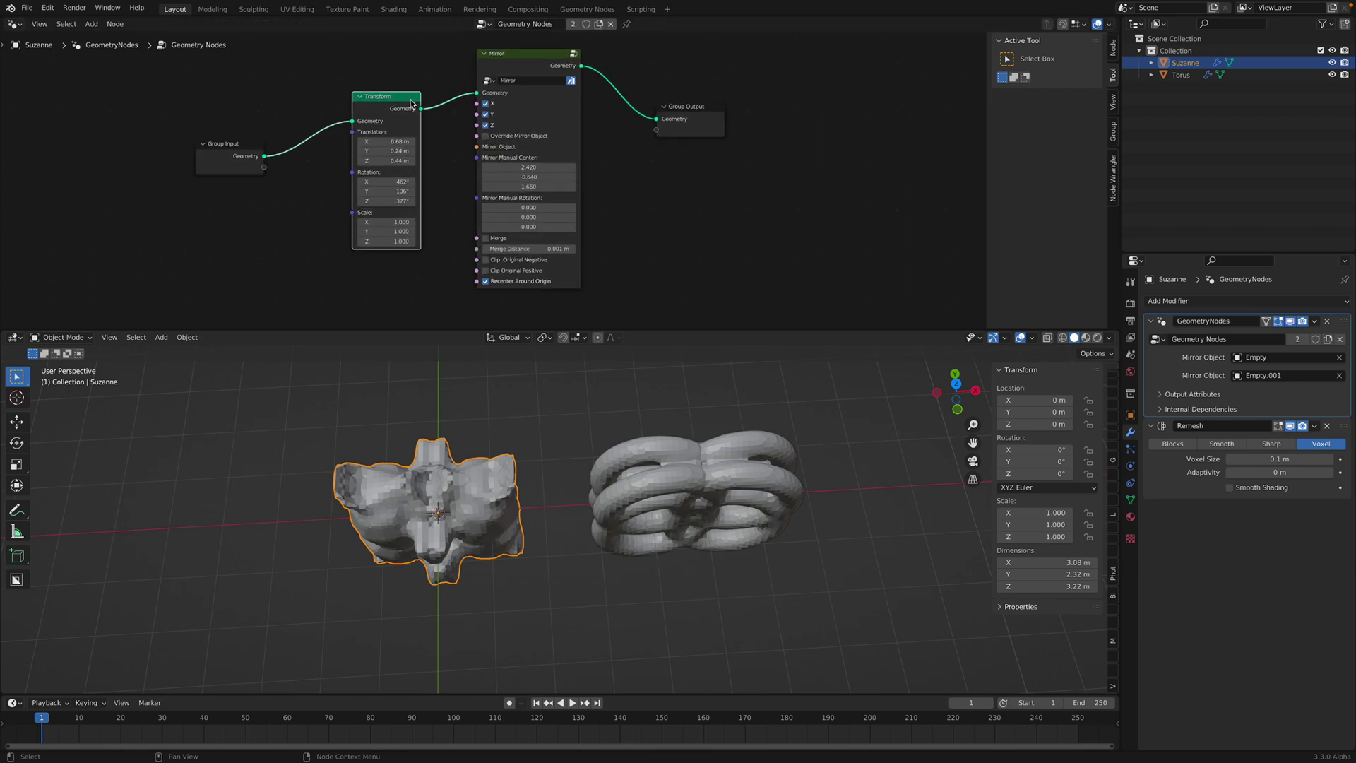
middle_drag(647, 183, 652, 196)
drag(698, 120, 836, 137)
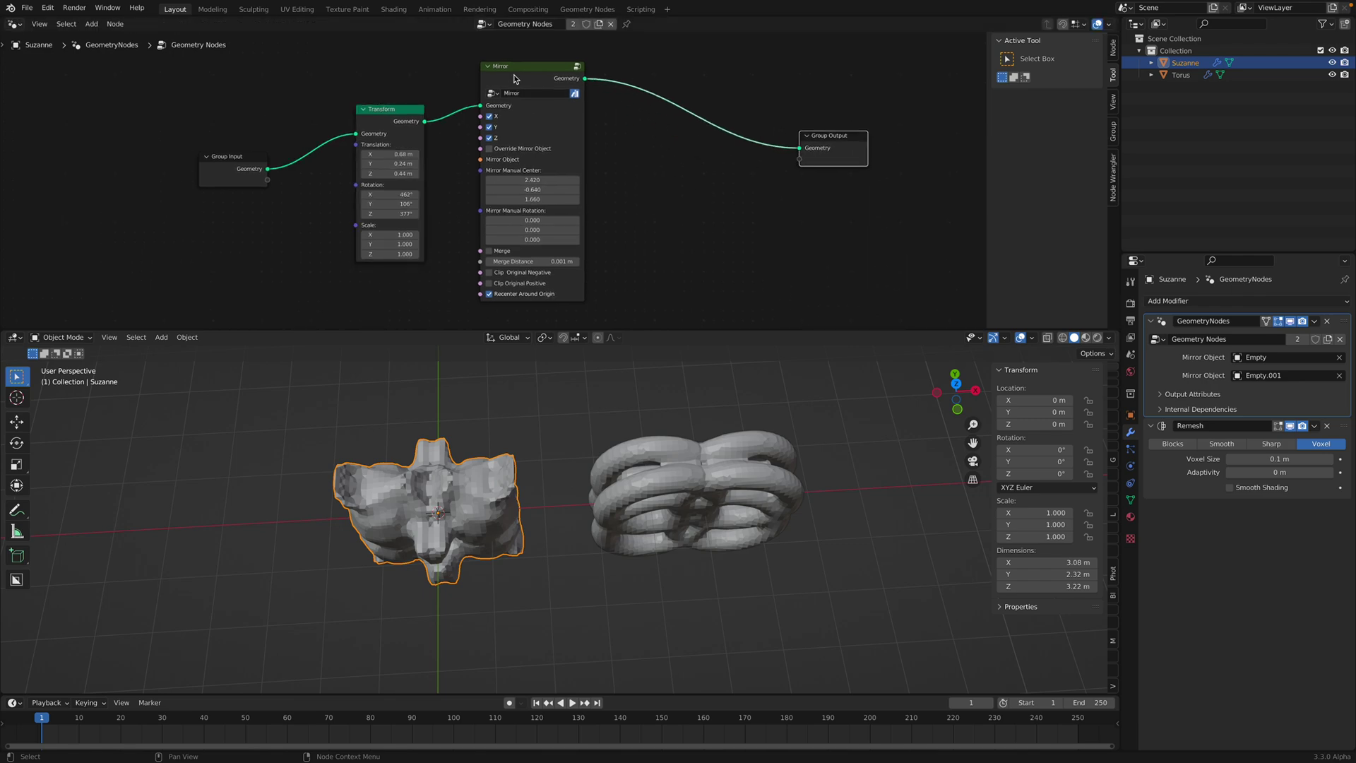
- Delete the Mirror and Transform nodes from the node tree
click(514, 78)
key(x)
click(416, 164)
key(x)
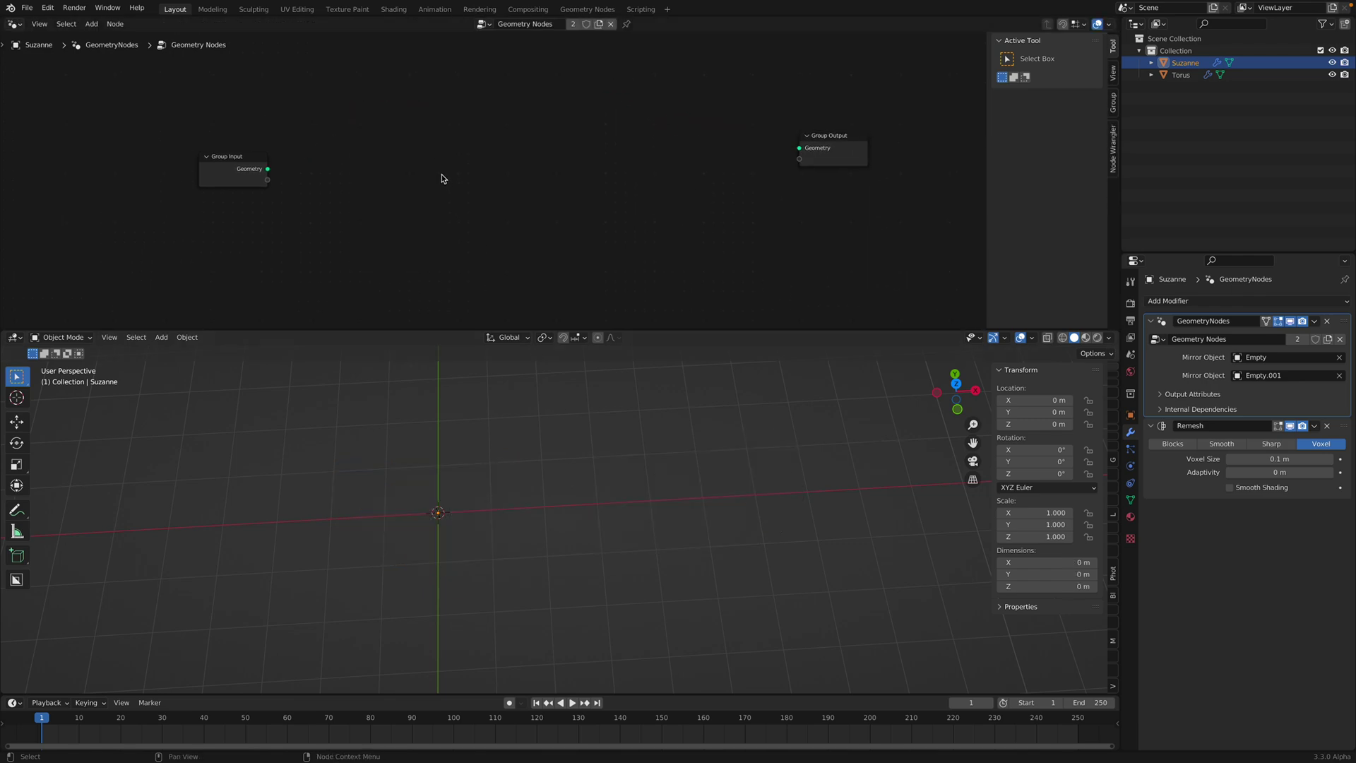
- Add a Mesh Line node between the Group Input and Group Output nodes
key(shift+a)
click(419, 67)
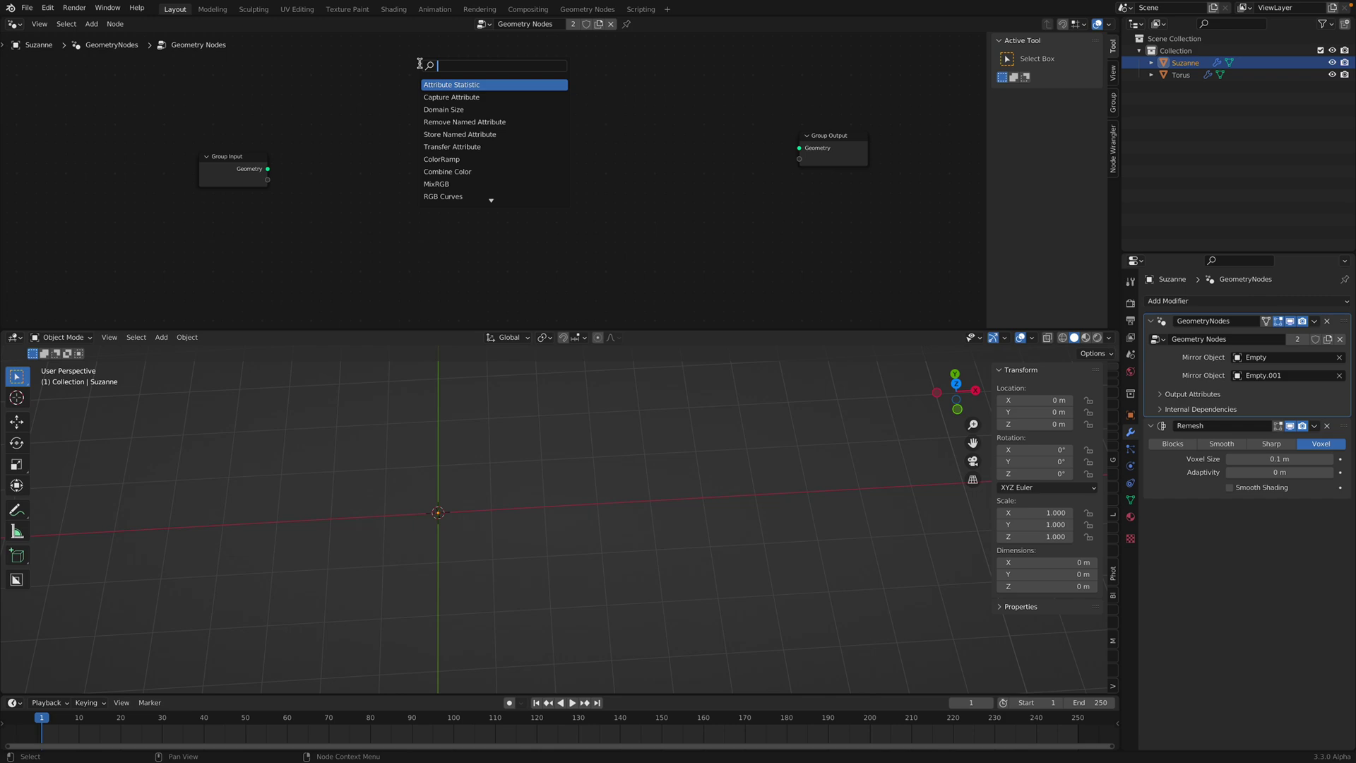
text(line)
key(Return)
click(377, 88)
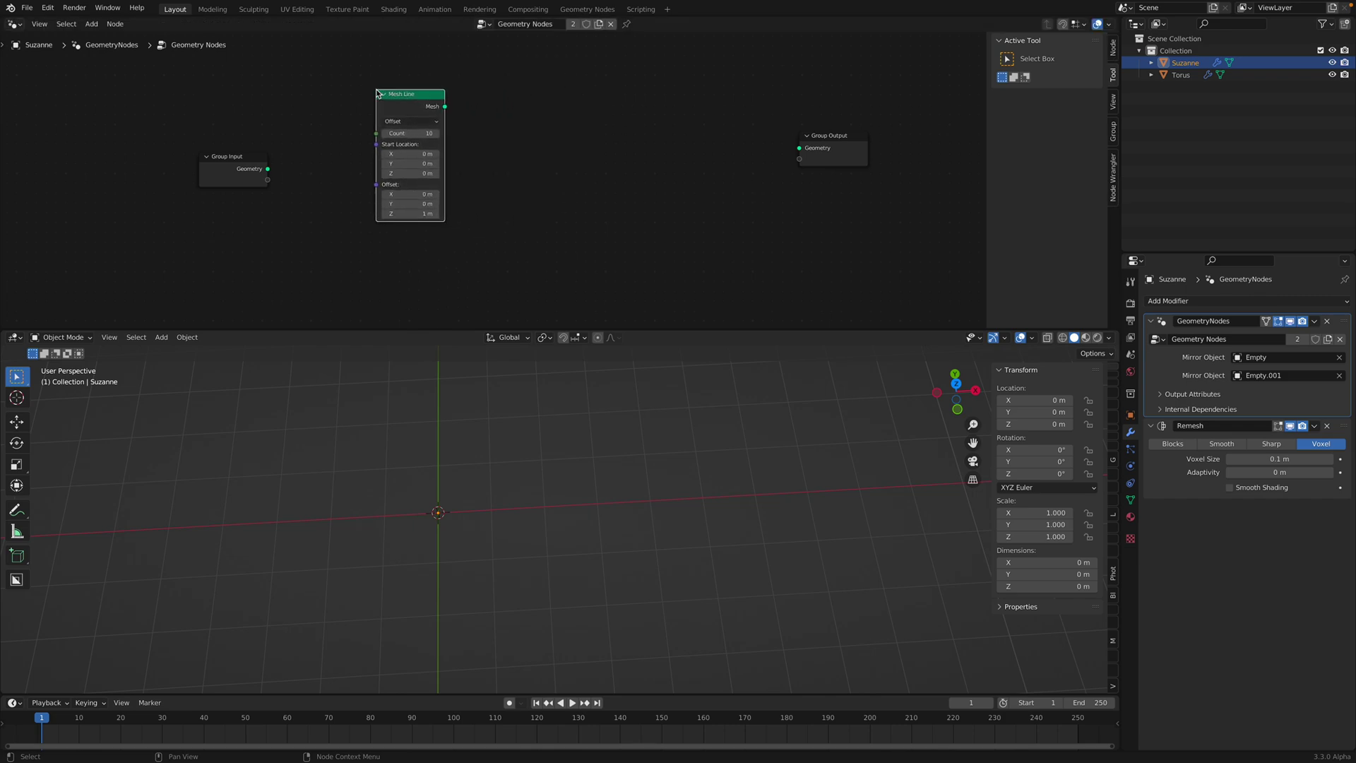
- Add a Mirror group node between the Mesh Line and Group Output nodes
scroll(495, 121, up, 1)
middle_drag(495, 121, 459, 138)
key(shift+a)
click(540, 150)
text(mirror)
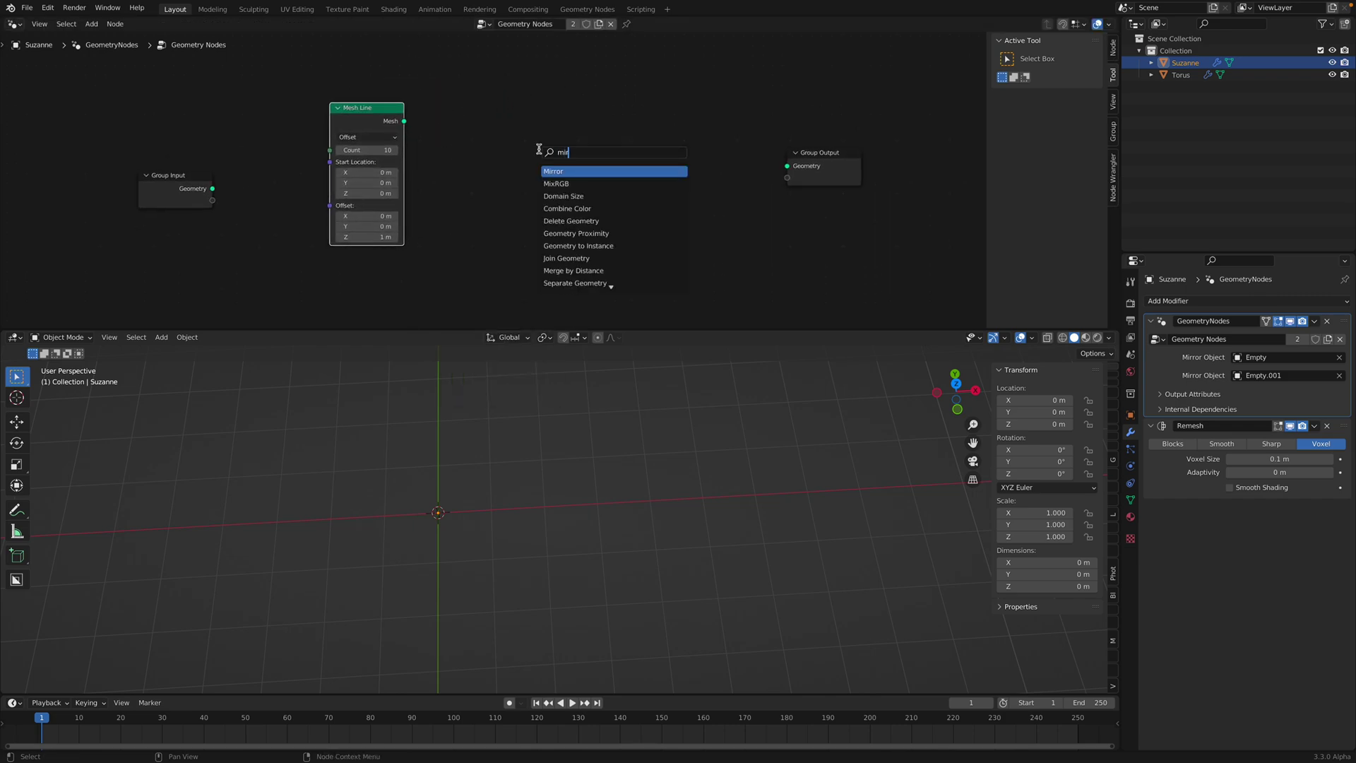
key(Return)
click(513, 92)
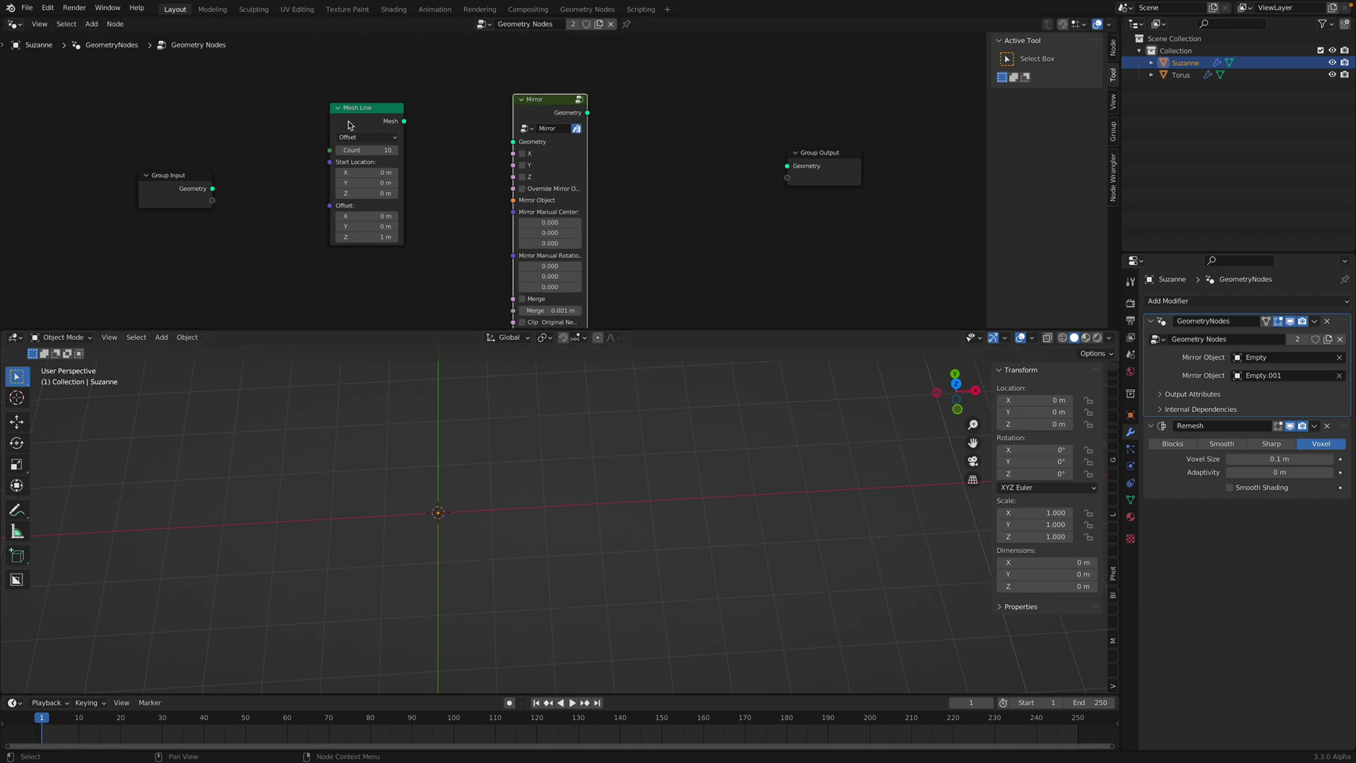
- Connect the Mesh Line to the Mirror node's geometry, link Mirror to Group Output, and bring Group Output closer
middle_drag(404, 118, 403, 87)
drag(404, 88, 421, 94)
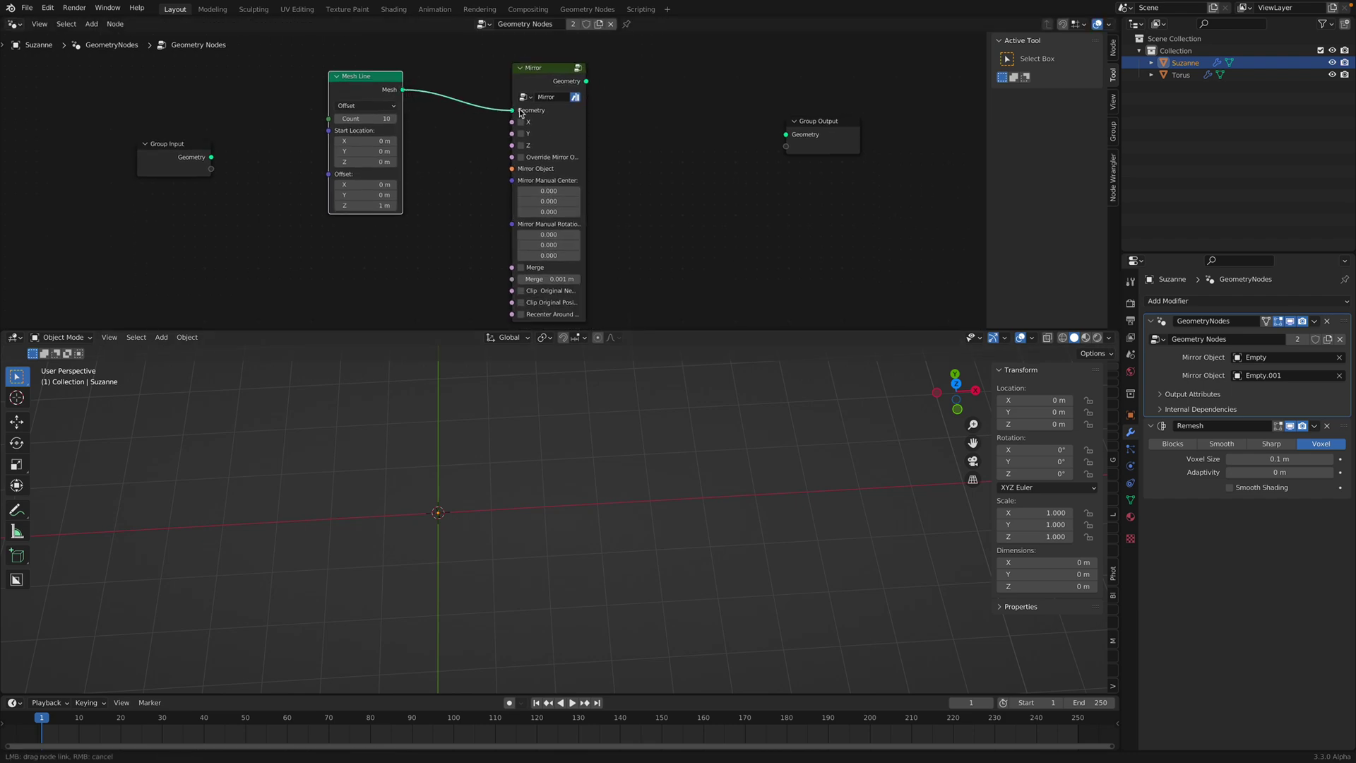
drag(521, 112, 514, 110)
drag(586, 81, 586, 83)
drag(787, 135, 789, 135)
drag(825, 122, 726, 137)
- Insert a Transform node between Mesh Line and Mirror and rotate it 7.8° in X and 2.8° in Y
drag(350, 80, 300, 92)
key(shift+a)
click(385, 89)
text(tra)
click(406, 108)
click(417, 125)
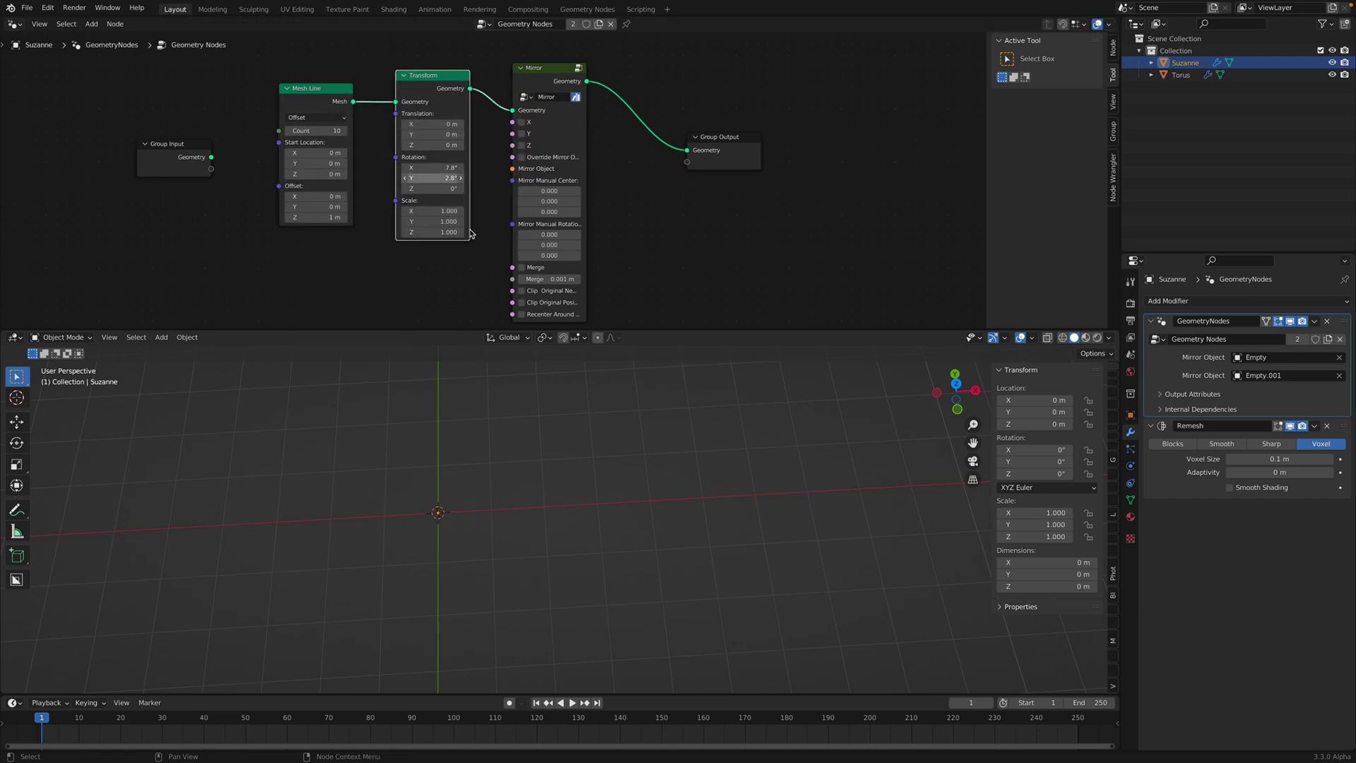
- Enable the X, Y and Z axes on the Mirror node and set the Mesh Line count to 6
mouse_move(561, 417)
middle_down()
mouse_move(542, 408)
mouse_move(575, 426)
middle_up()
scroll(568, 445, down, 4)
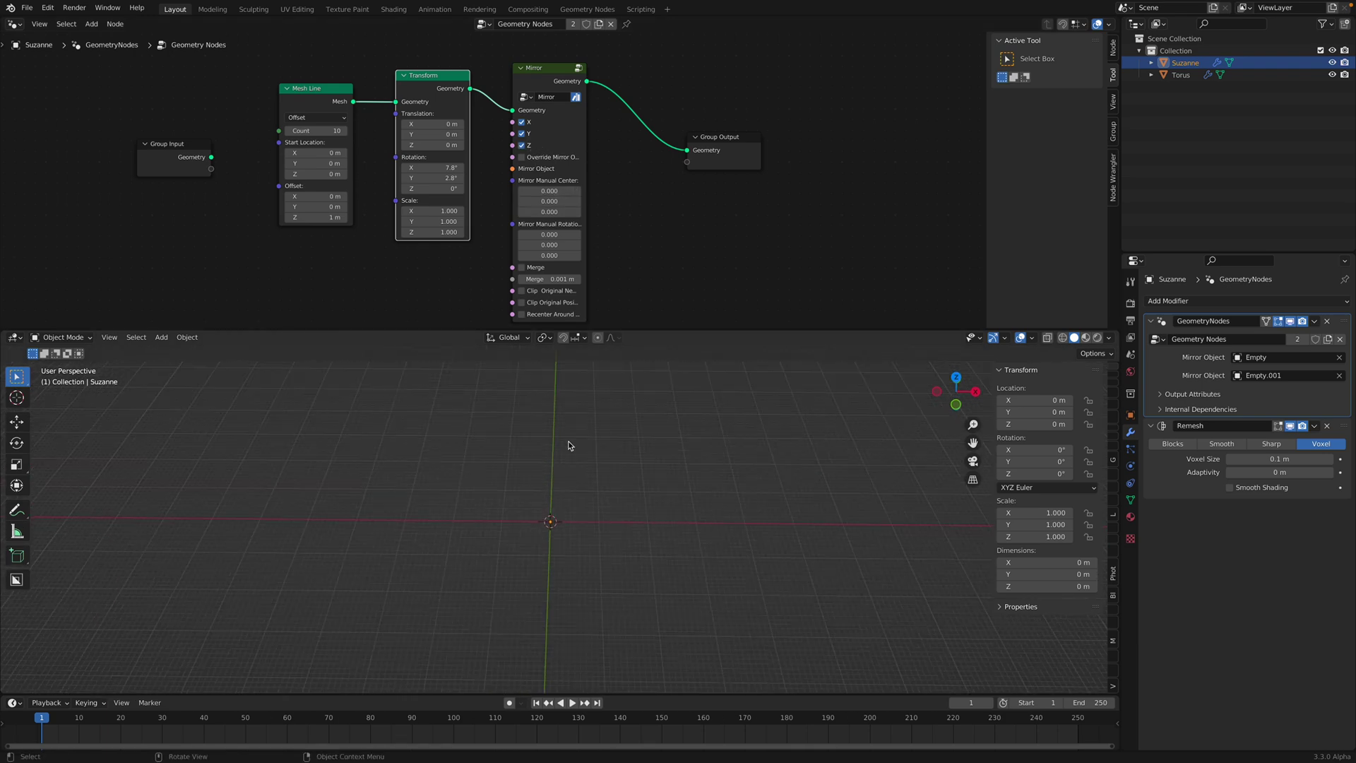
click(344, 131)
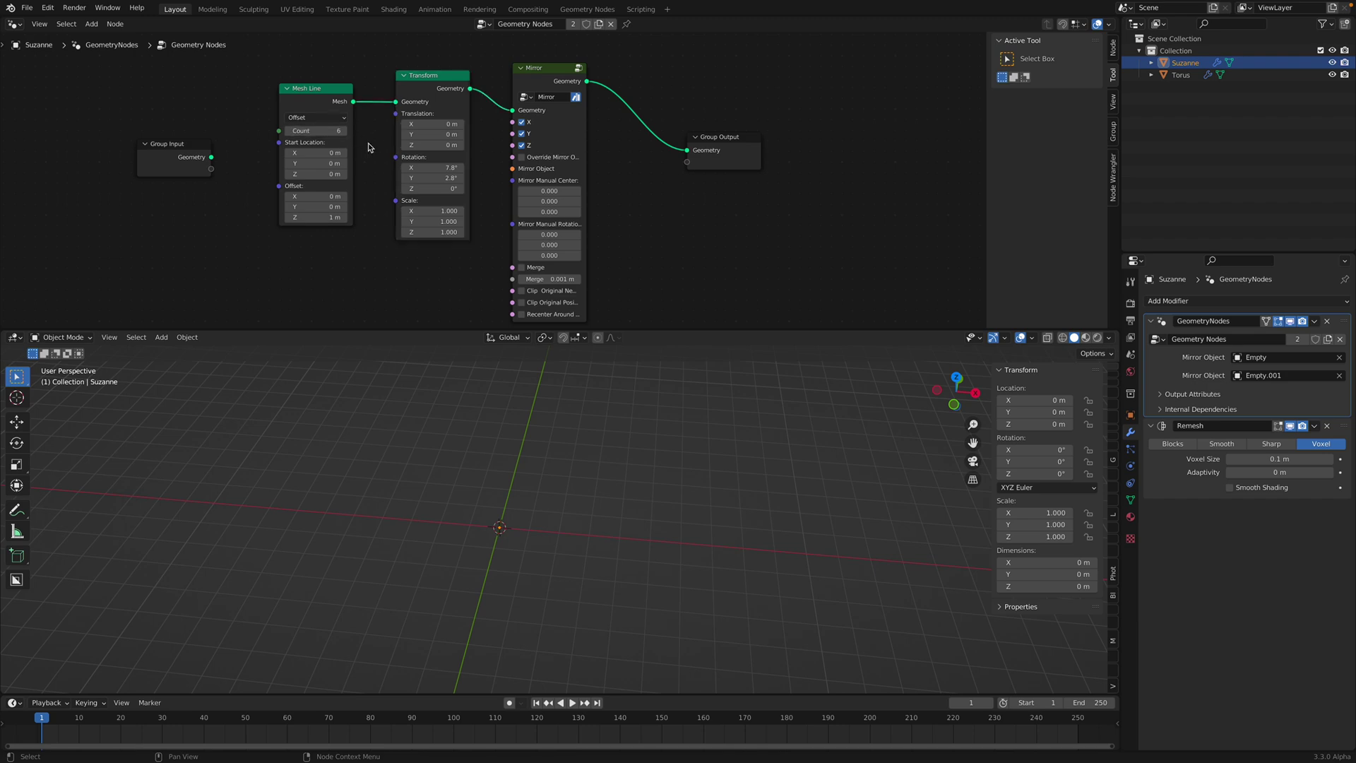
- Remove the monkey's Remesh modifier and reset the Transform node's rotation to 0° on all axes
click(1328, 427)
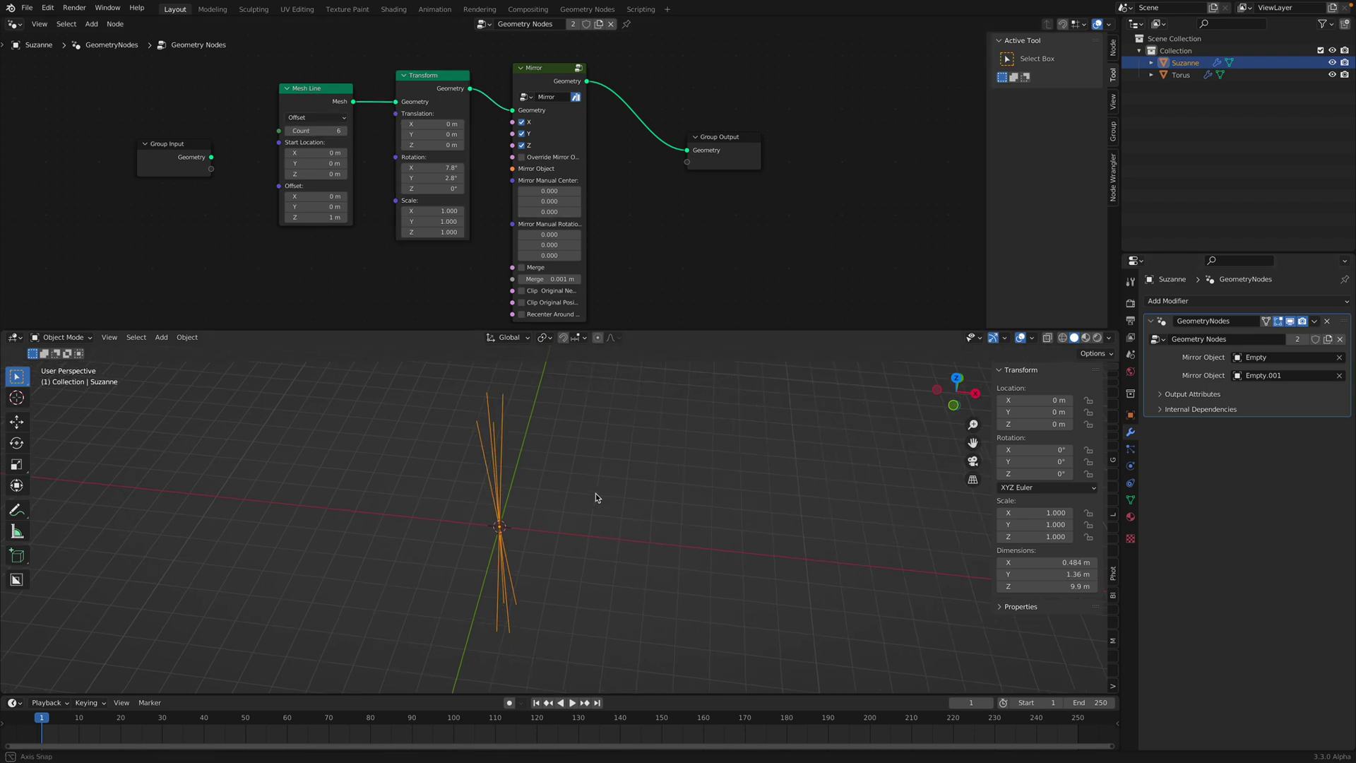
drag(410, 167, 416, 167)
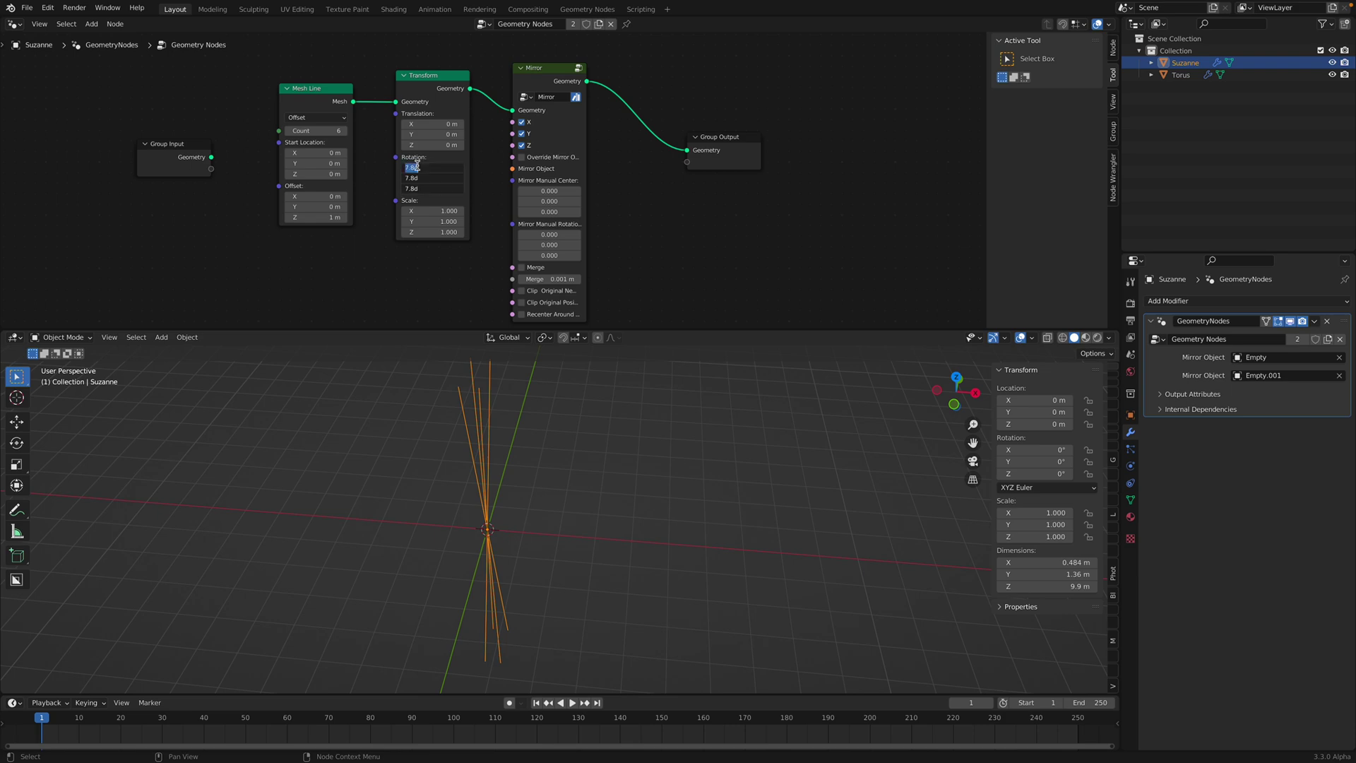
text(0)
key(Return)
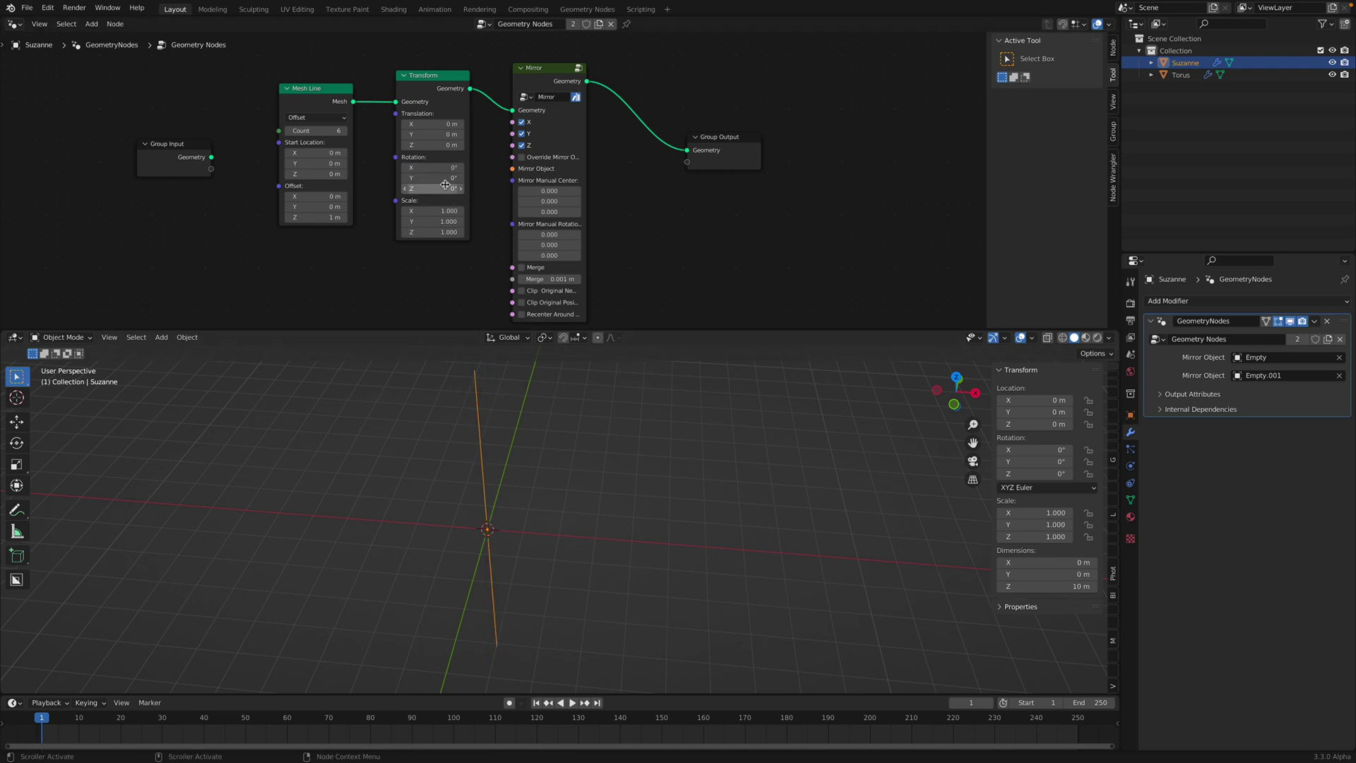
- Set the Transform node's rotation to 35°, 34°, 4.4° to spread the mirrored lines
drag(431, 168, 456, 178)
middle_drag(622, 472, 576, 467)
drag(451, 189, 438, 189)
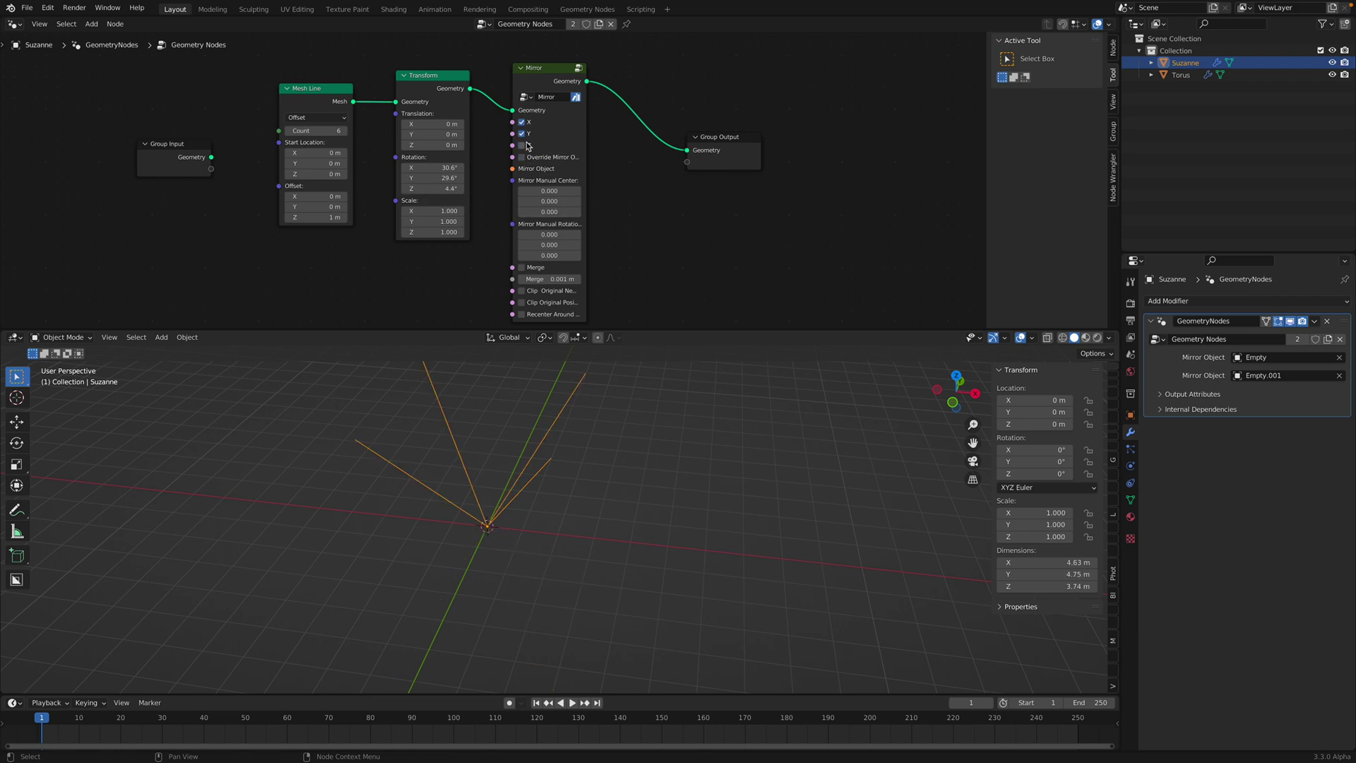
middle_drag(602, 359, 593, 414)
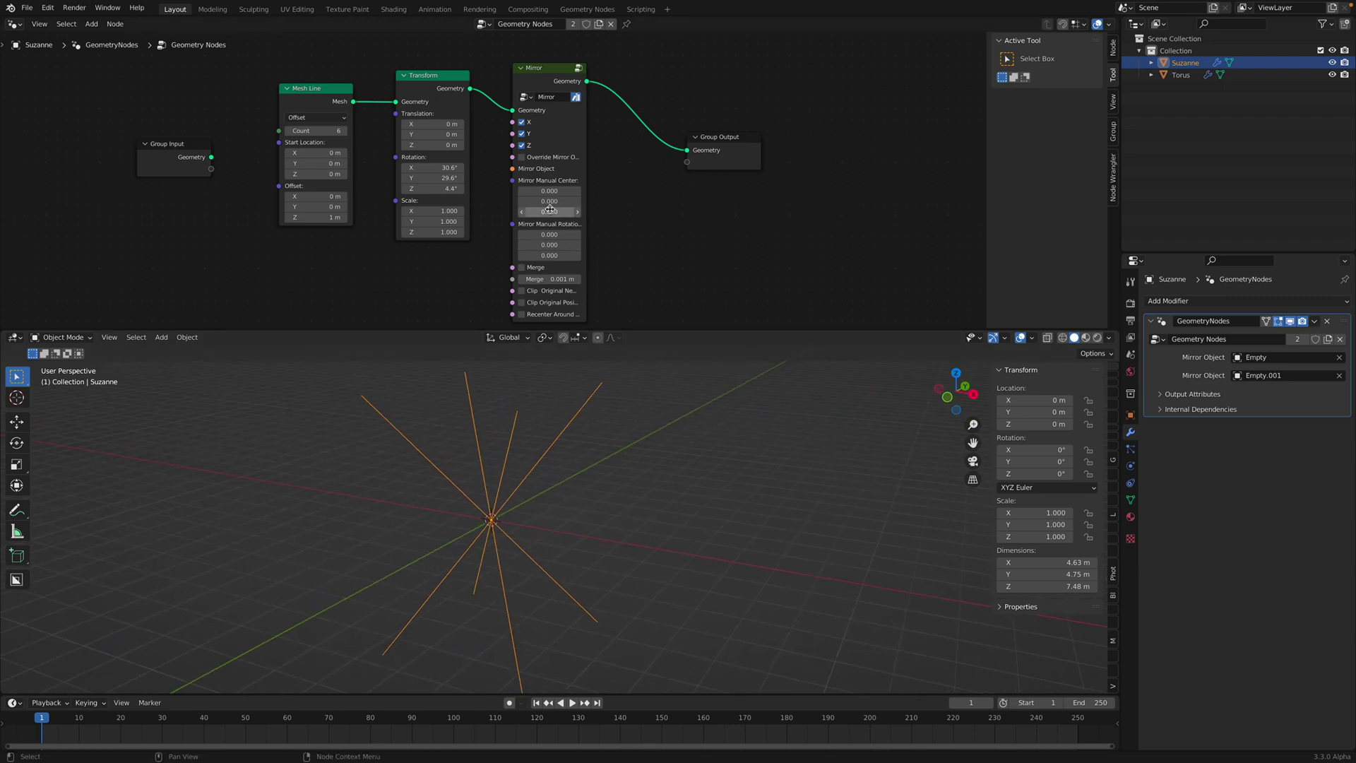
drag(437, 168, 454, 178)
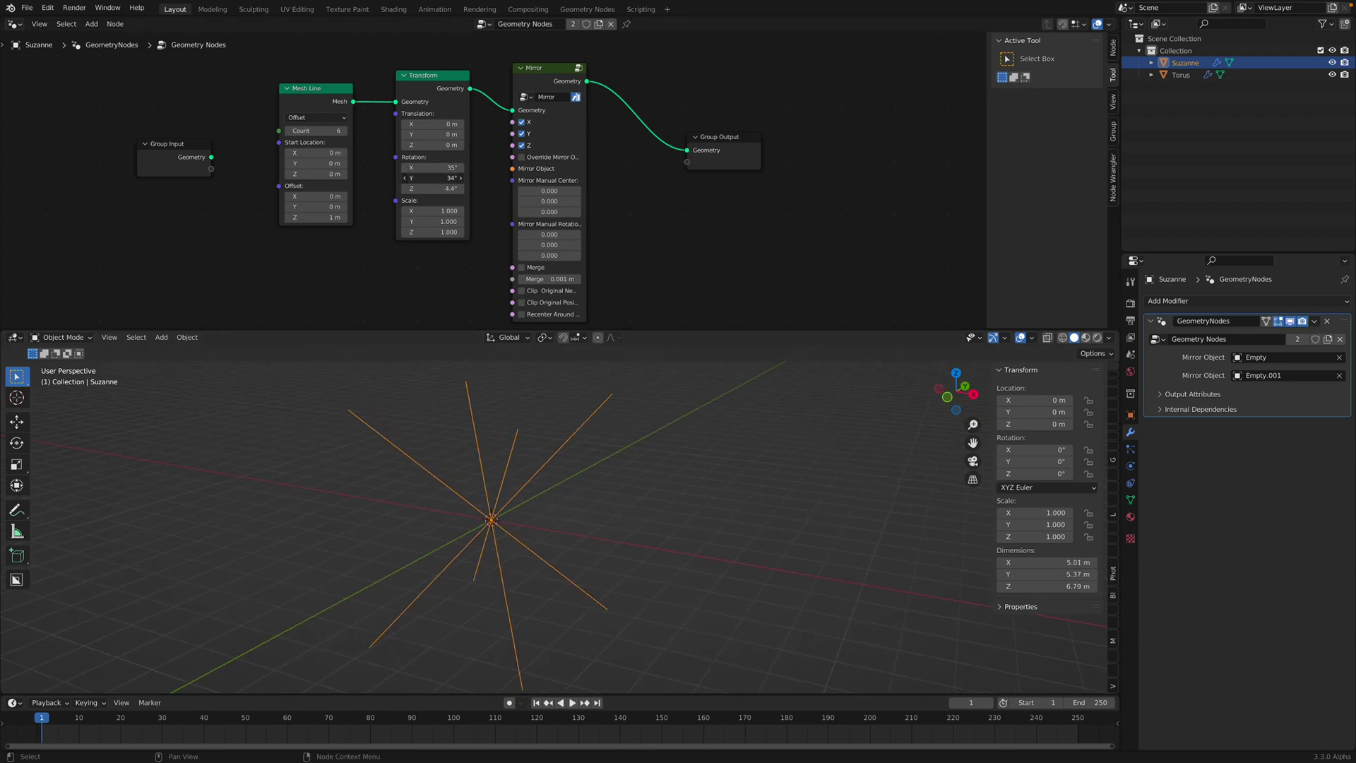
- Move the Mesh Line and Group Input nodes away from Transform to make room, and save the file
middle_drag(308, 137, 321, 134)
drag(319, 92, 261, 72)
drag(185, 140, 94, 142)
drag(271, 76, 247, 97)
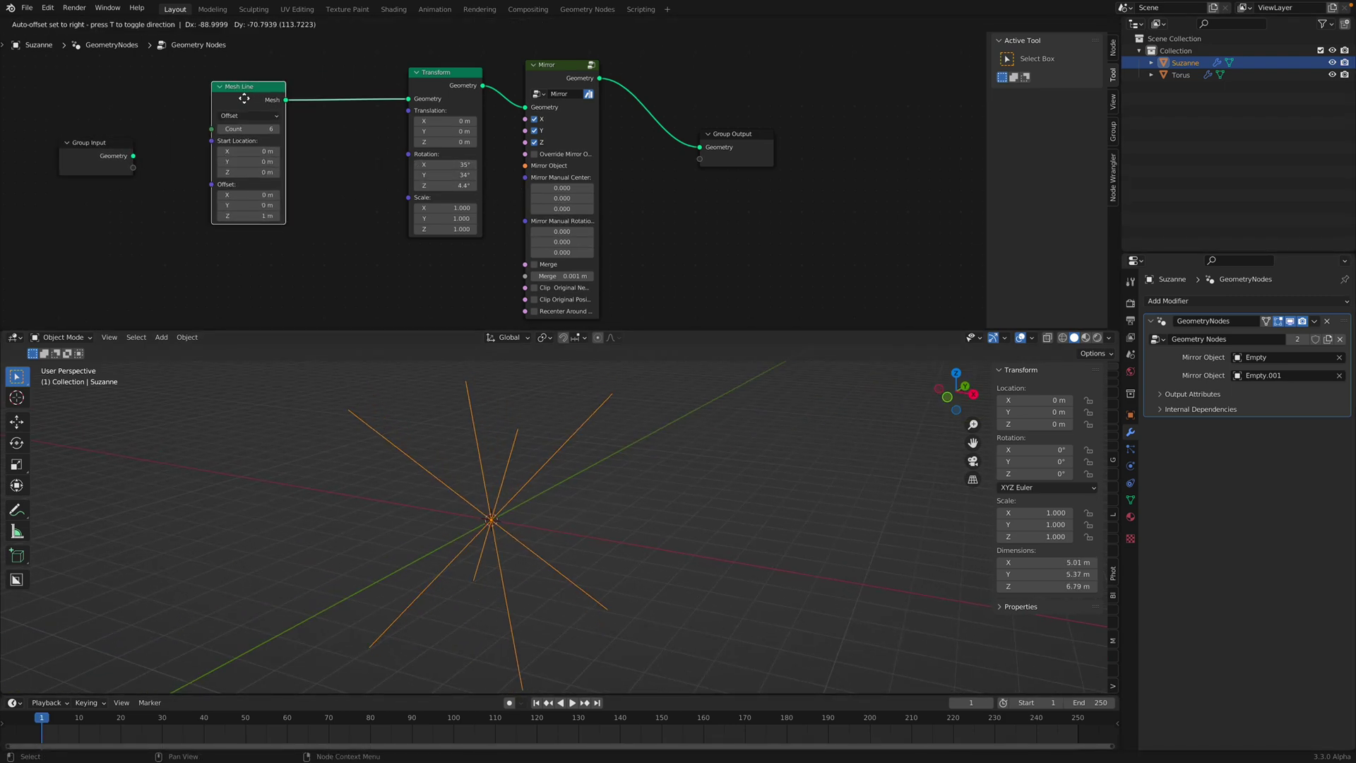
key(ctrl+s)
- Insert a Set Position node between the Mesh Line and Transform nodes
middle_drag(332, 136, 365, 151)
key(shift+a)
click(365, 152)
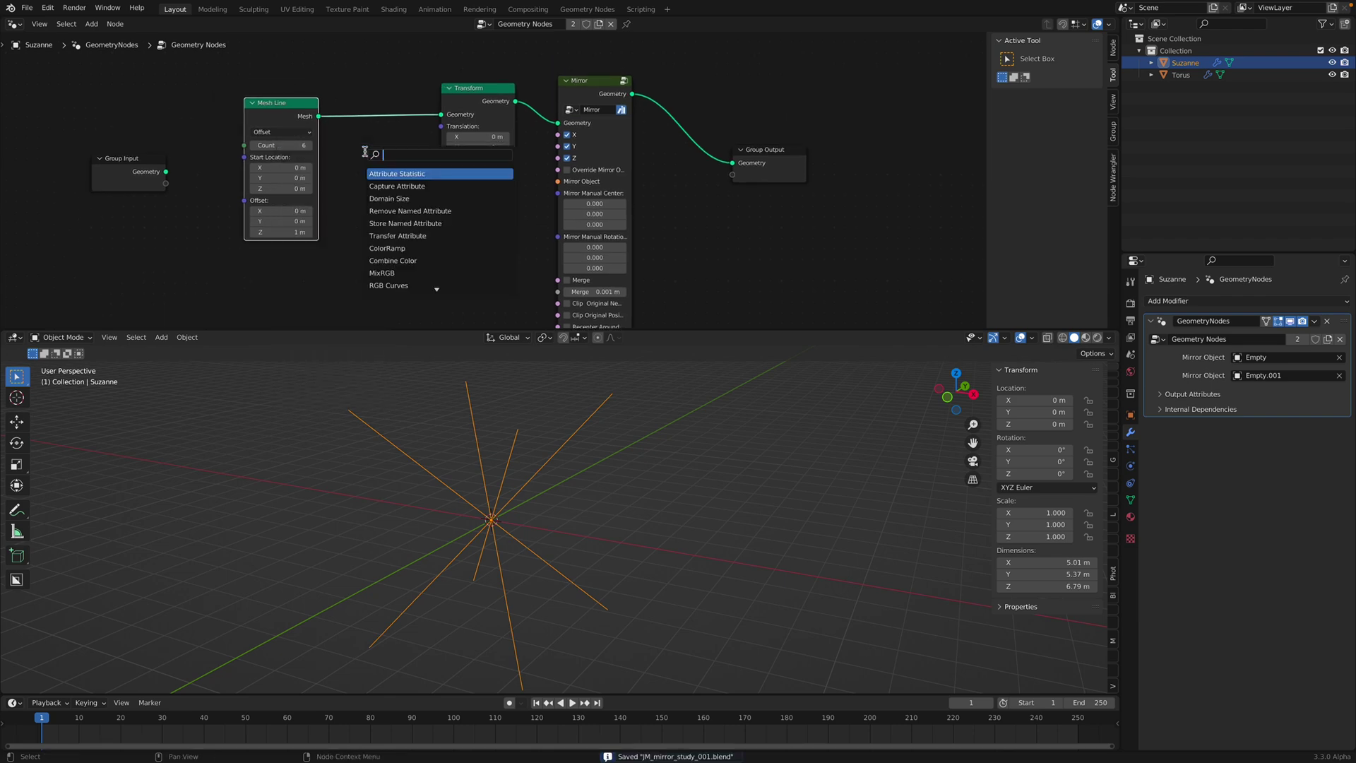
text(set pos)
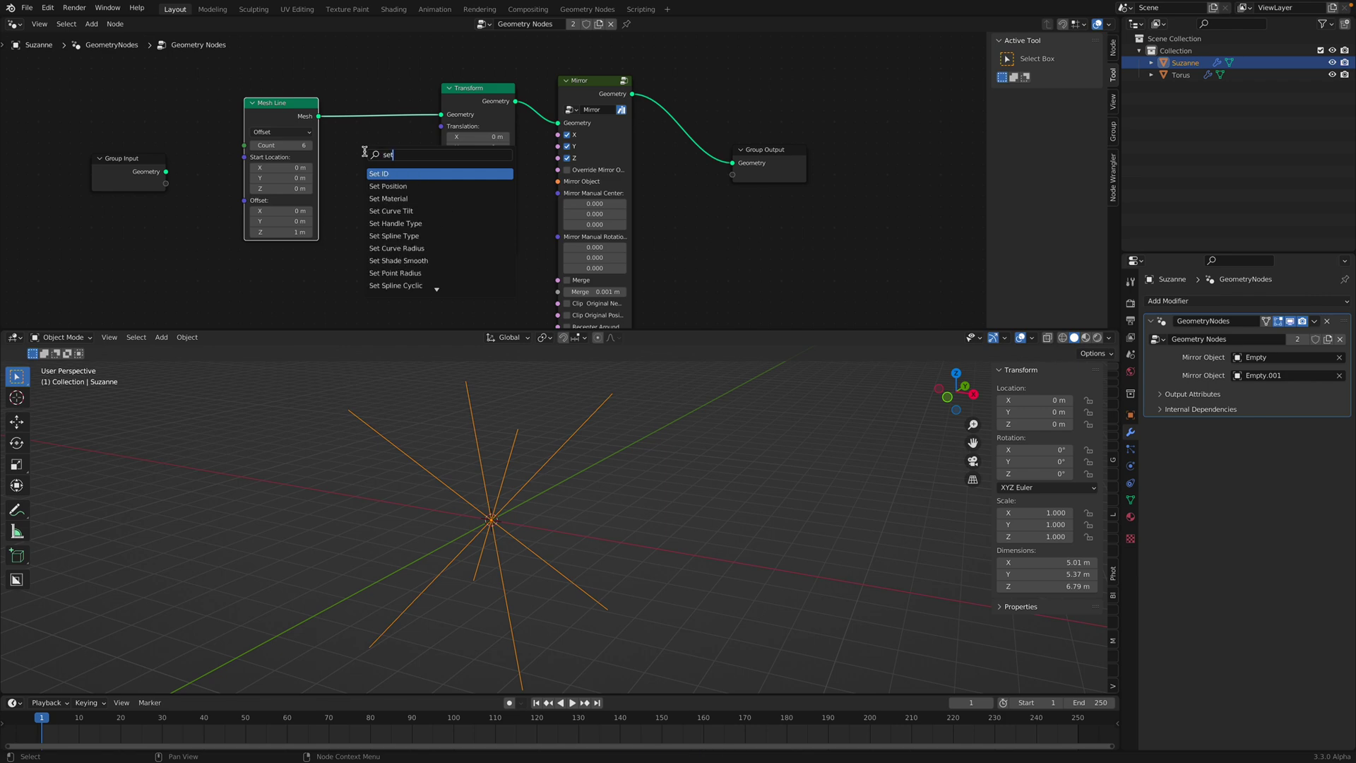
key(Return)
click(303, 94)
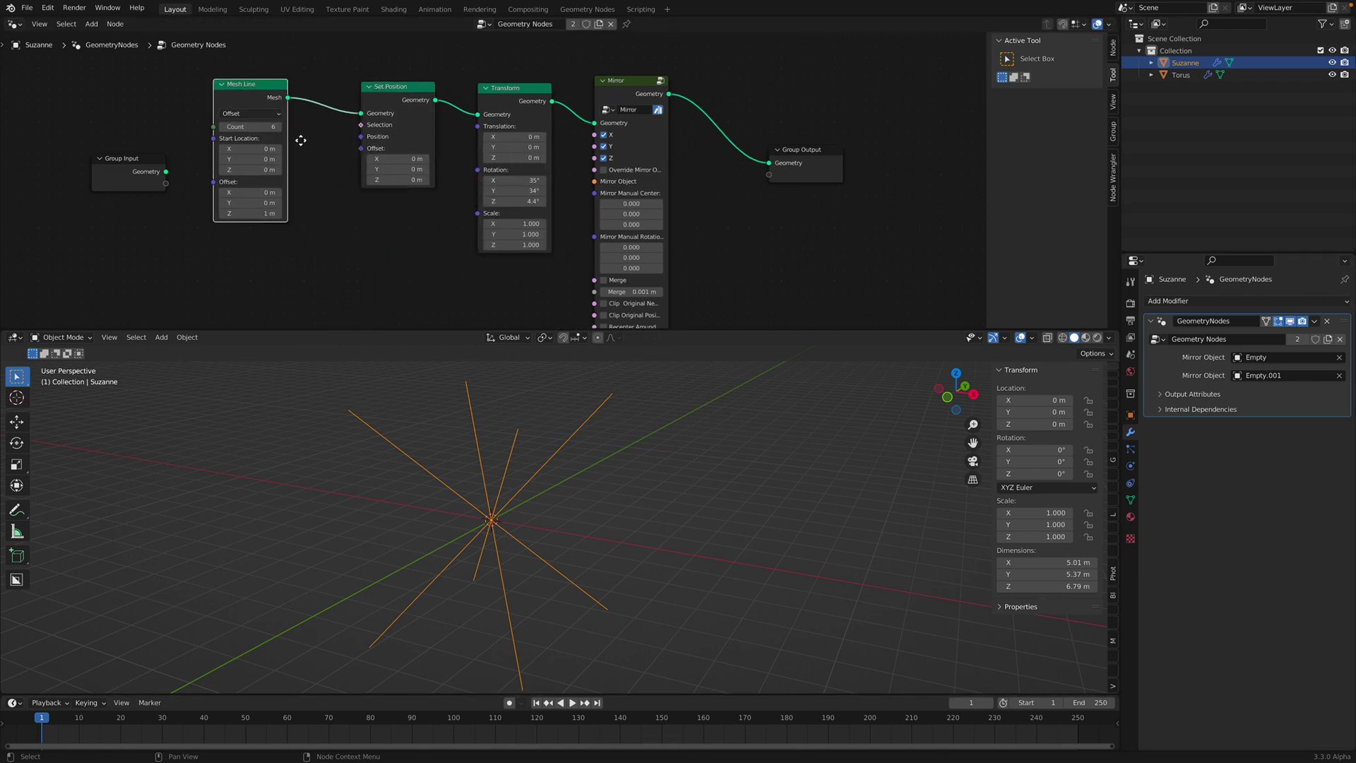
- Add a Noise Texture node below Mesh Line and connect its Color output to Set Position's Offset
middle_drag(296, 218, 318, 208)
key(shift+a)
click(350, 249)
text(noise)
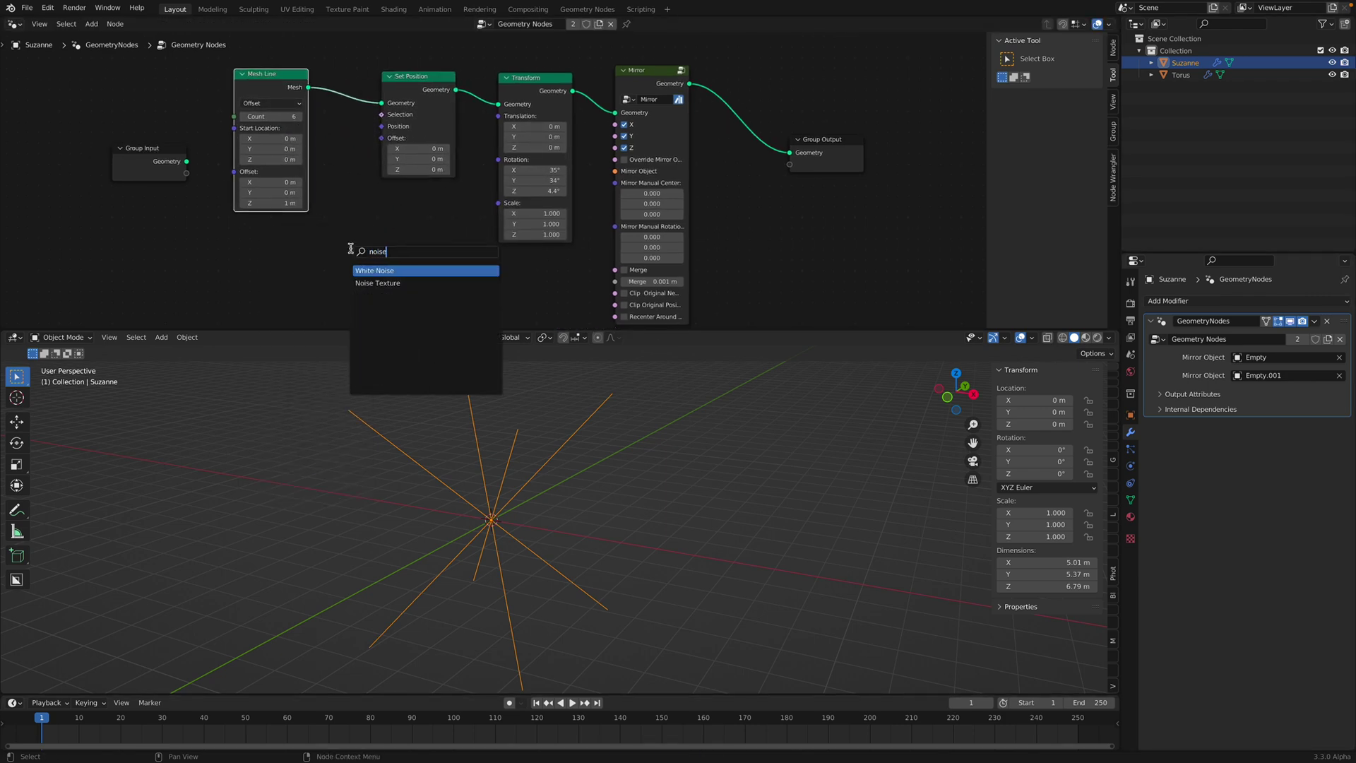
key(Down)
key(Return)
click(375, 237)
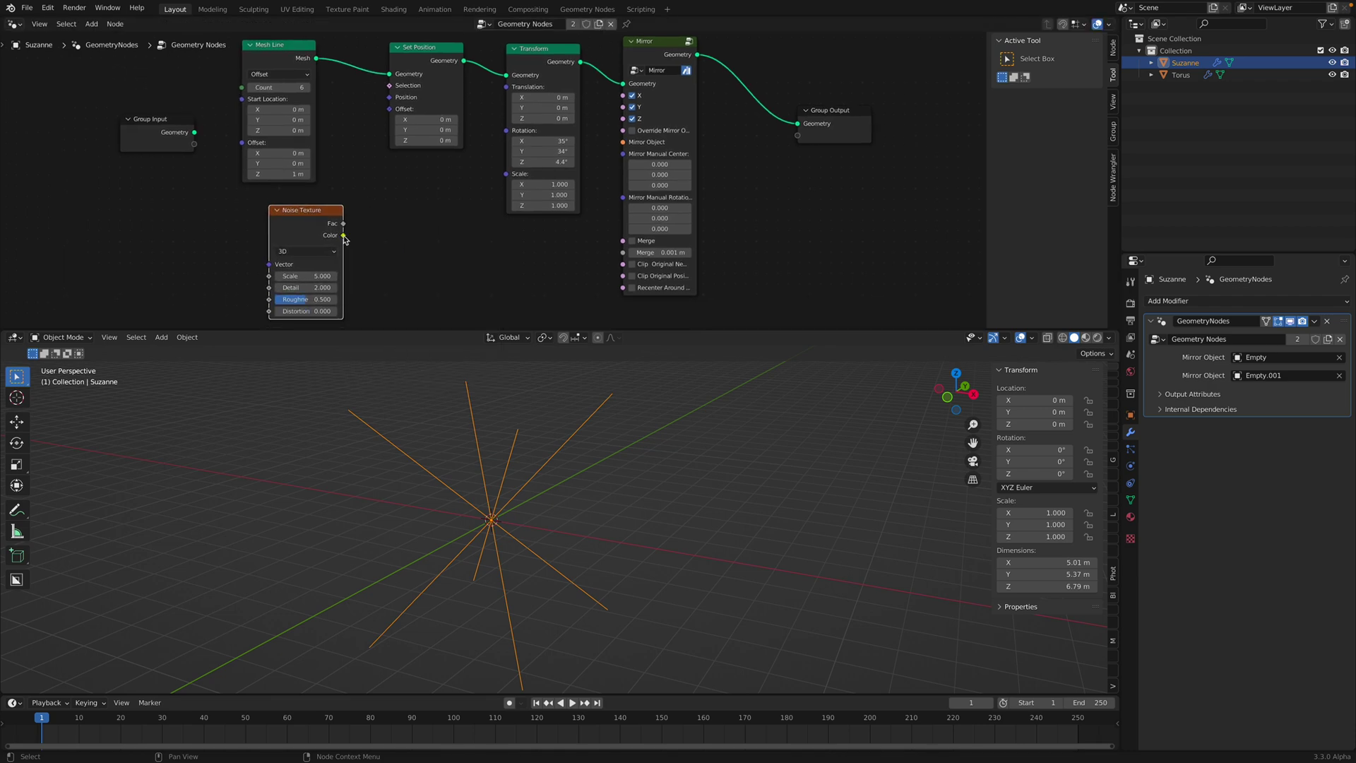
drag(395, 112, 394, 111)
drag(329, 210, 283, 220)
- Insert a Vector Math Add node between Noise Texture and Set Position with its second vector at -0.5 on all axes
key(shift+a)
click(377, 224)
text(vec)
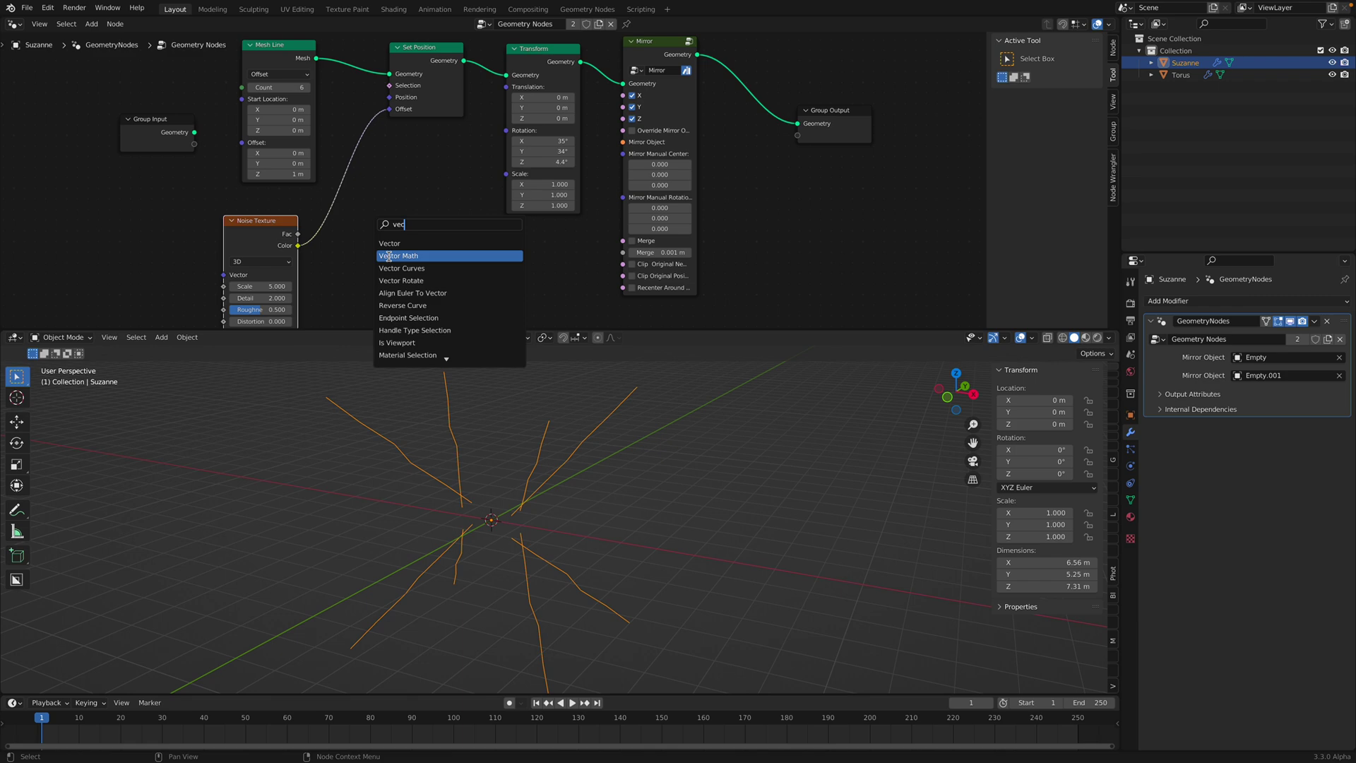
click(388, 256)
click(373, 231)
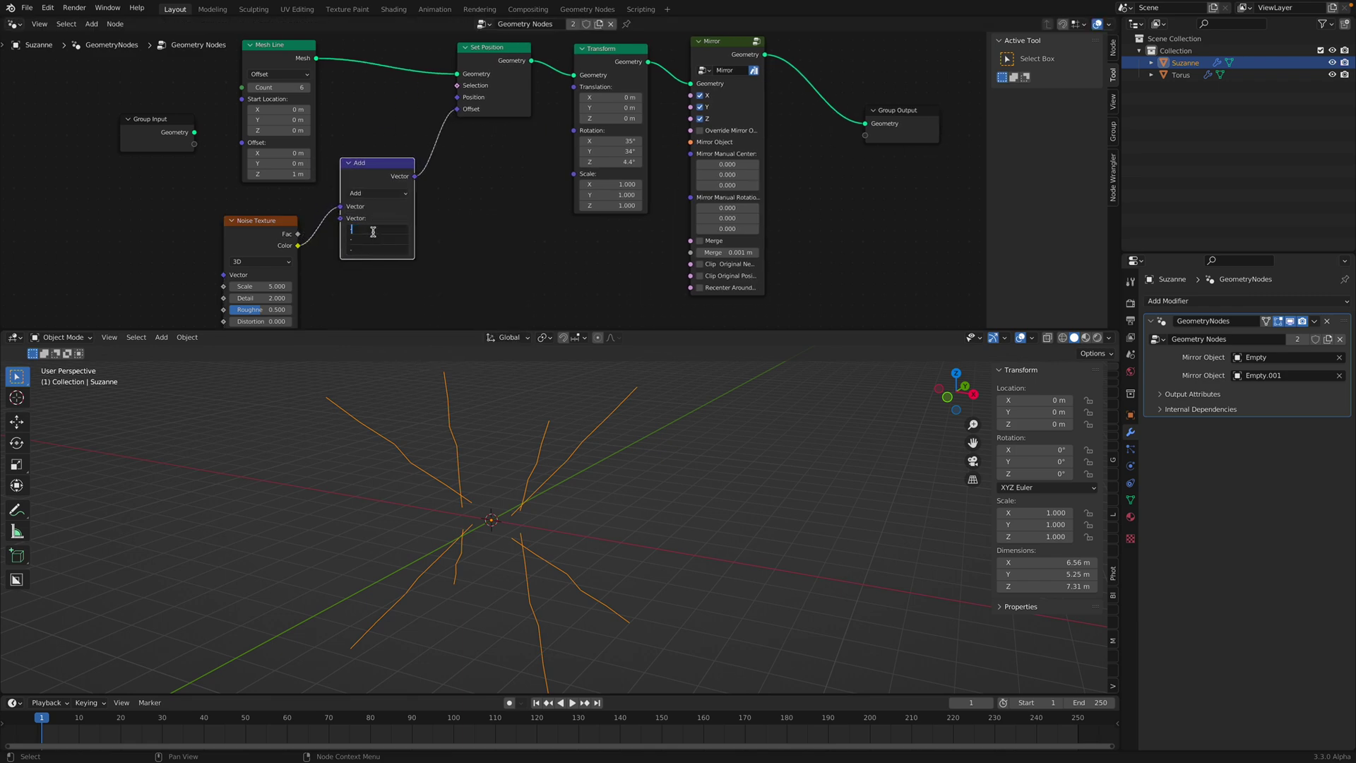
key(Return)
middle_drag(440, 353, 361, 364)
- Switch the Noise Texture to 4D with W at 8.4, and save the file
click(260, 262)
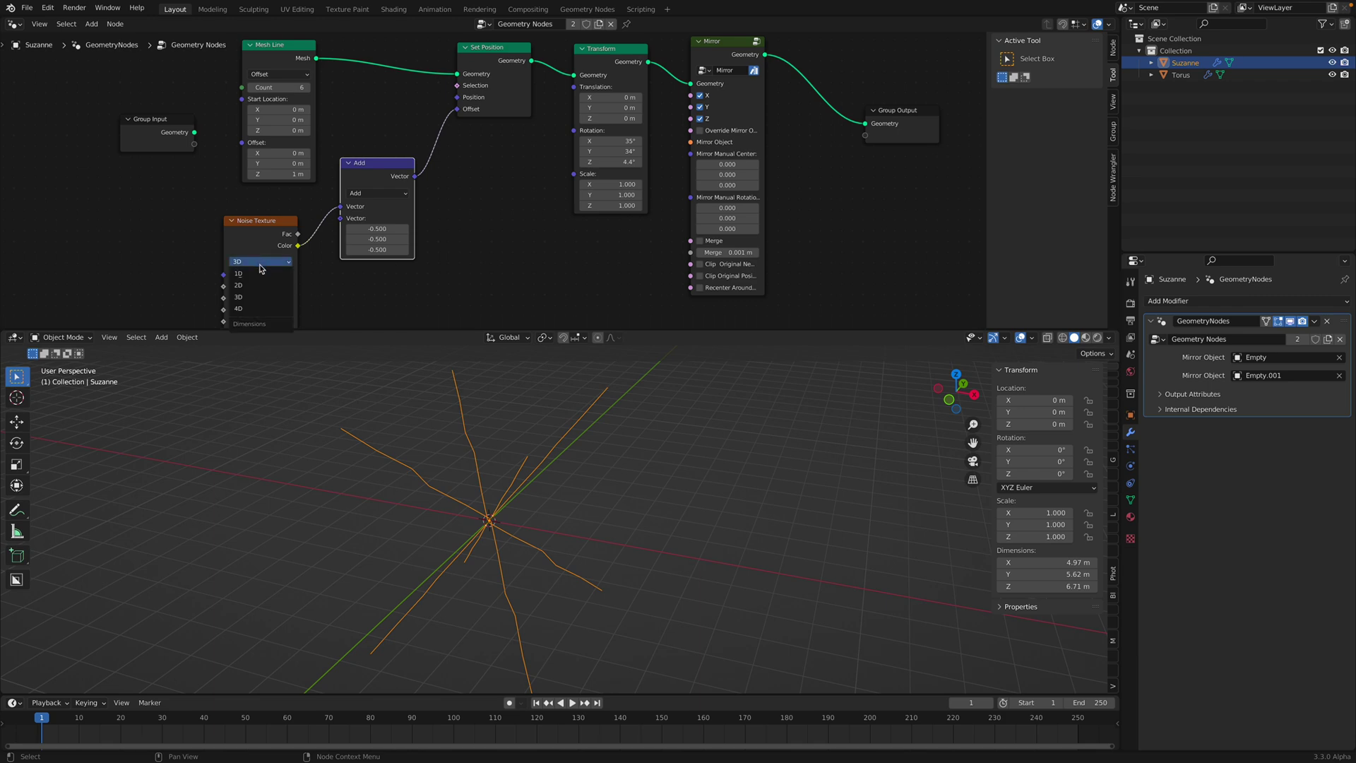
click(263, 309)
middle_drag(263, 309, 264, 282)
drag(264, 259, 322, 259)
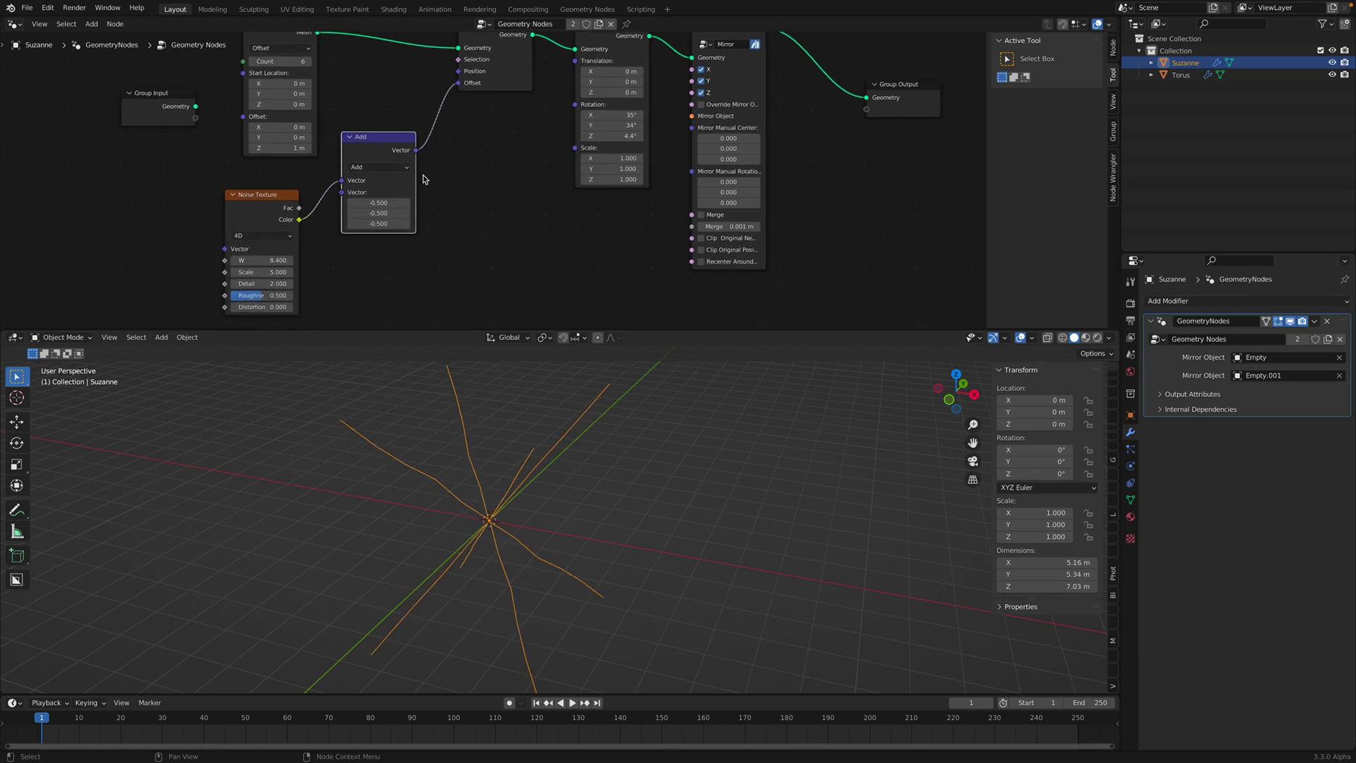
middle_drag(463, 101, 441, 167)
key(ctrl+s)
- Move the Add node's link from Set Position's Offset to its Position input and examine the mirrored lines up close
mouse_move(435, 151)
mouse_down()
mouse_move(387, 168)
mouse_move(439, 141)
mouse_up()
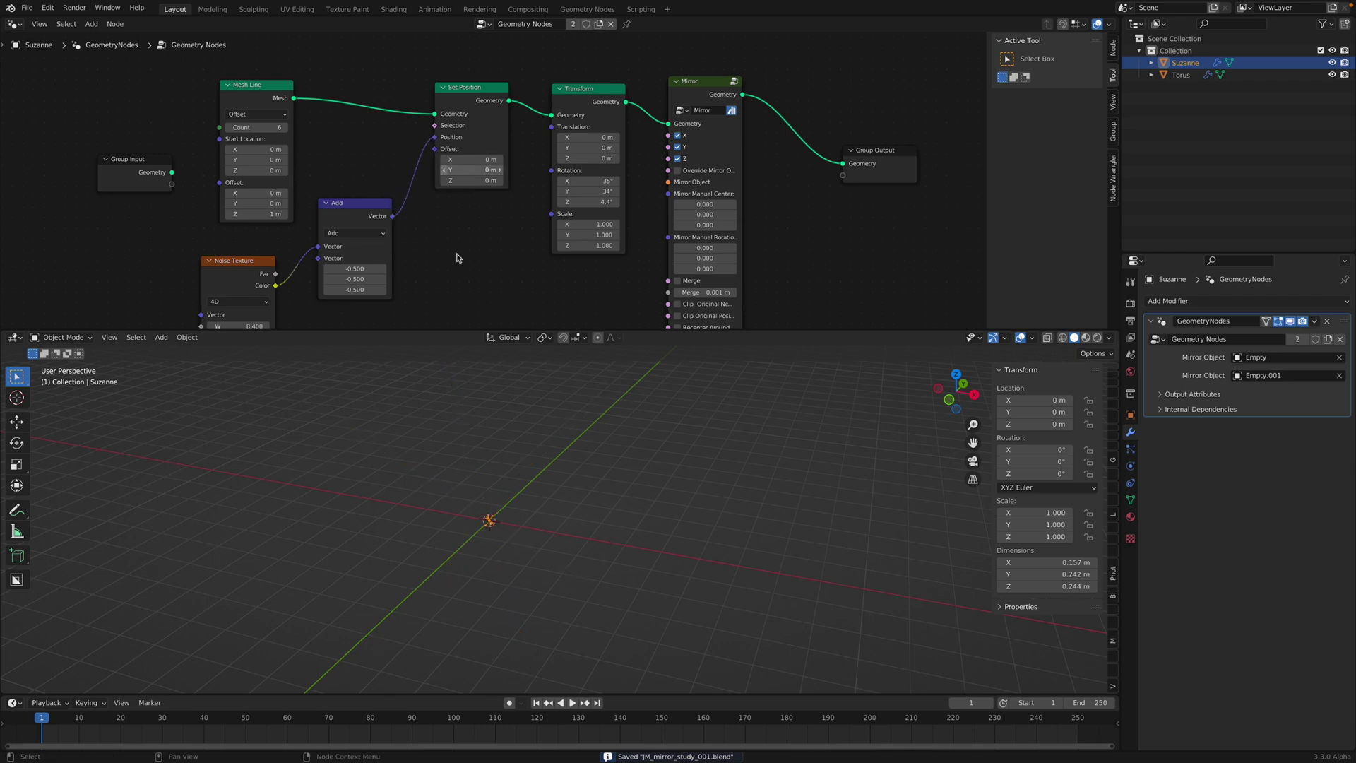
scroll(524, 510, up, 11)
shift+middle_drag(522, 510, 623, 512)
scroll(515, 524, up, 3)
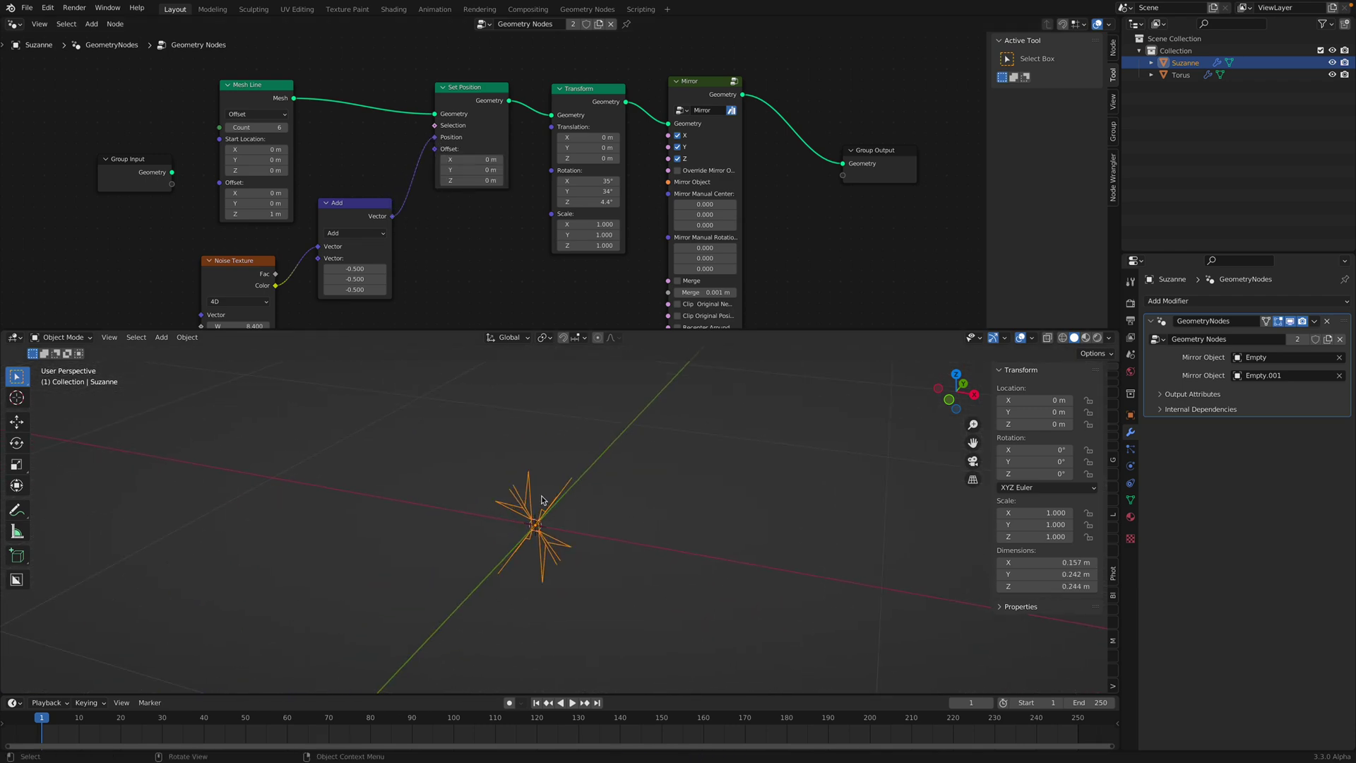
- Set the Noise Texture's W to 12.4 and save the file
middle_drag(278, 193, 301, 151)
drag(271, 287, 237, 298)
middle_drag(424, 418, 573, 502)
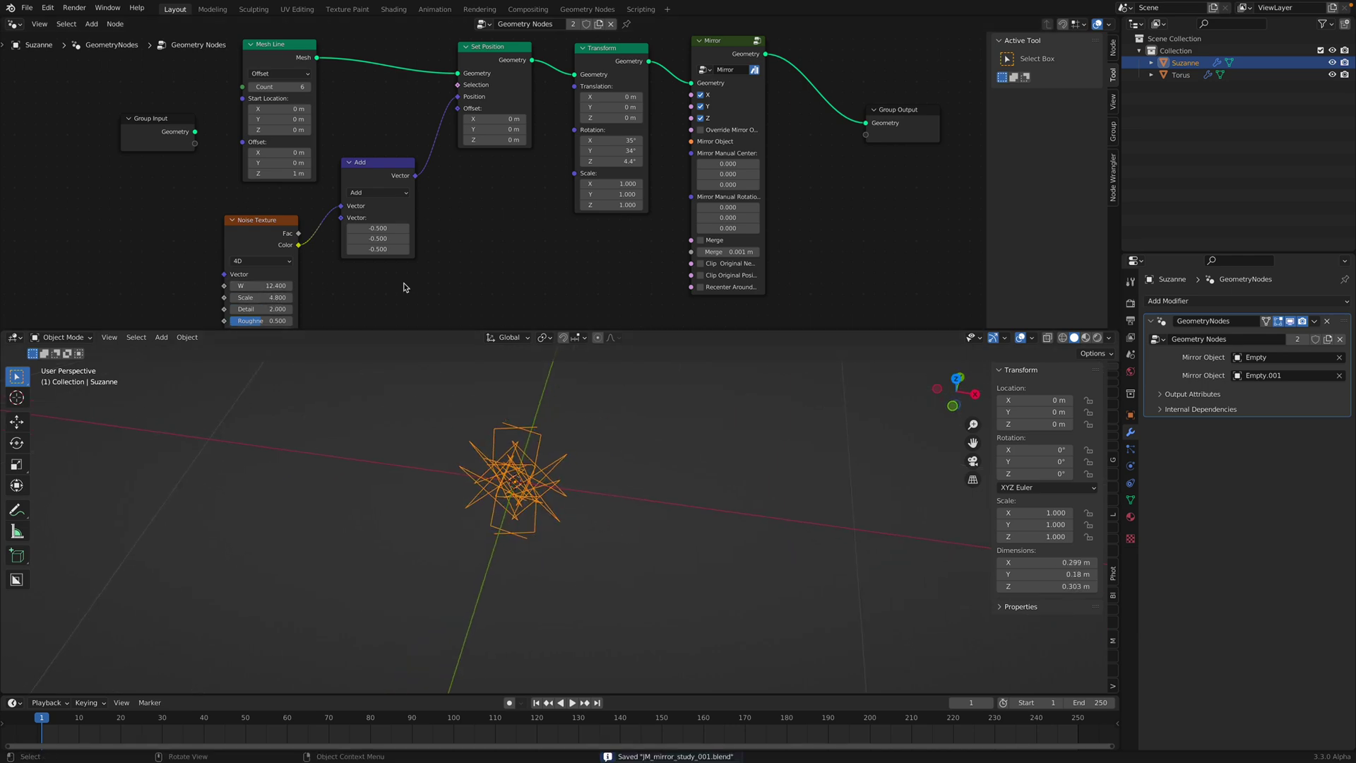
- Space out the Mesh Line and Set Position nodes and set the Transform node's rotation to 27°, 45.2° and 12.6°
drag(287, 54, 282, 54)
middle_drag(330, 89, 324, 121)
drag(468, 93, 462, 117)
middle_drag(461, 118, 400, 112)
mouse_move(543, 170)
mouse_down()
mouse_move(558, 188)
mouse_move(532, 189)
mouse_up()
middle_drag(759, 181, 647, 161)
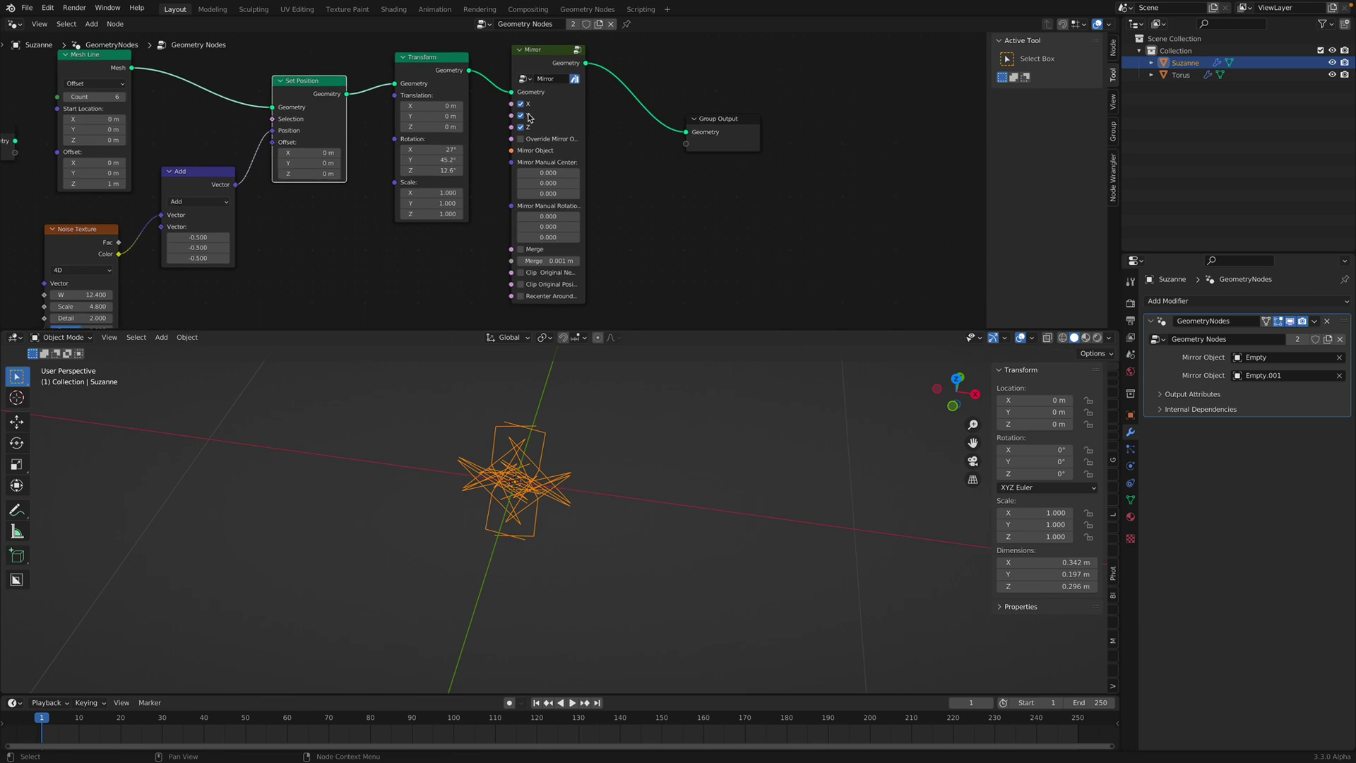
- Limit the Mirror node to the X axis by disabling Y and Z, and check the result in front view
click(529, 115)
click(529, 128)
middle_drag(616, 488, 621, 452)
click(521, 127)
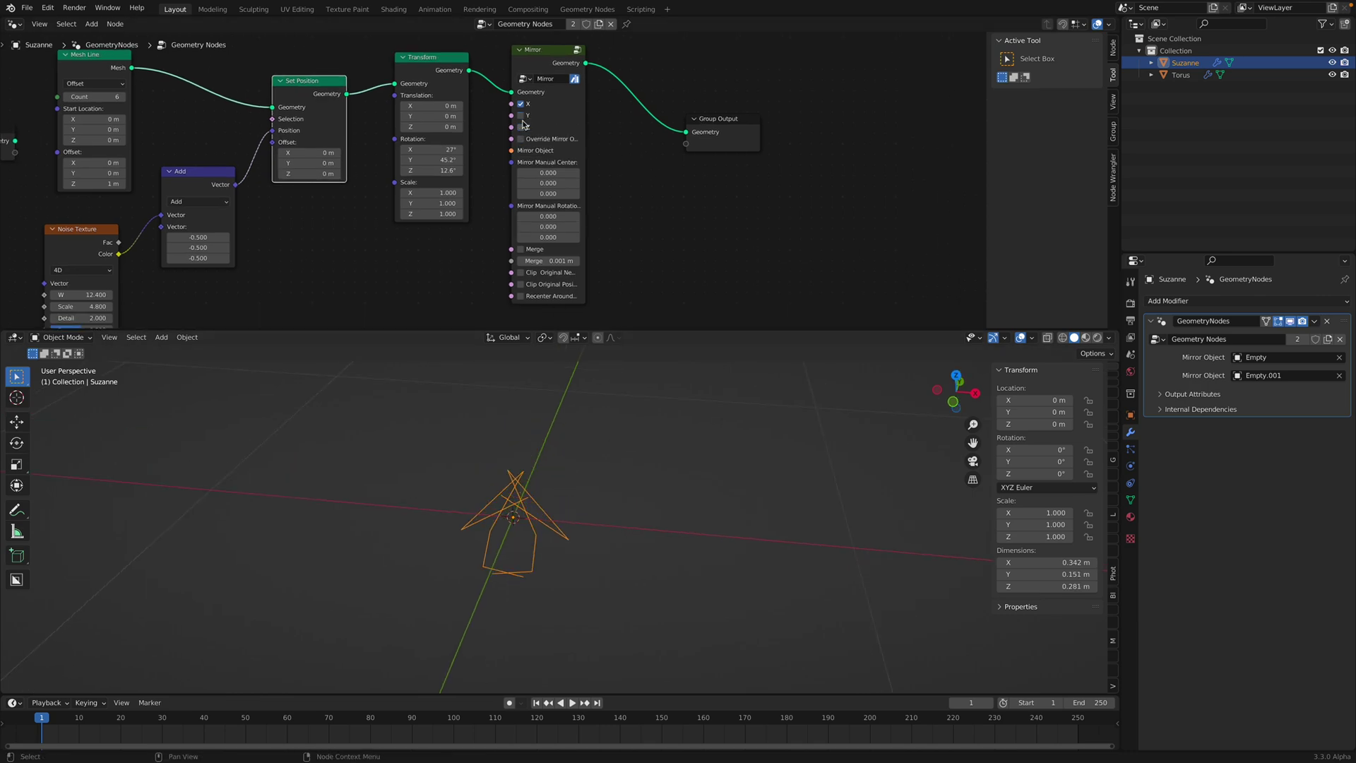
click(956, 403)
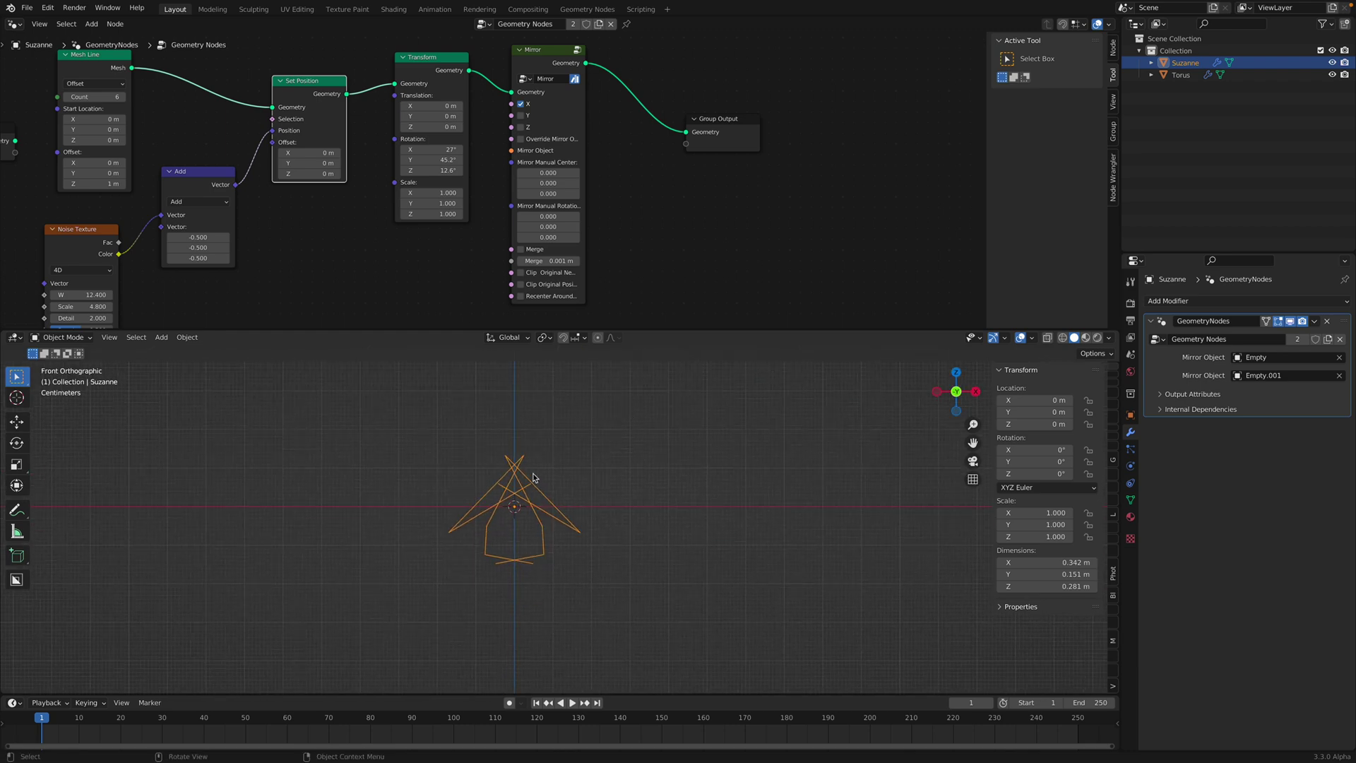
click(523, 115)
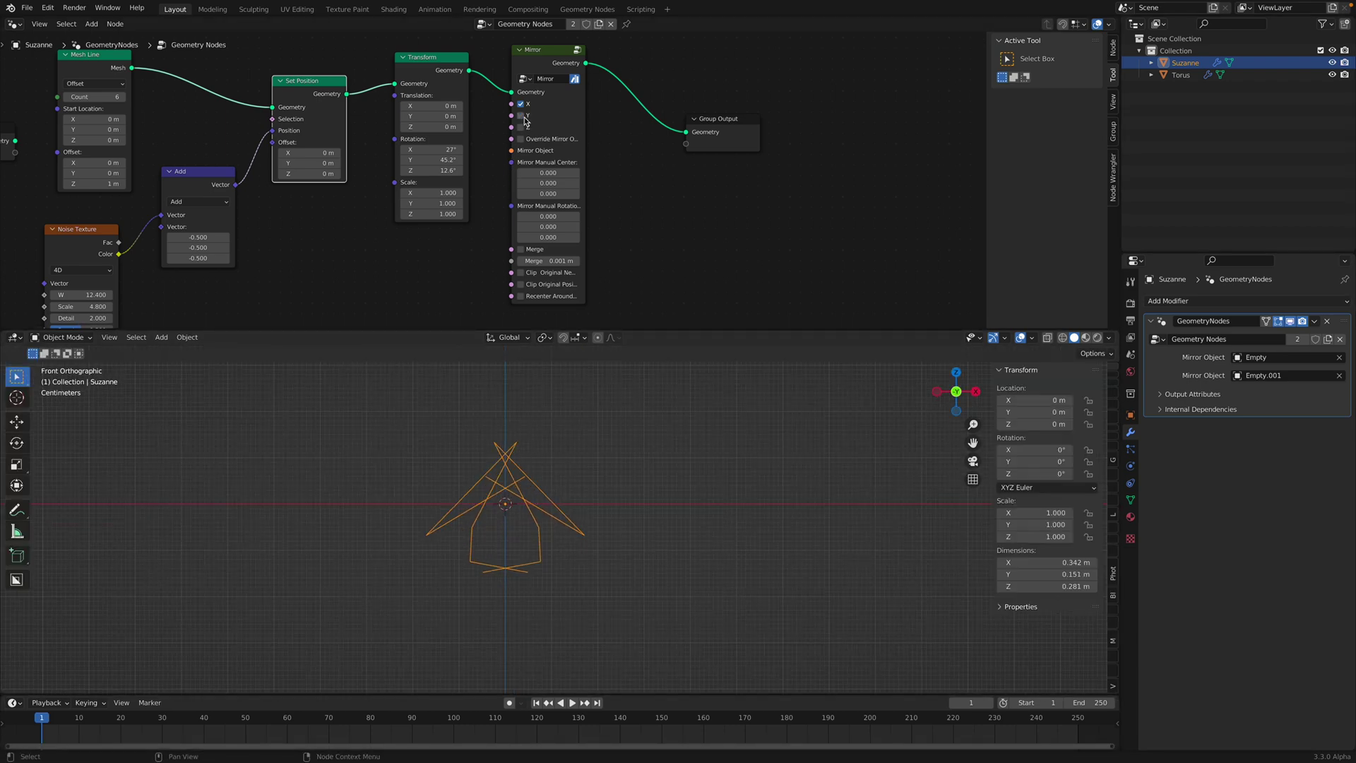
- Set Mesh Line's Count to 24 and the Noise Texture's W to 41, and save the file
middle_drag(342, 177, 404, 150)
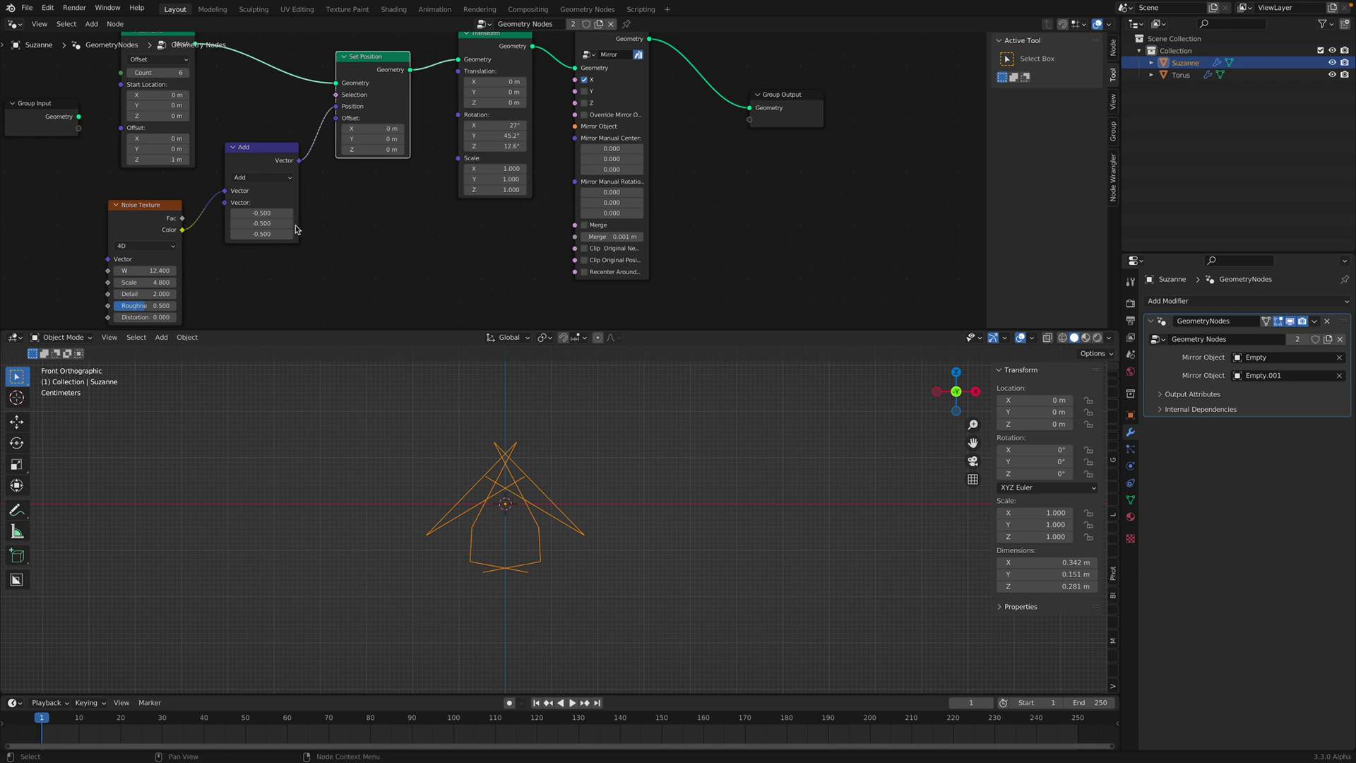
key(ctrl+s)
scroll(166, 275, down, 2)
middle_drag(166, 276, 245, 232)
drag(237, 224, 421, 223)
middle_drag(285, 106, 282, 134)
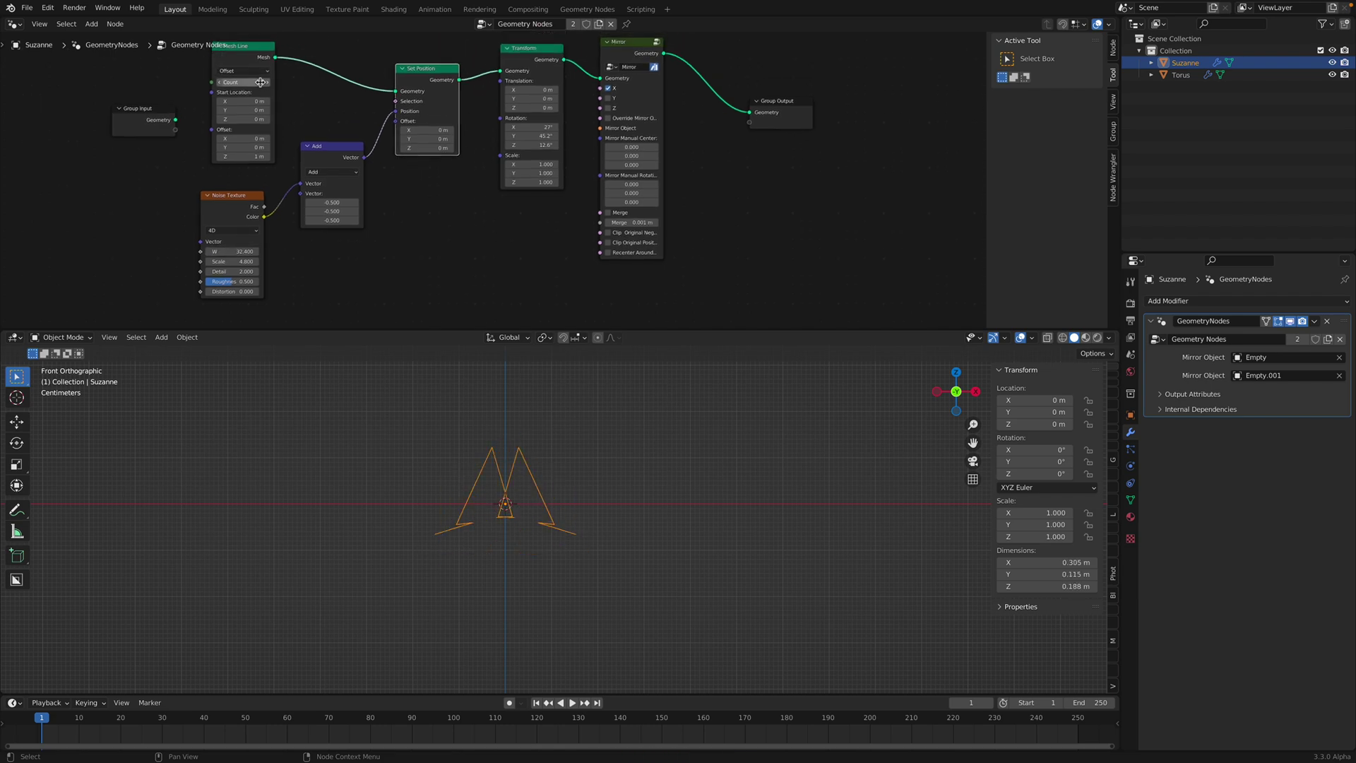
drag(260, 85, 325, 84)
drag(227, 254, 312, 254)
middle_drag(577, 476, 557, 508)
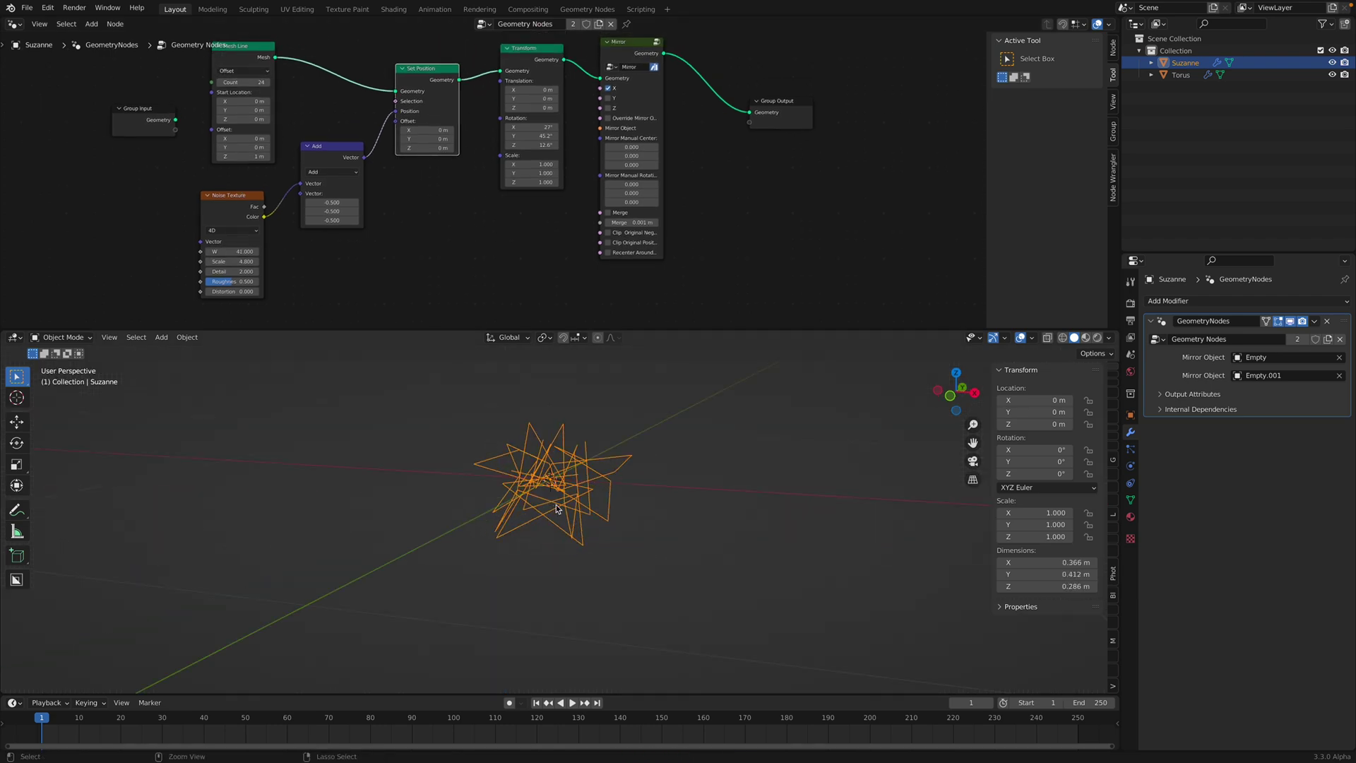
middle_drag(671, 140, 618, 167)
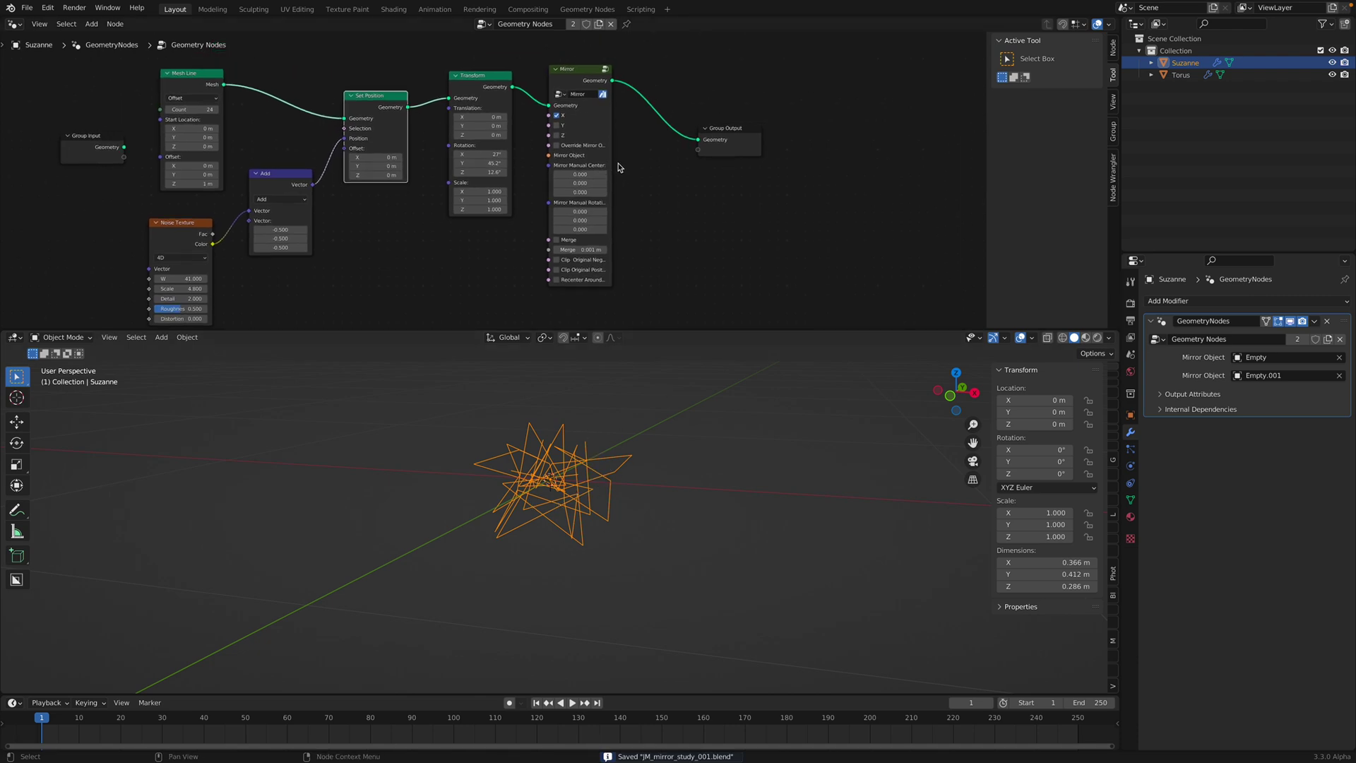
- Move Group Output farther from the Mirror node and look at the mirrored lines up close
drag(744, 130, 817, 134)
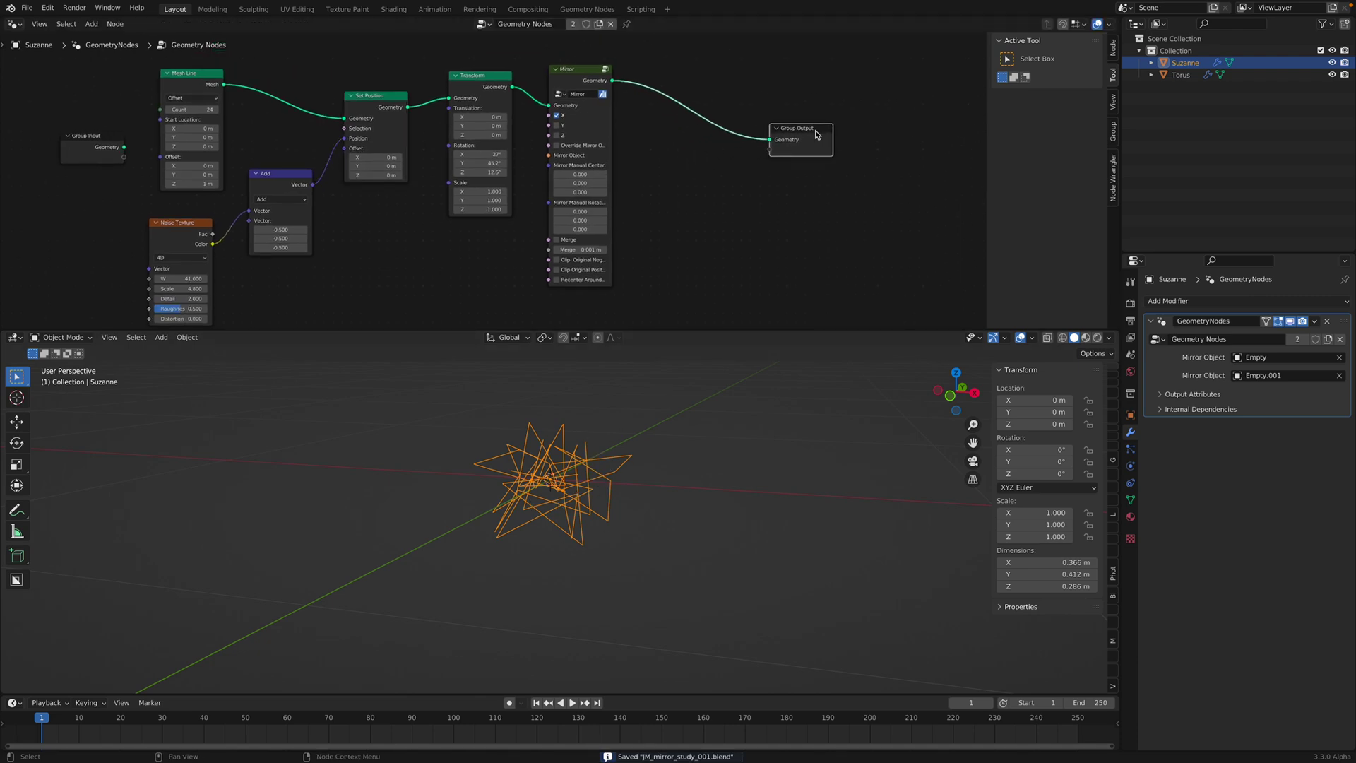
middle_drag(626, 418, 663, 438)
scroll(620, 425, up, 3)
scroll(663, 438, up, 1)
middle_drag(645, 228, 642, 209)
scroll(642, 208, up, 1)
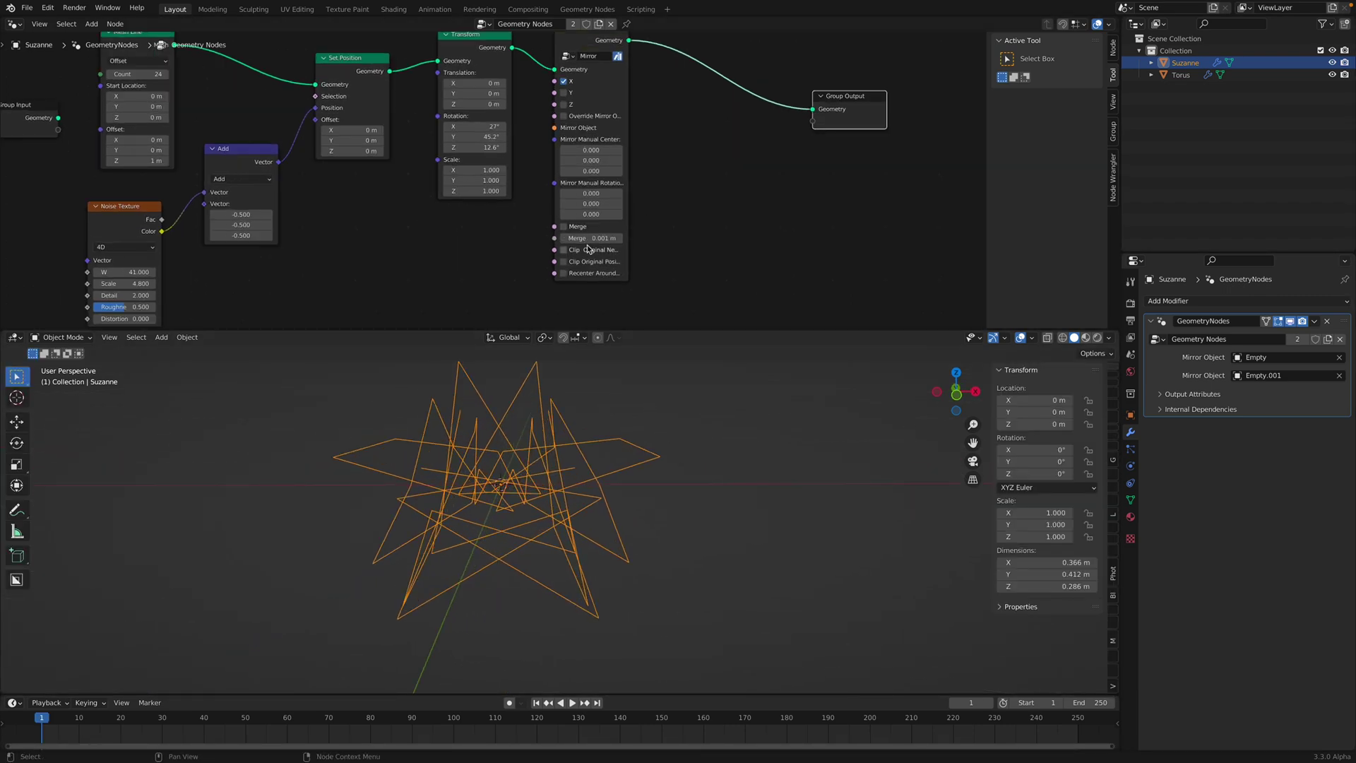
- Enable Clip Original Positive on the Mirror node, save the file and view the lines from the front
click(595, 262)
click(595, 262)
click(596, 263)
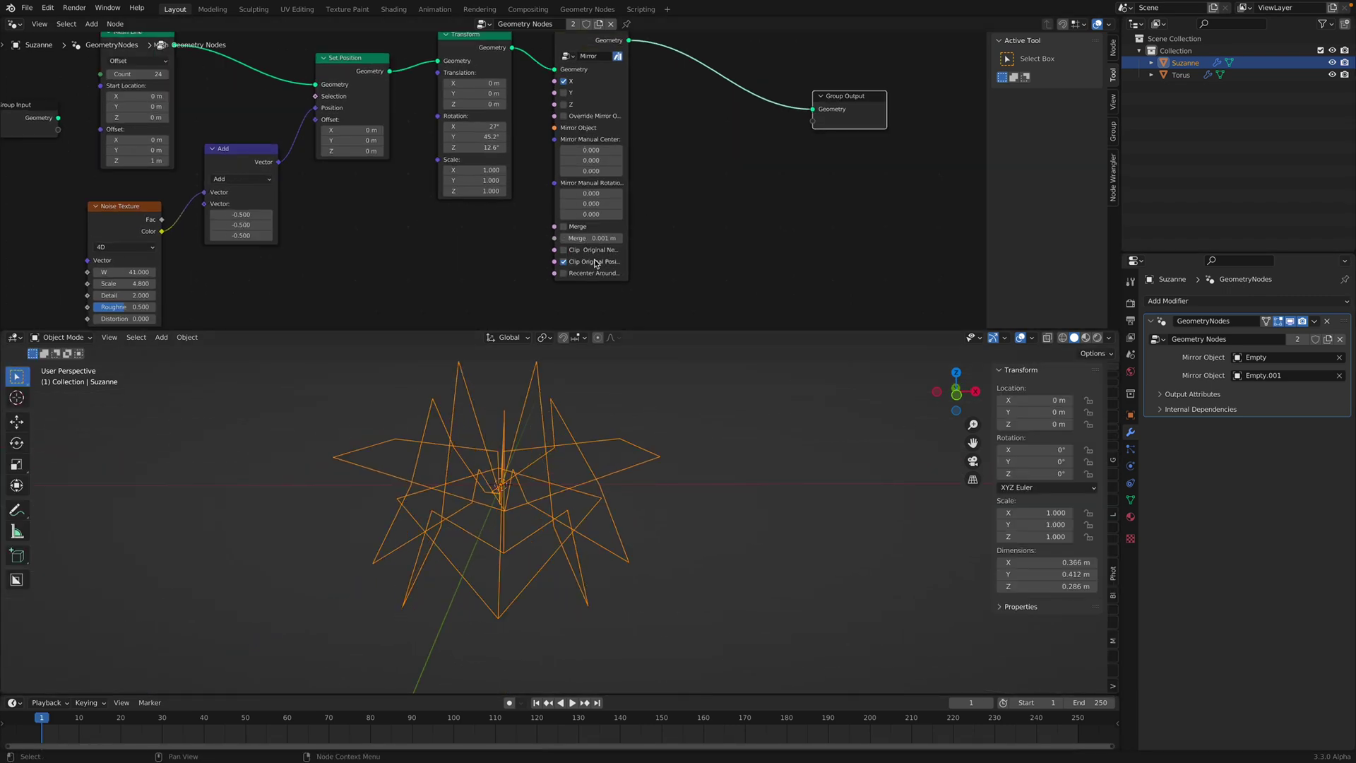
middle_drag(656, 452, 644, 450)
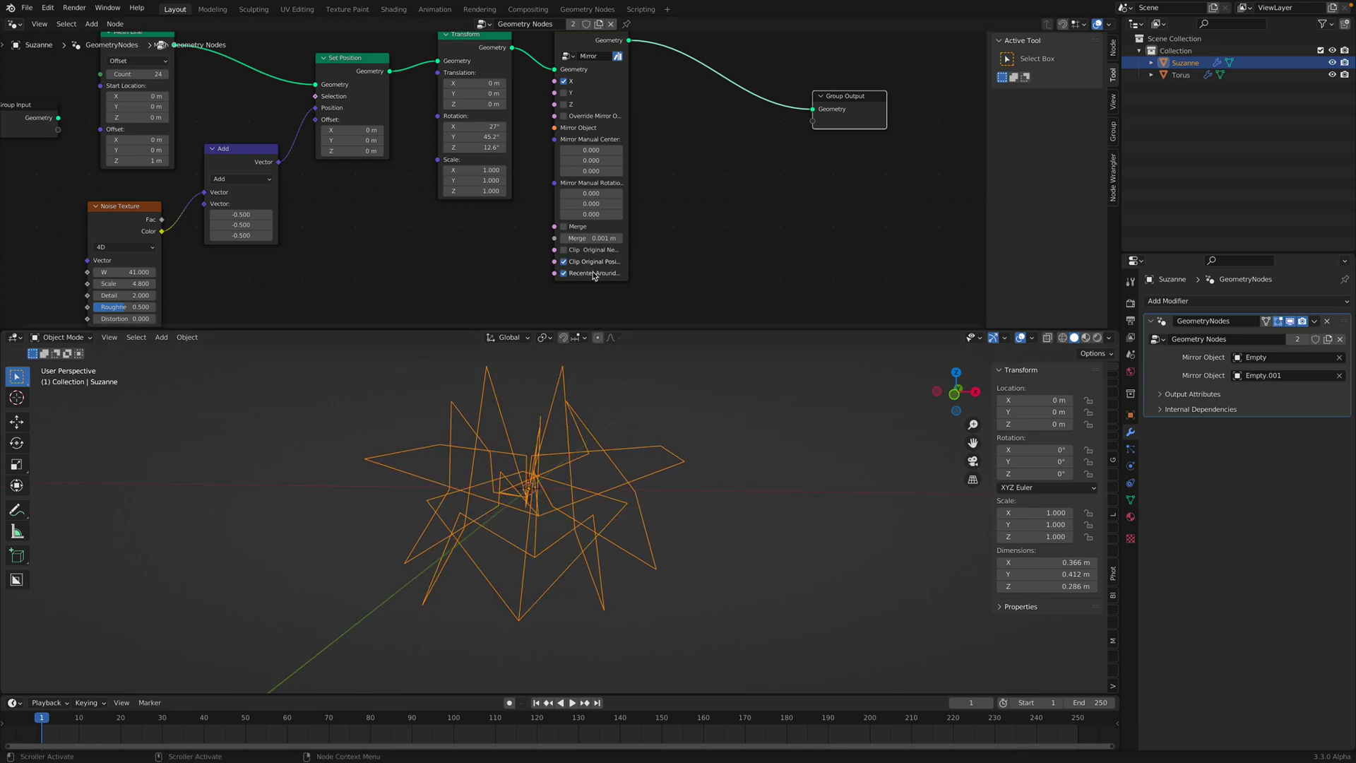
key(ctrl+s)
click(955, 401)
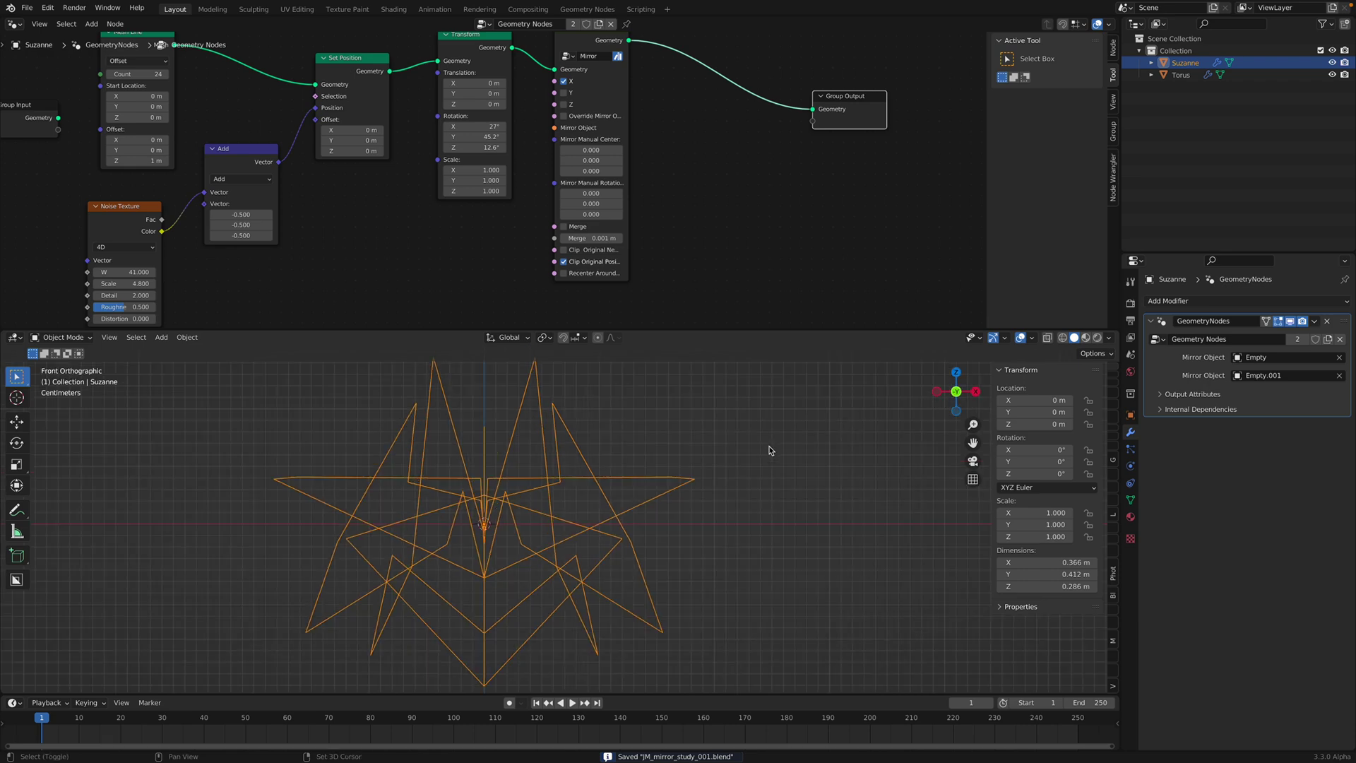
- Set the Noise Texture's W to 51.6 and view the new shape in perspective
middle_drag(186, 256, 213, 232)
drag(151, 248, 205, 248)
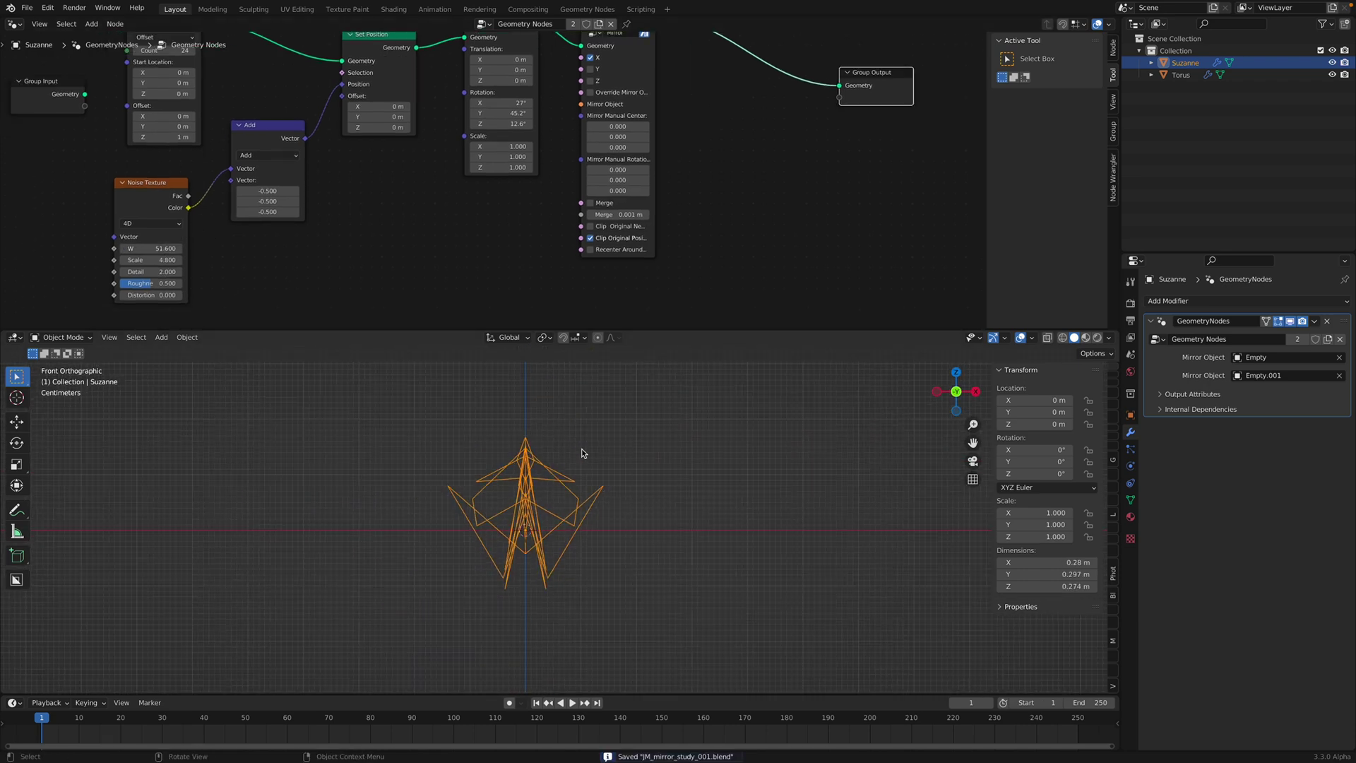
middle_drag(582, 448, 605, 472)
- Insert a second Mirror node between the first Mirror and Group Output, with X, Y and Z enabled
middle_drag(729, 69, 574, 168)
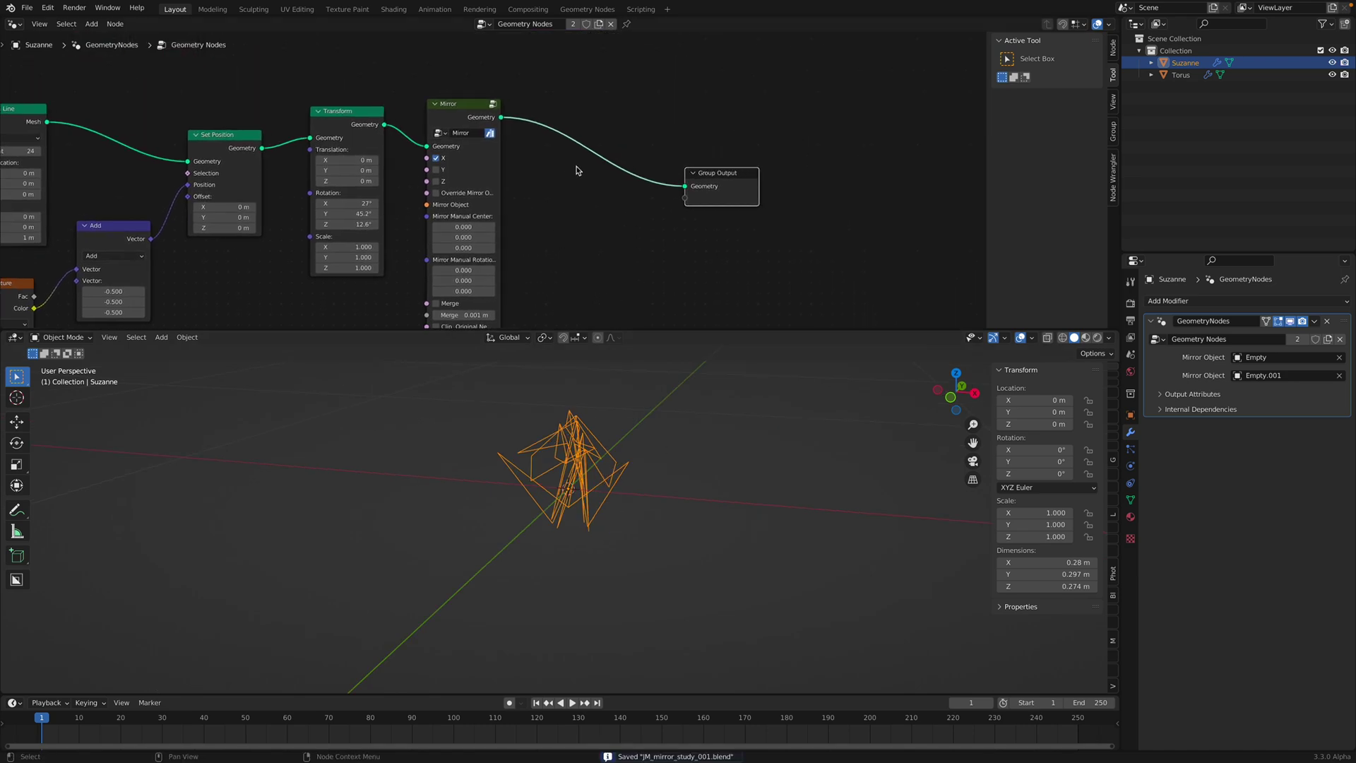
drag(740, 176, 819, 184)
middle_drag(530, 142, 506, 108)
click(455, 87)
key(shift+a)
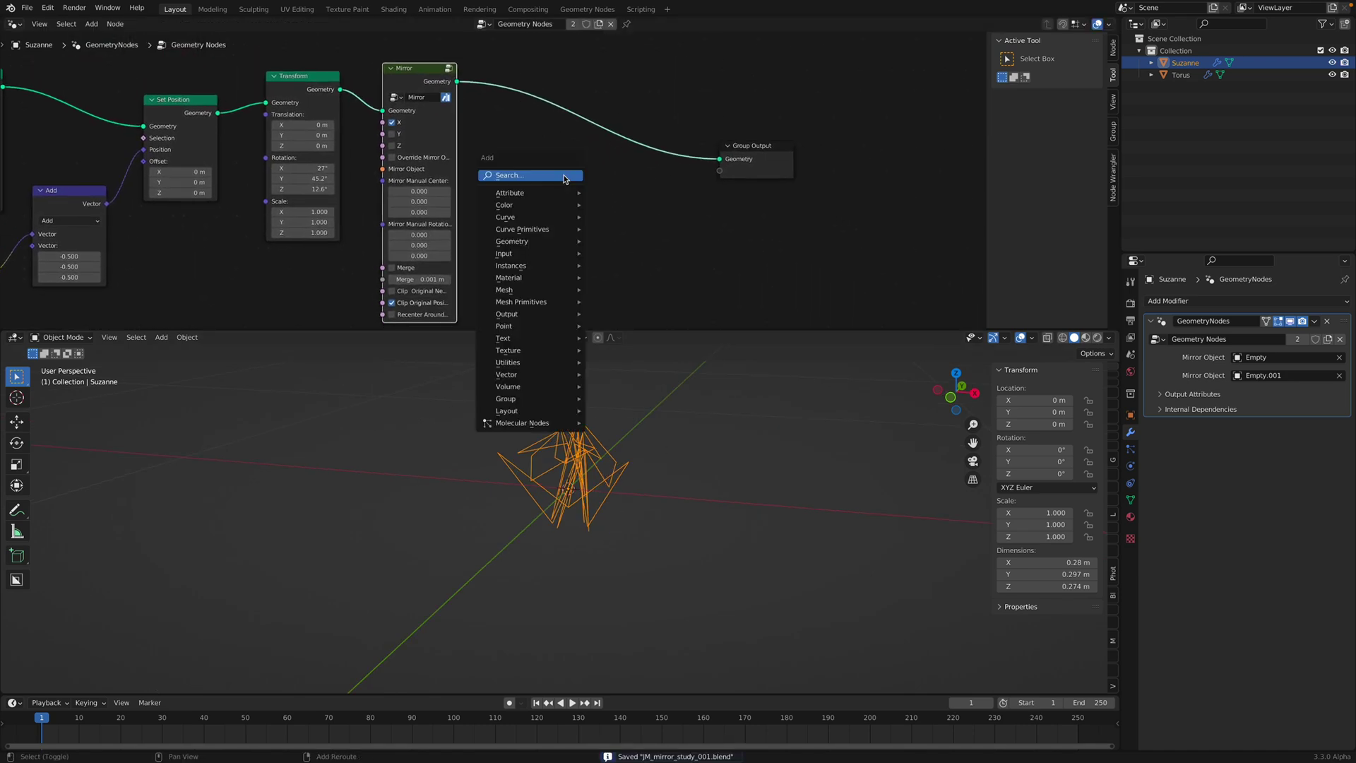
text(mirro)
key(Return)
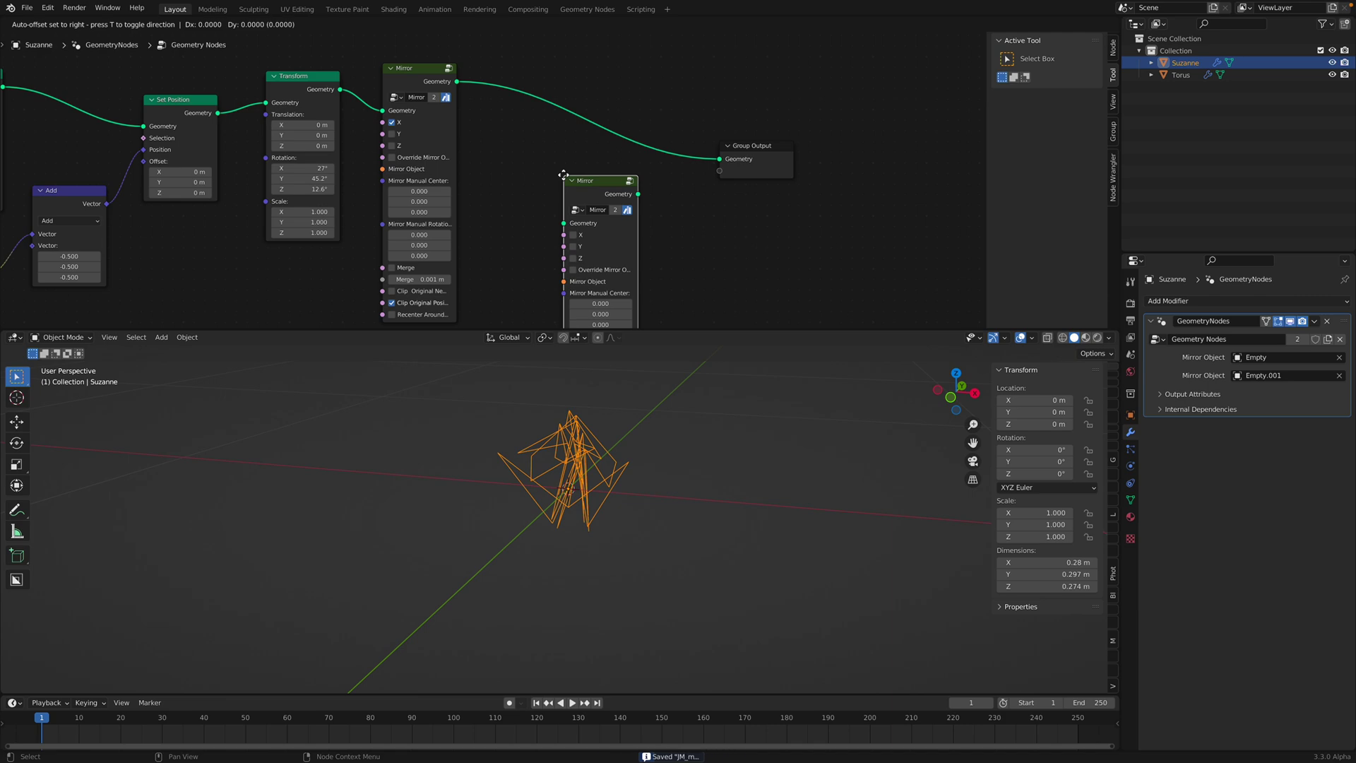
click(618, 99)
drag(597, 133, 598, 144)
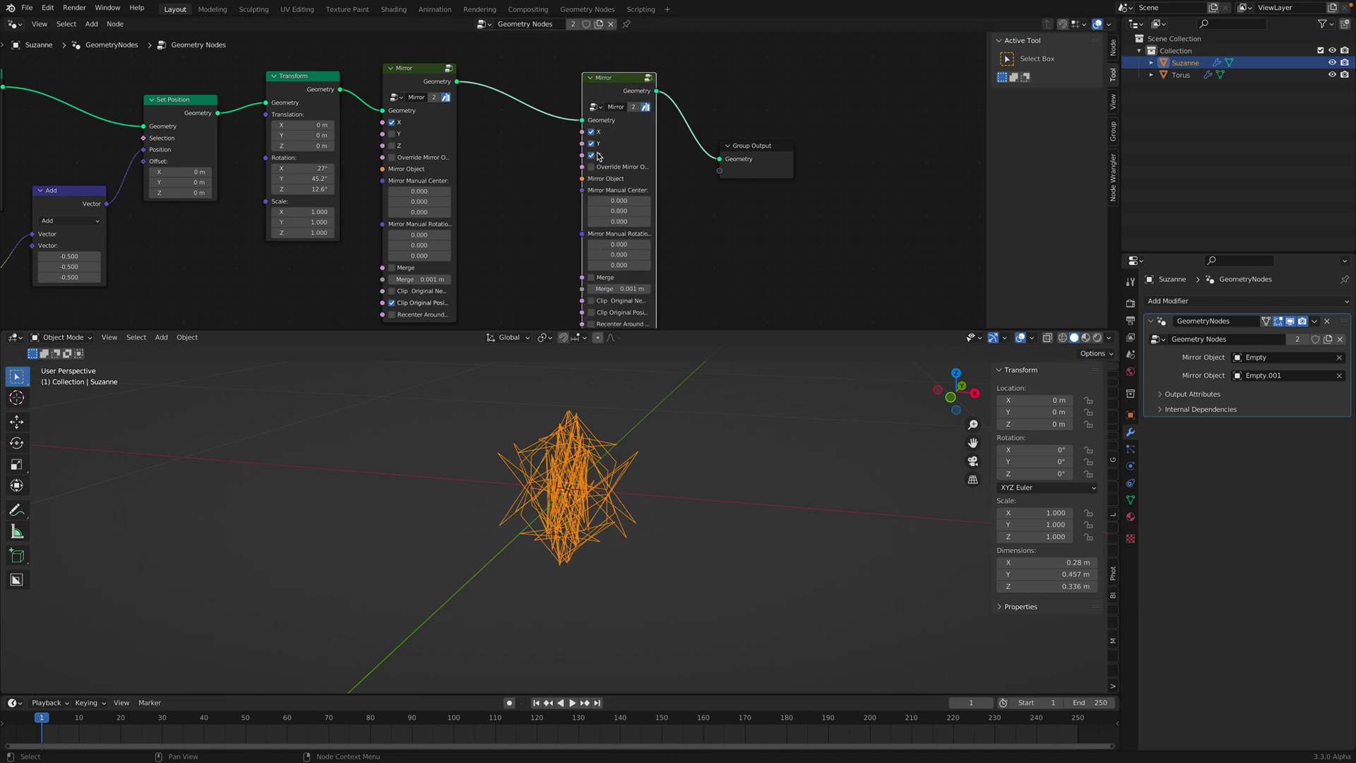
- Try Clip Original Positive on the second Mirror node and turn it off again
middle_drag(634, 480, 638, 541)
middle_drag(643, 199, 648, 181)
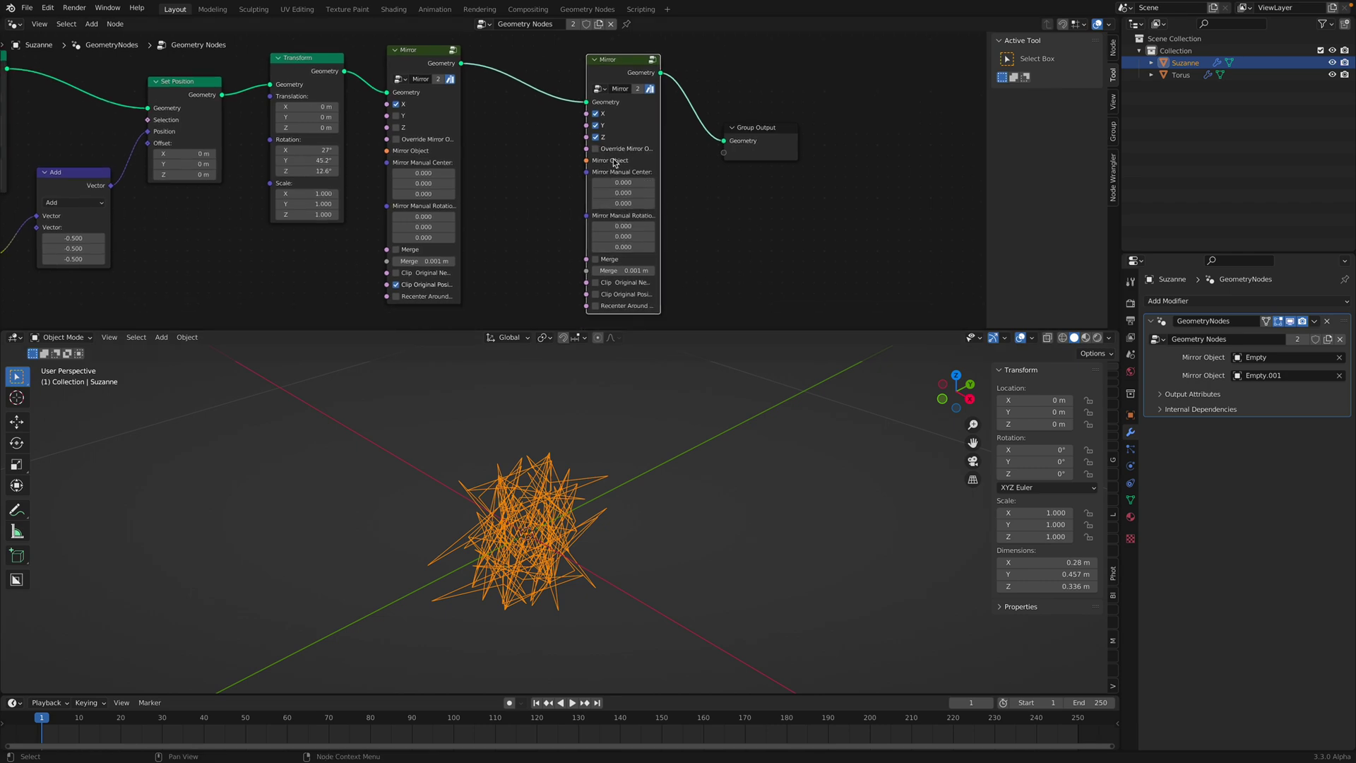
click(626, 294)
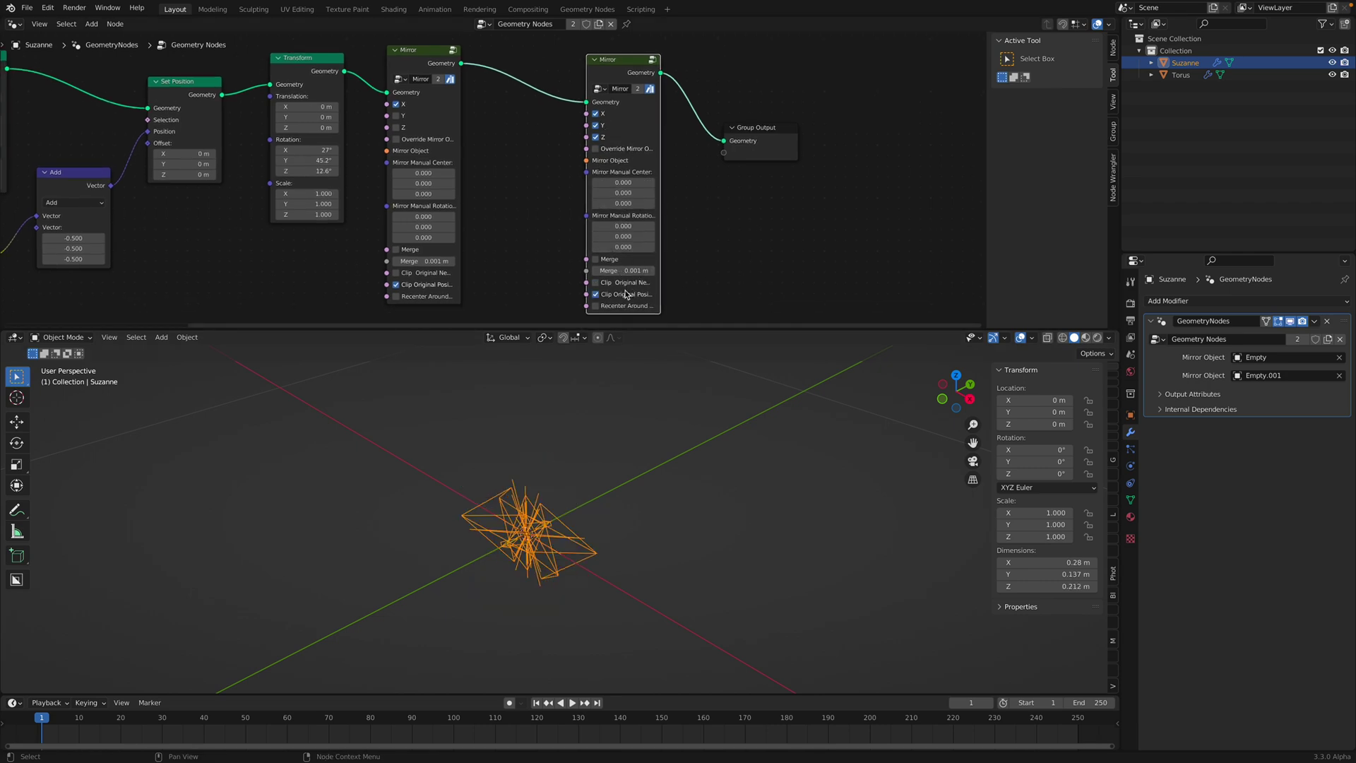
click(626, 294)
- Enable Override Mirror Object on the second Mirror node and set its Mirror Manual Rotation to 3.8, 2.8 and 4
middle_drag(646, 410, 603, 243)
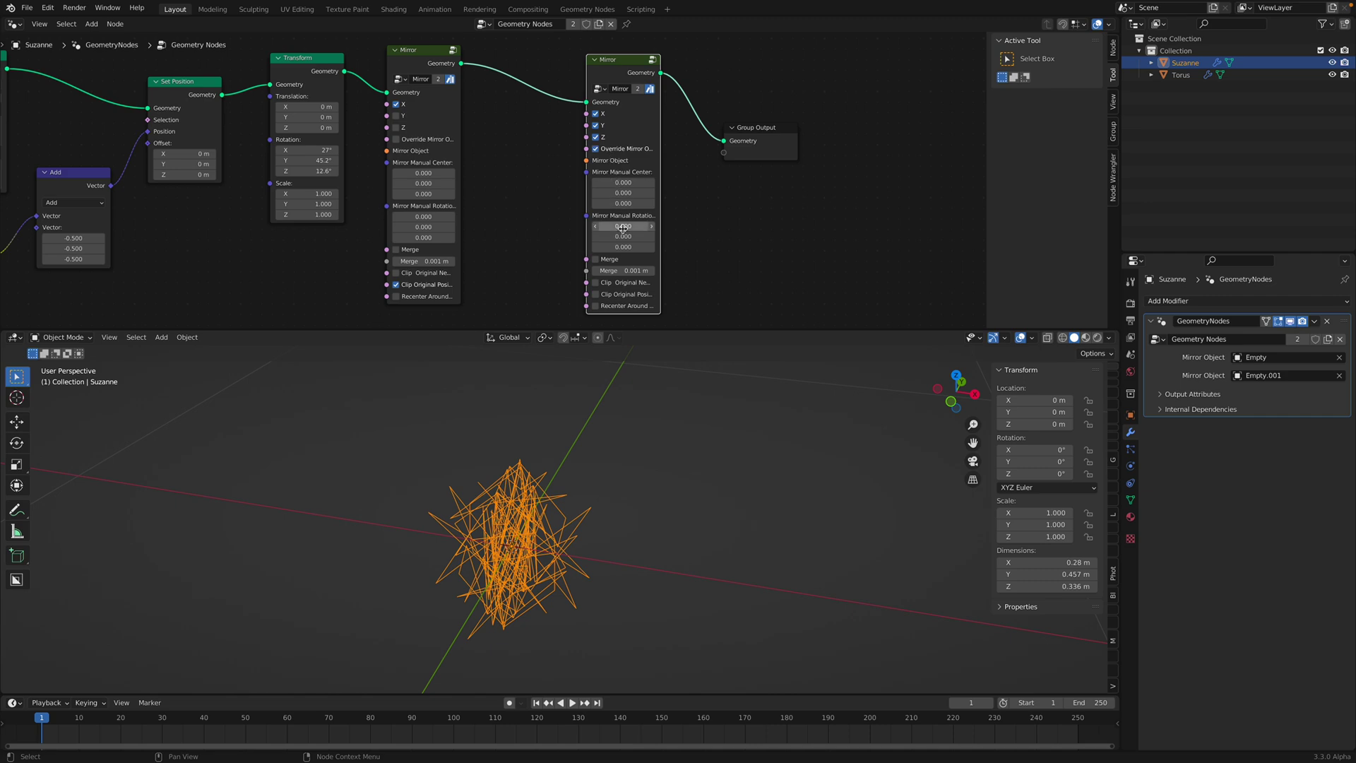
drag(623, 227, 650, 226)
drag(623, 236, 643, 237)
drag(623, 248, 624, 183)
middle_drag(679, 473, 702, 499)
scroll(702, 500, down, 2)
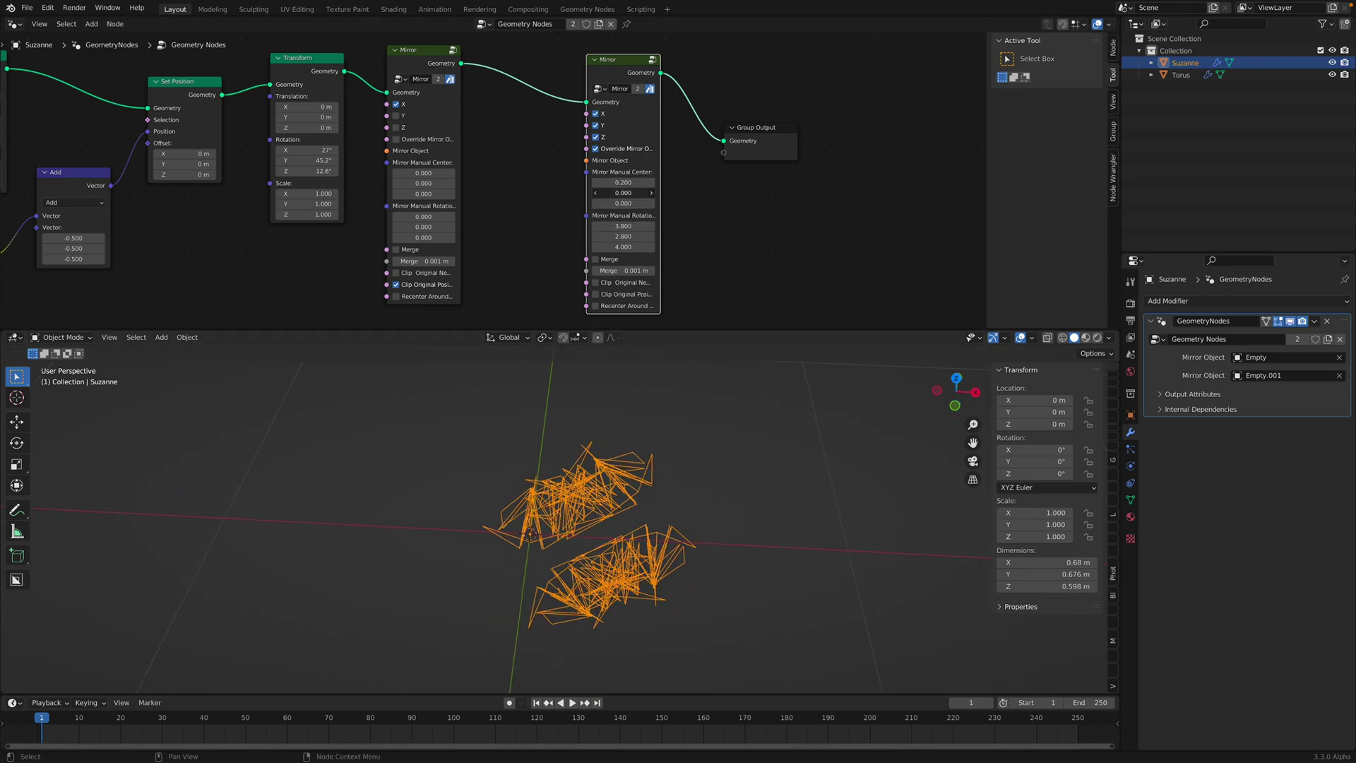
- Try a Mirror Manual Center of 0.2 on all axes, reset it to 0, and spread out the Mirror and Group Output nodes
drag(623, 192, 646, 193)
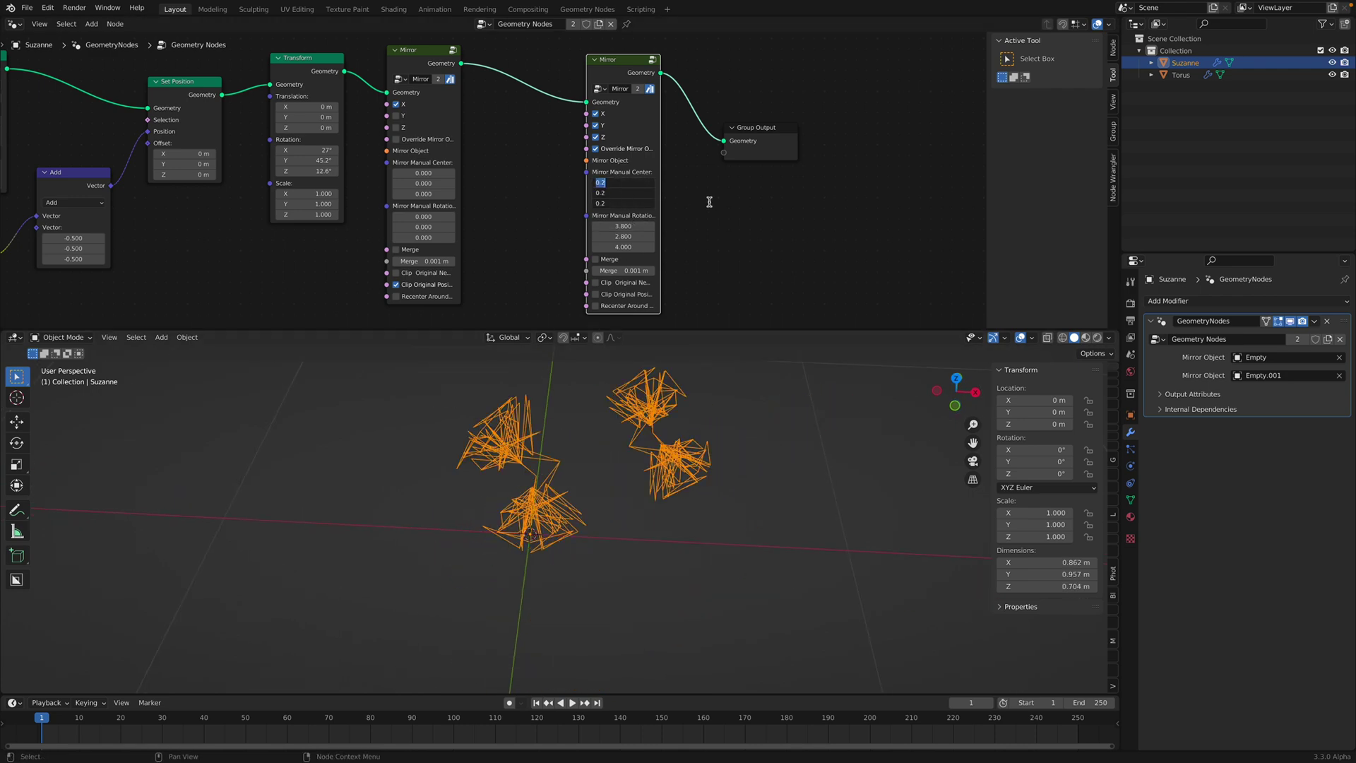
key(Return)
middle_drag(717, 203, 693, 199)
drag(728, 128, 825, 120)
drag(626, 62, 588, 59)
middle_drag(619, 121, 651, 197)
middle_drag(601, 494, 610, 492)
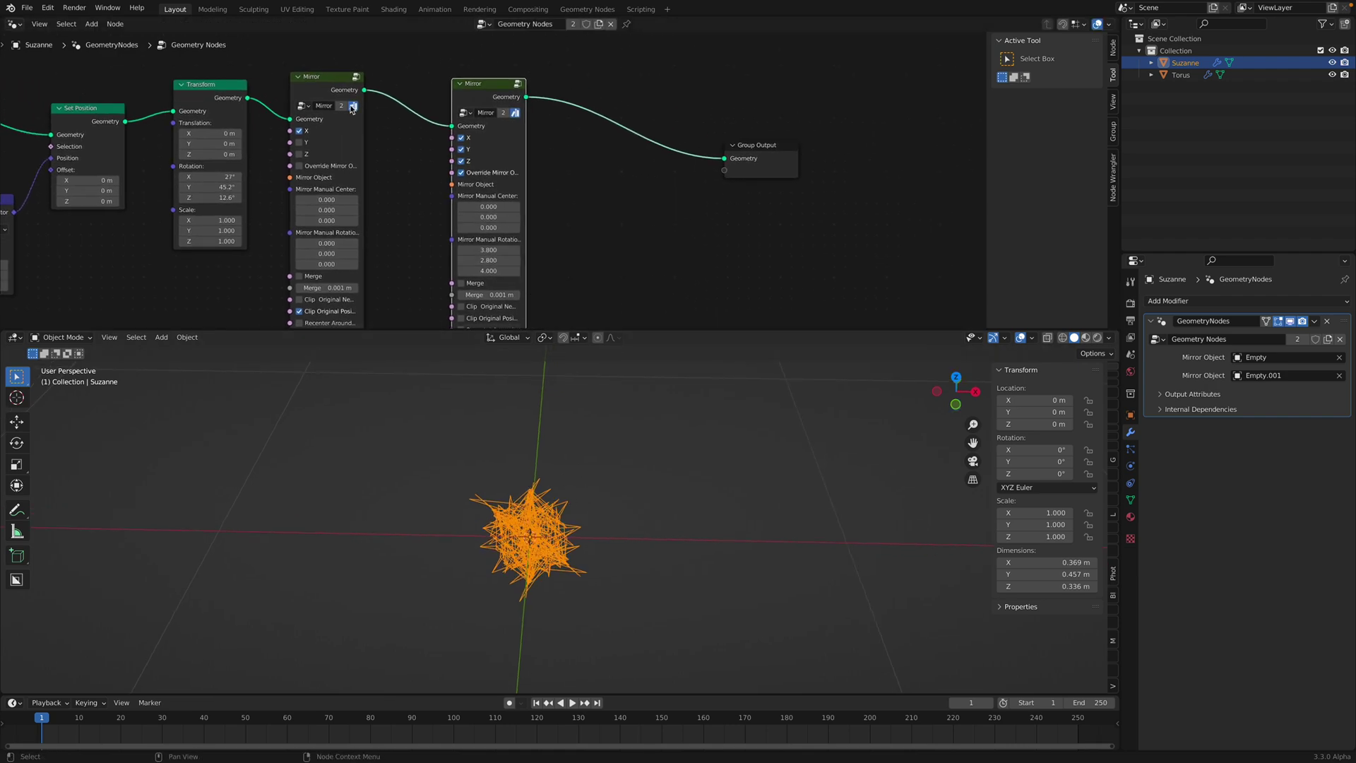
drag(352, 108, 361, 108)
key(shift+a)
text(m)
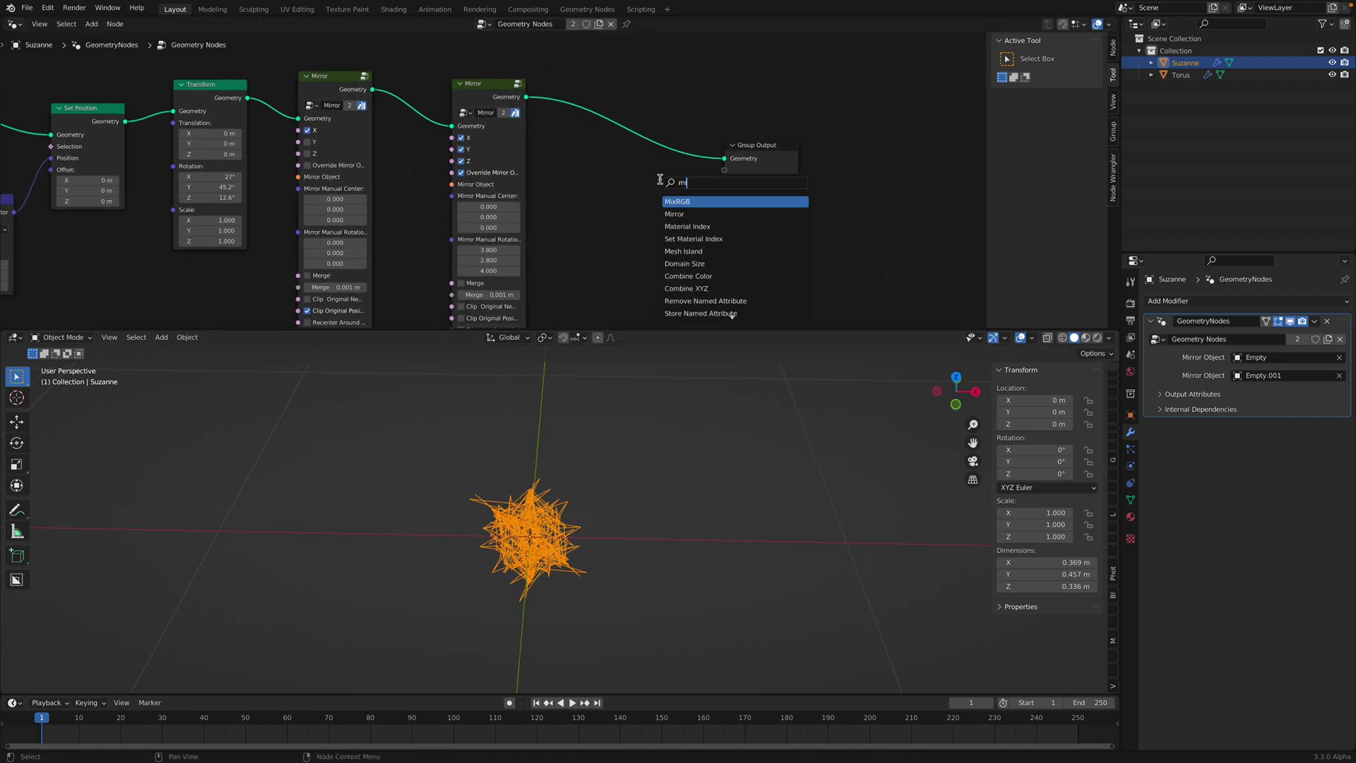
text(irro)
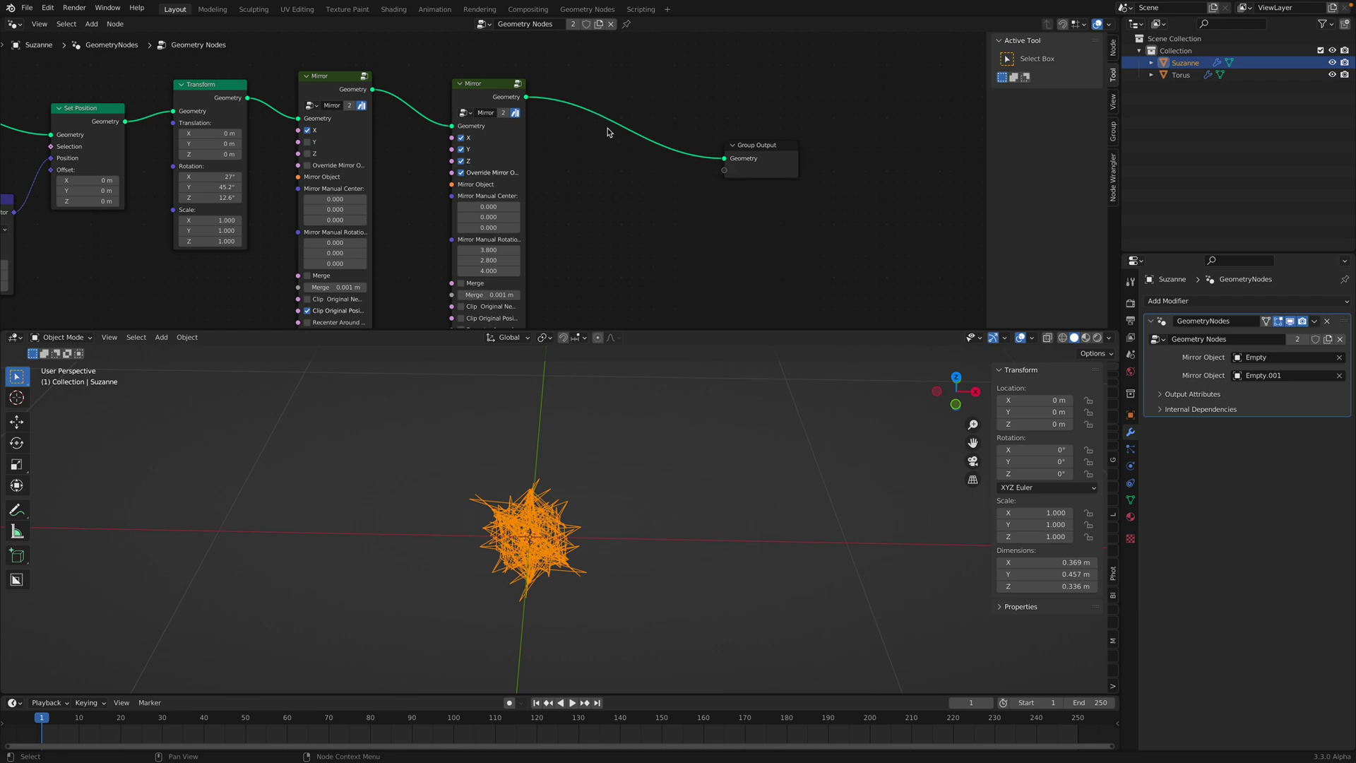
- Save the file and reposition the two Mirror nodes closer to each other
middle_drag(573, 144, 607, 134)
key(ctrl+s)
middle_drag(648, 459, 626, 439)
scroll(625, 440, up, 2)
scroll(541, 190, down, 2)
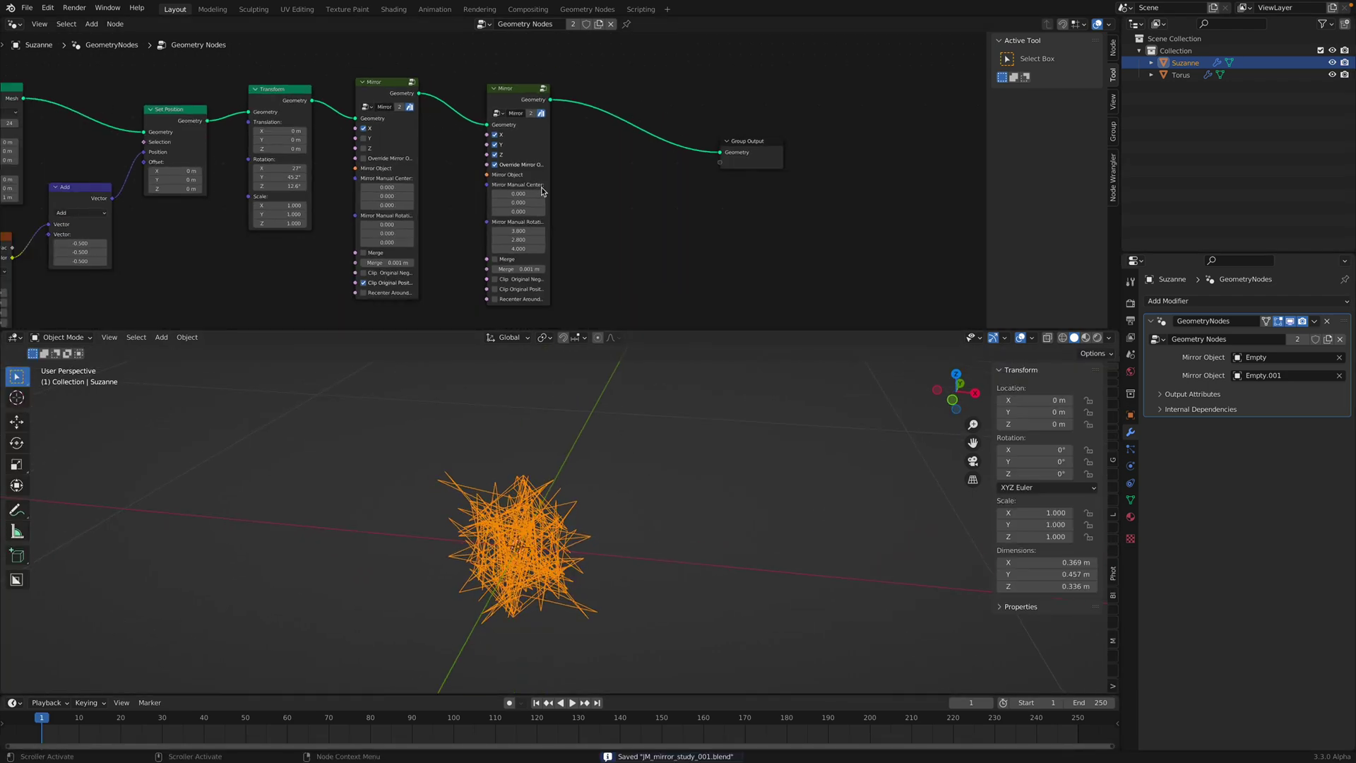
middle_drag(541, 191, 516, 202)
drag(503, 102, 512, 94)
drag(376, 95, 404, 76)
- Insert a Split Edges node between the second Mirror node and Group Output
key(shift+a)
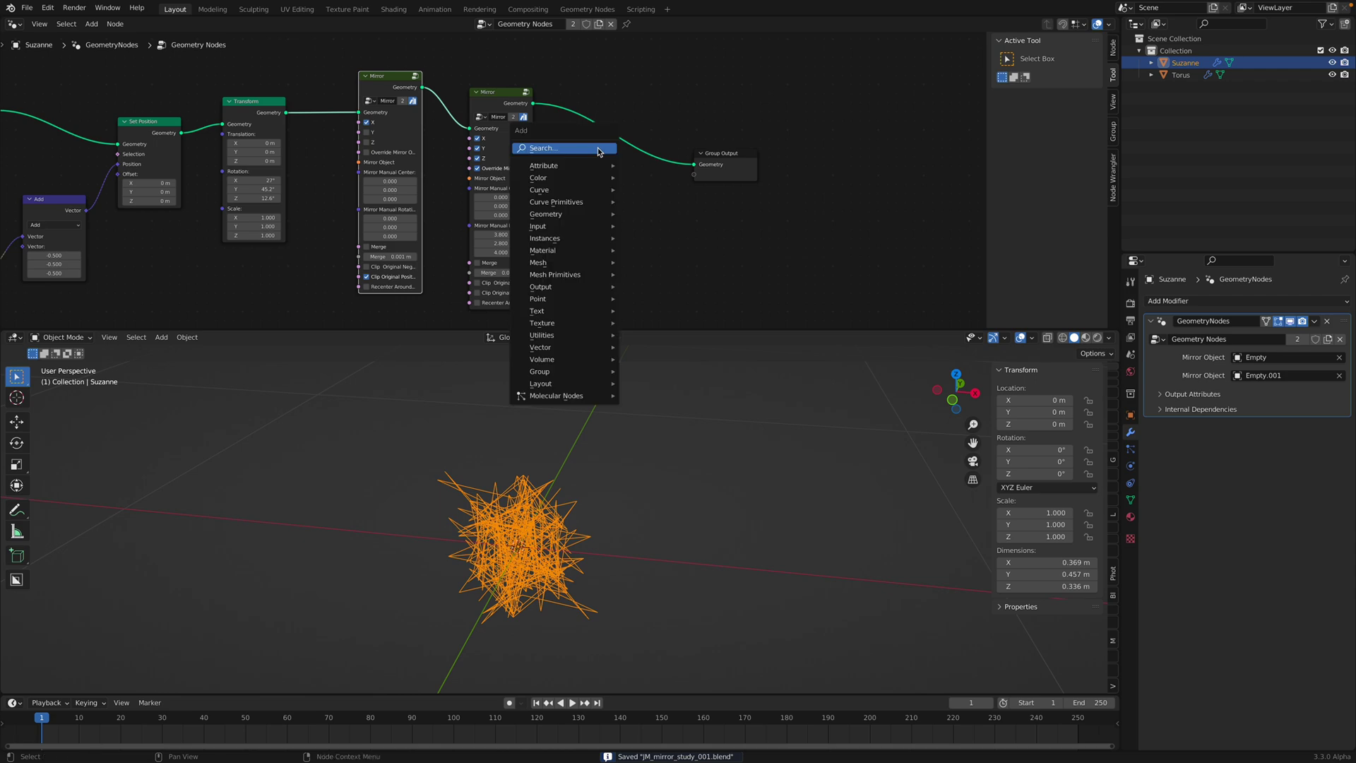
click(599, 149)
text(spli)
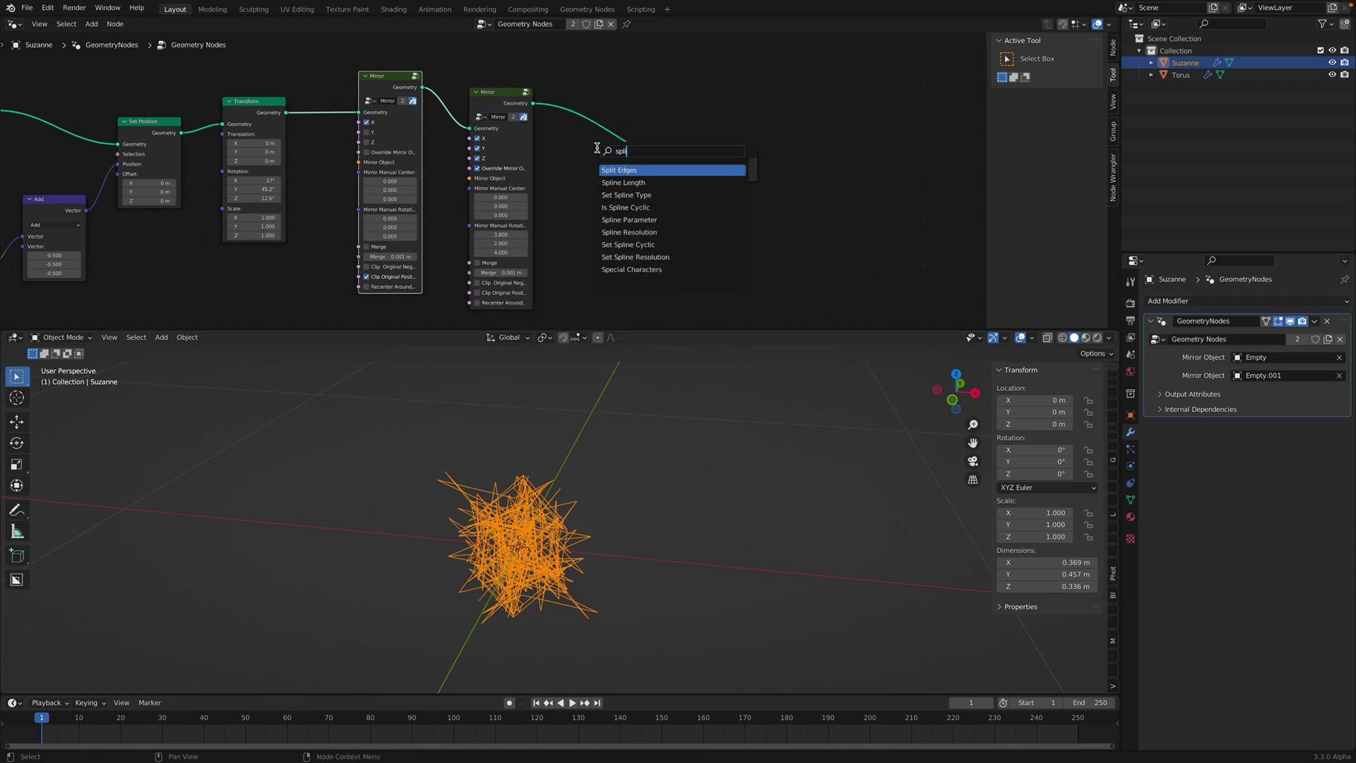
key(Return)
click(593, 137)
scroll(599, 136, up, 2)
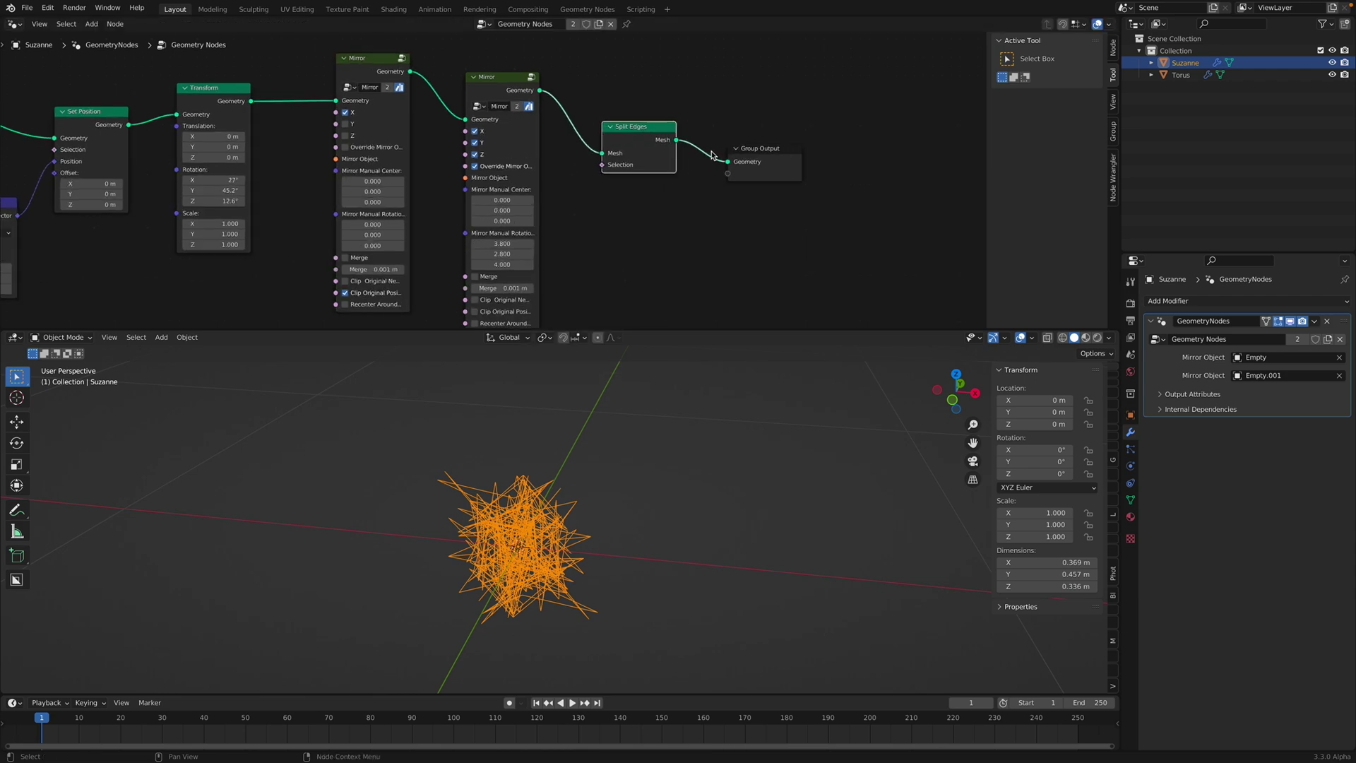
- Move Group Output away and insert an Extrude Mesh node after Split Edges
drag(736, 151, 791, 163)
key(shift+a)
click(780, 152)
text(ex)
key(Return)
click(756, 165)
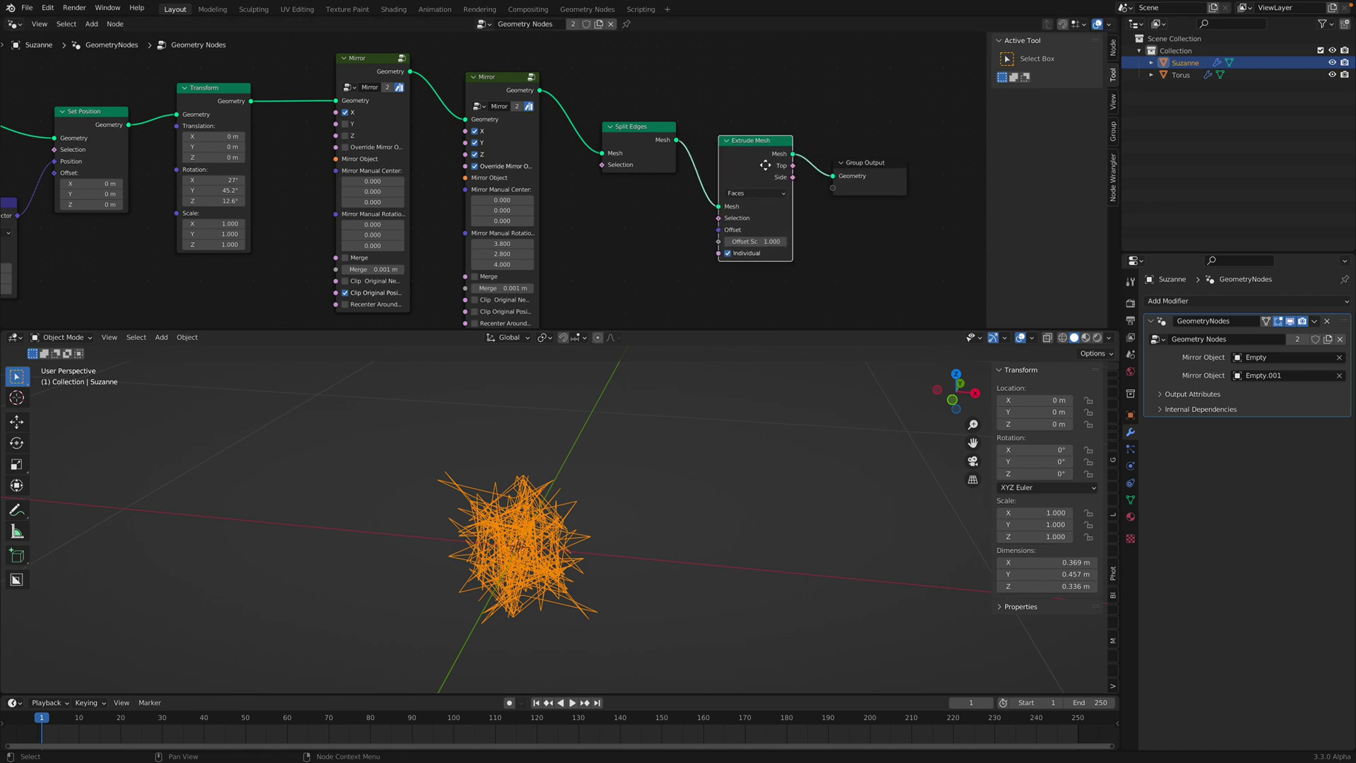
- Switch Extrude Mesh to Edges and set its Offset Scale first to 0.2, and finally reduce it to 0.02
middle_drag(795, 164, 714, 167)
drag(781, 166, 804, 167)
click(683, 197)
click(684, 219)
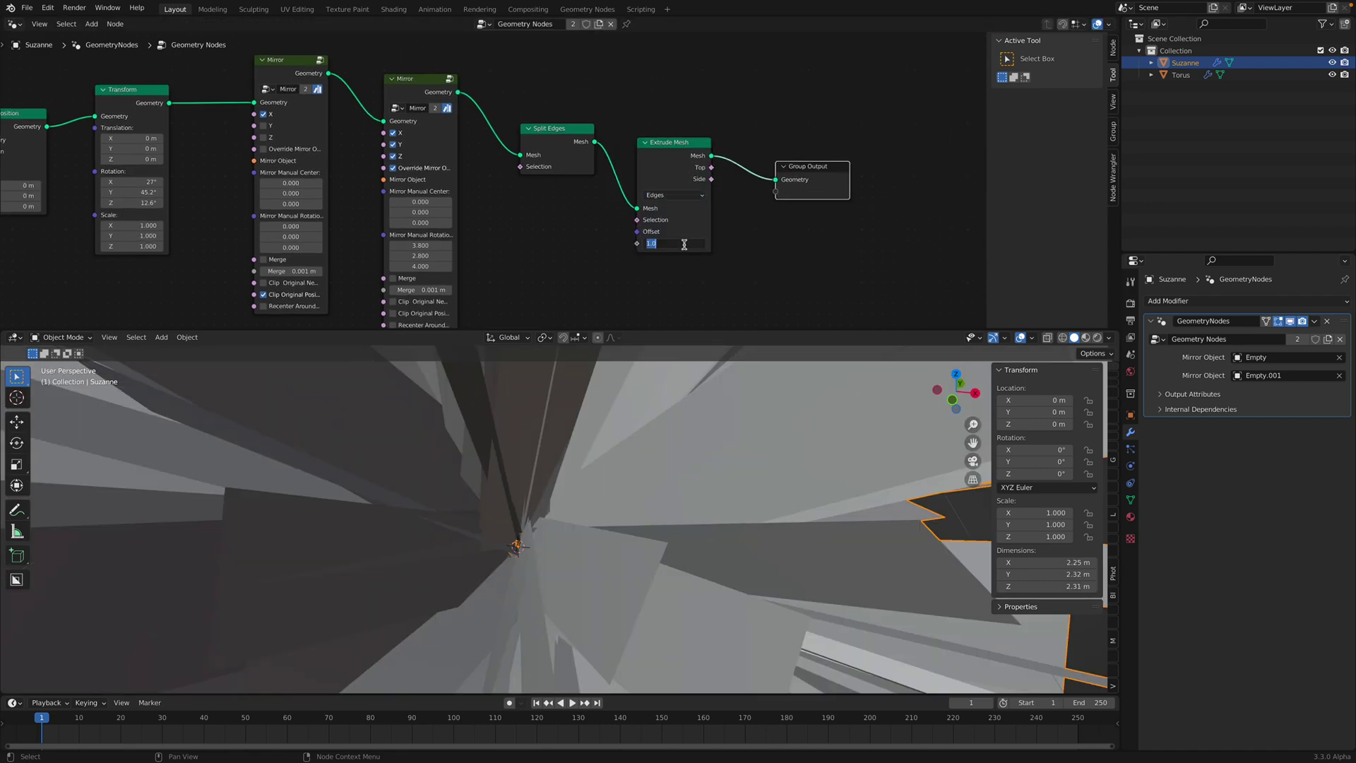
text(0.2)
key(Return)
scroll(677, 261, down, 1)
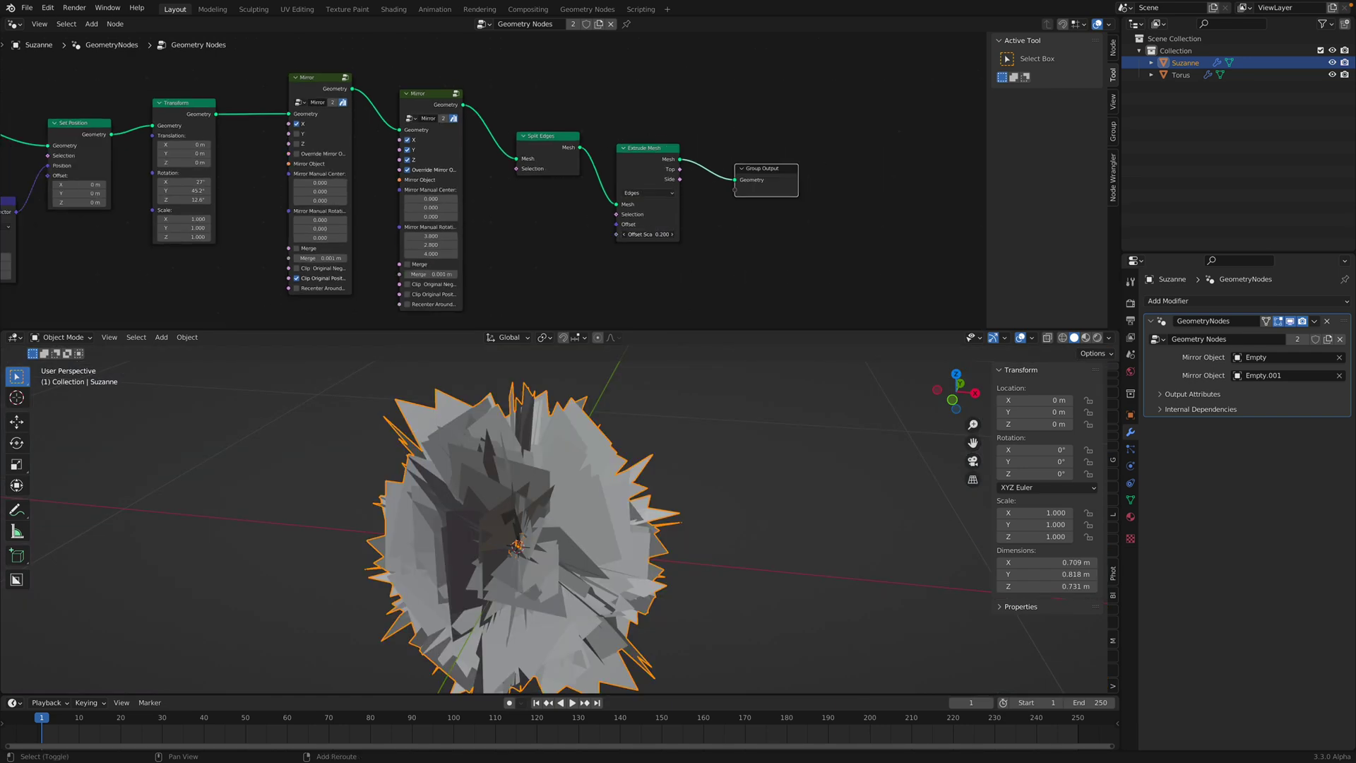
drag(648, 235, 636, 234)
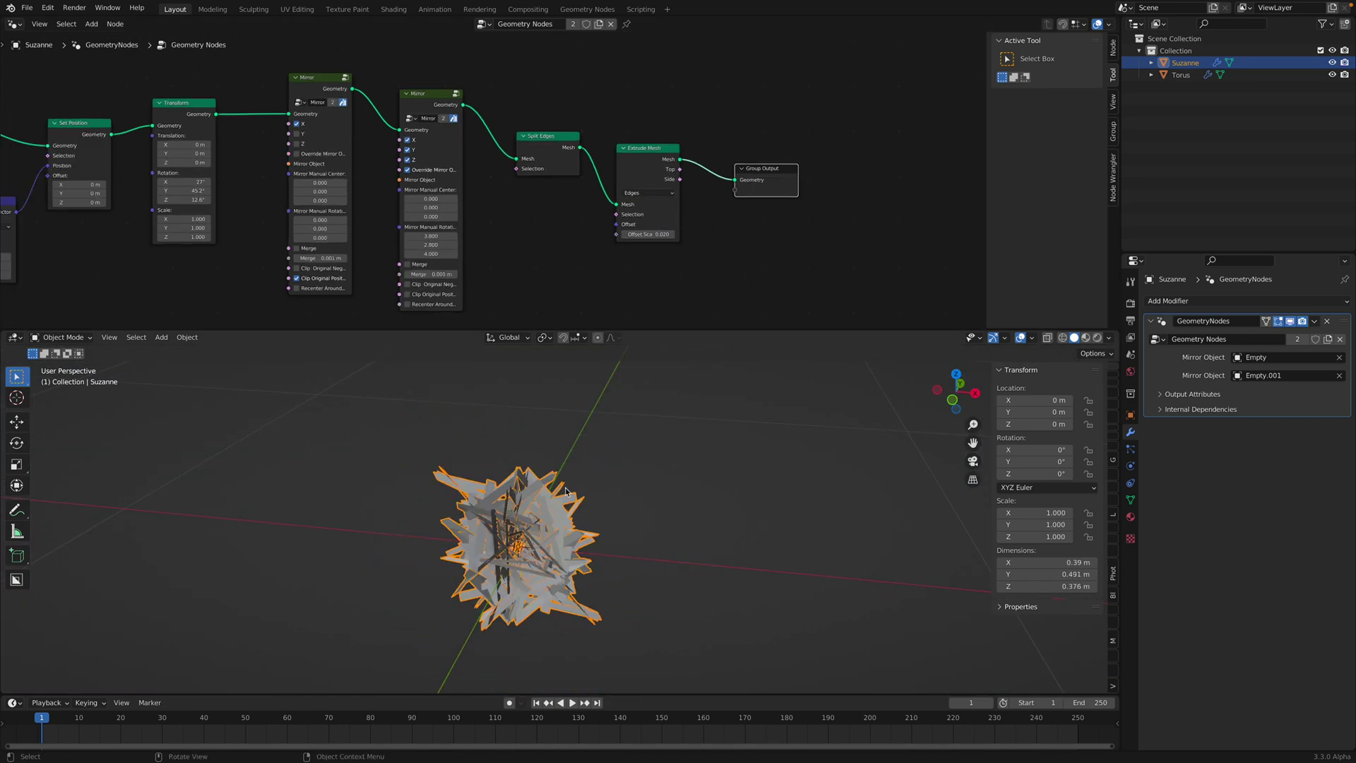
- Move Group Output farther away from Extrude Mesh and save the file
middle_drag(567, 492, 595, 490)
middle_drag(594, 488, 564, 482)
drag(772, 164, 804, 171)
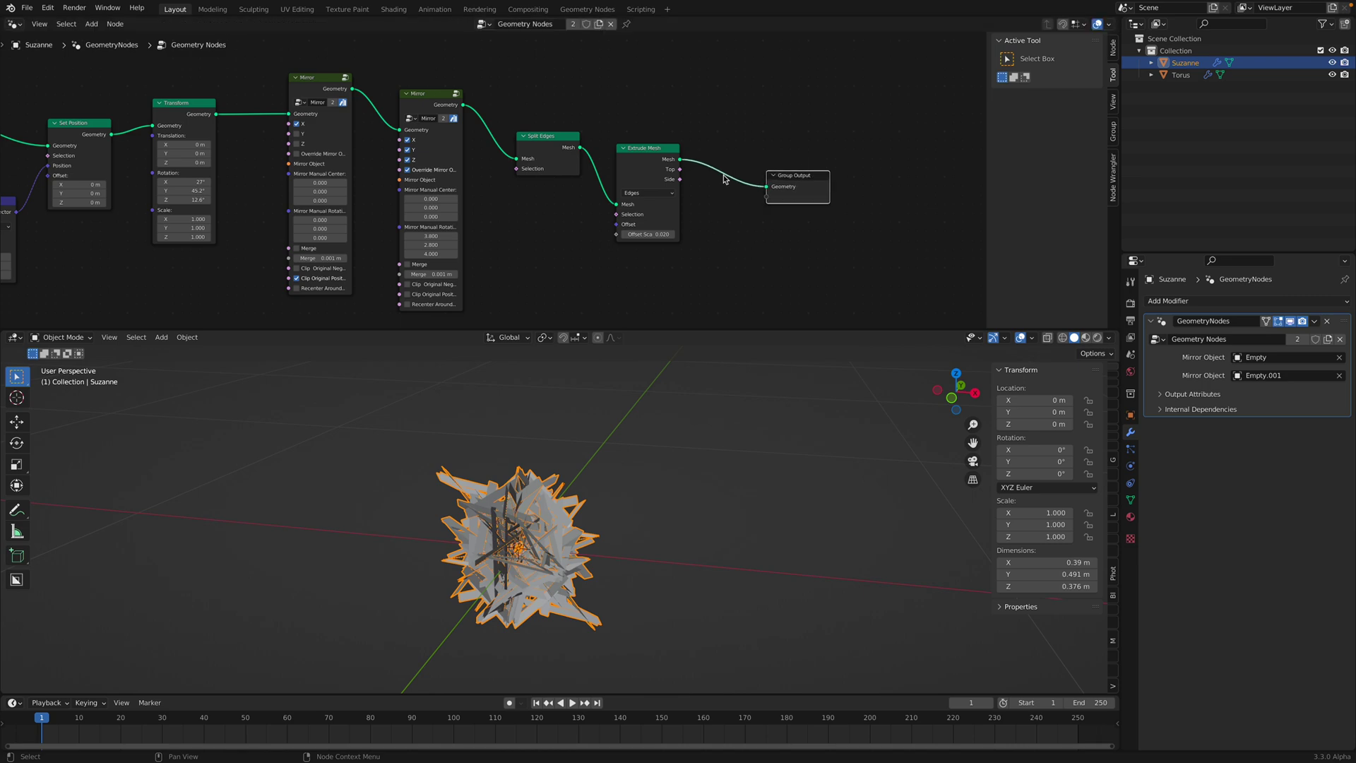
scroll(724, 179, up, 1)
middle_drag(743, 175, 606, 178)
drag(717, 175, 768, 177)
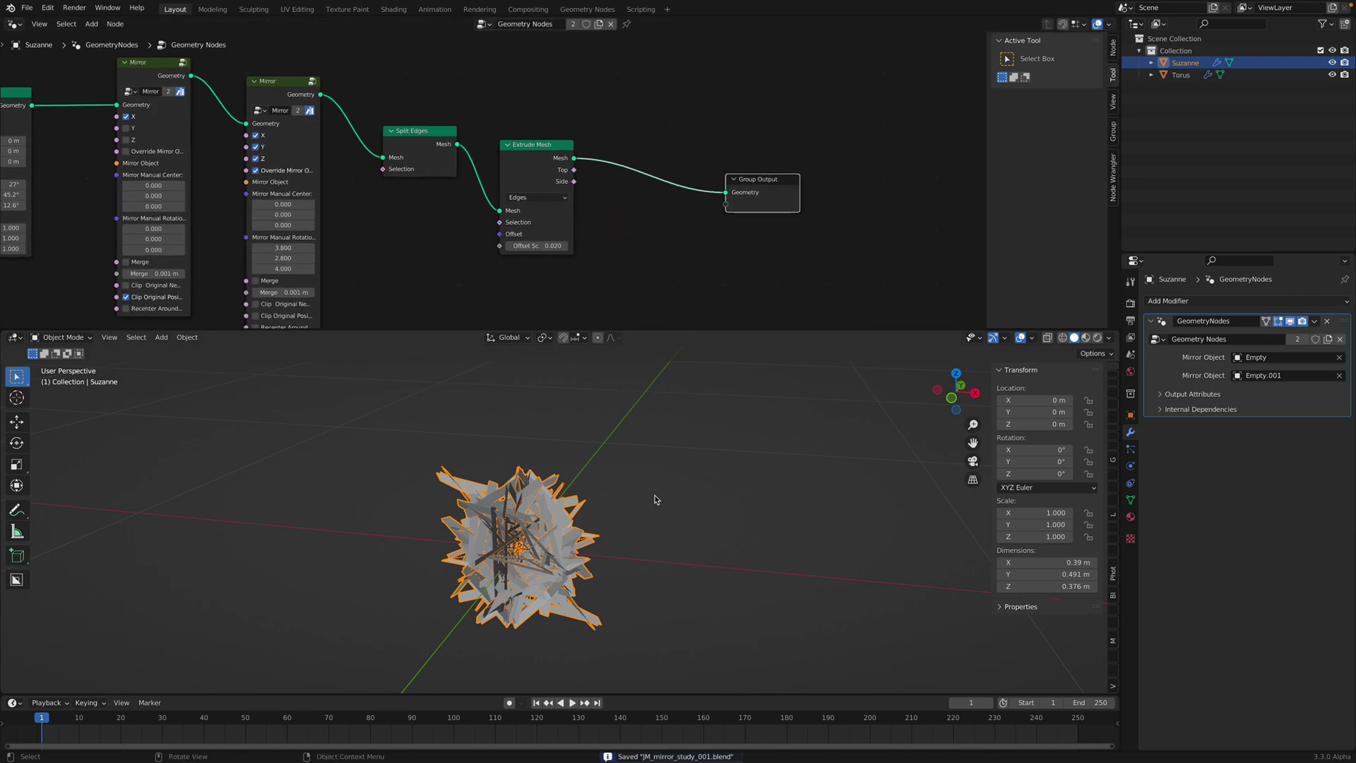
middle_drag(657, 498, 638, 497)
key(shift+a)
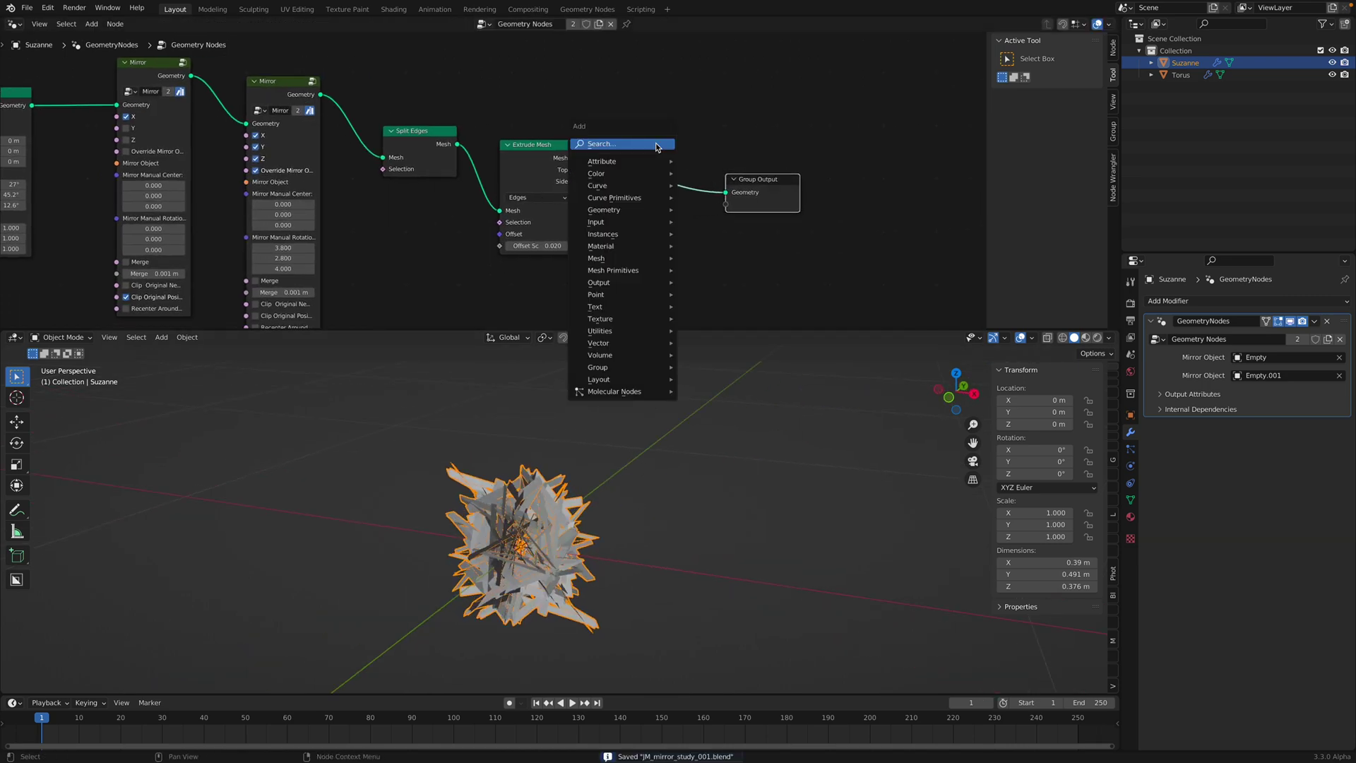
click(657, 144)
text(mirro)
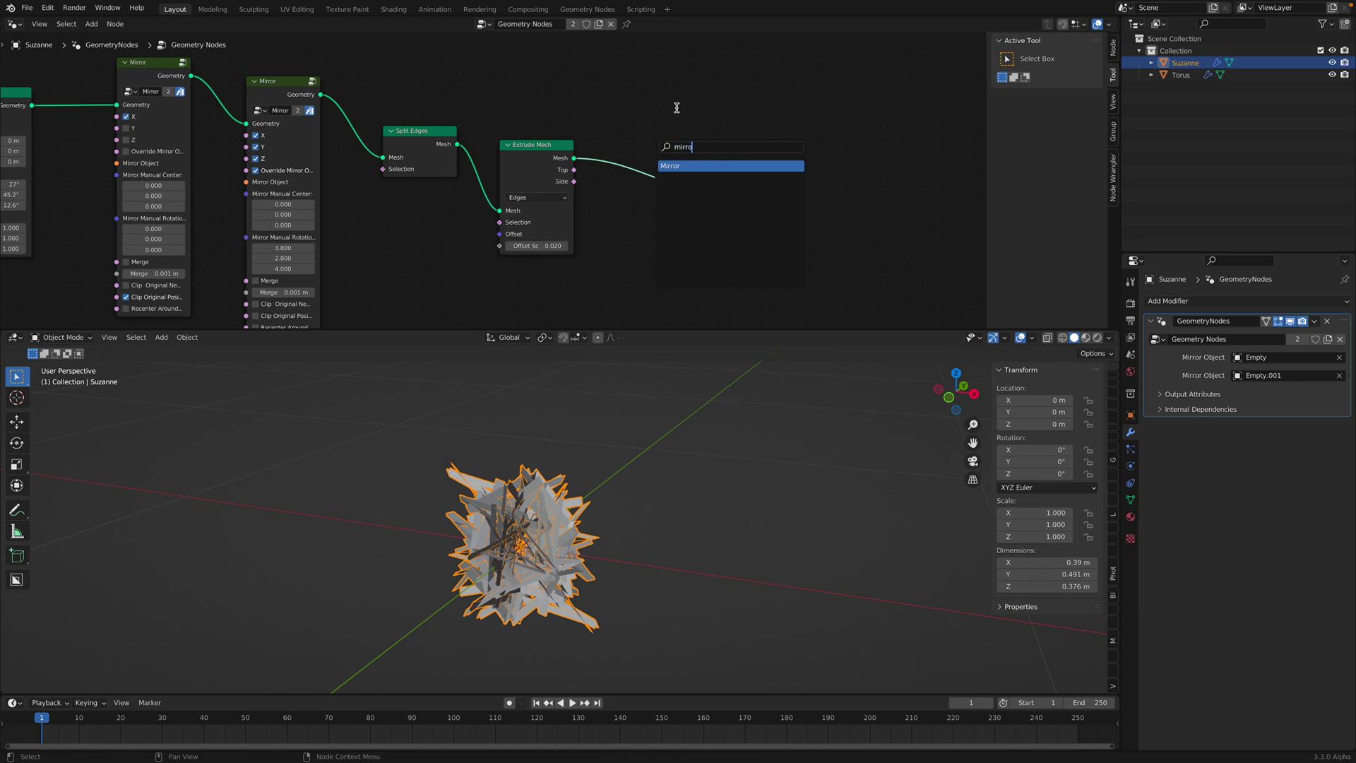
middle_drag(557, 528, 592, 531)
- Add a Mirror modifier after the geometry nodes on the X axis, with Bisect X and Flip X enabled
click(1191, 301)
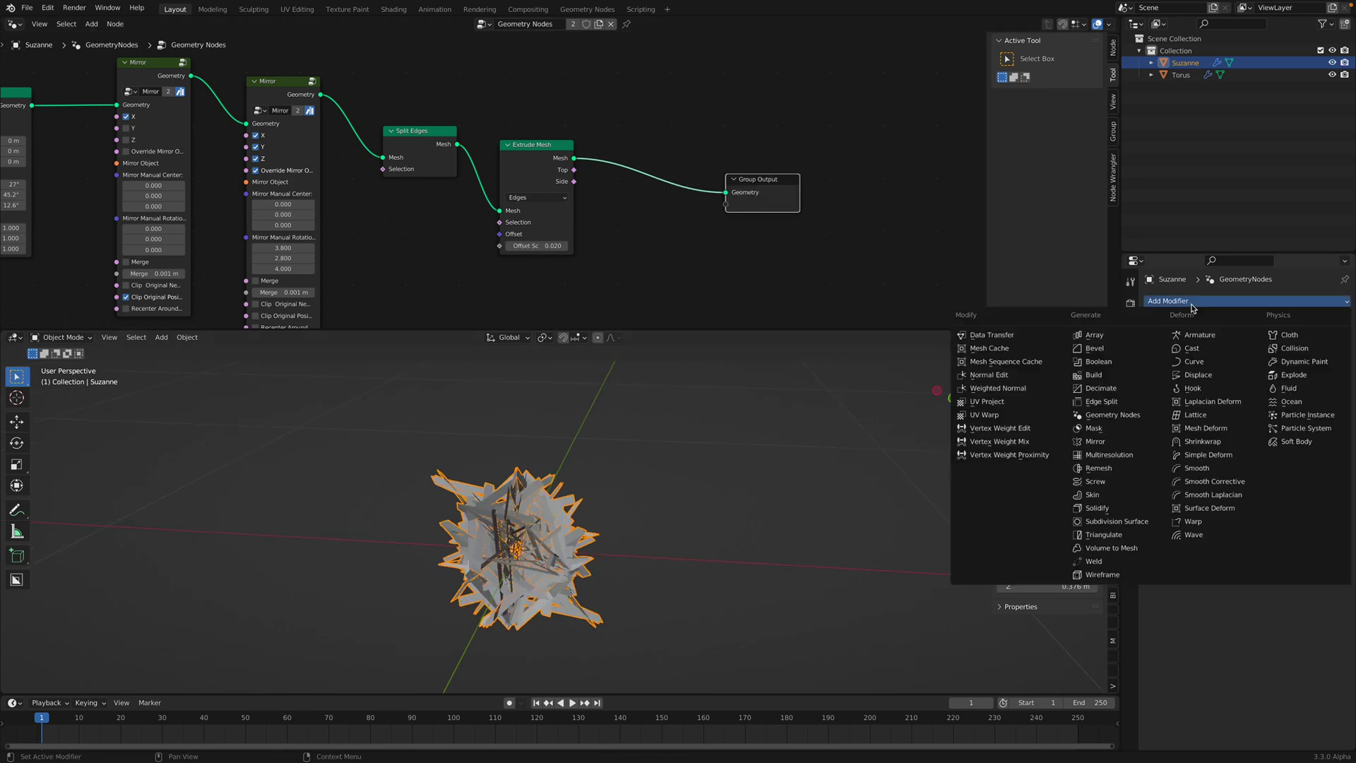
click(1129, 445)
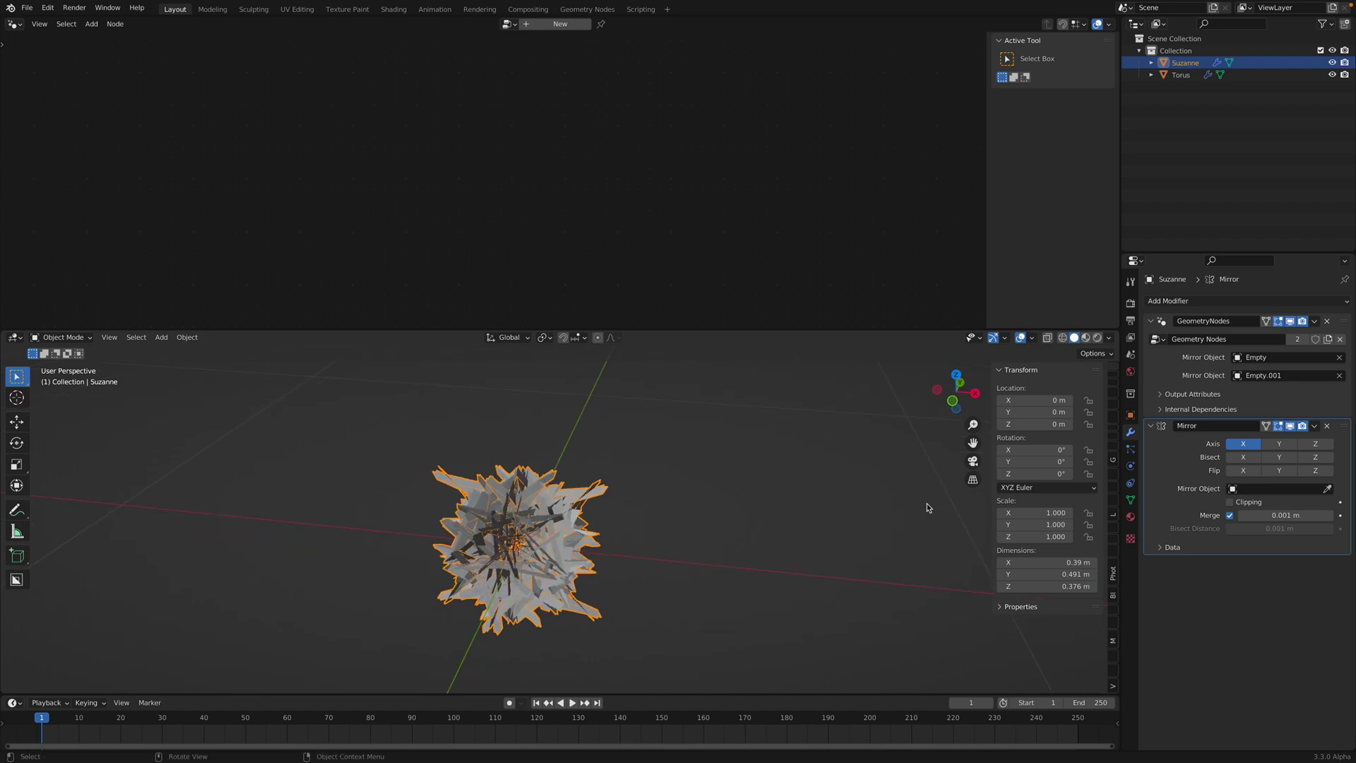
click(1243, 457)
click(1243, 471)
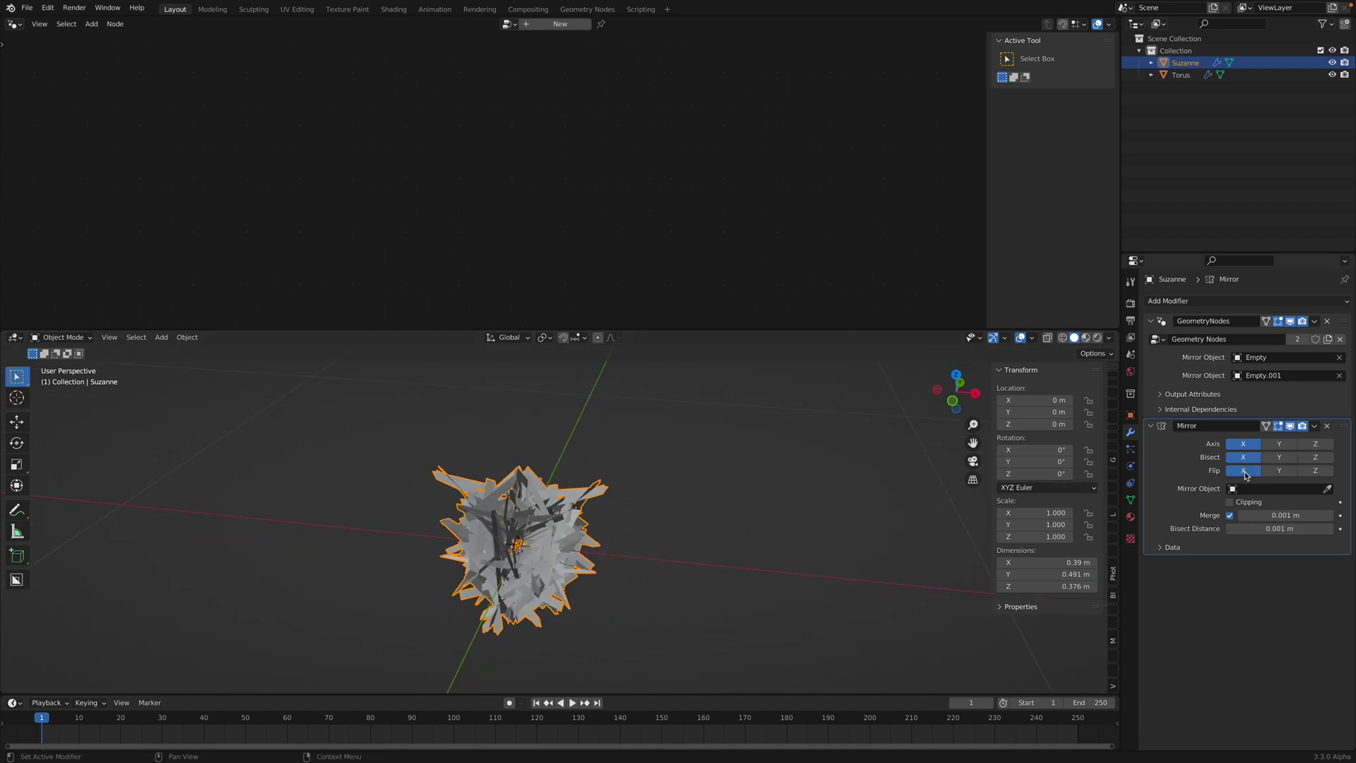
middle_drag(763, 503, 798, 505)
- Make the GeometryNodes modifier active again, save the file, and set the Noise Texture's W to 60
click(1341, 324)
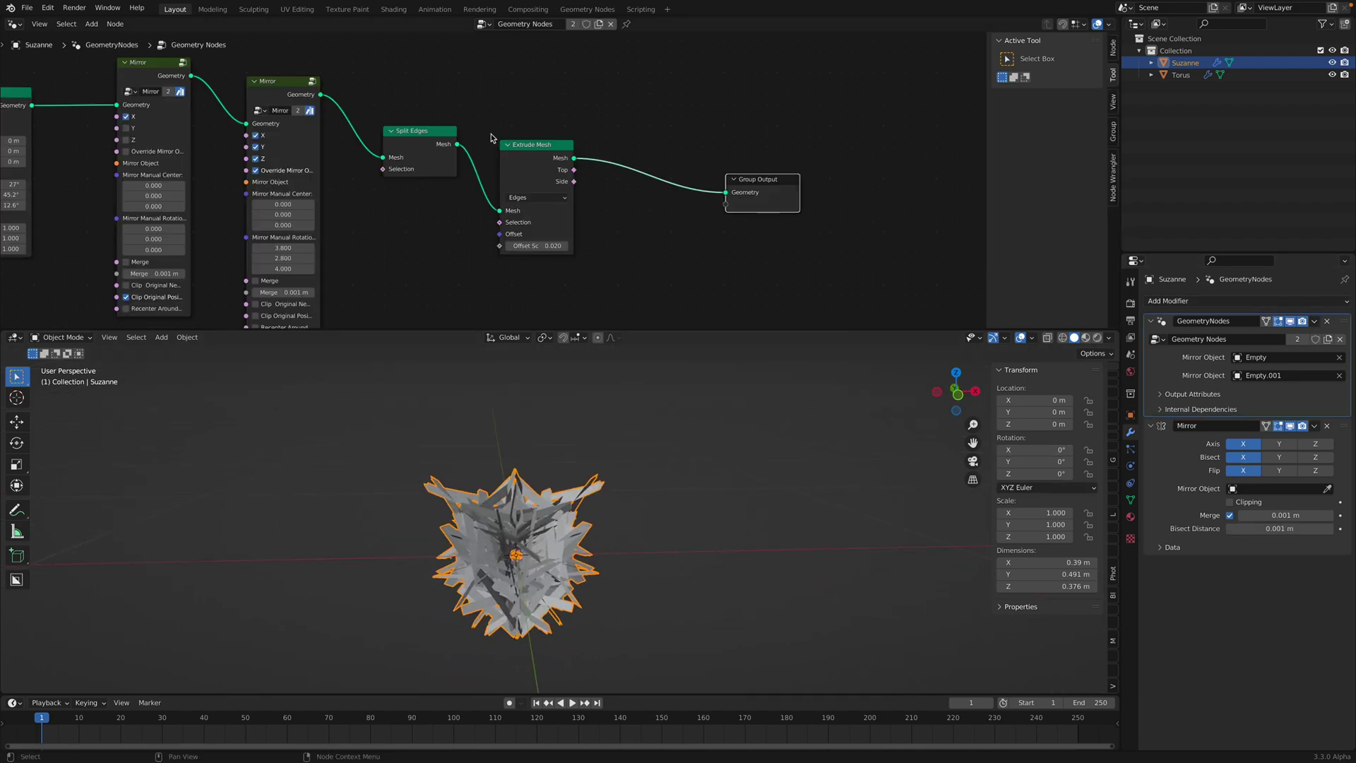
scroll(187, 258, up, 4)
key(ctrl+s)
middle_drag(187, 258, 223, 213)
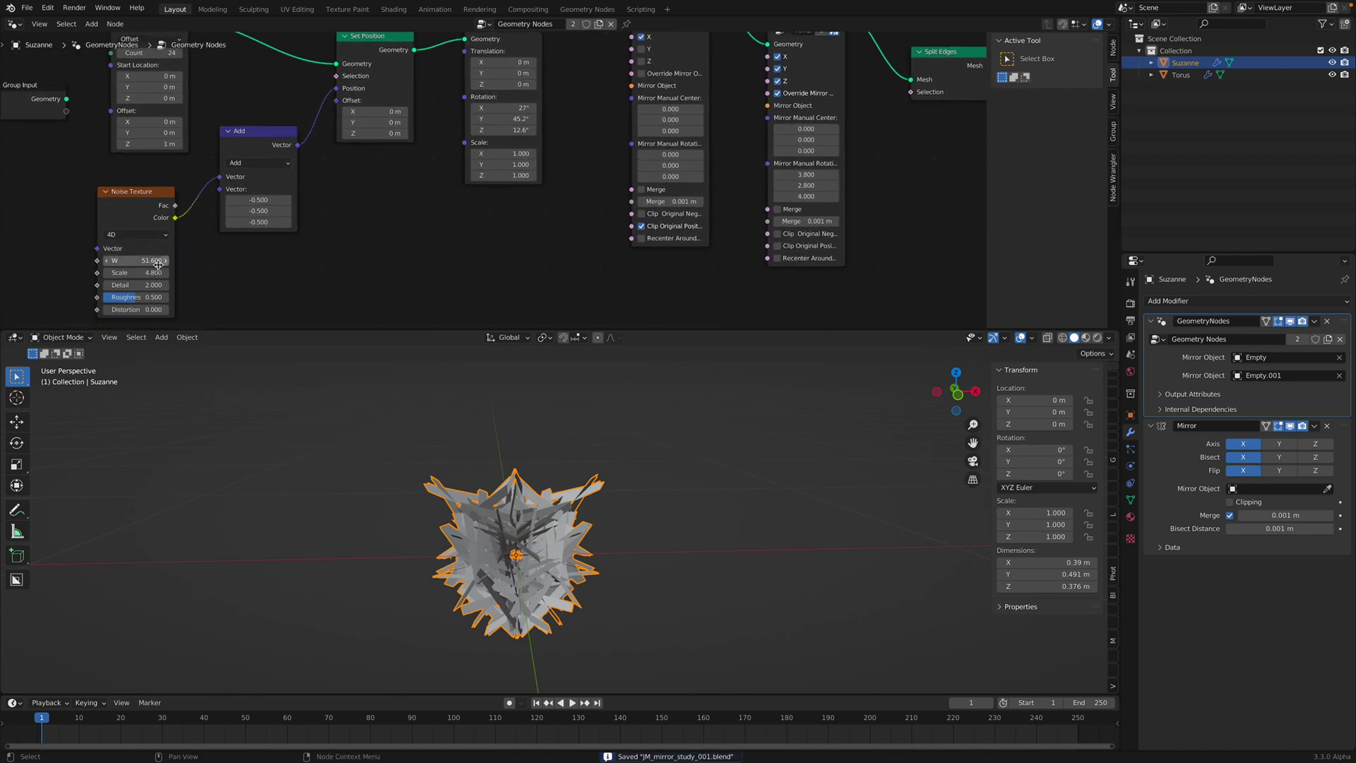
drag(155, 261, 190, 260)
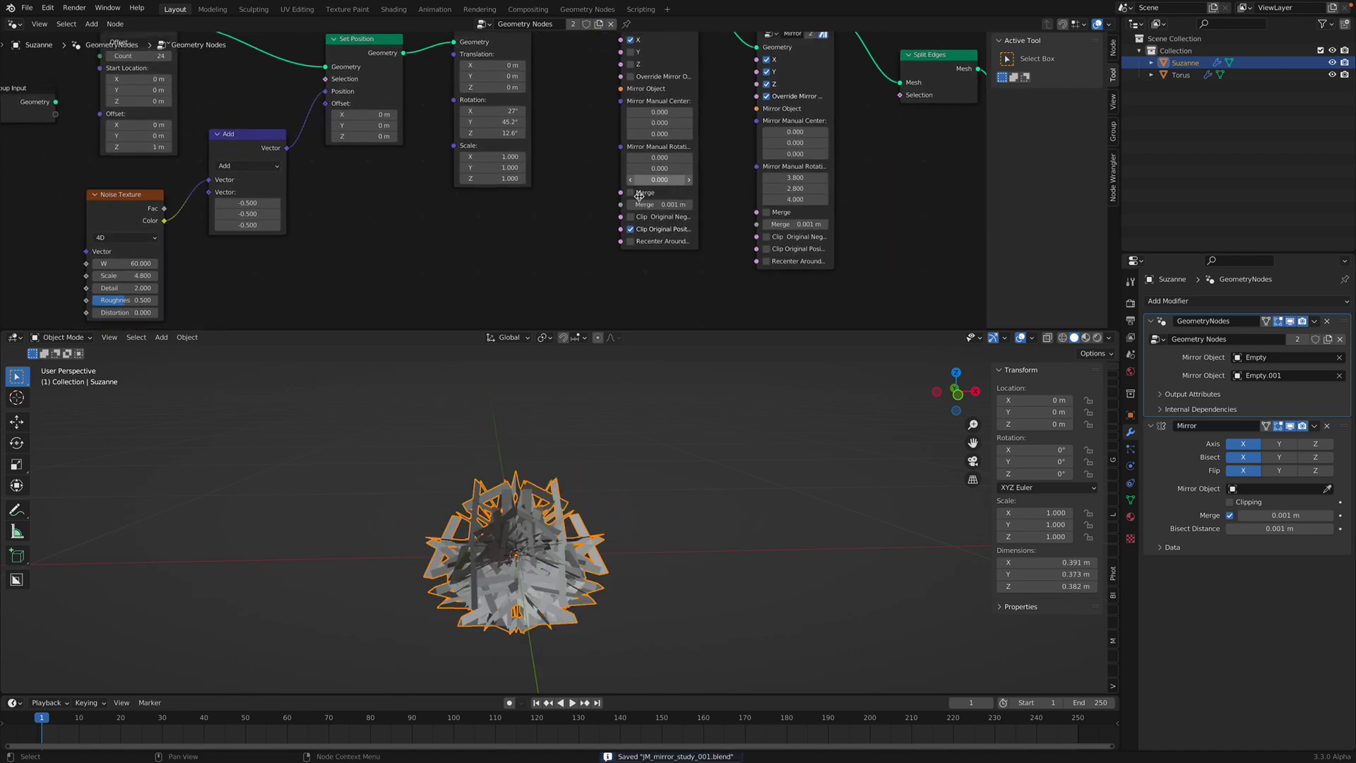
- Set the second Mirror's manual center to -0.28, 0, -0.02 and rotation to 11.4, 10.8, 6.6, and enable Y on the first Mirror
middle_drag(685, 99, 613, 130)
click(569, 82)
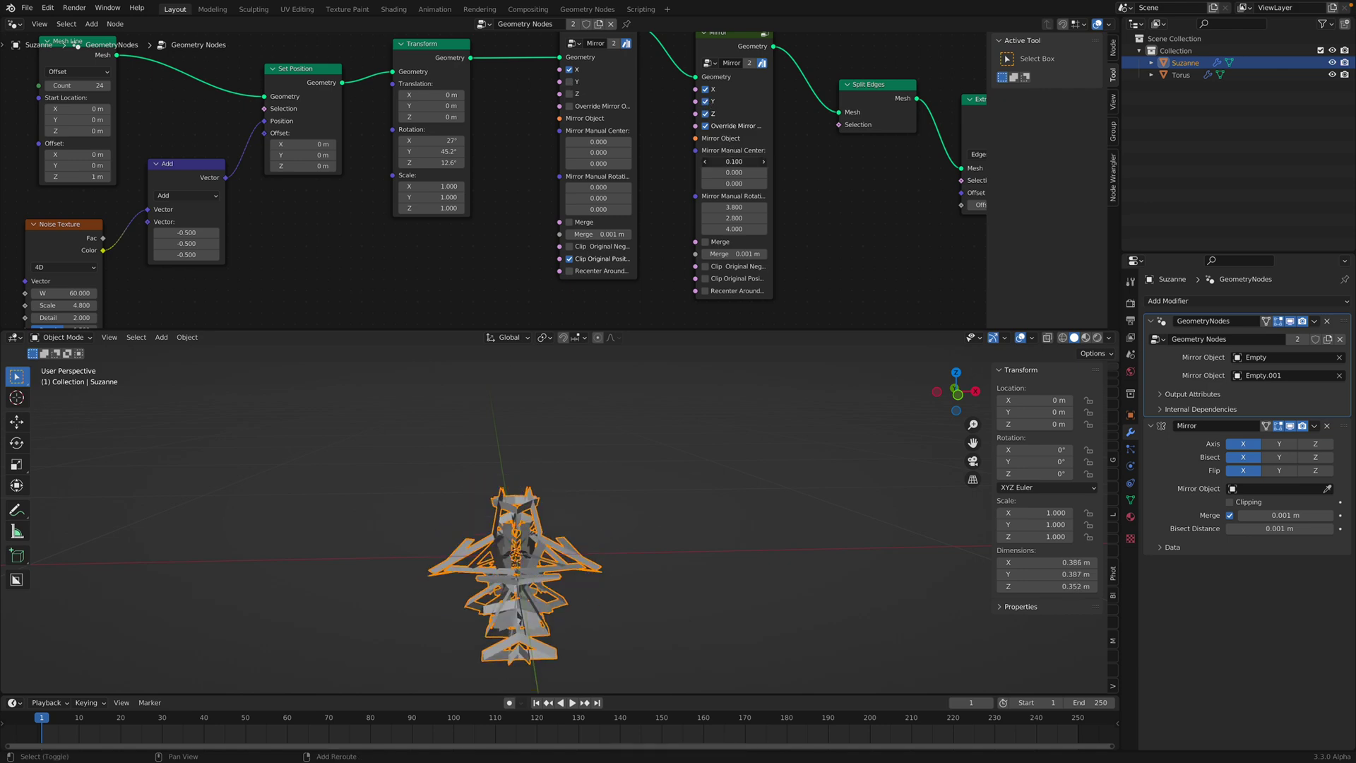
mouse_move(734, 161)
mouse_down()
mouse_move(699, 161)
mouse_move(754, 170)
mouse_move(710, 183)
mouse_move(733, 183)
mouse_up()
mouse_move(774, 470)
middle_down()
mouse_move(754, 469)
mouse_move(766, 459)
middle_up()
mouse_move(738, 219)
mouse_down()
mouse_move(782, 218)
mouse_move(743, 229)
mouse_move(763, 229)
mouse_move(742, 207)
mouse_move(770, 207)
mouse_move(742, 216)
mouse_move(763, 217)
mouse_up()
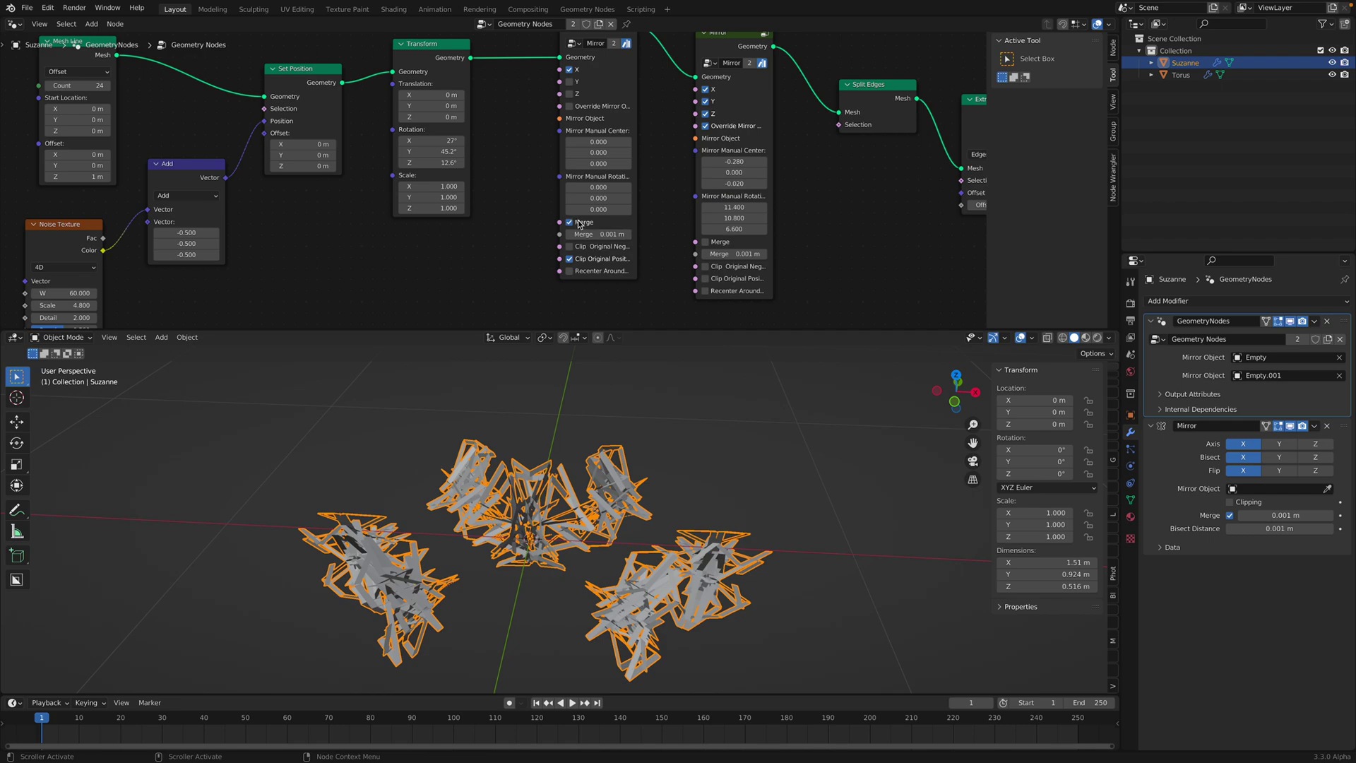
click(577, 82)
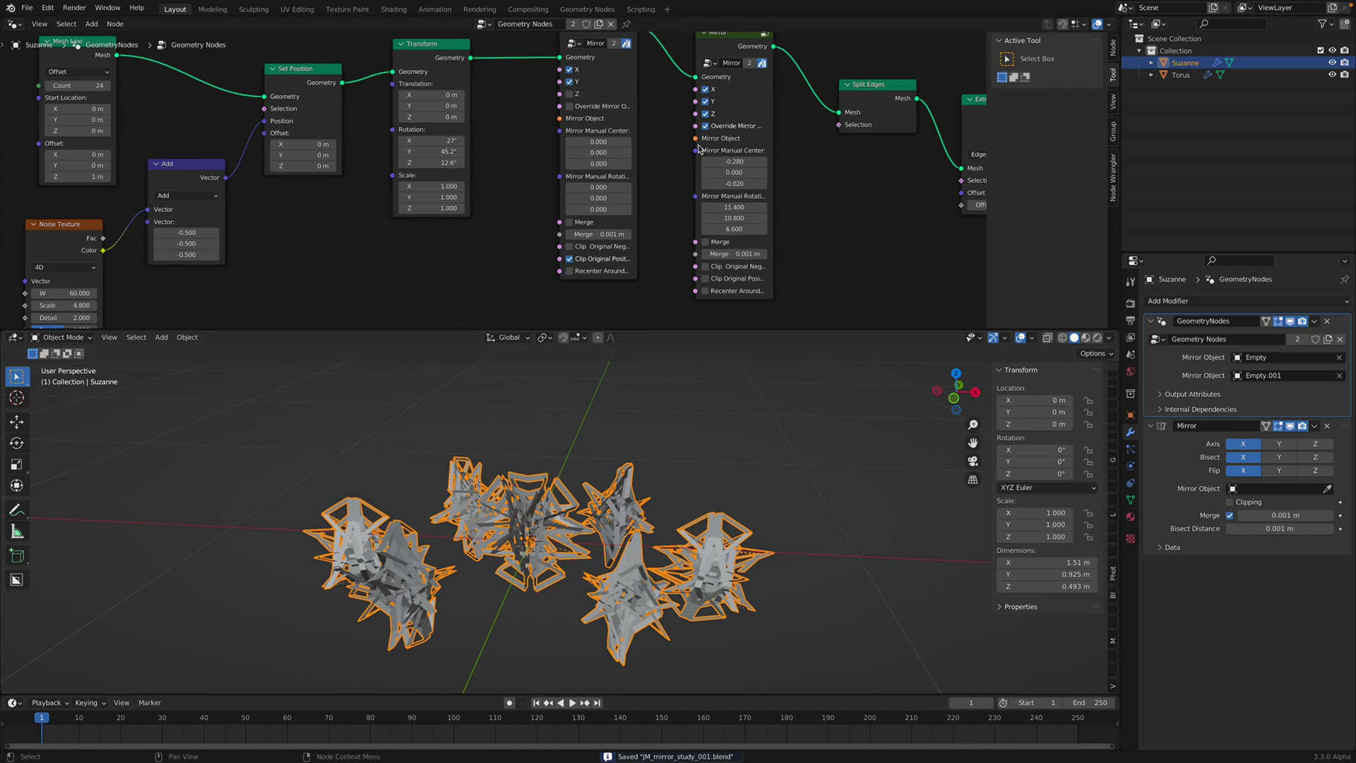
- Move Group Output up and lower Split Edges and Extrude Mesh to free space after the second Mirror
middle_drag(681, 66, 547, 114)
drag(467, 67, 452, 61)
click(749, 144)
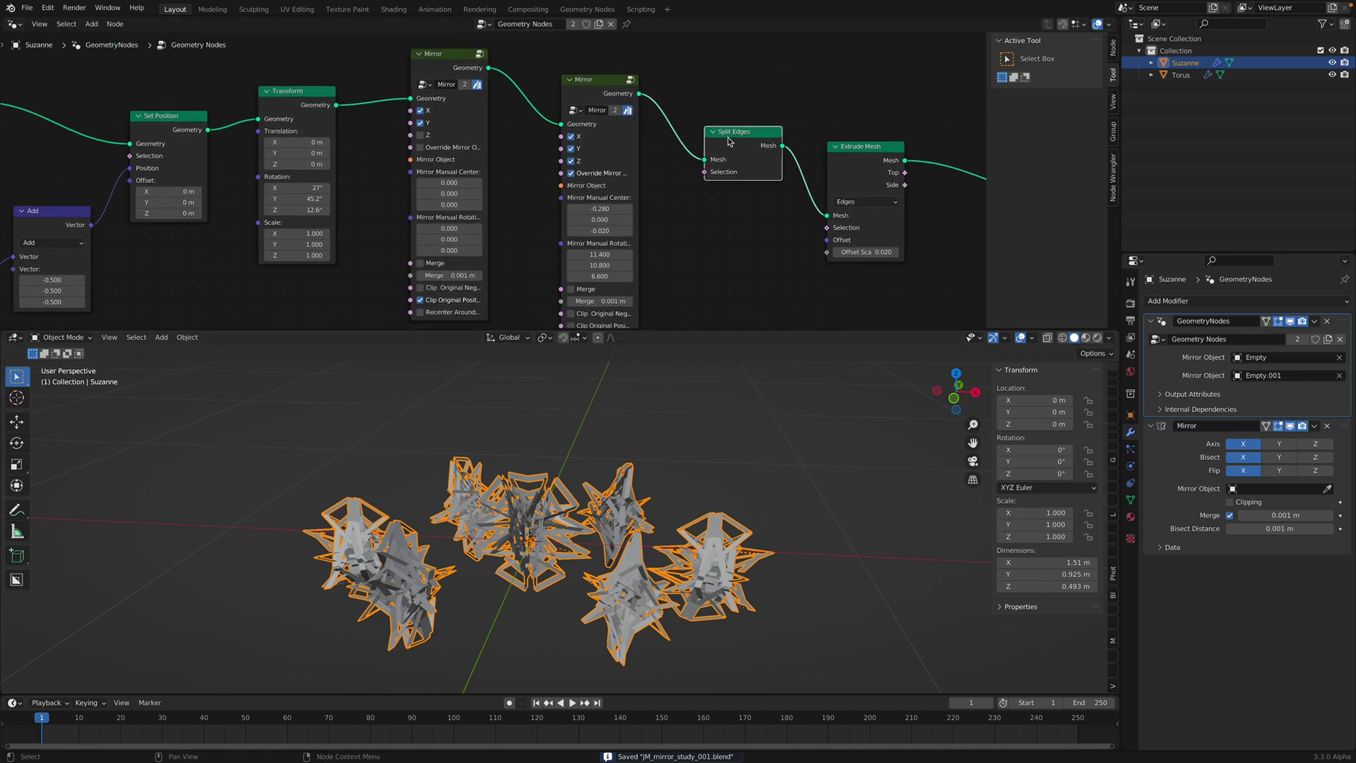
scroll(847, 143, down, 3)
middle_drag(847, 144, 713, 148)
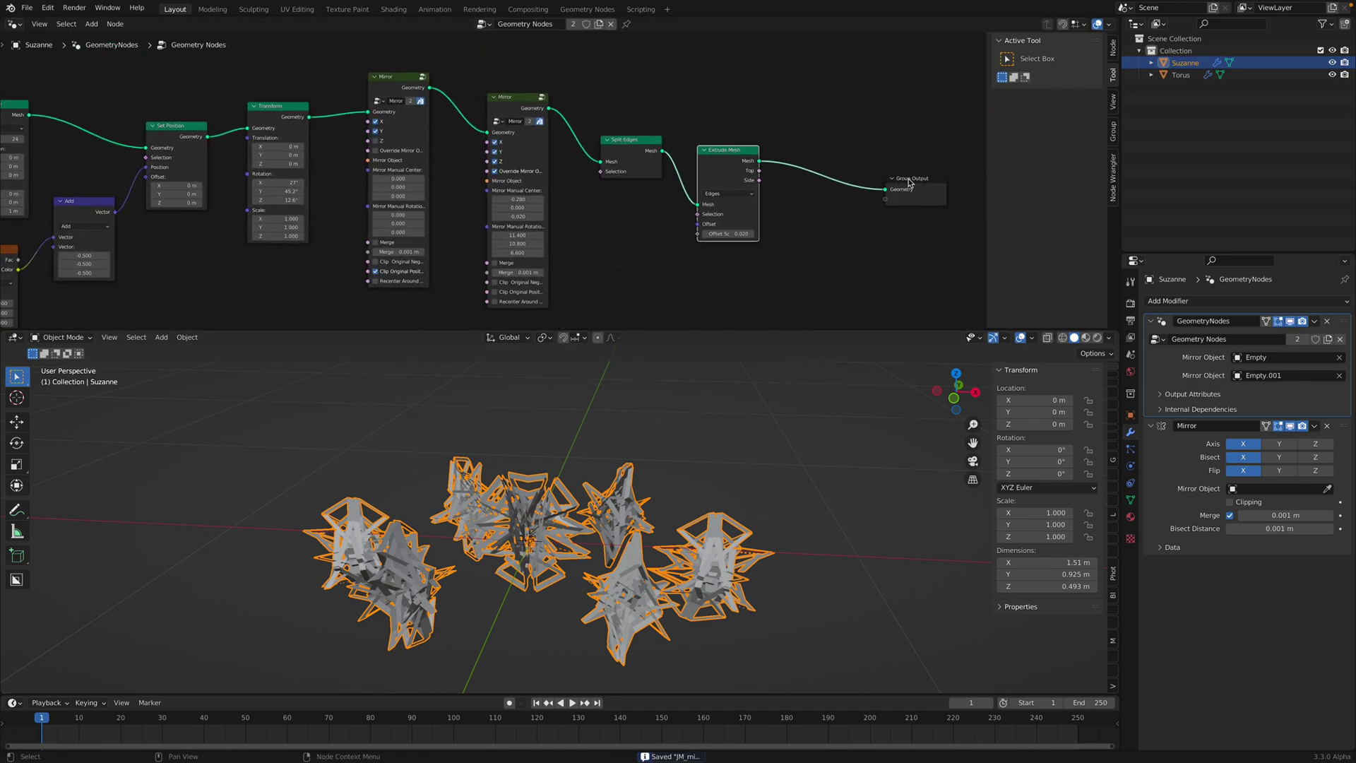
drag(912, 181, 910, 111)
drag(732, 153, 749, 188)
drag(628, 144, 628, 218)
middle_drag(638, 118, 625, 157)
key(shift+a)
click(626, 157)
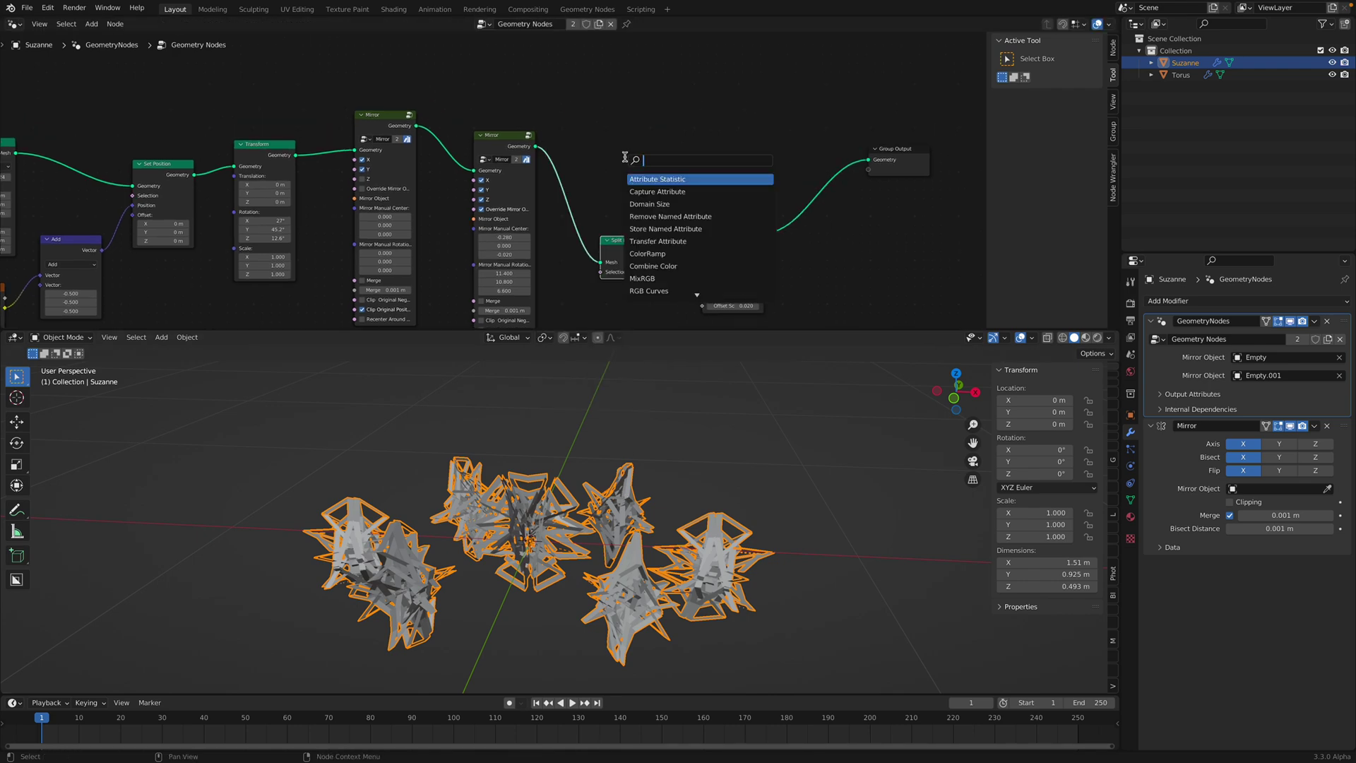
text(point )
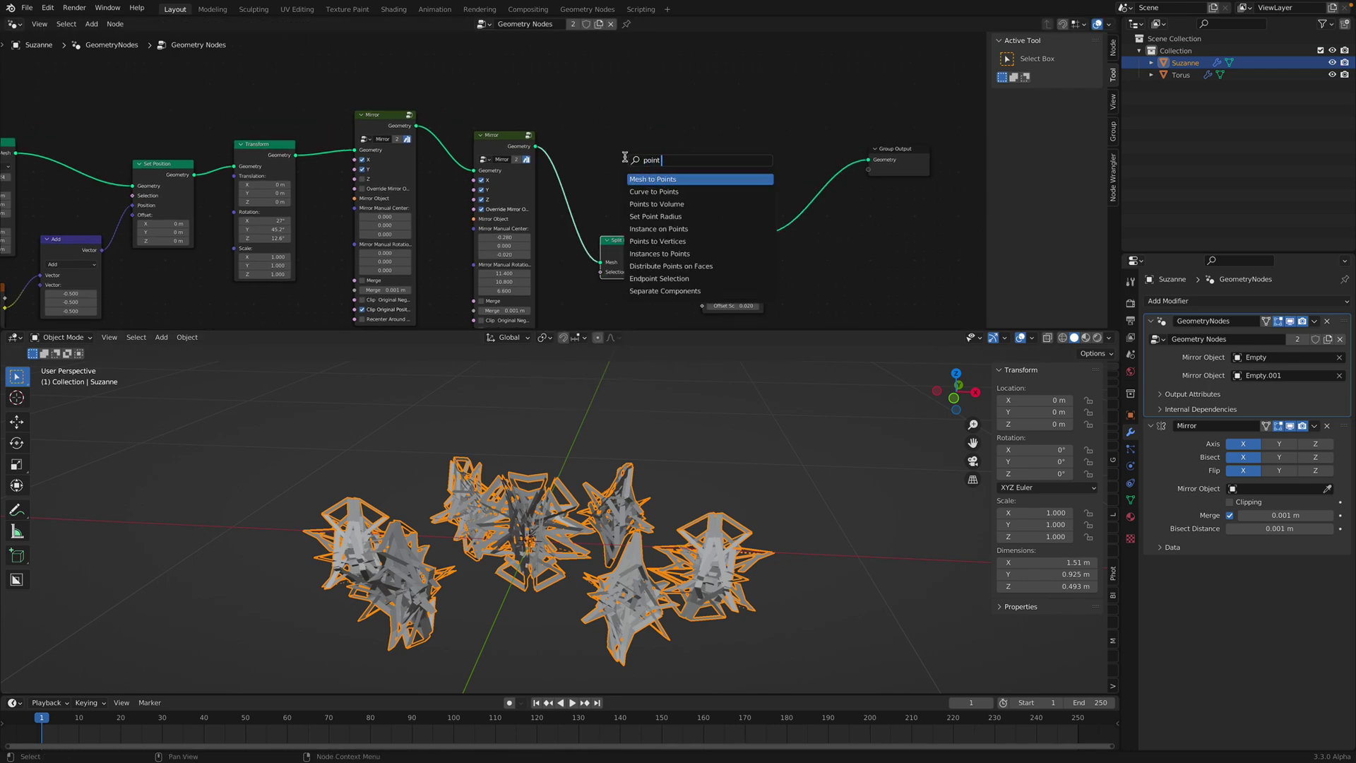
text(to v)
key(Return)
click(614, 116)
key(shift+a)
click(773, 111)
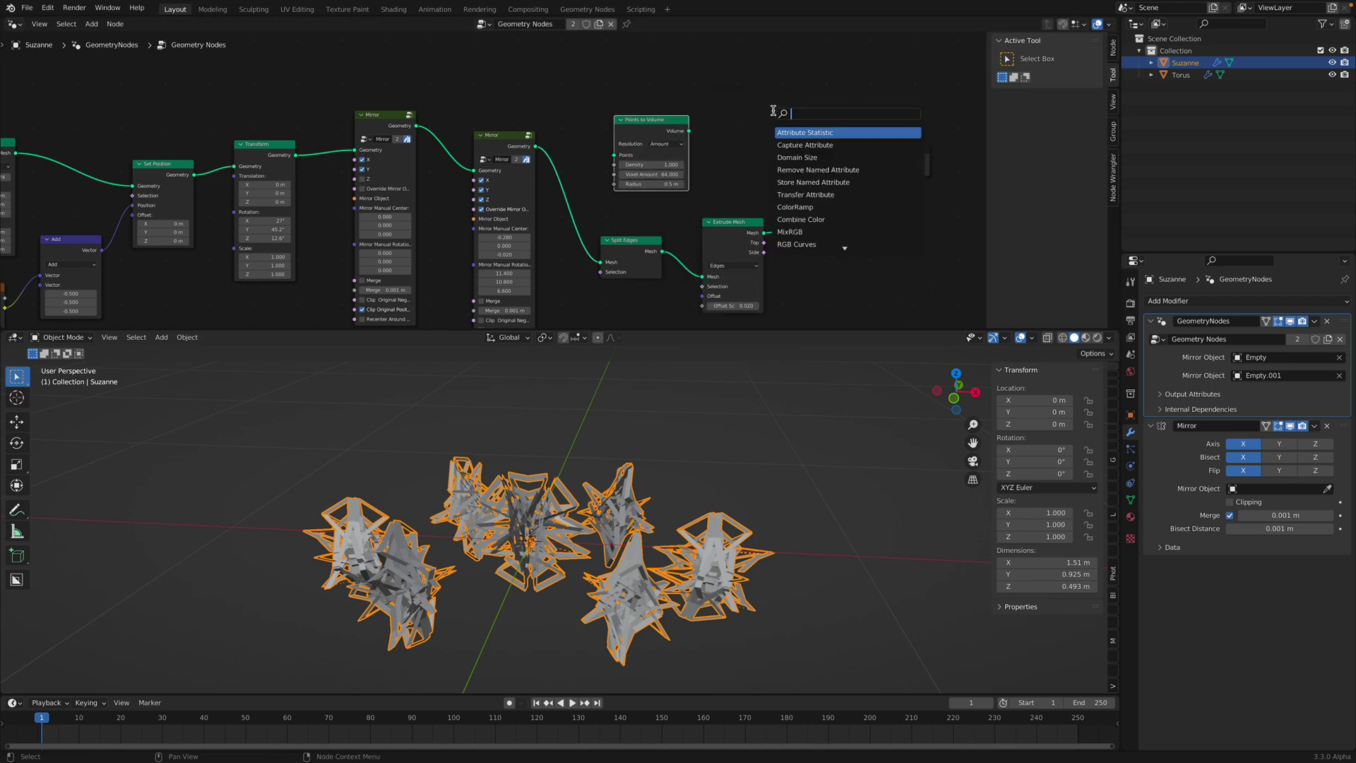
text(vu)
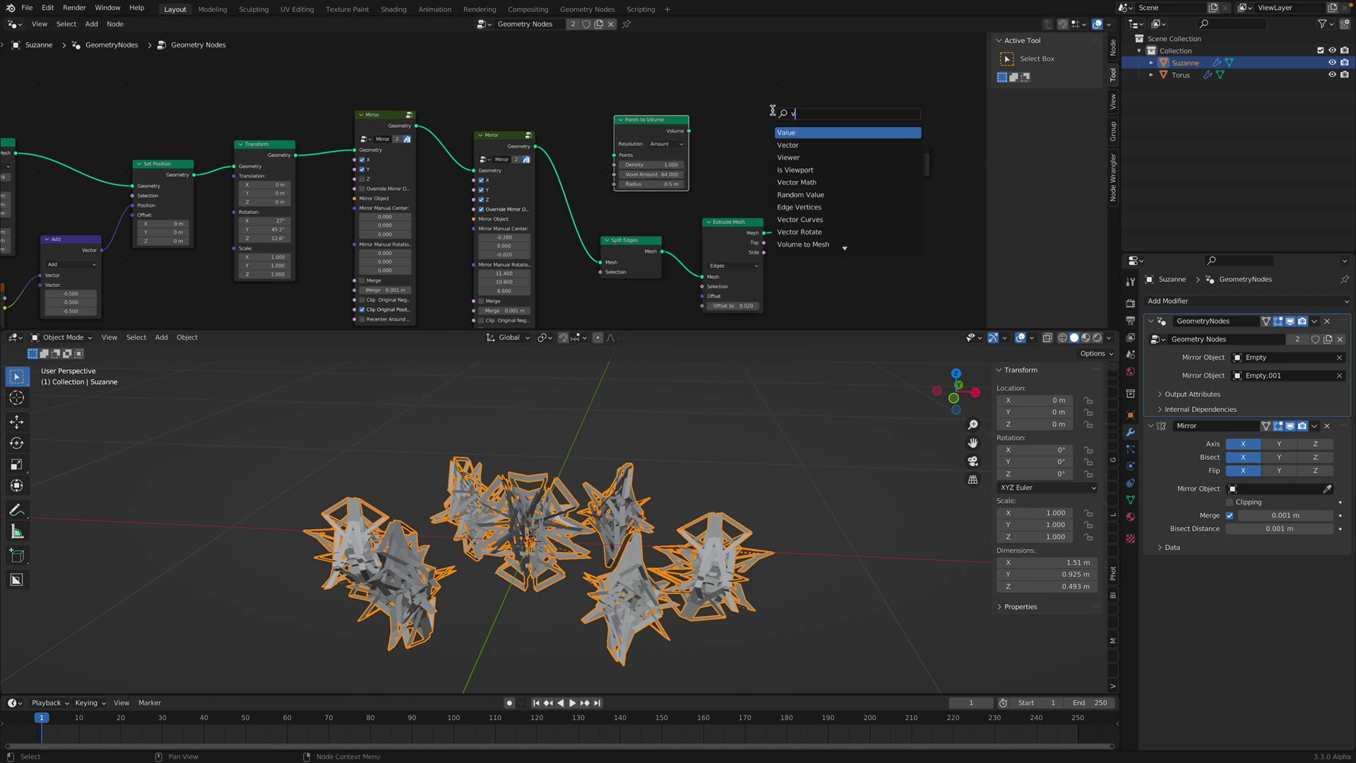
key(Escape)
key(x)
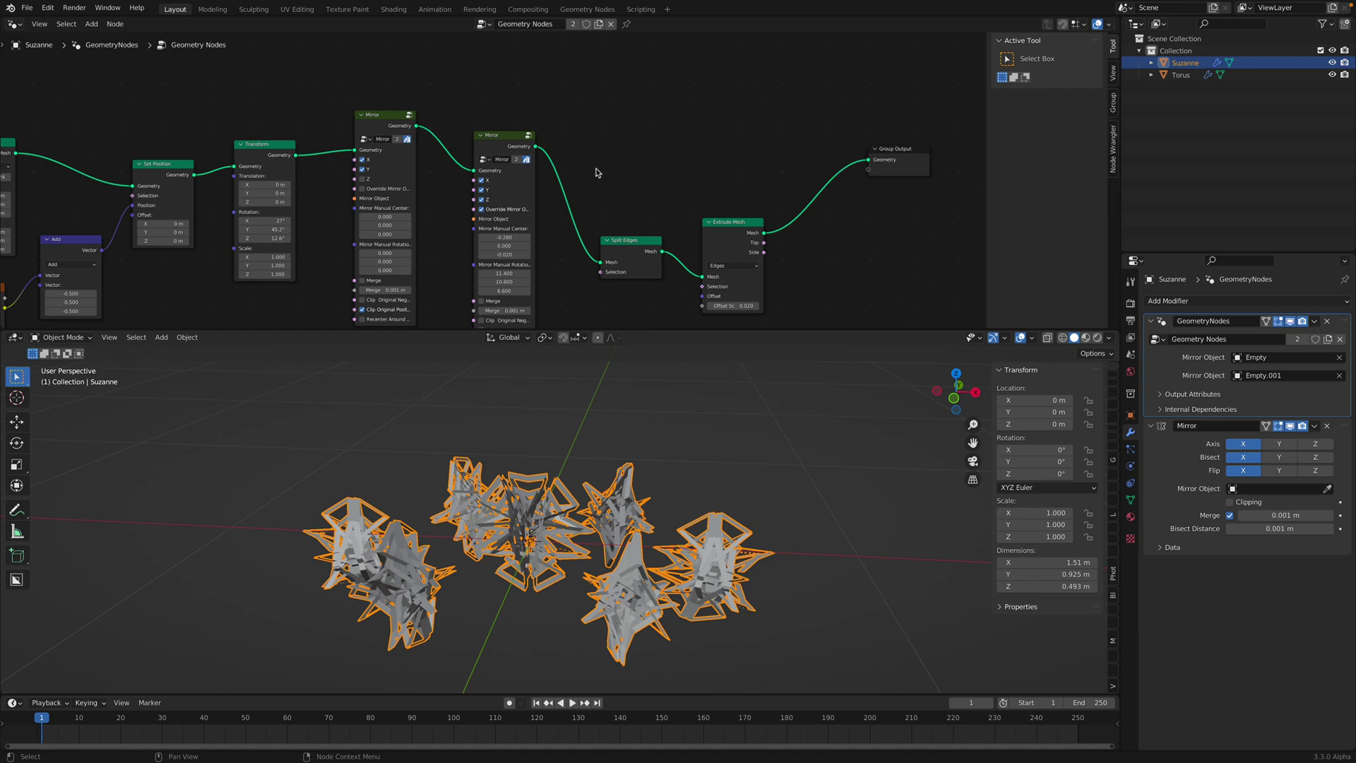
- Shift the second Mirror's manual center to spread the mirrored copies farther apart, and save the file
middle_drag(535, 265, 571, 254)
drag(540, 226, 484, 235)
key(ctrl+s)
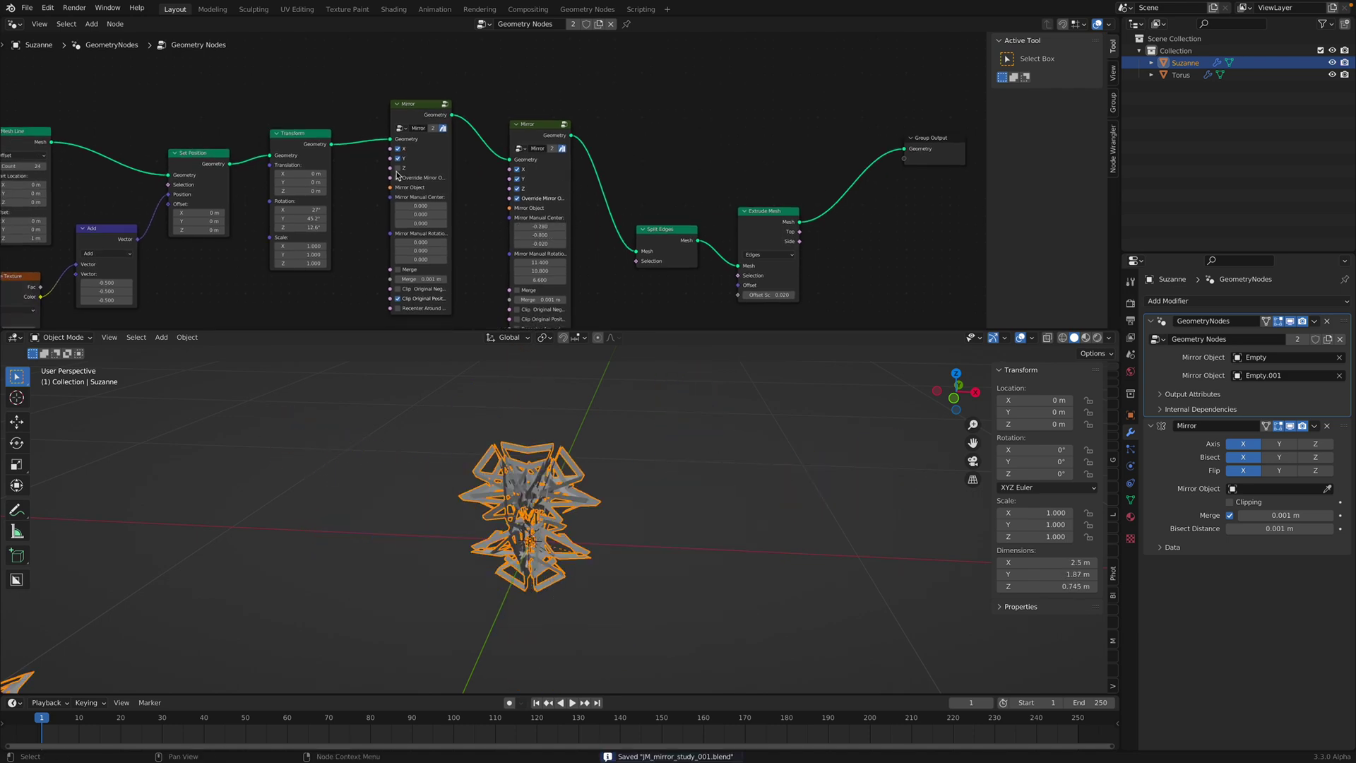
- Open the recent file with the remeshed Torus node setup and enlarge the node editor to show its tree
click(27, 8)
mouse_move(57, 47)
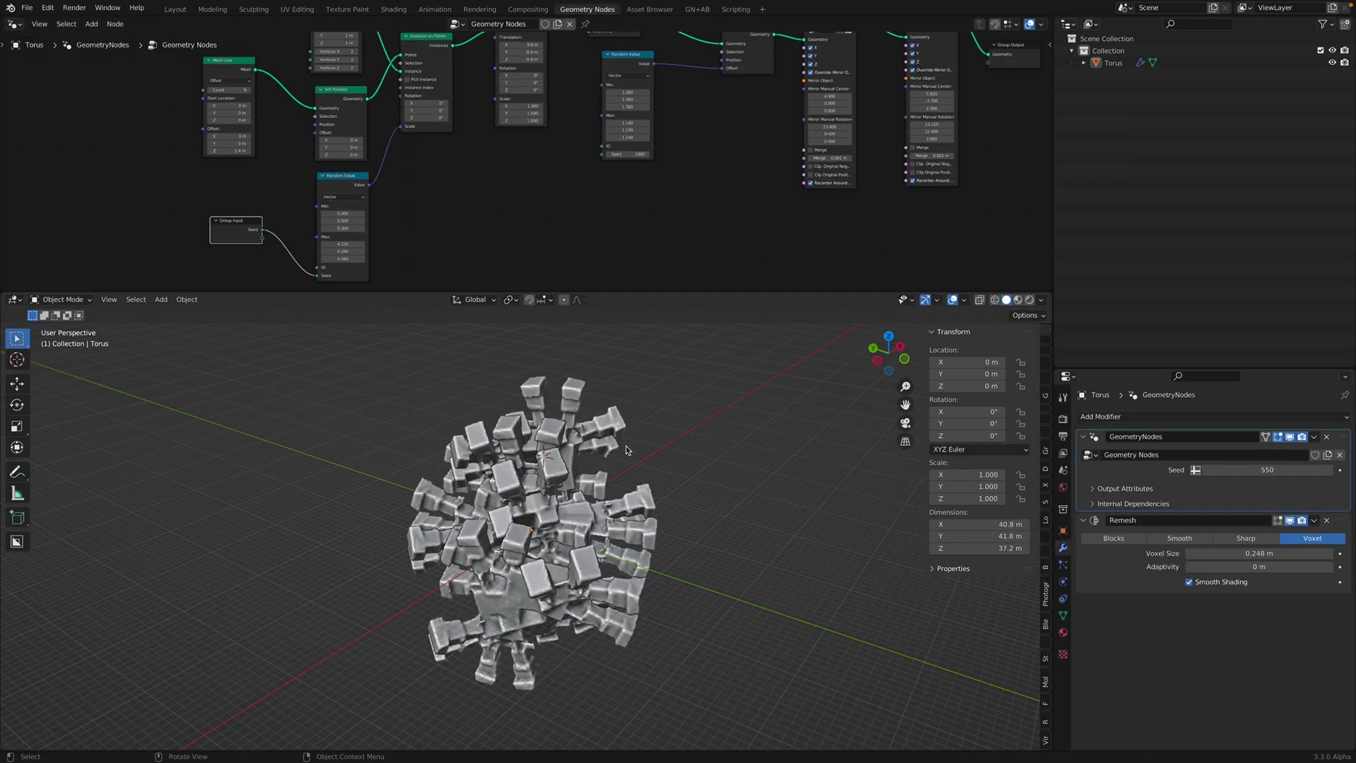
scroll(501, 205, down, 2)
middle_drag(501, 205, 471, 224)
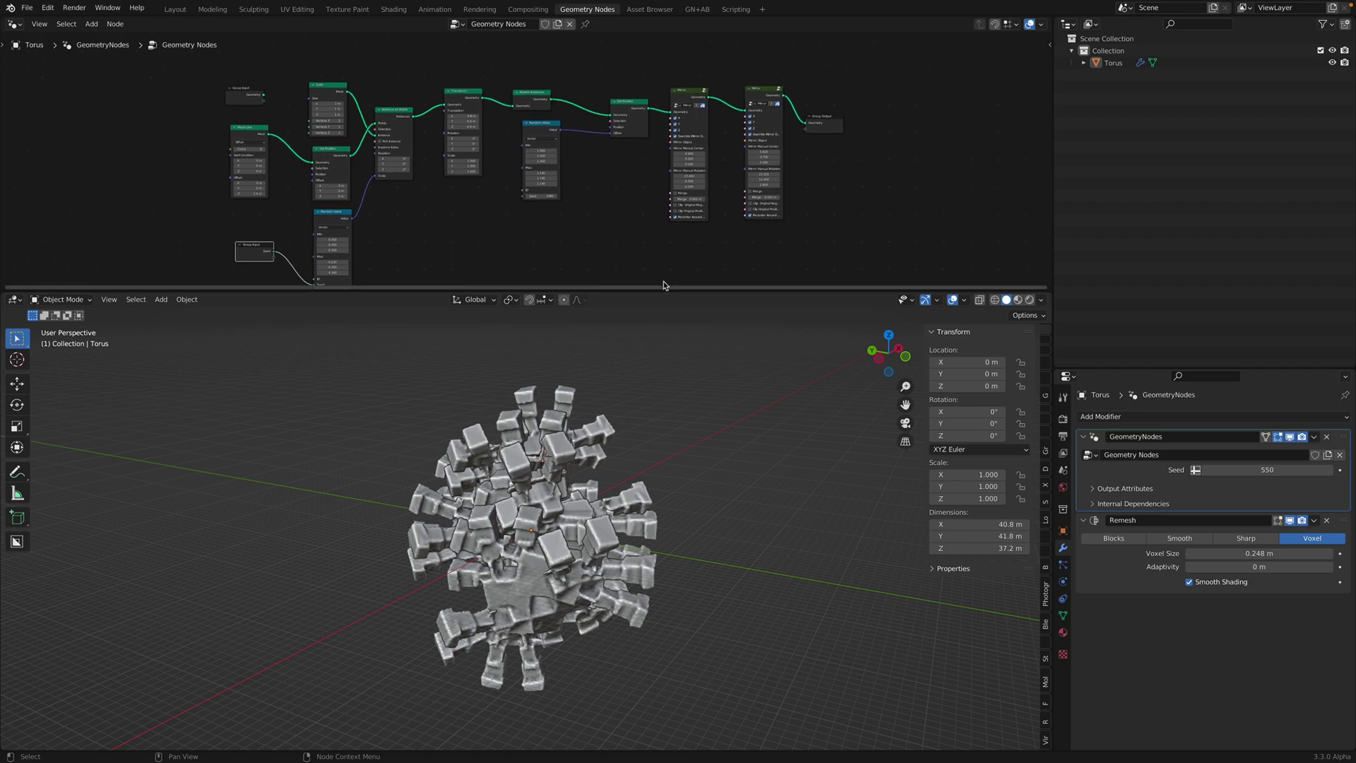
drag(669, 291, 669, 359)
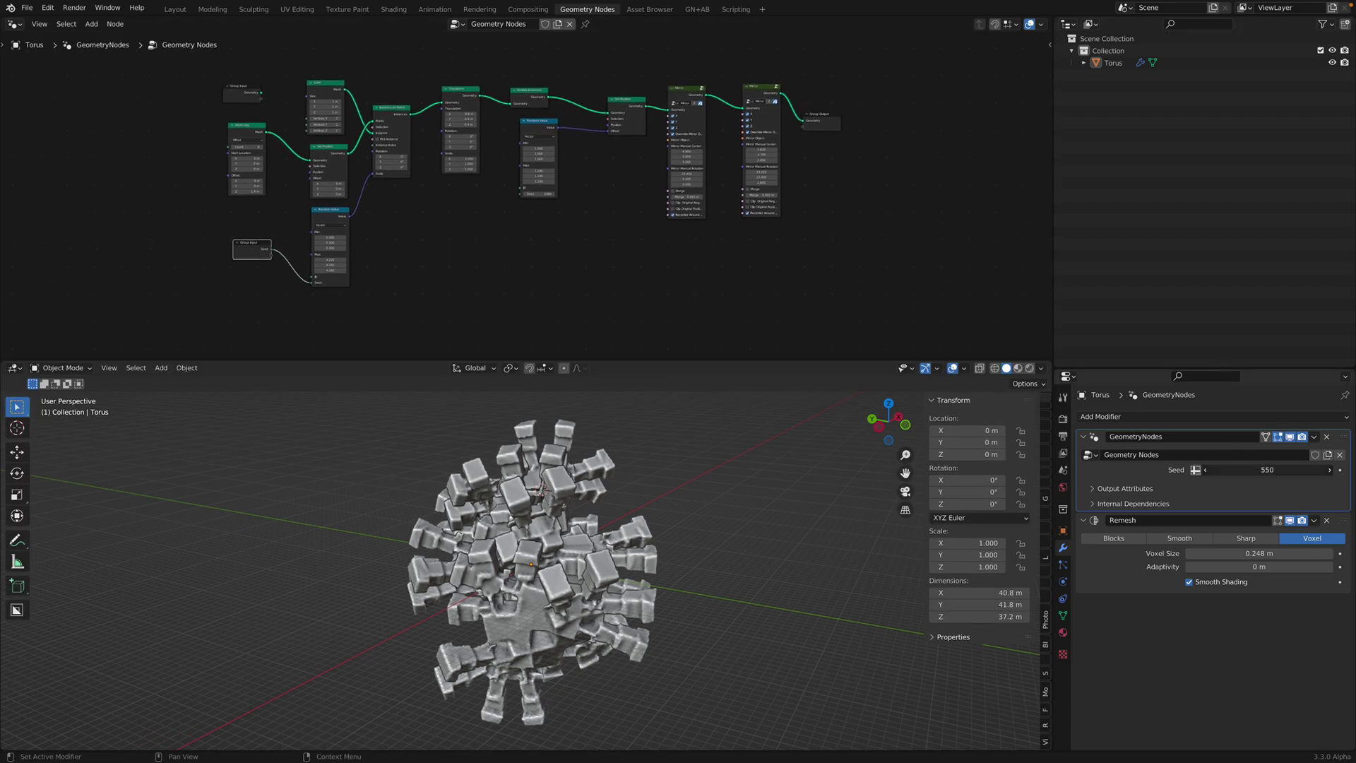
- Set the GeometryNodes modifier's Seed to 724 and mute the second Mirror node
drag(1268, 469, 1302, 470)
middle_drag(573, 498, 614, 564)
scroll(515, 183, up, 4)
middle_drag(579, 172, 496, 221)
scroll(496, 218, up, 2)
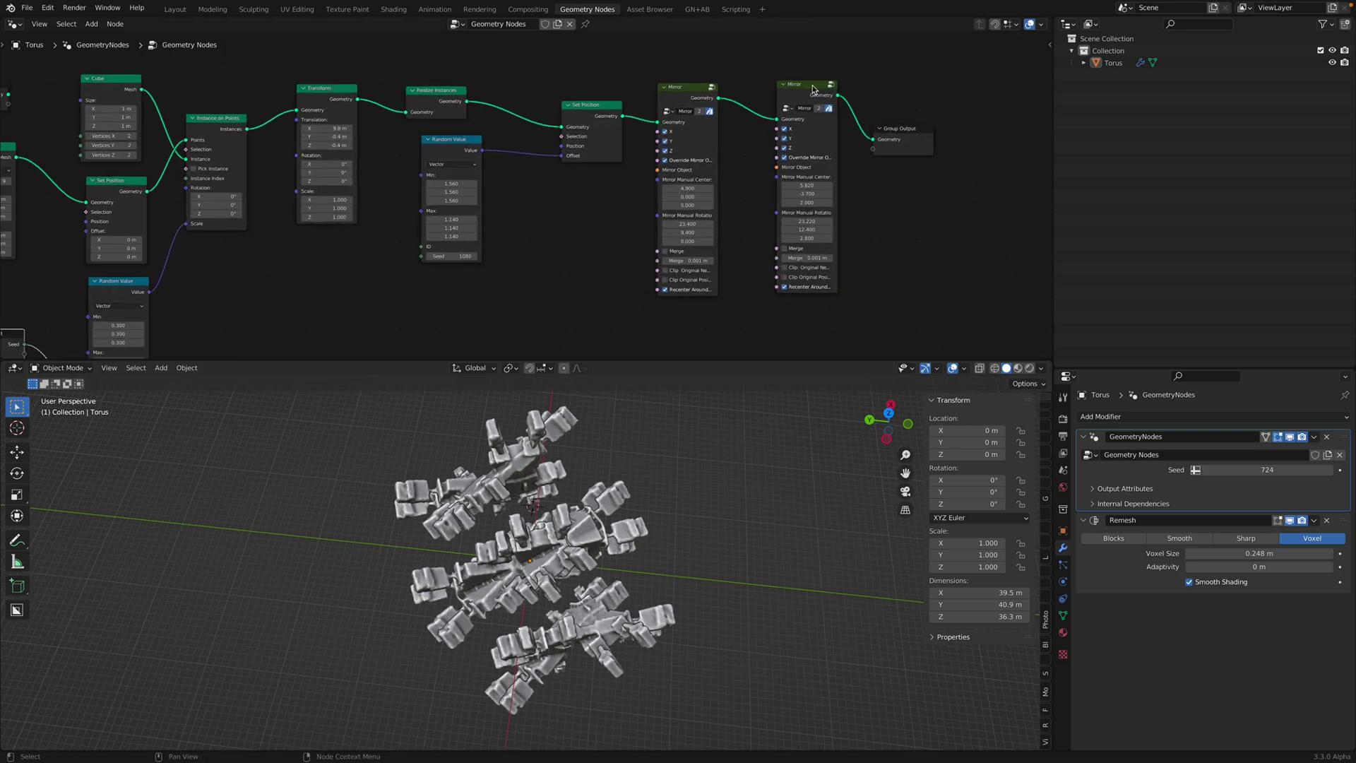
key(m)
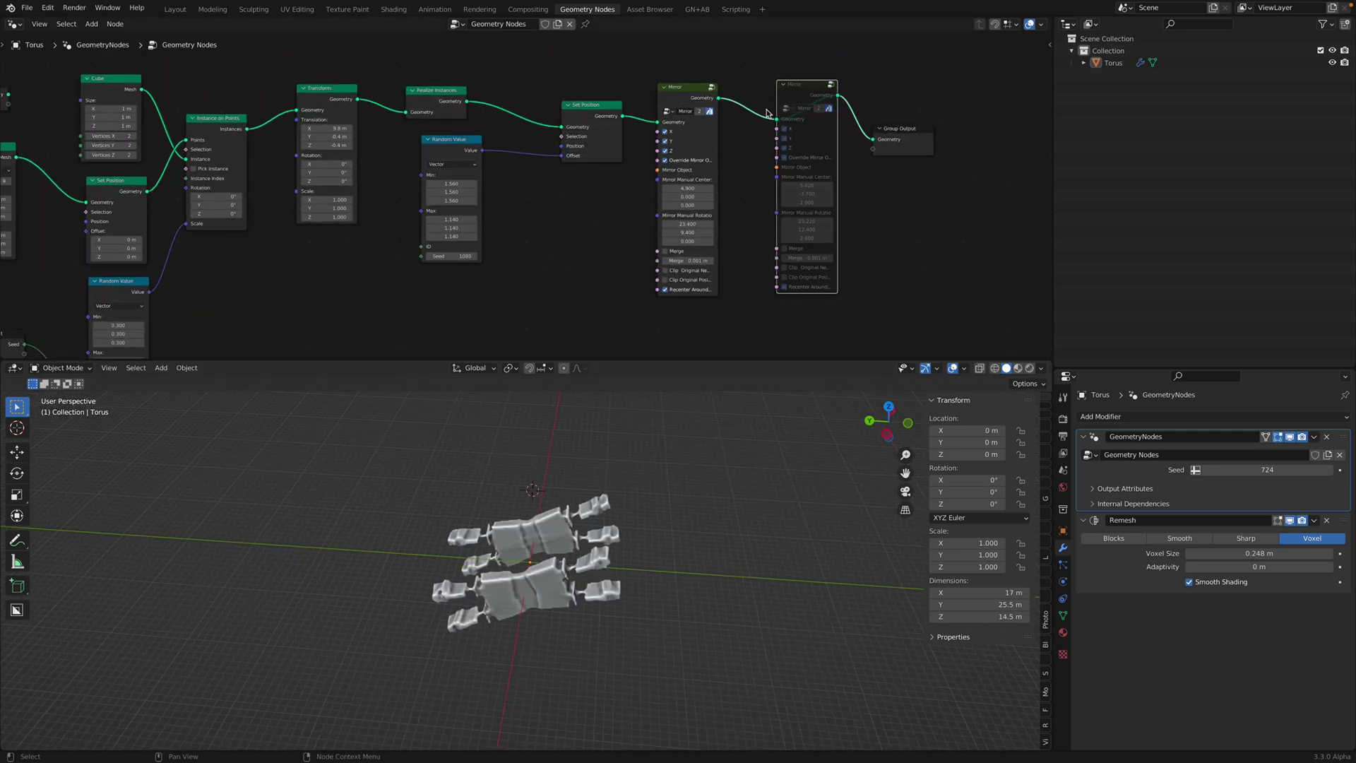
- Turn the first Mirror's Y and Z axes off and back on to compare the mirrored copies
click(705, 97)
click(665, 141)
click(667, 151)
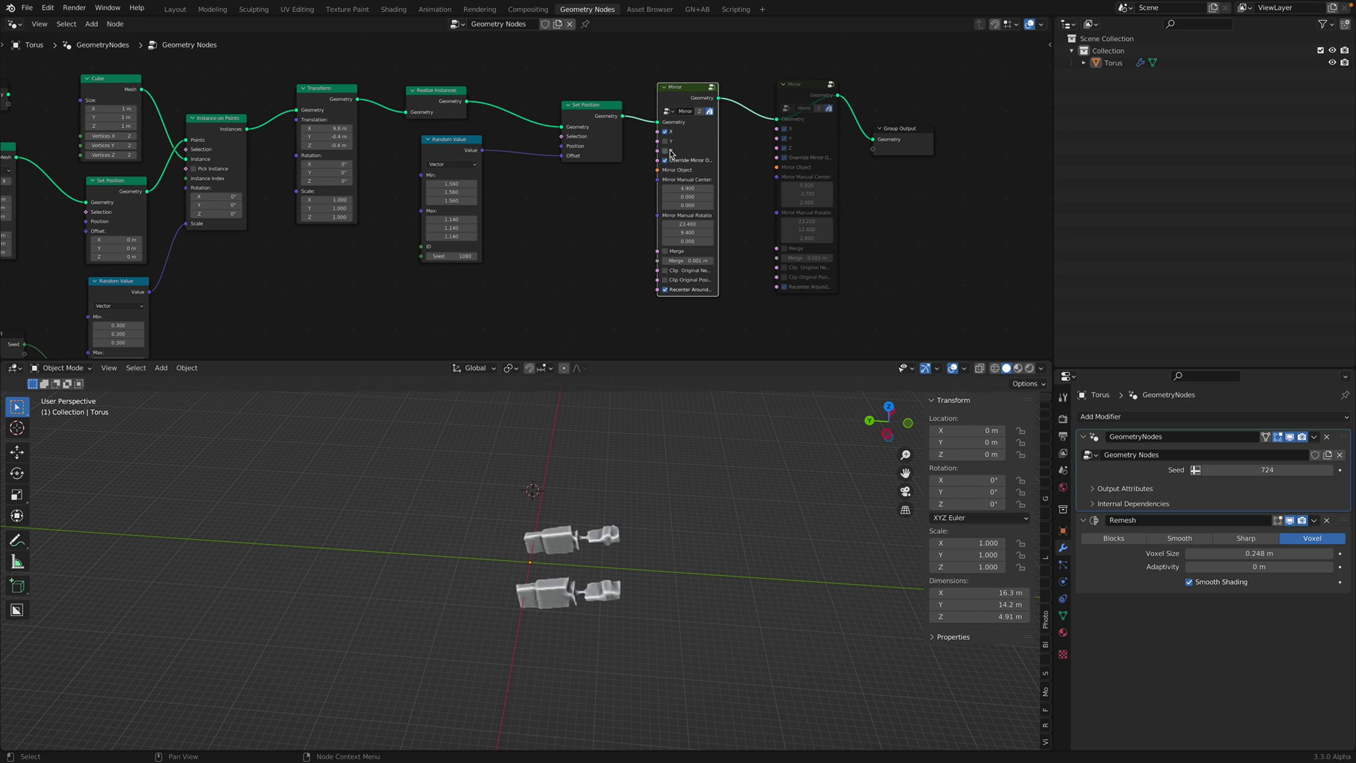
click(668, 151)
middle_drag(598, 450, 653, 457)
click(665, 141)
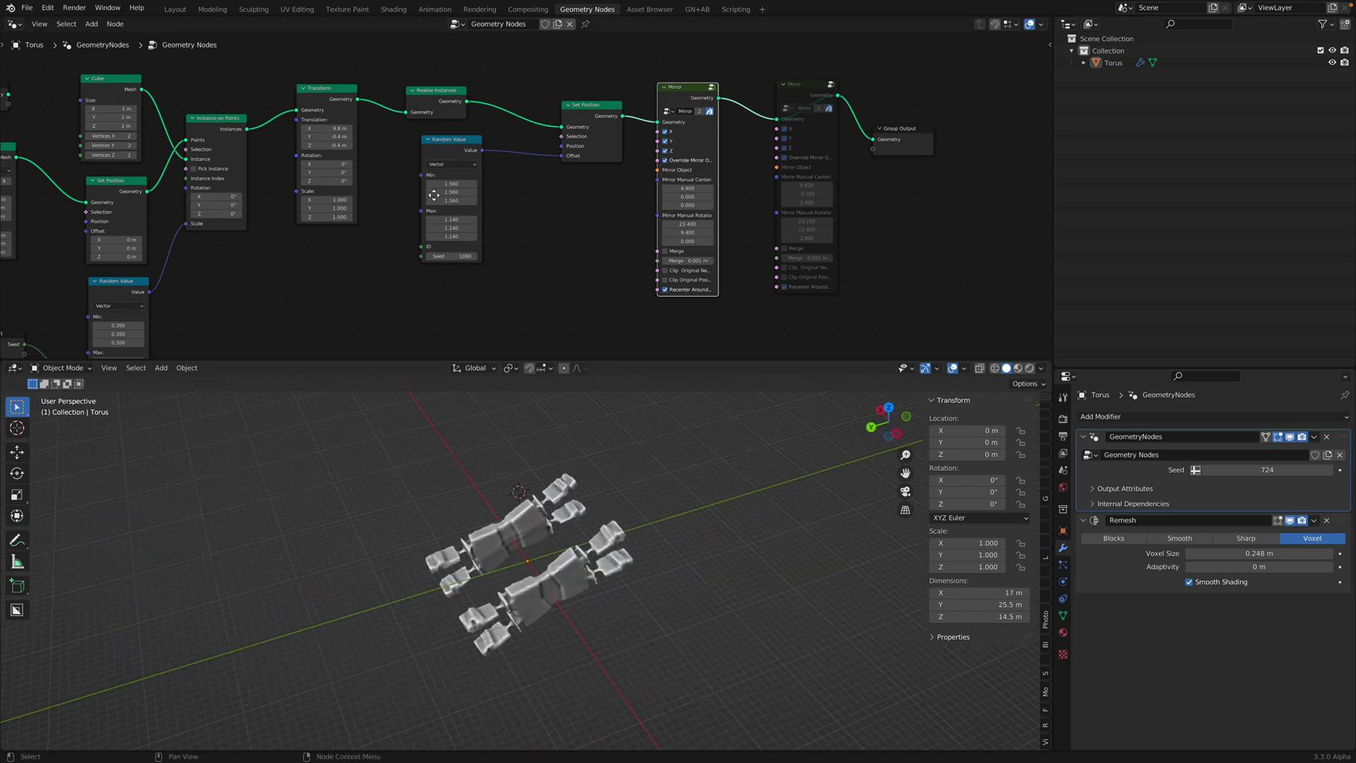
- Raise the Mesh Line's Count to 15 to instance more cubes along the line
middle_drag(254, 196, 431, 182)
click(288, 69)
middle_drag(288, 70, 294, 109)
scroll(291, 109, up, 1)
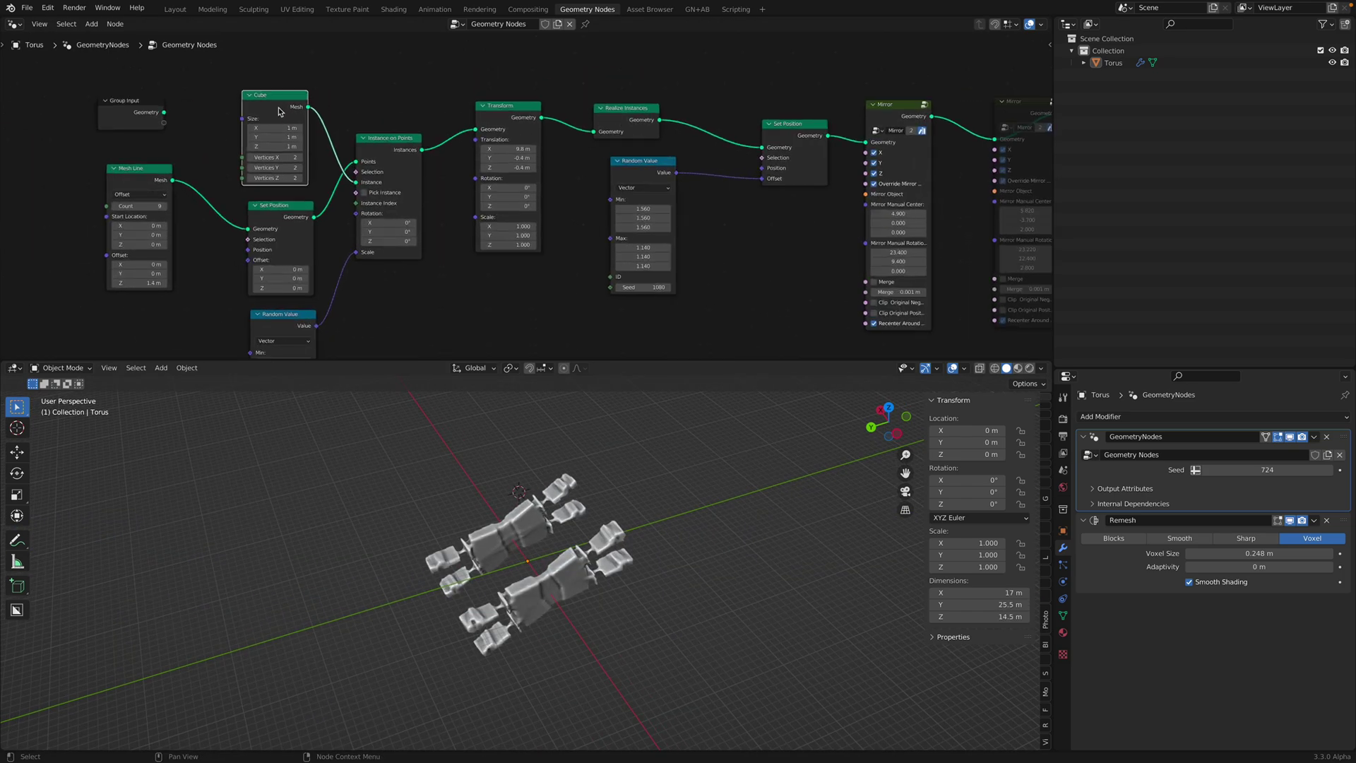
drag(279, 101, 279, 97)
mouse_move(145, 206)
mouse_down()
mouse_move(194, 203)
mouse_move(142, 203)
mouse_move(155, 187)
mouse_up()
middle_drag(203, 232, 198, 159)
- Examine how the Cube, Set Position and Random Value nodes feed Instance on Points
middle_drag(317, 142, 312, 148)
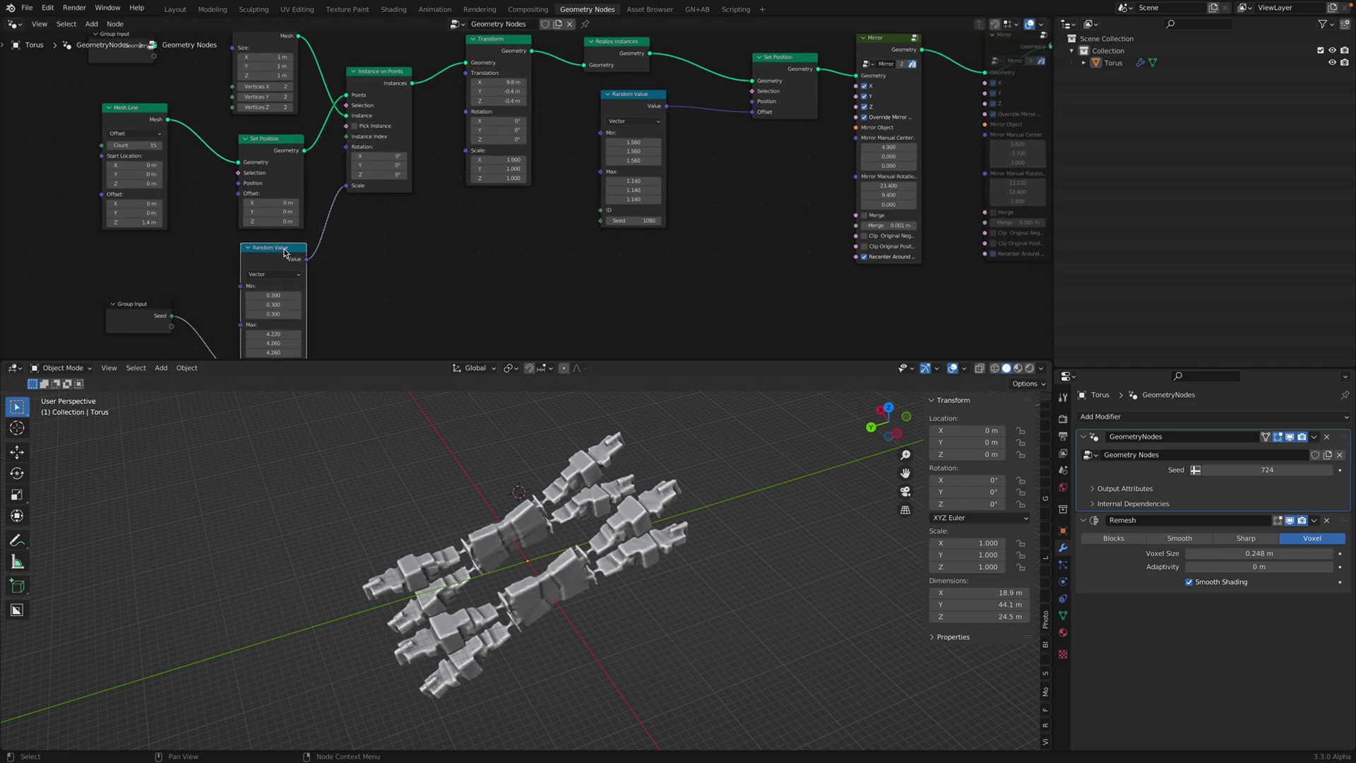
middle_drag(284, 253, 282, 227)
middle_drag(272, 315, 270, 318)
middle_drag(342, 176, 340, 185)
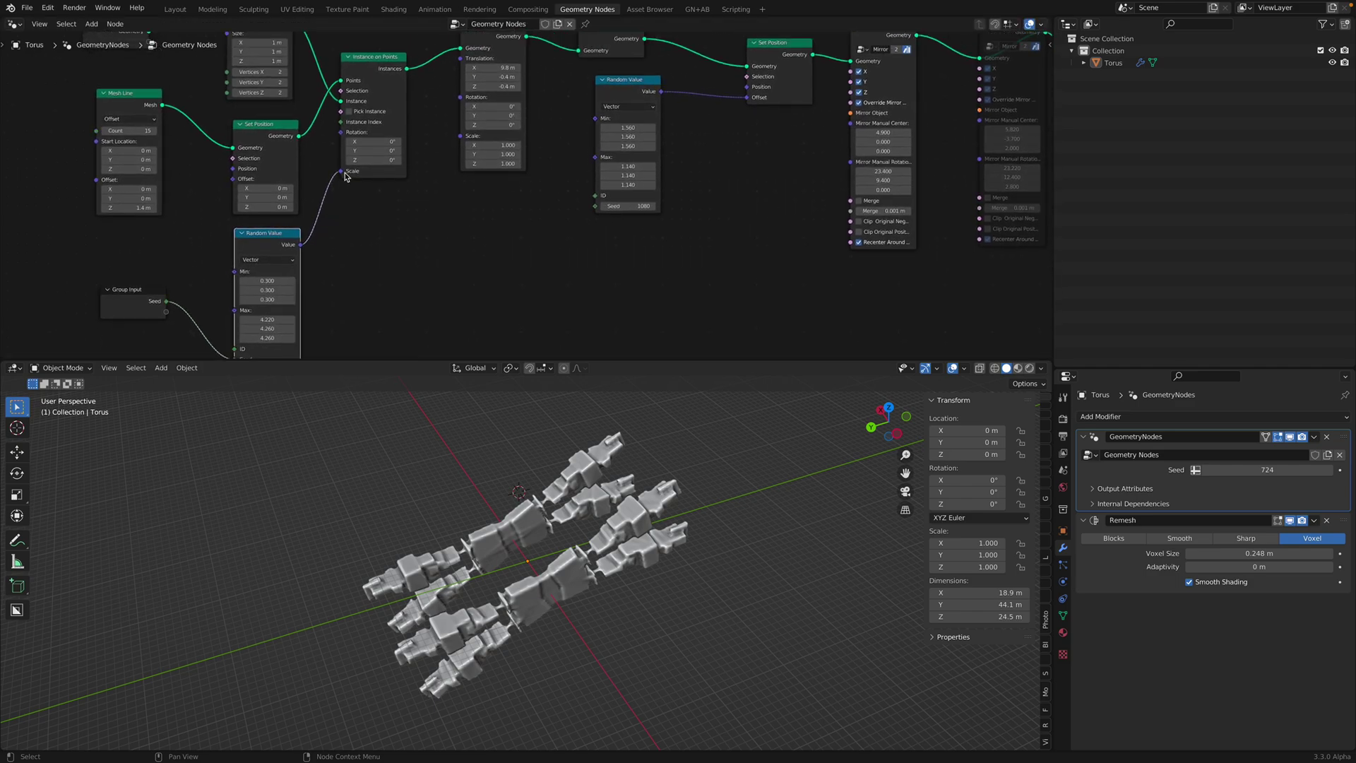
drag(345, 175, 303, 246)
middle_drag(340, 452, 325, 453)
middle_drag(283, 192, 277, 228)
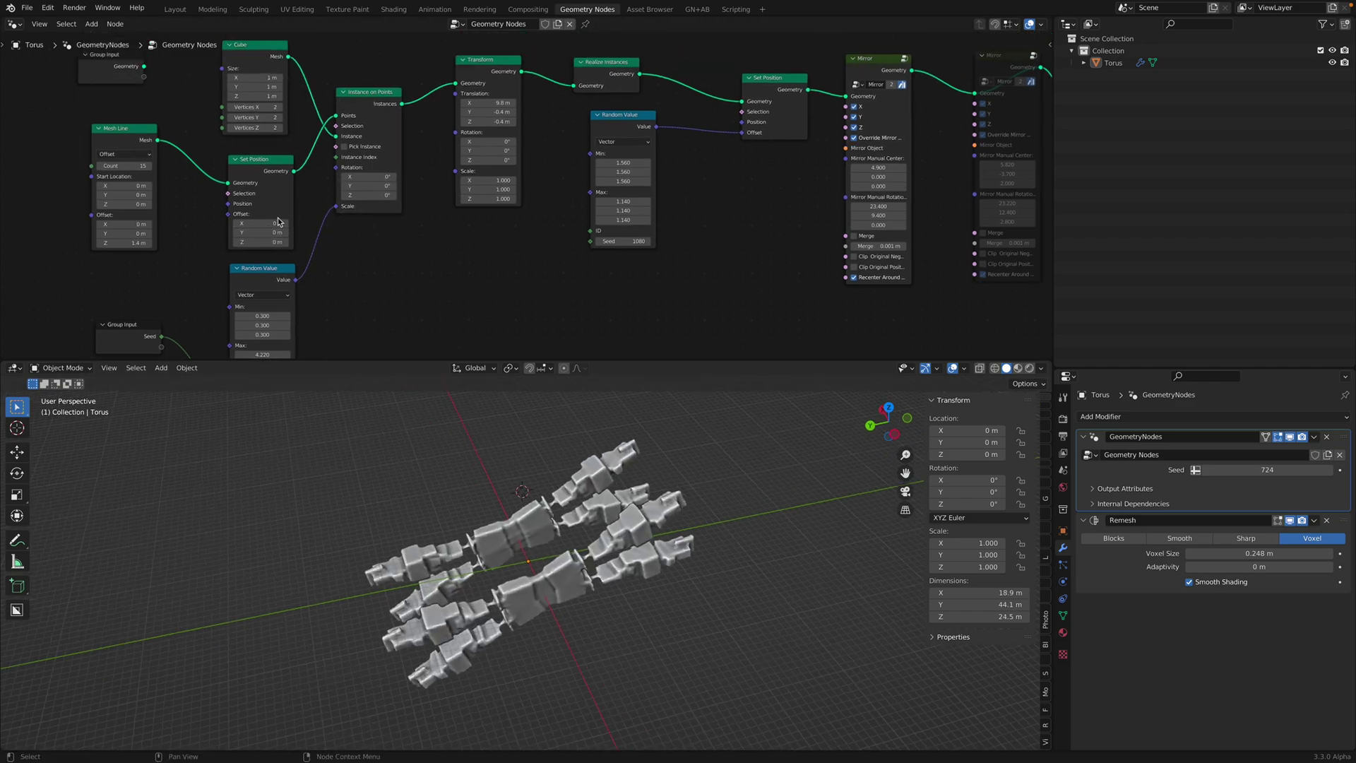
click(269, 164)
middle_drag(269, 163, 271, 198)
drag(266, 94, 268, 92)
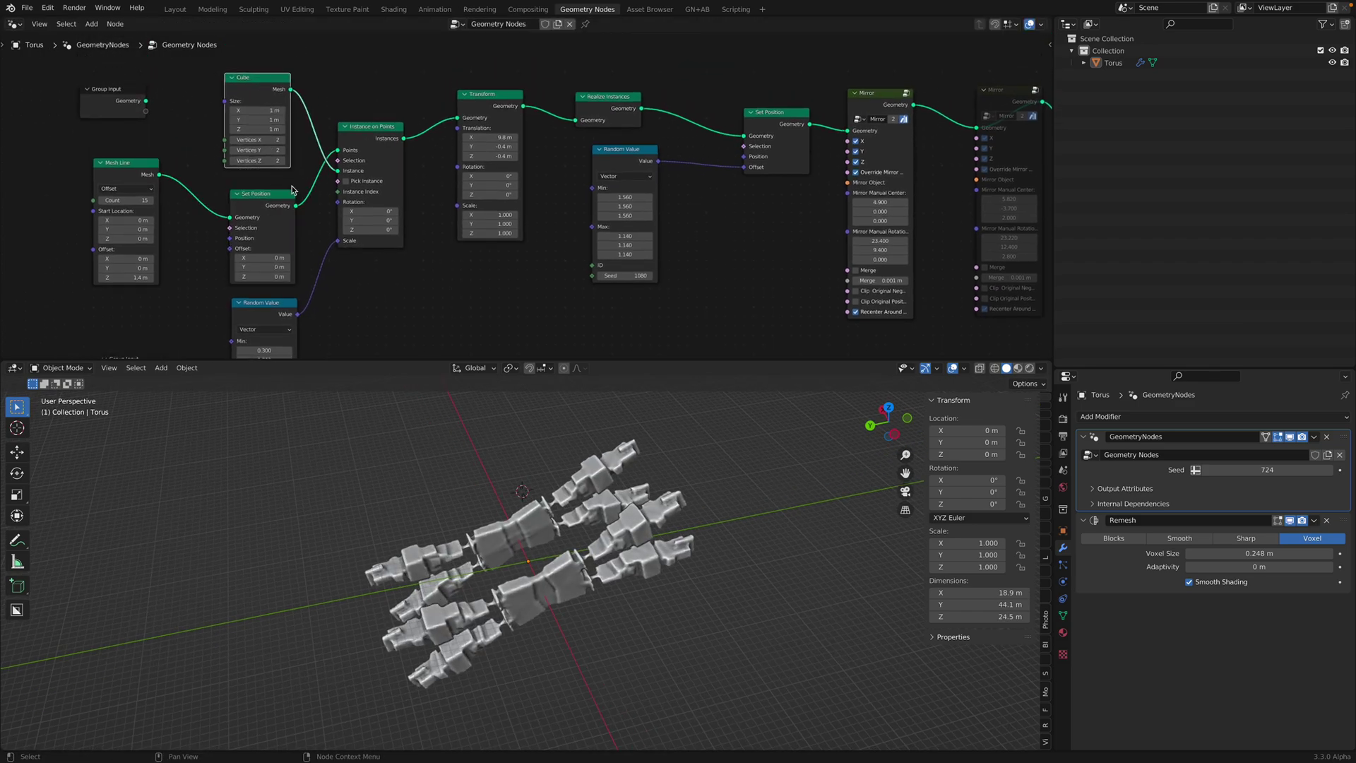
- Review the chain from the instanced line through Realize Instances and the Random Value offset of the second Set Position
middle_drag(559, 525, 540, 520)
middle_drag(339, 280, 337, 214)
middle_drag(394, 144, 366, 194)
scroll(366, 194, up, 1)
drag(256, 211, 258, 209)
drag(86, 148, 95, 161)
middle_drag(318, 127, 278, 160)
drag(551, 106, 552, 98)
drag(569, 170, 570, 193)
drag(561, 115, 560, 125)
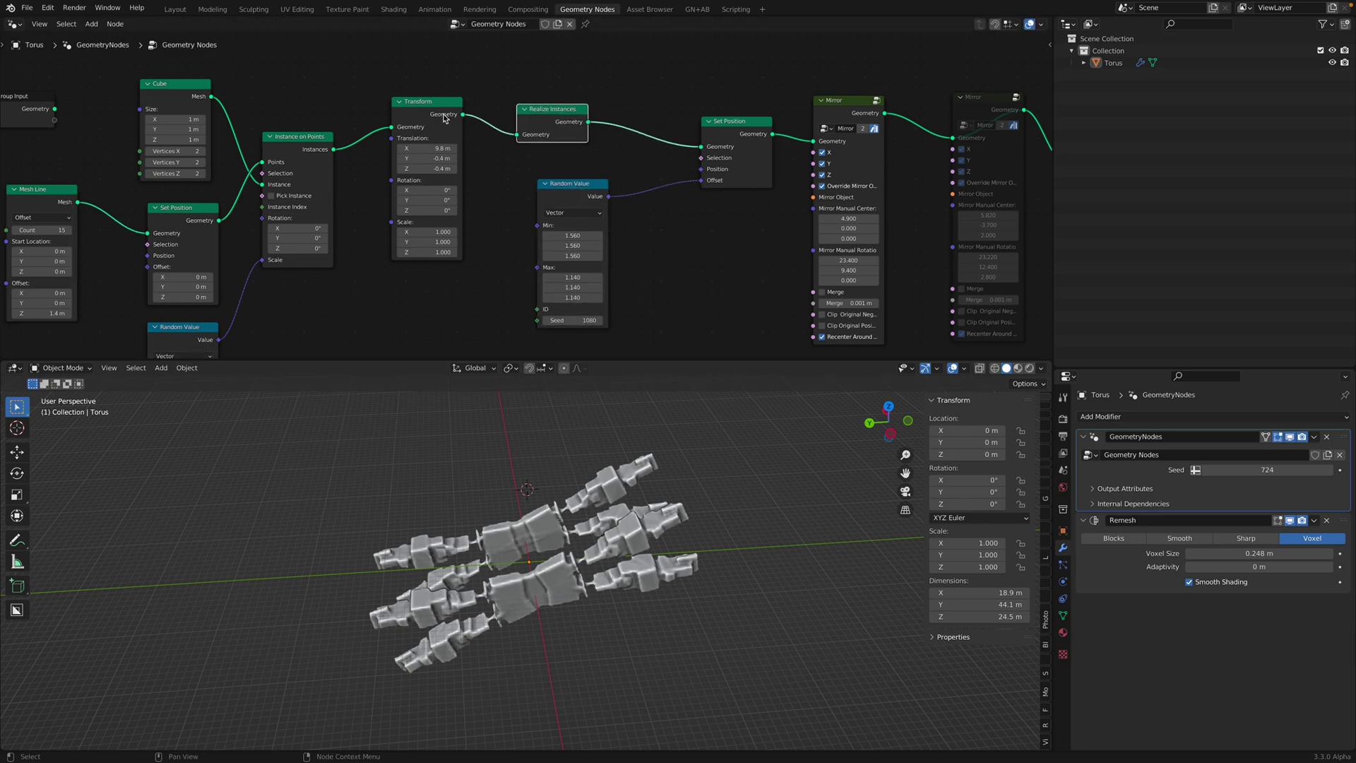
- Set the Transform node's Translation to X 11.2 m and Y 2.6 m
drag(427, 149, 556, 236)
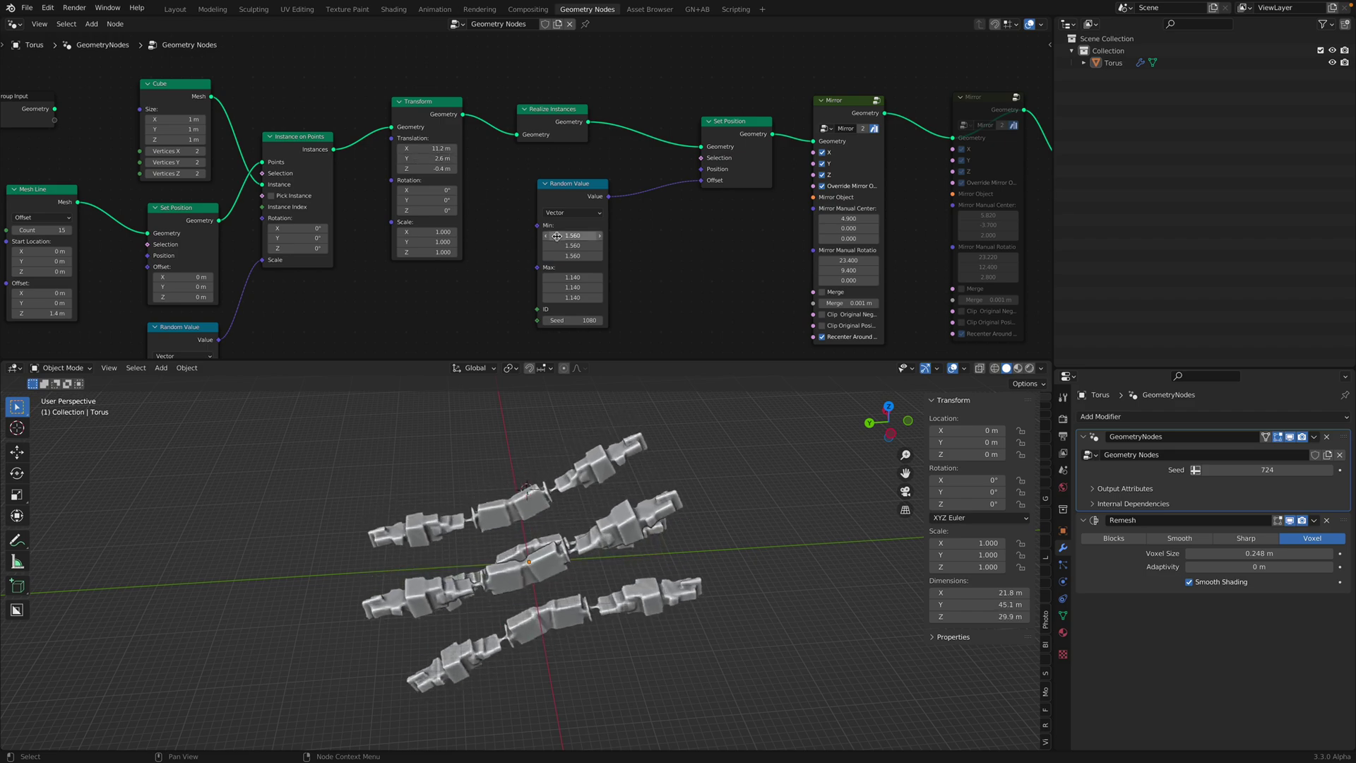
- Set the Seed of the Random Value node driving the second Set Position's Offset to 1130
drag(580, 320, 613, 320)
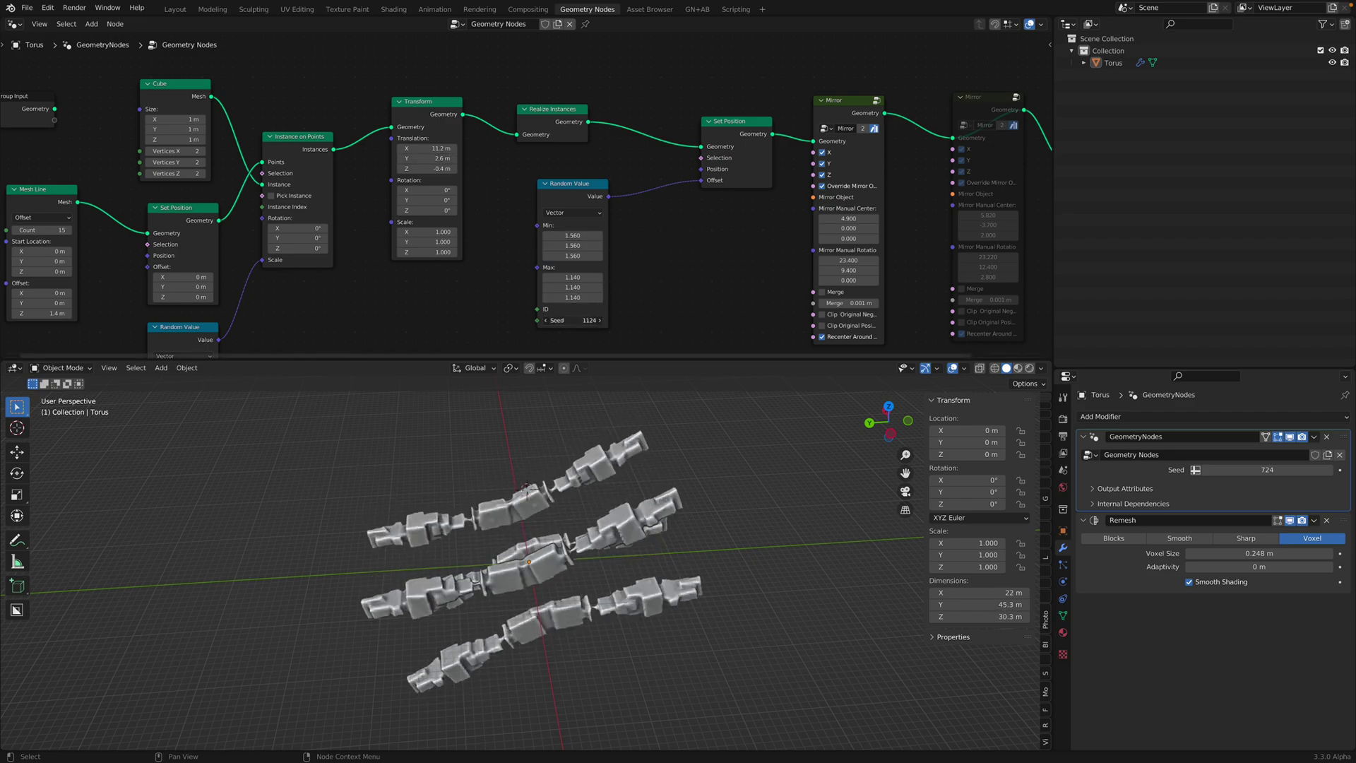
middle_drag(577, 255, 521, 257)
mouse_move(517, 236)
mouse_down()
mouse_move(490, 237)
mouse_move(501, 236)
mouse_up()
middle_drag(593, 217, 490, 231)
drag(592, 156, 579, 158)
middle_drag(568, 156, 483, 146)
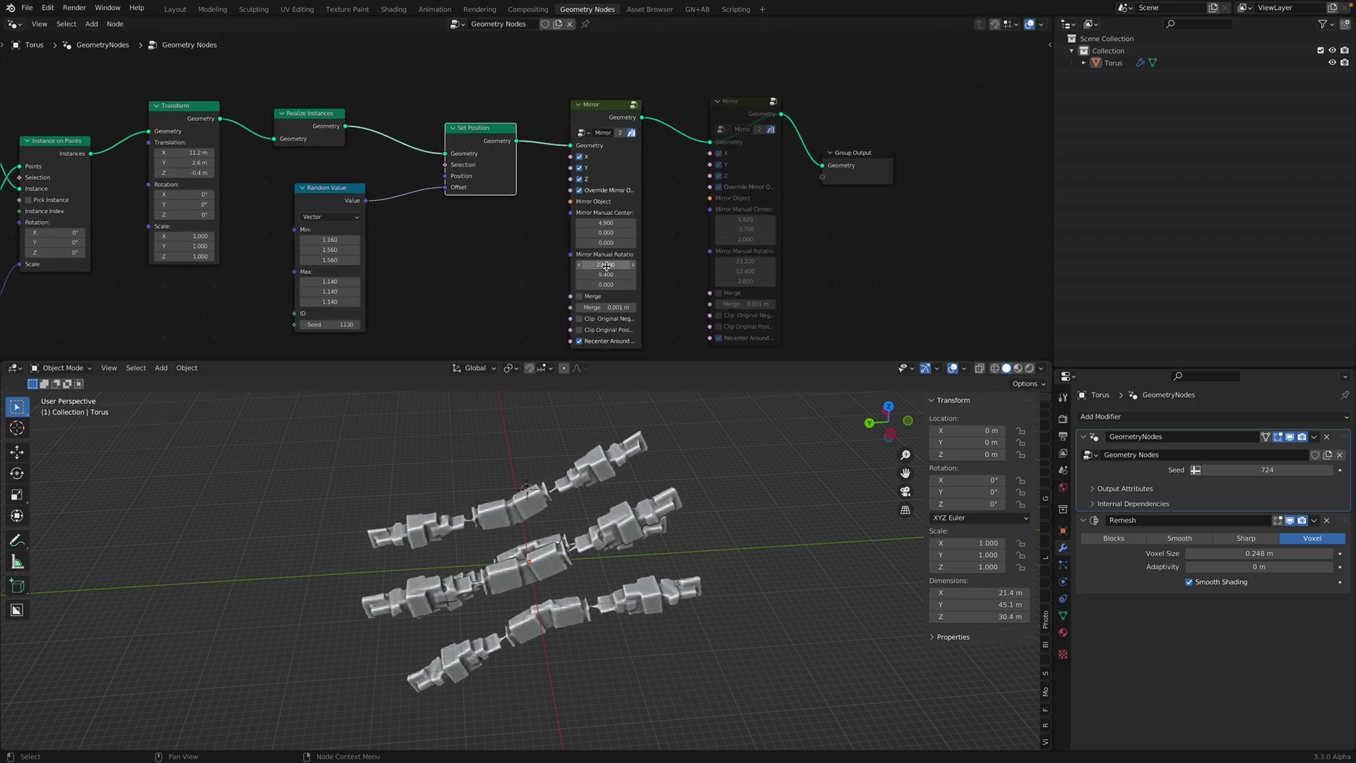
- Set the first Mirror node's Mirror Manual Rotation to 29.4, 11.8 and 1.2
drag(607, 266, 629, 285)
middle_drag(617, 487, 666, 487)
drag(612, 265, 628, 265)
- Unmute the second Mirror node and set the GeometryNodes modifier's Seed to 982
click(730, 107)
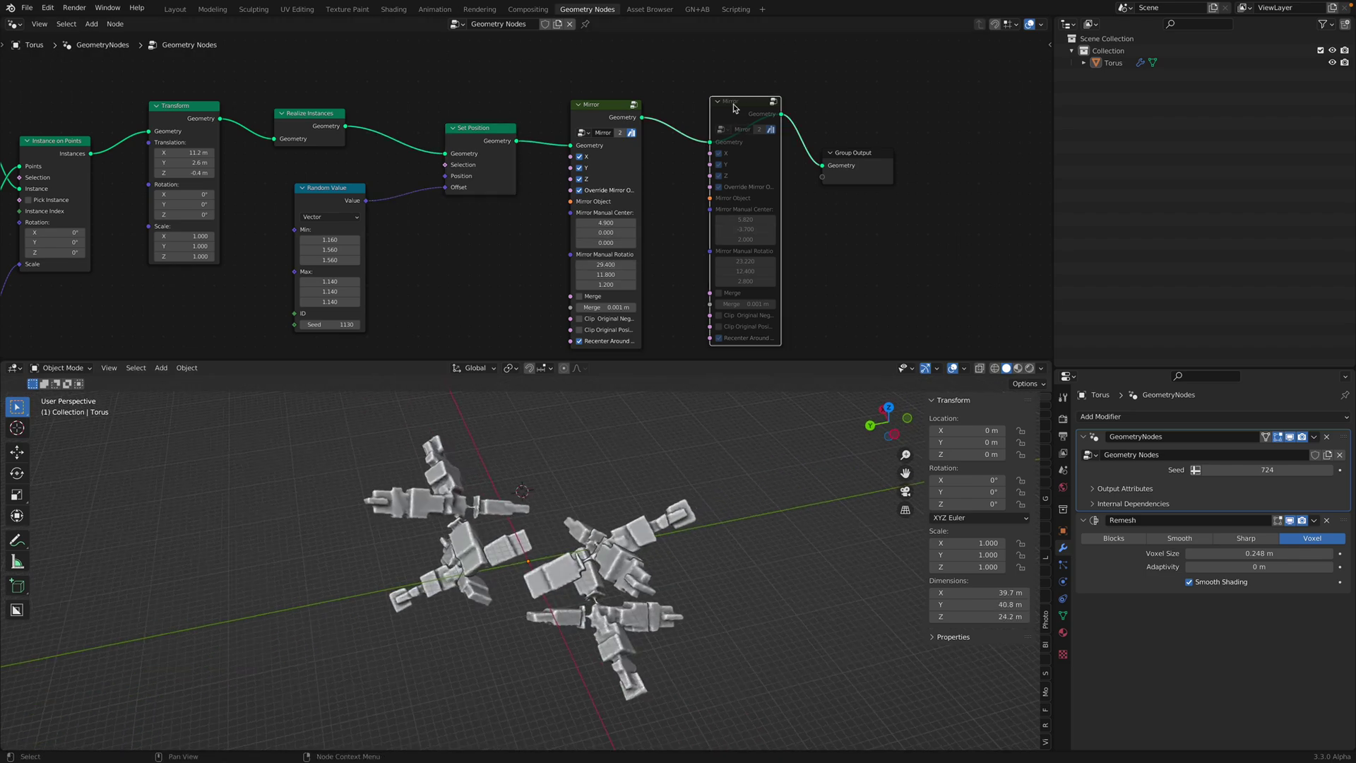
key(m)
middle_drag(763, 537, 775, 531)
drag(1249, 470, 1318, 469)
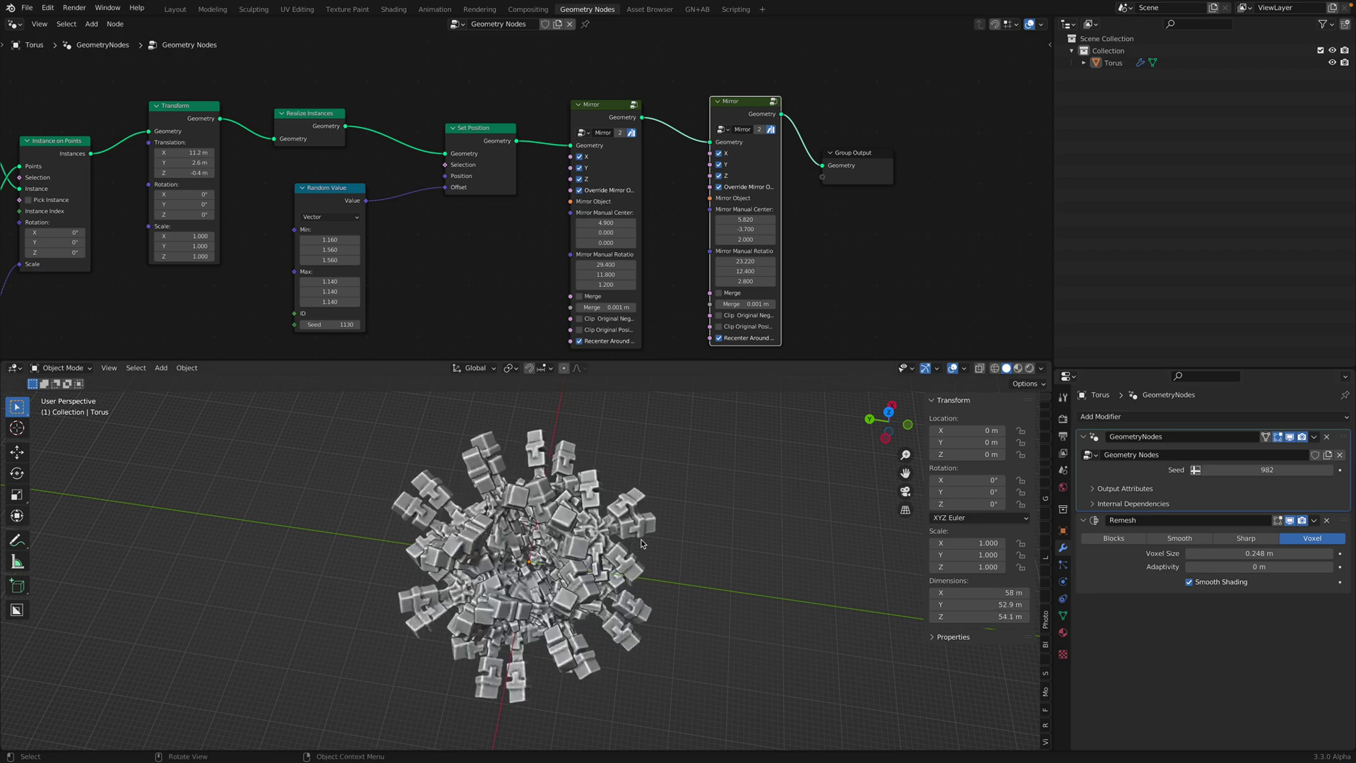
middle_drag(645, 548, 633, 507)
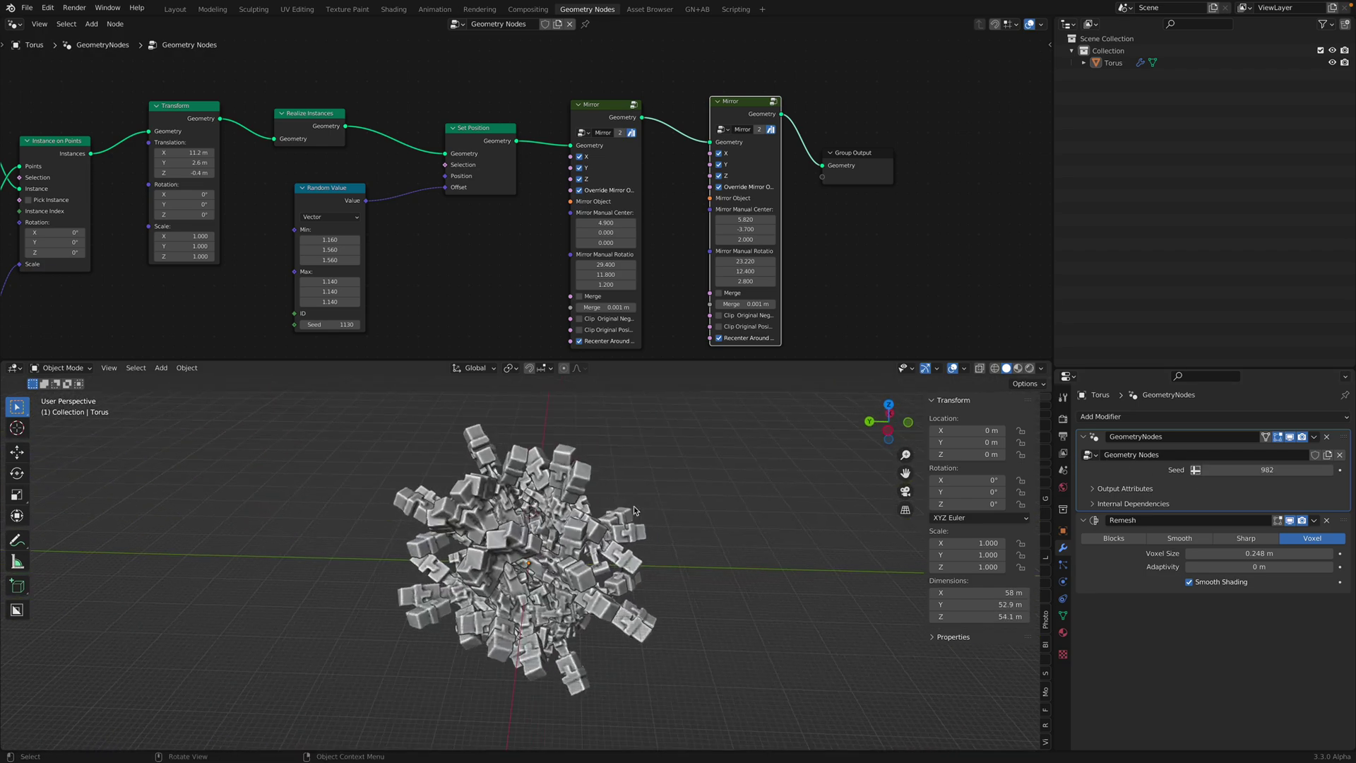
- Move Group Output aside and insert a third Mirror node between the second Mirror and Group Output
middle_drag(656, 265, 580, 259)
drag(797, 157, 904, 157)
middle_drag(791, 120, 711, 142)
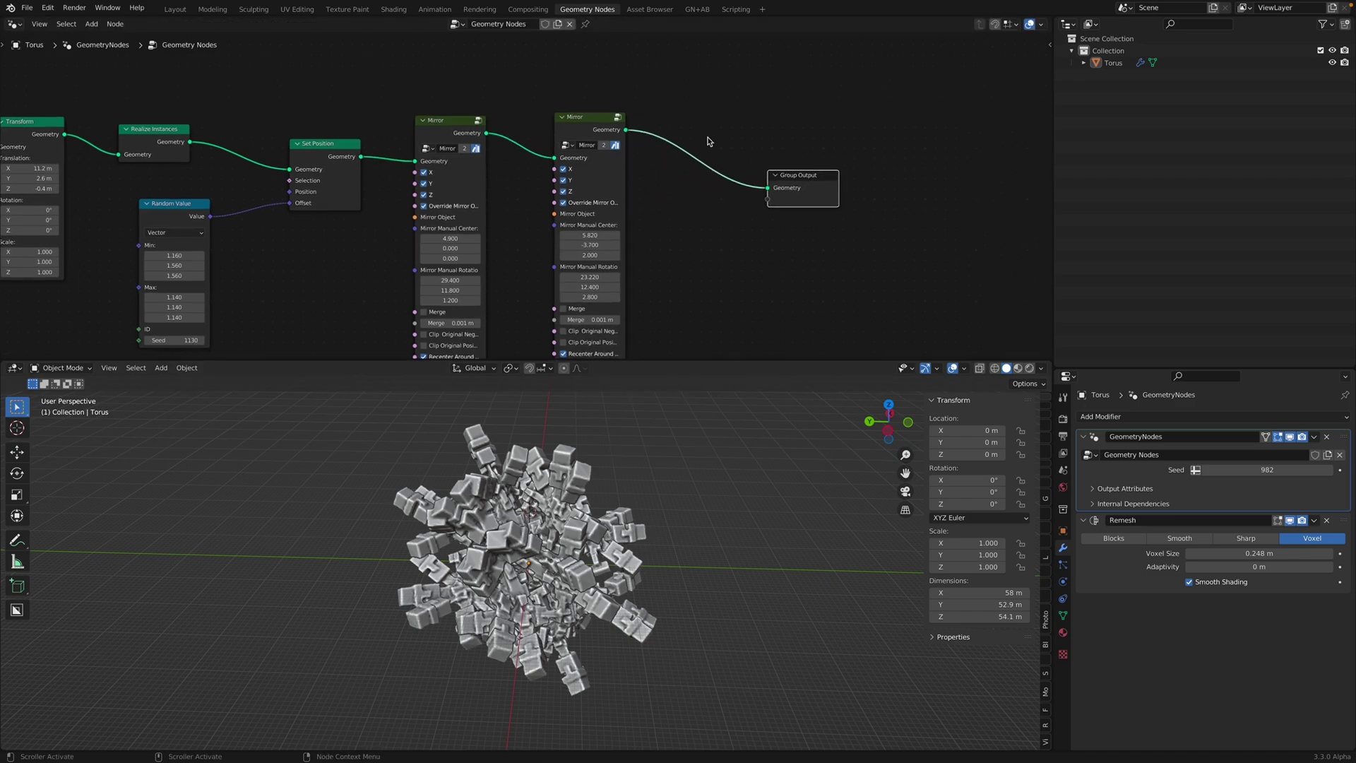
key(shift+a)
click(708, 137)
text(mirror)
key(Return)
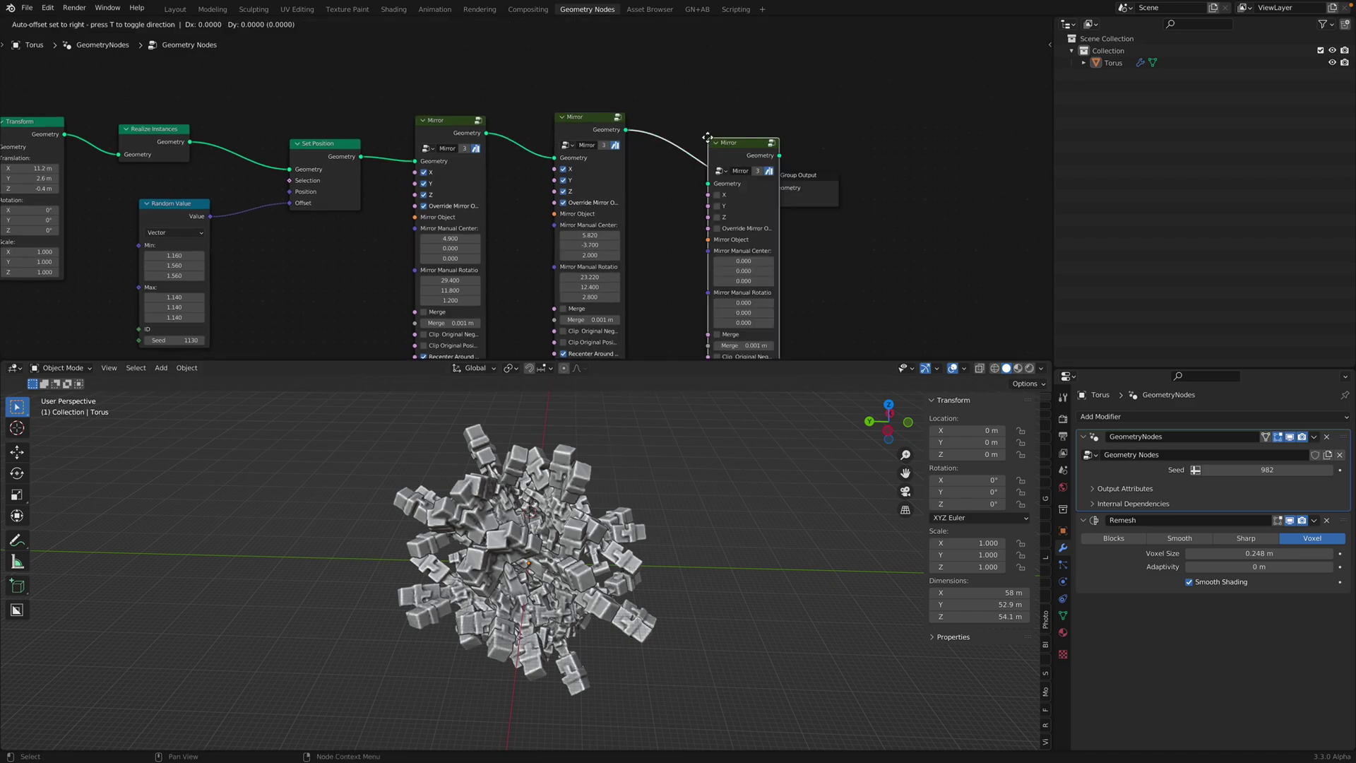
click(677, 260)
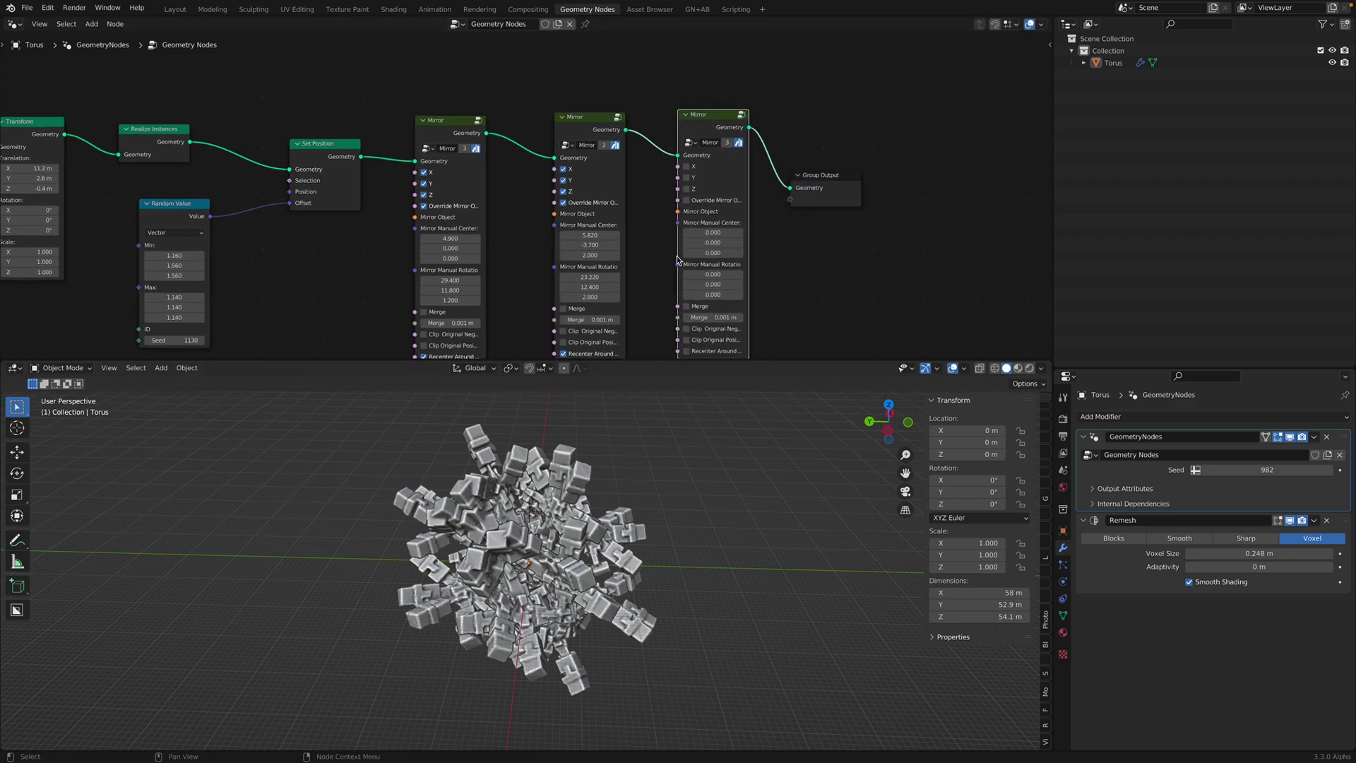
- Enable X mirroring on the third Mirror node and undo the trial change to its Recenter Around option
click(689, 170)
middle_drag(625, 629, 563, 558)
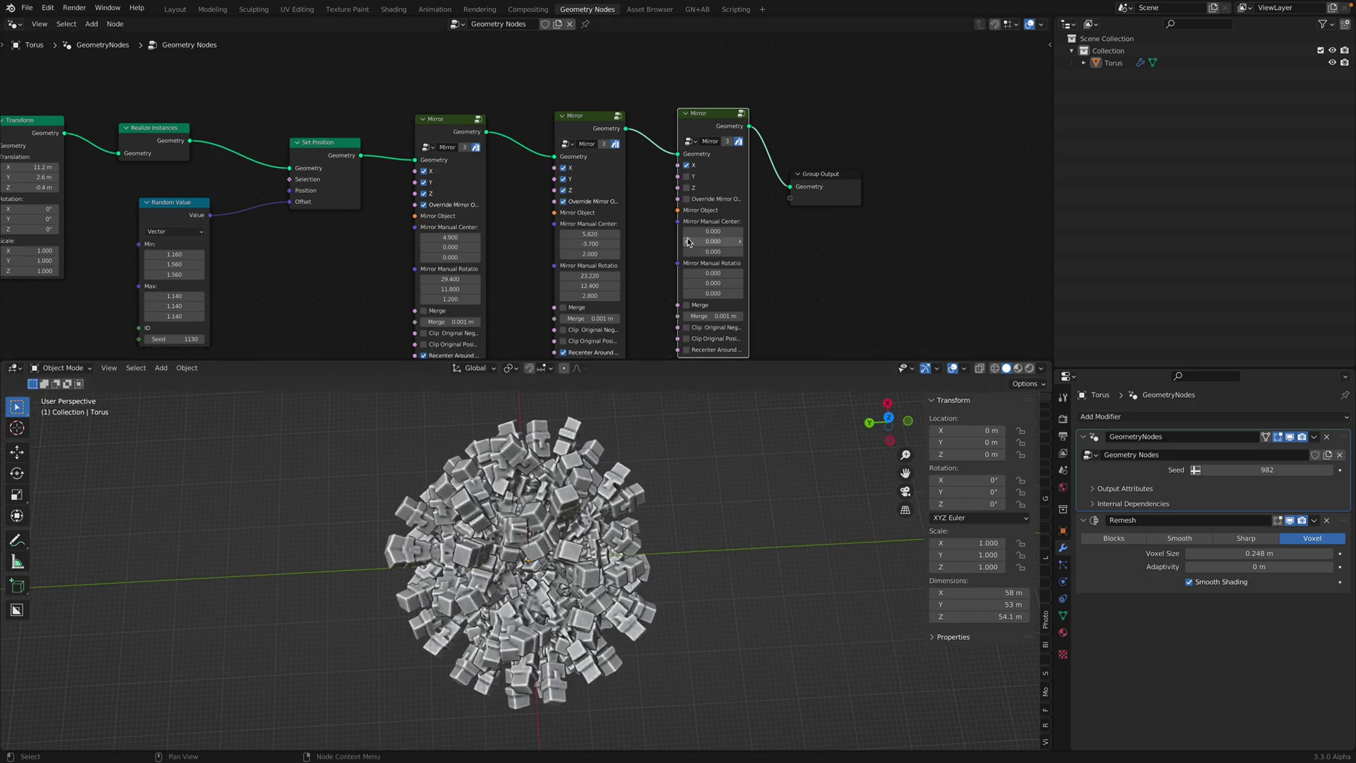
middle_drag(706, 346, 703, 316)
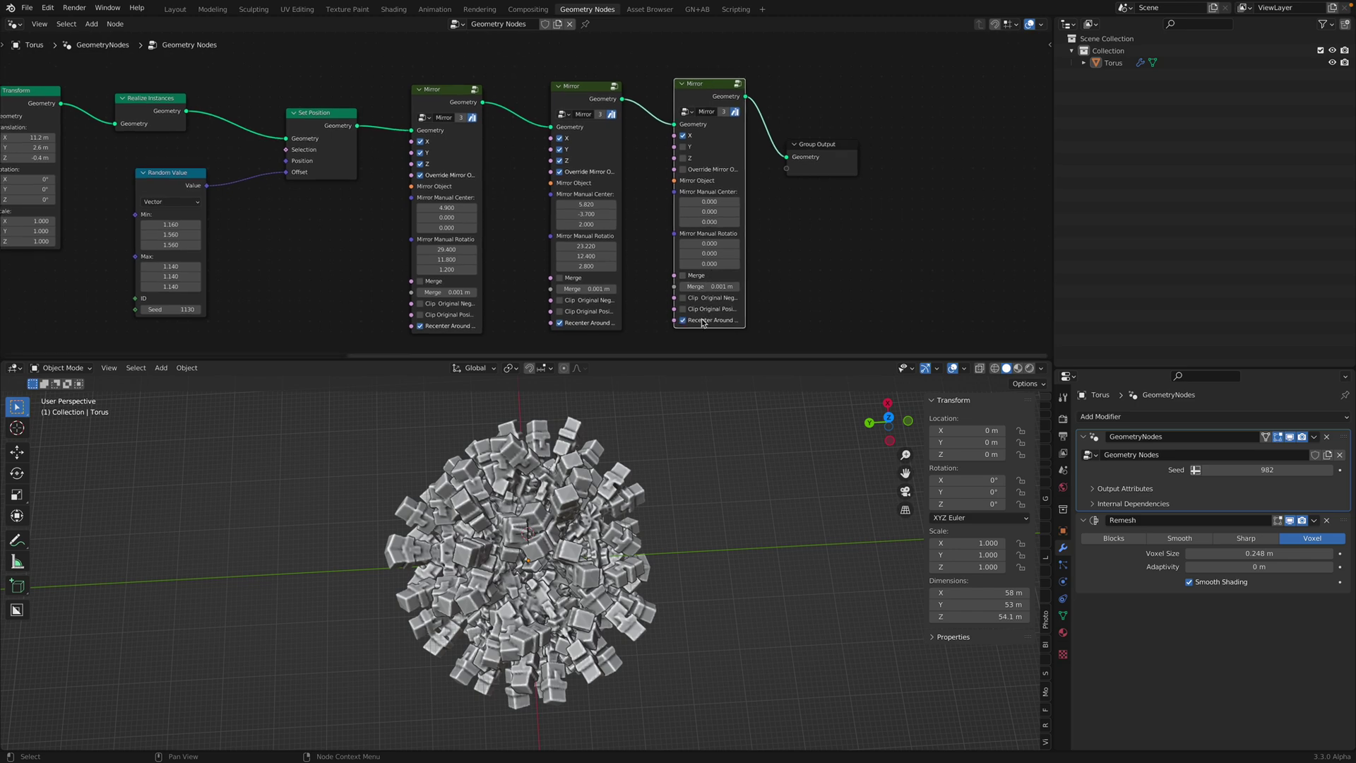
key(ctrl+z)
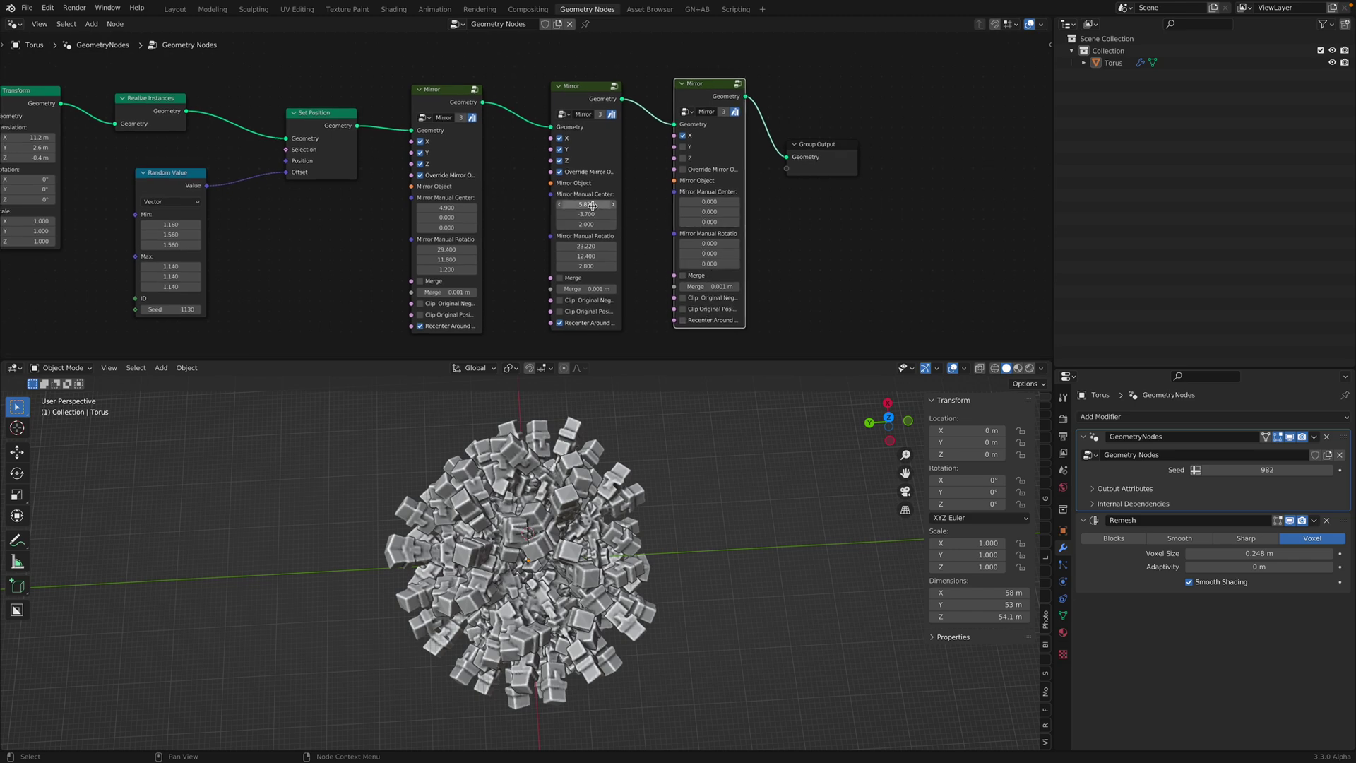
- Inspect the mesh's symmetry from the bottom orthographic view with the third Mirror's X option off and on
click(888, 419)
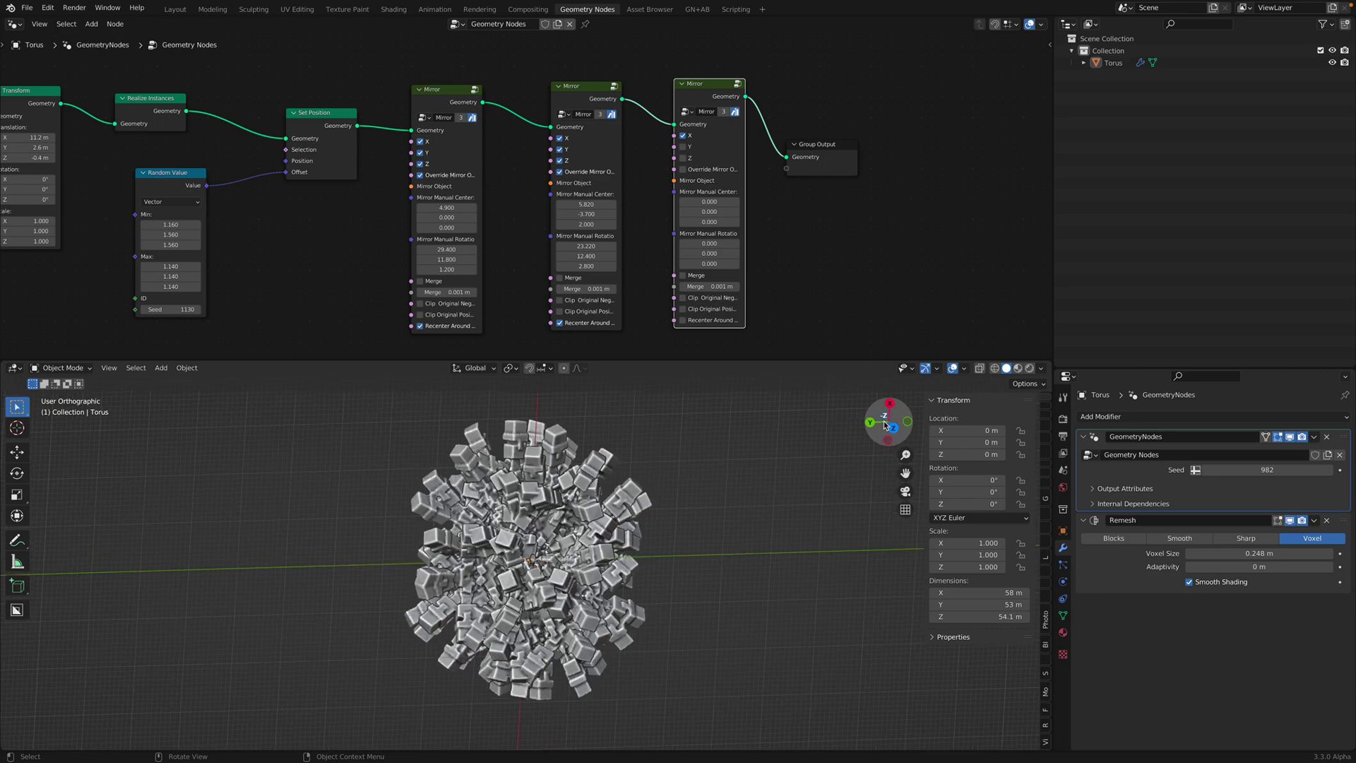
click(888, 422)
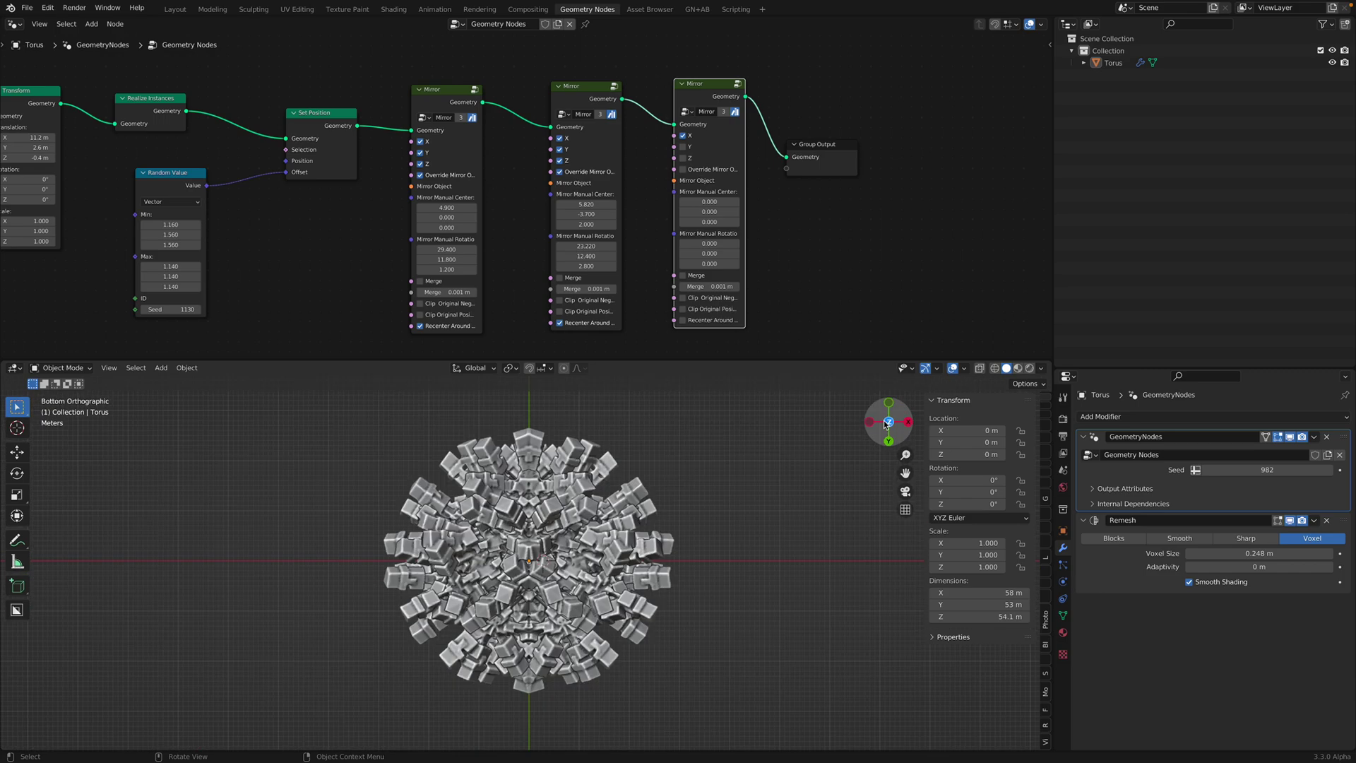
click(690, 136)
click(686, 137)
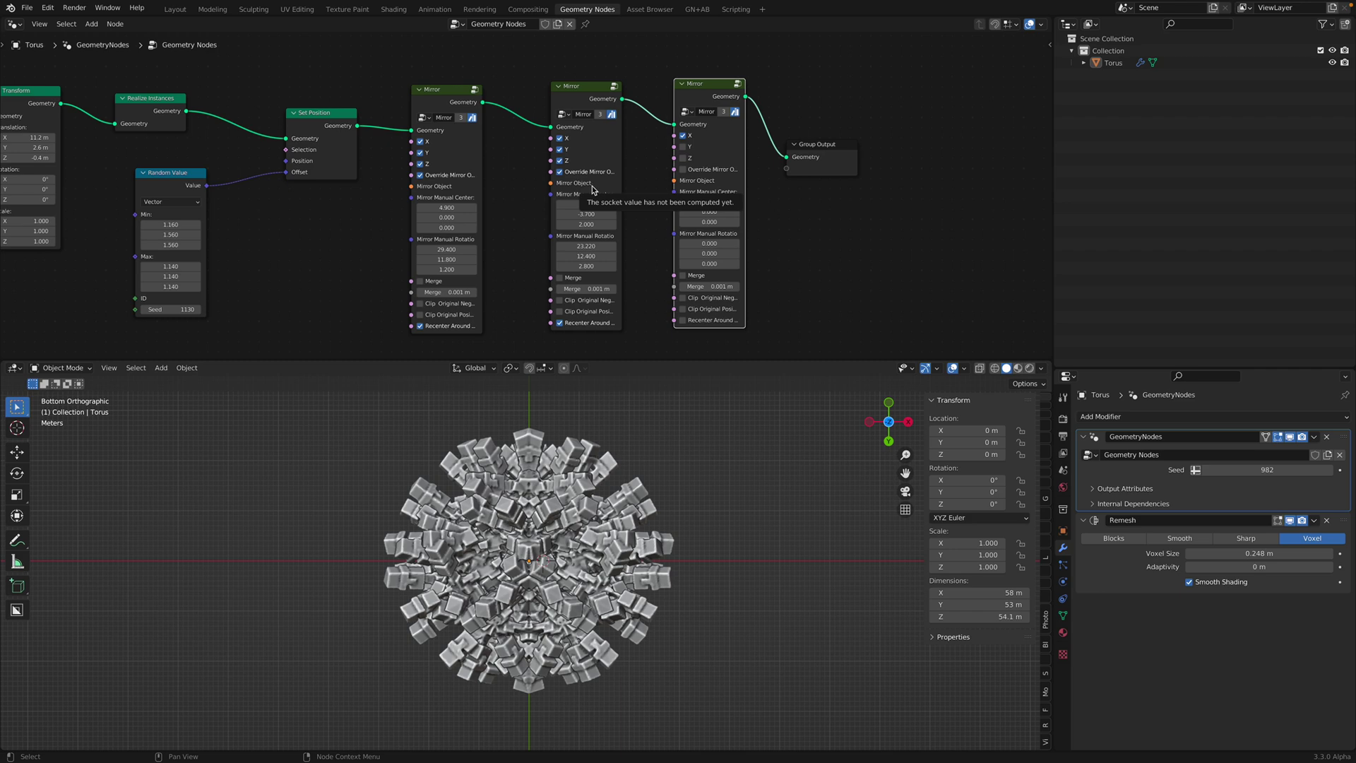
- Set the GeometryNodes modifier's Seed to 1064 and save the file
drag(1237, 470, 1287, 470)
middle_drag(589, 522, 600, 599)
middle_drag(149, 161, 388, 167)
middle_drag(158, 102, 363, 116)
click(27, 8)
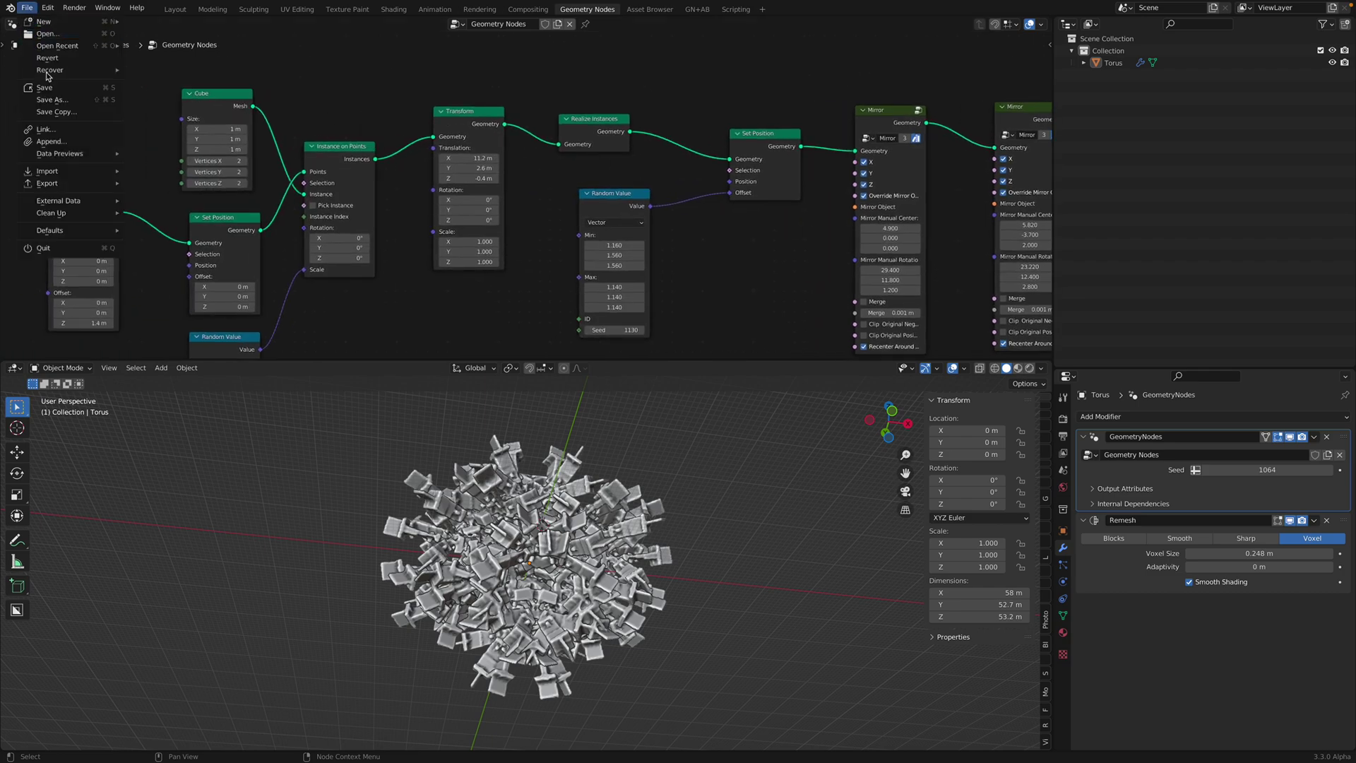
click(51, 89)
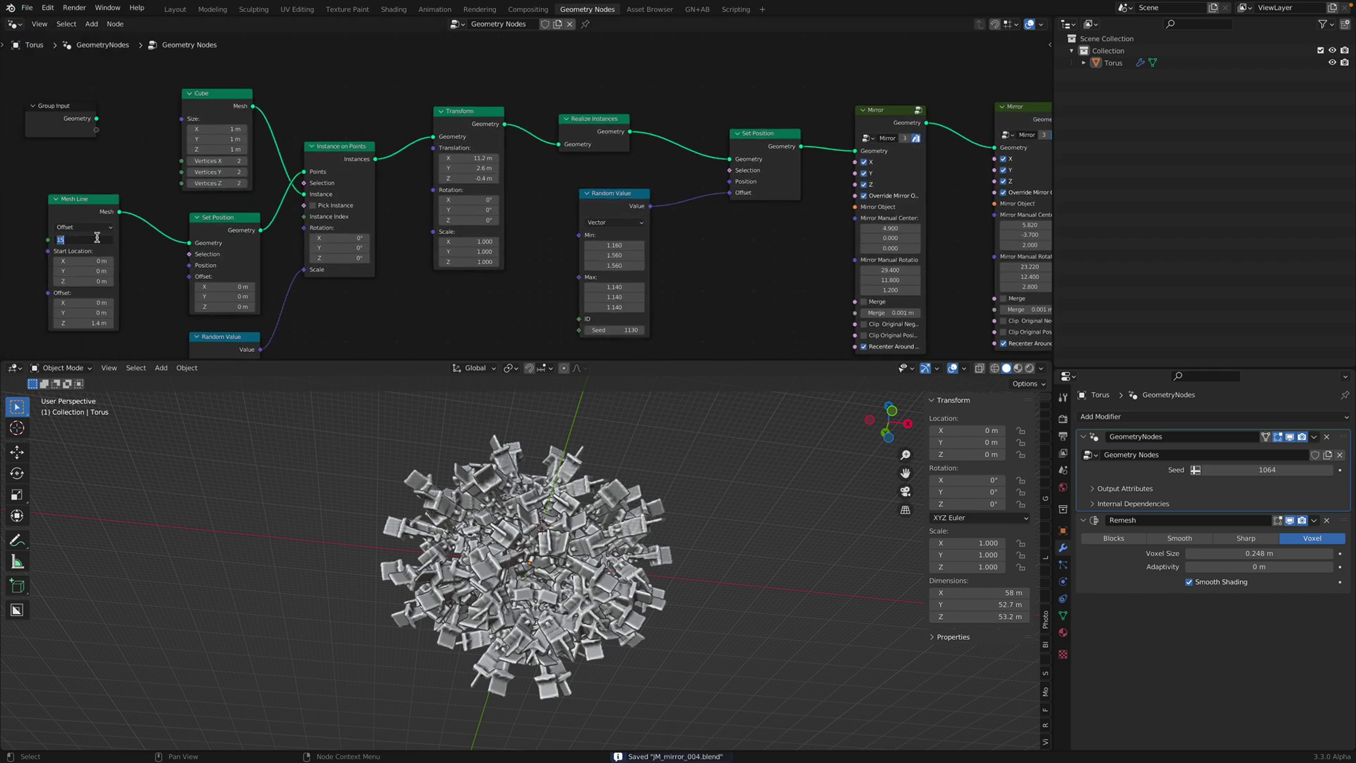
- Set the Mesh Line's Count to 3
text(3)
key(Return)
middle_drag(442, 308, 424, 278)
middle_drag(657, 487, 660, 417)
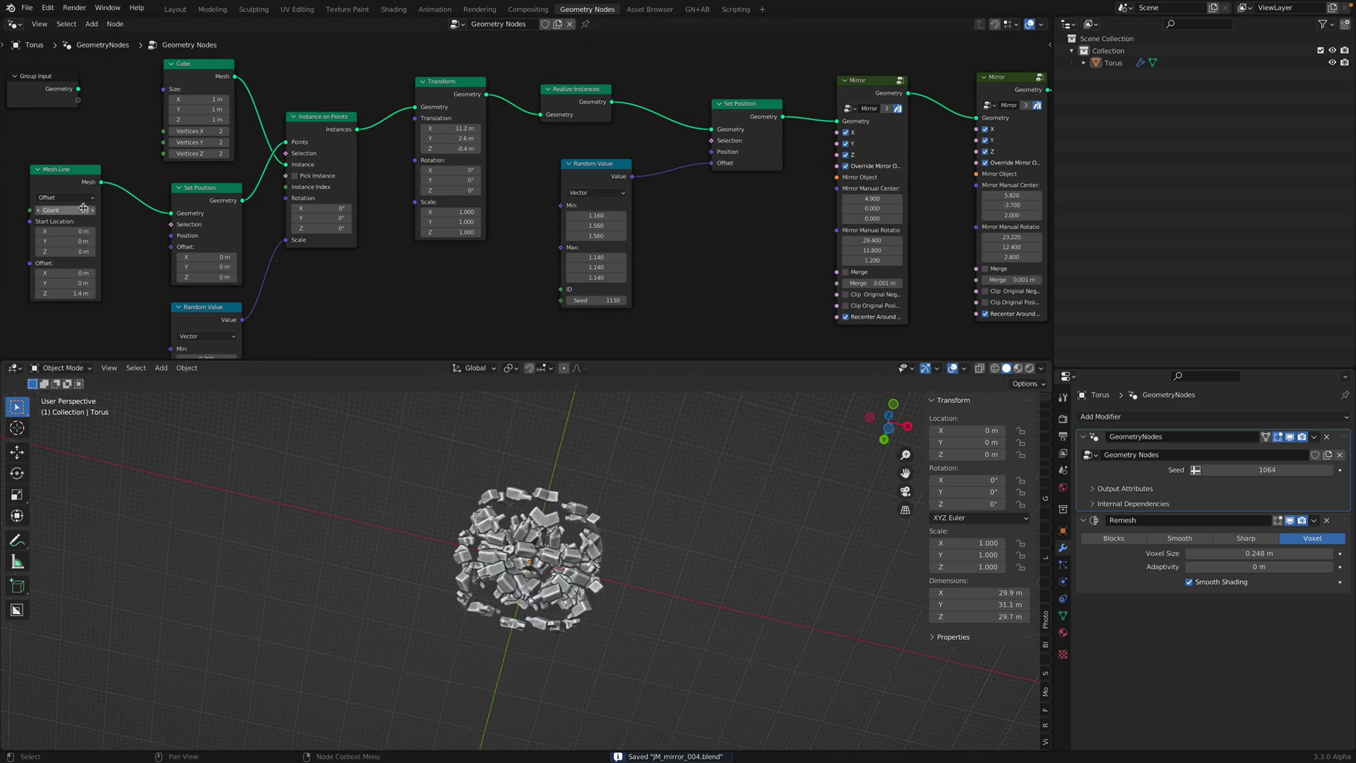
- Raise the Mesh Line's Count one by one, finishing at 15
click(92, 210)
click(93, 211)
click(92, 210)
click(93, 211)
click(92, 211)
click(92, 211)
click(93, 211)
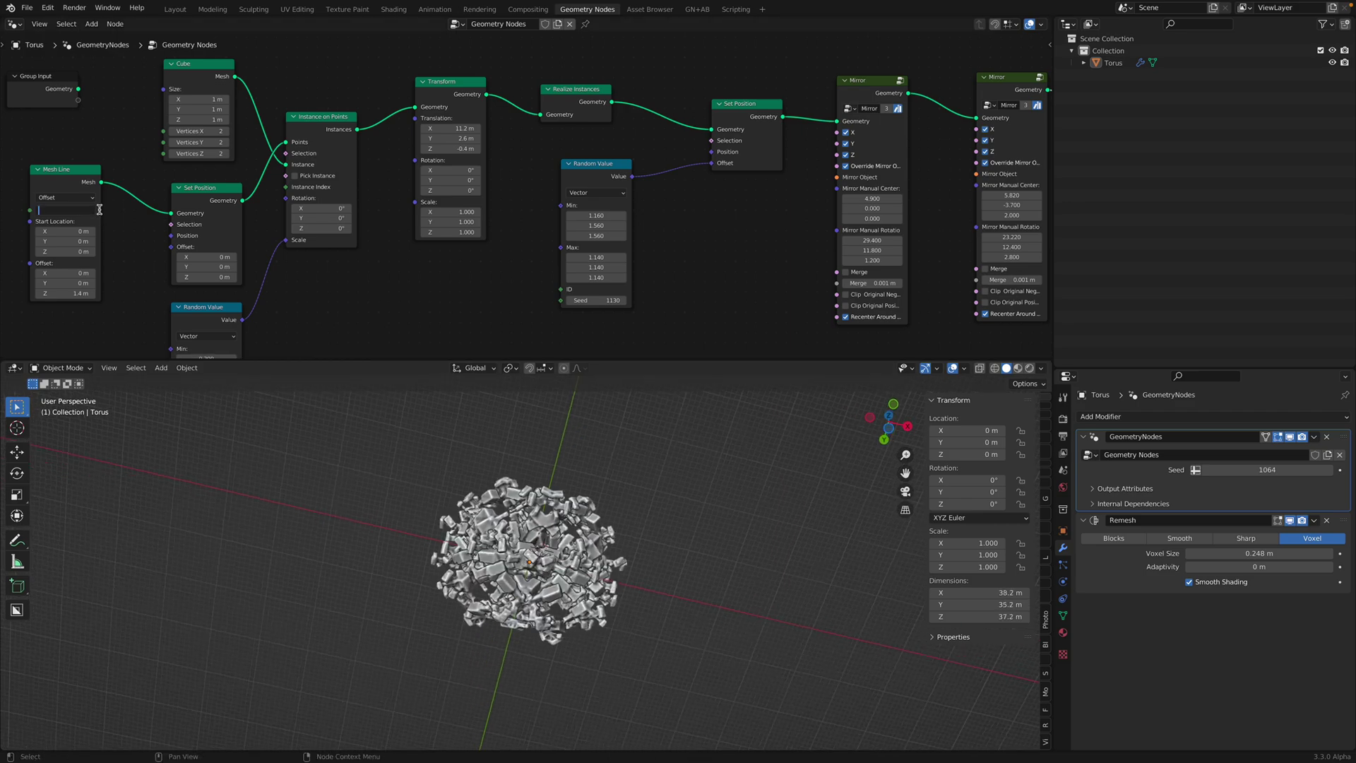
key(Return)
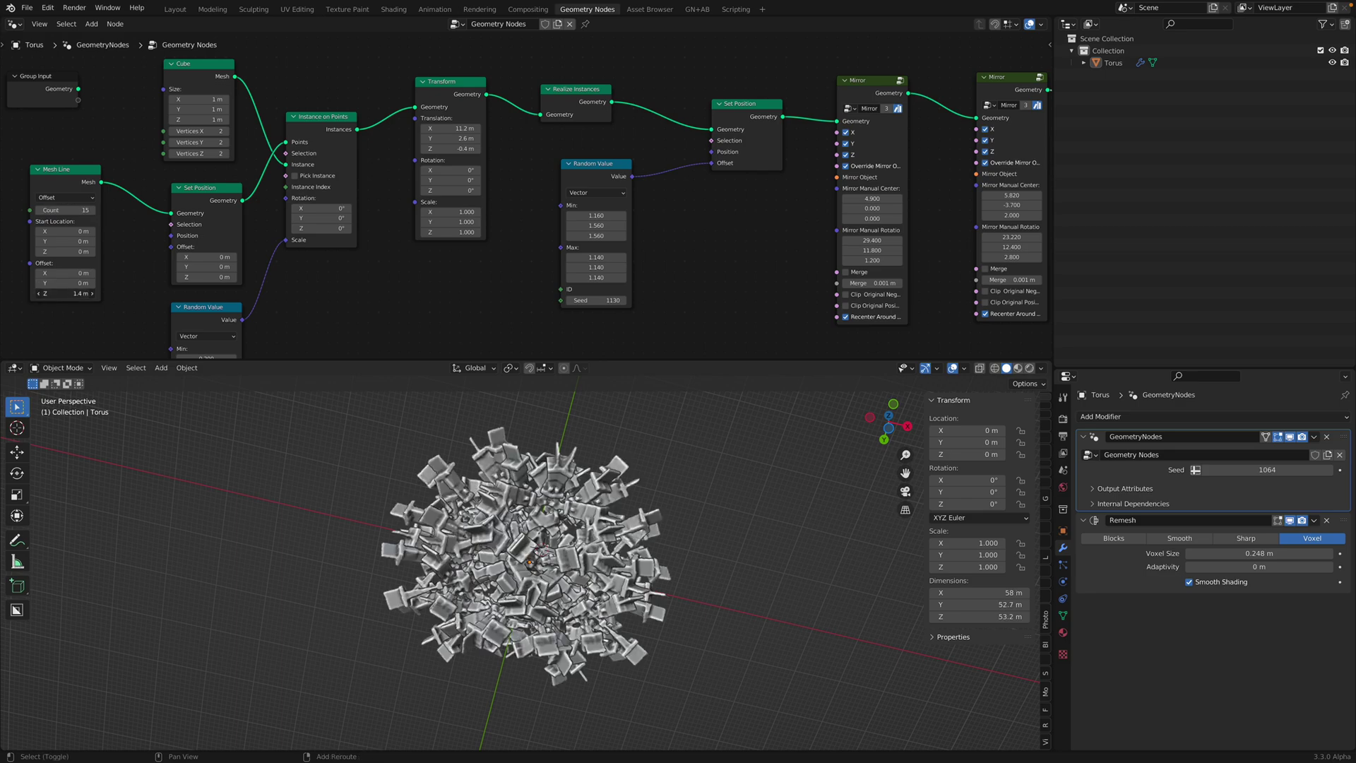
- Set the Mesh Line's Offset Z to 2.72 m
drag(67, 293, 82, 293)
middle_drag(622, 590, 606, 558)
scroll(607, 551, down, 2)
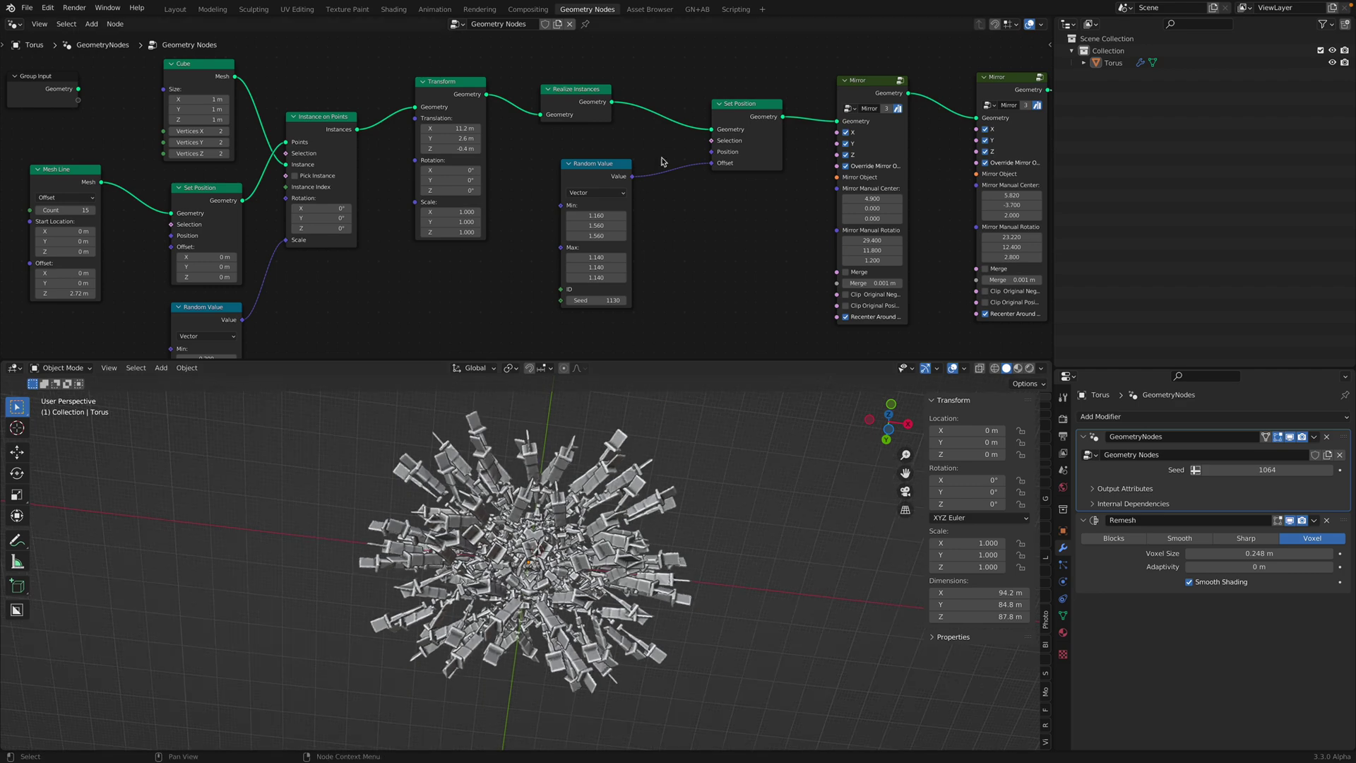
- Rearrange the Mirror nodes, placing the second one higher and closer to the first
middle_drag(664, 161, 379, 183)
drag(579, 120, 578, 111)
drag(707, 104, 684, 78)
drag(832, 101, 827, 95)
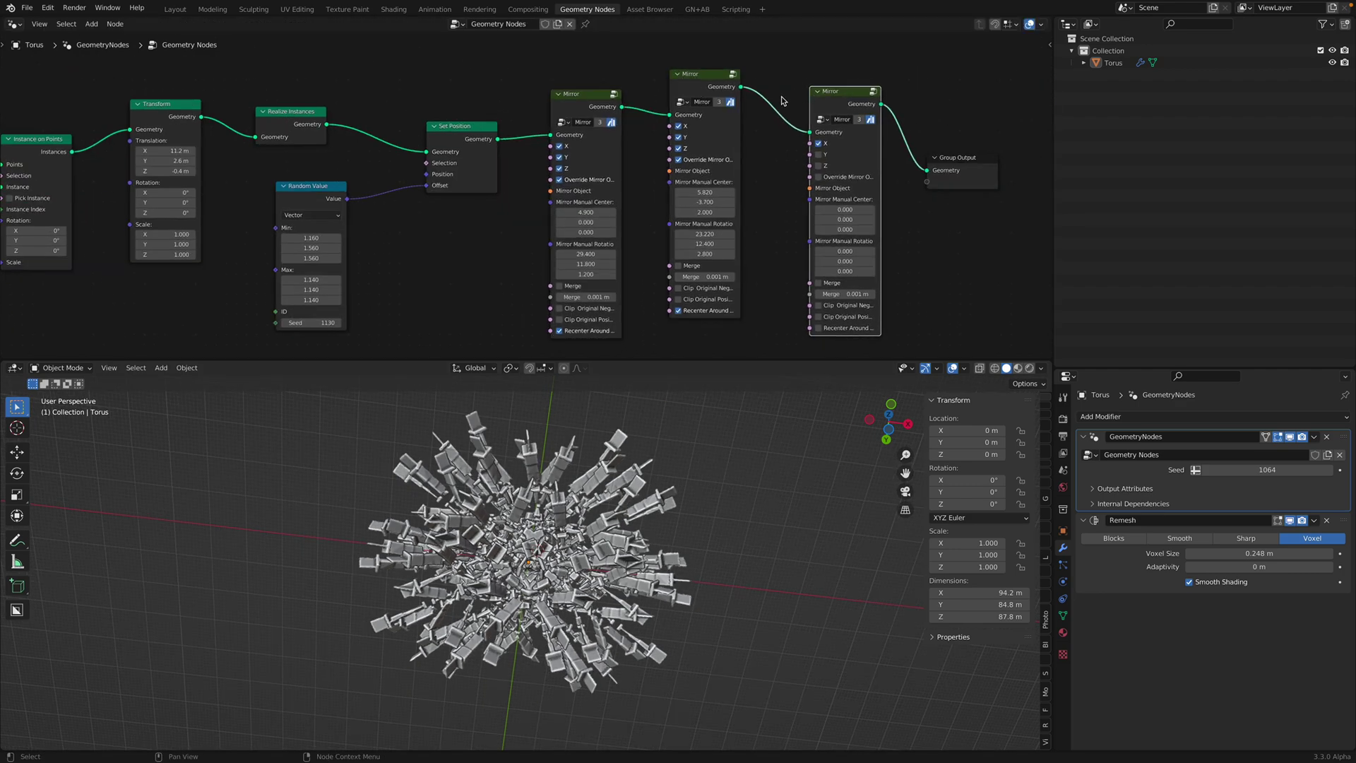
- Compare the mesh with the second and then the first Mirror node muted and unmuted
middle_drag(782, 100, 721, 93)
click(645, 69)
key(m)
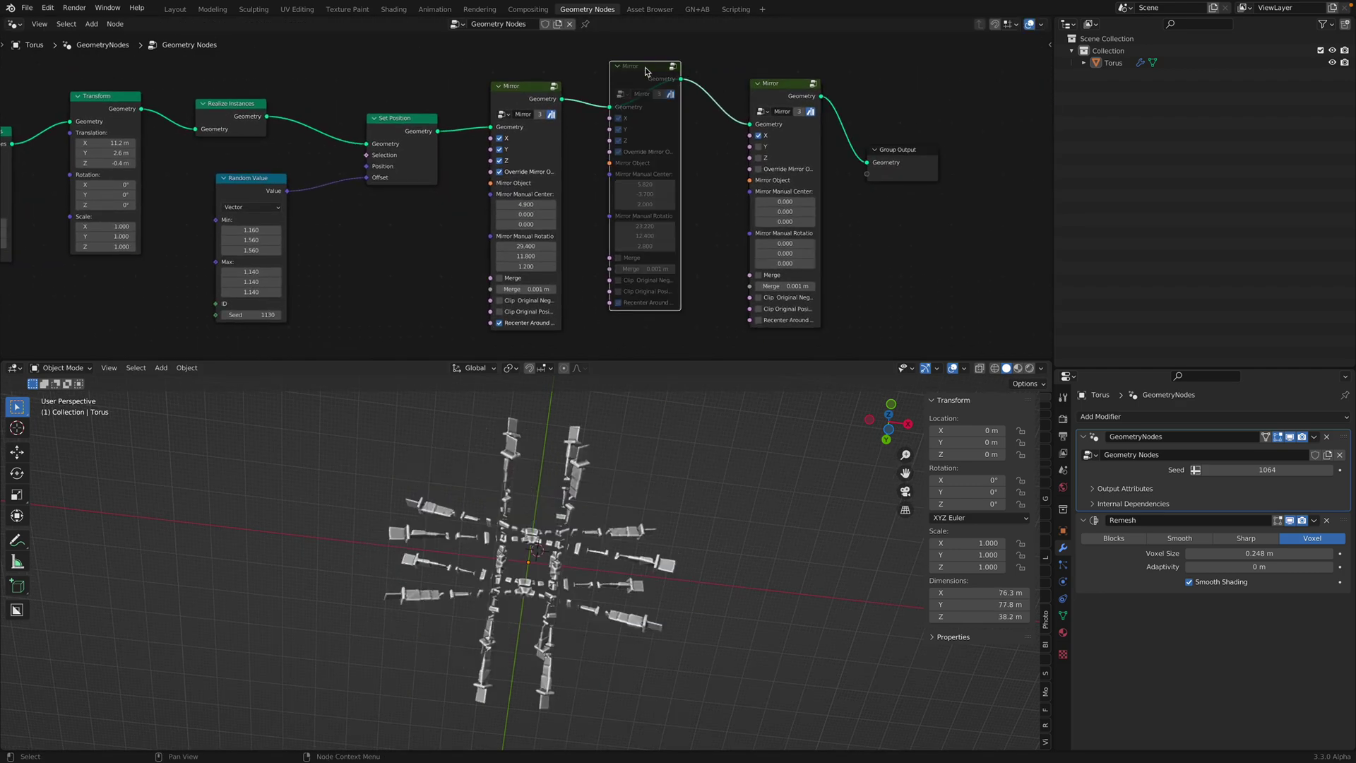
key(m)
click(550, 96)
key(m)
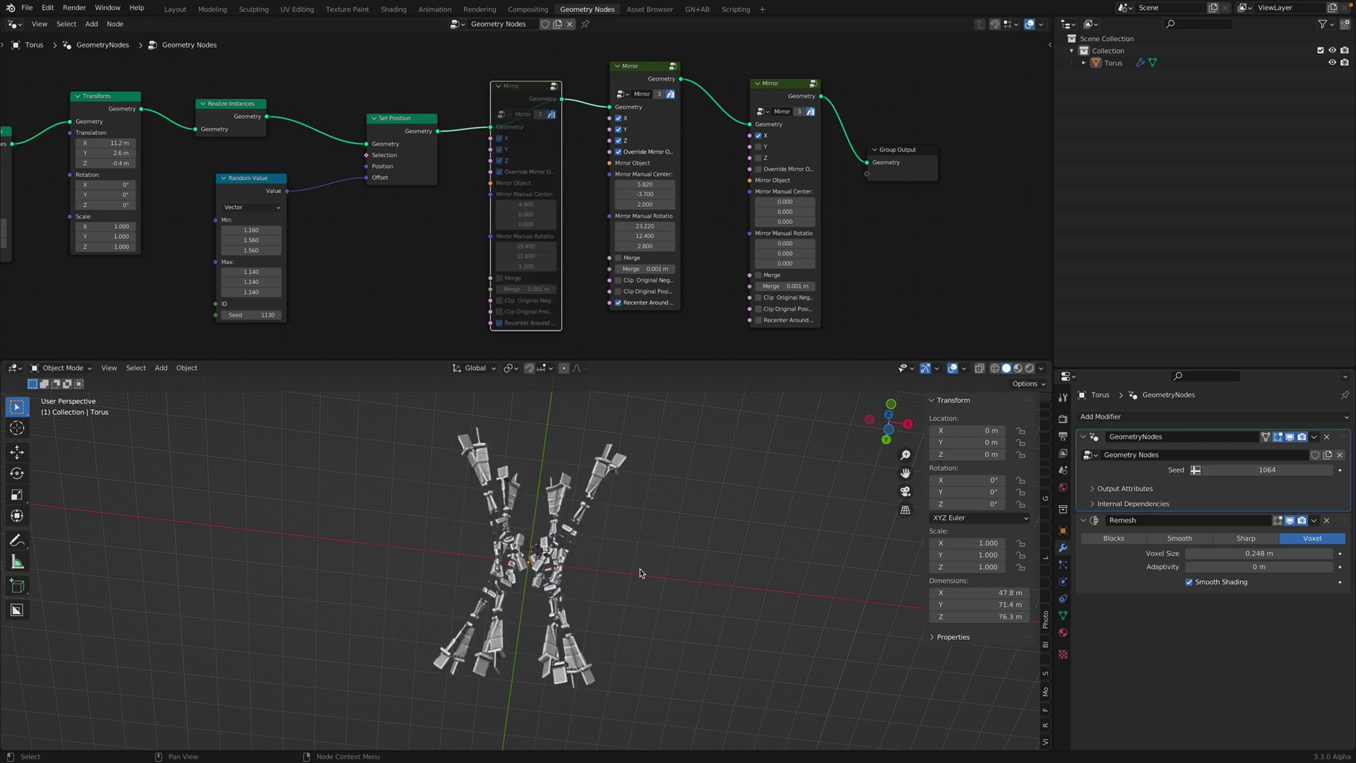
key(m)
middle_drag(823, 590, 833, 538)
scroll(826, 576, up, 1)
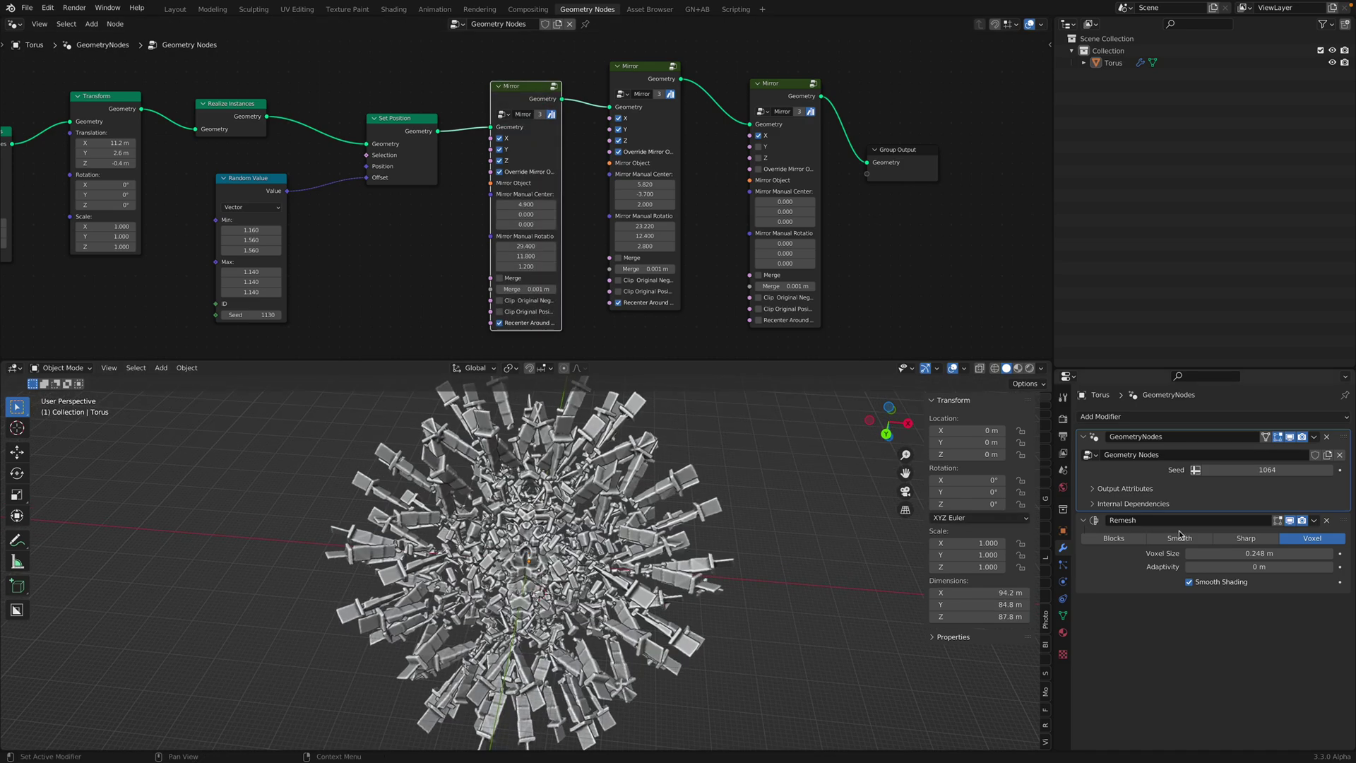
- Set the Remesh modifier's Voxel Size to 0.4 m
click(1260, 555)
text(.4)
key(Return)
- Set the Seed of the Random Value node driving the second Set Position's Offset to 1212
middle_drag(837, 489, 547, 570)
middle_drag(74, 183, 349, 118)
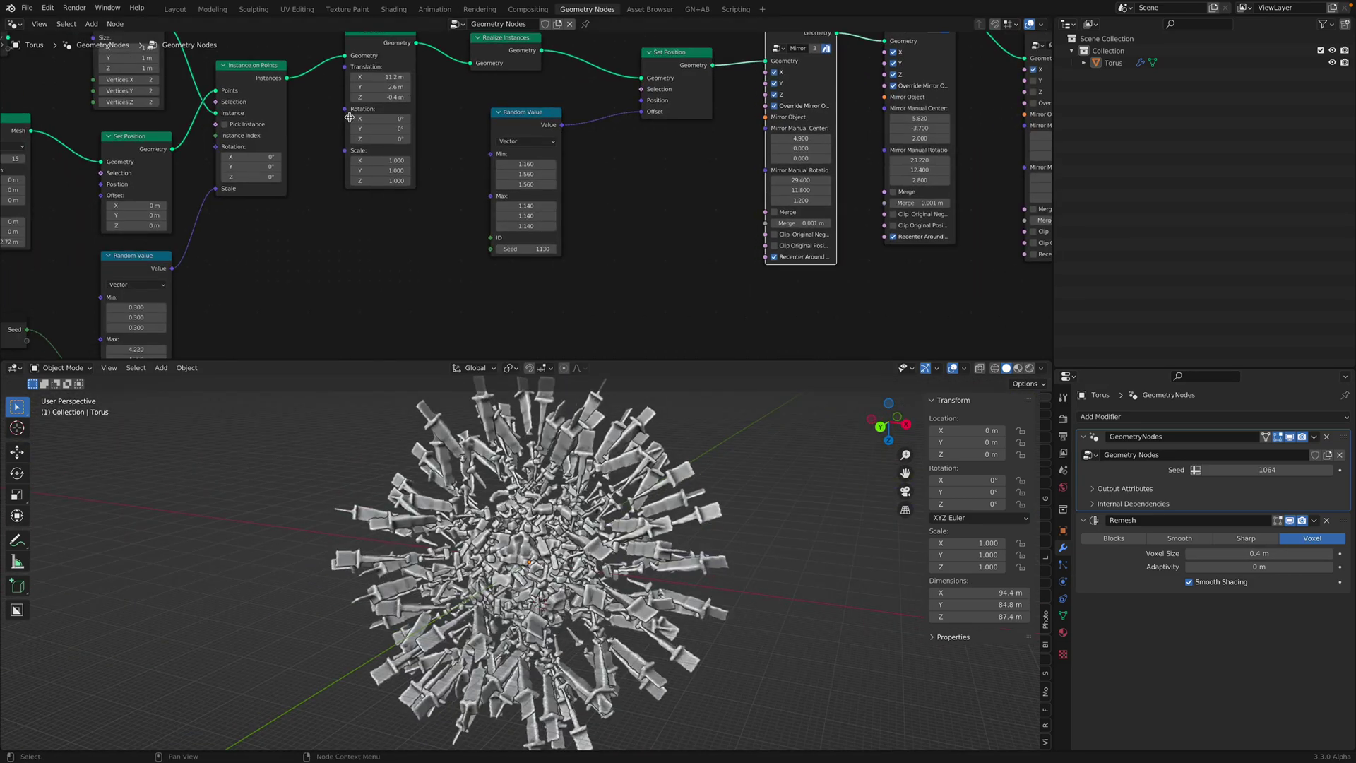
drag(526, 249, 584, 249)
- Set all three Max values of the Random Value node feeding the instance Scale to 5
middle_drag(305, 254, 500, 174)
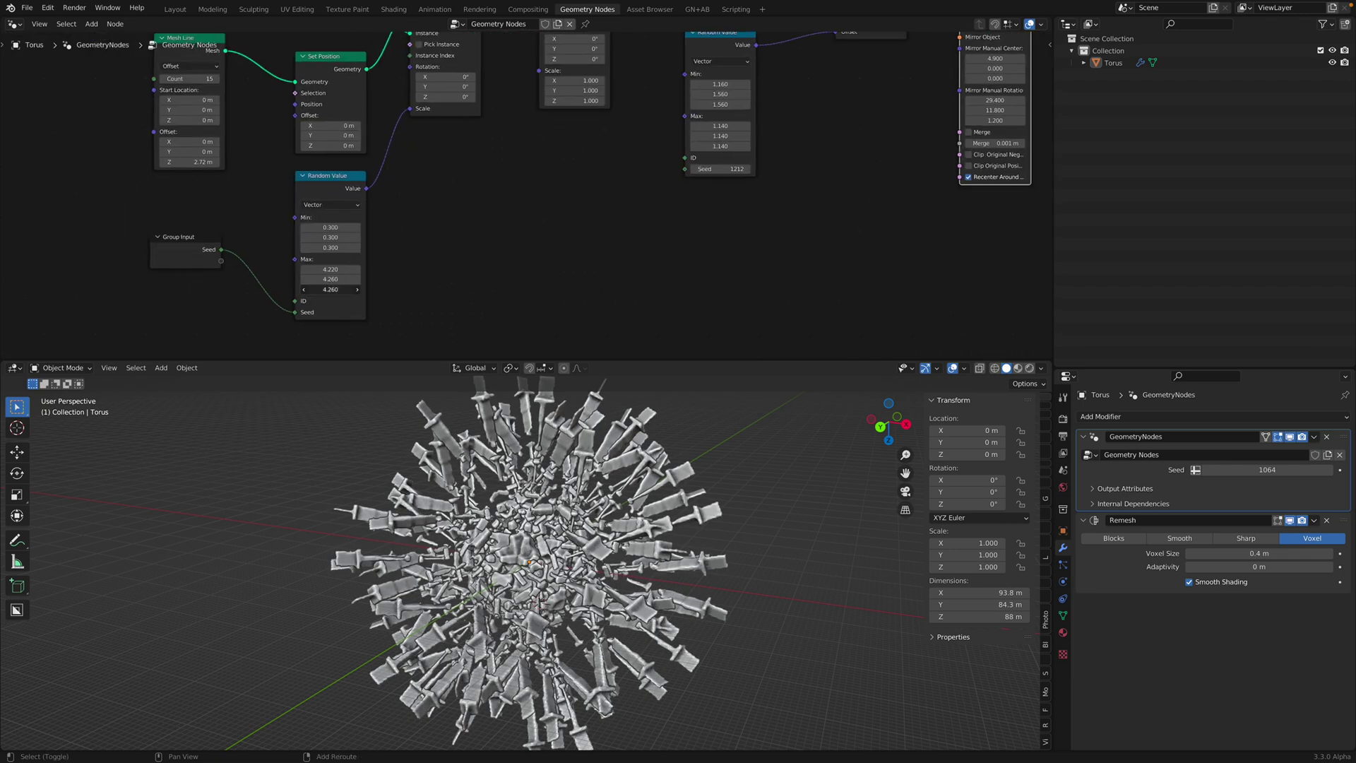
drag(330, 289, 353, 290)
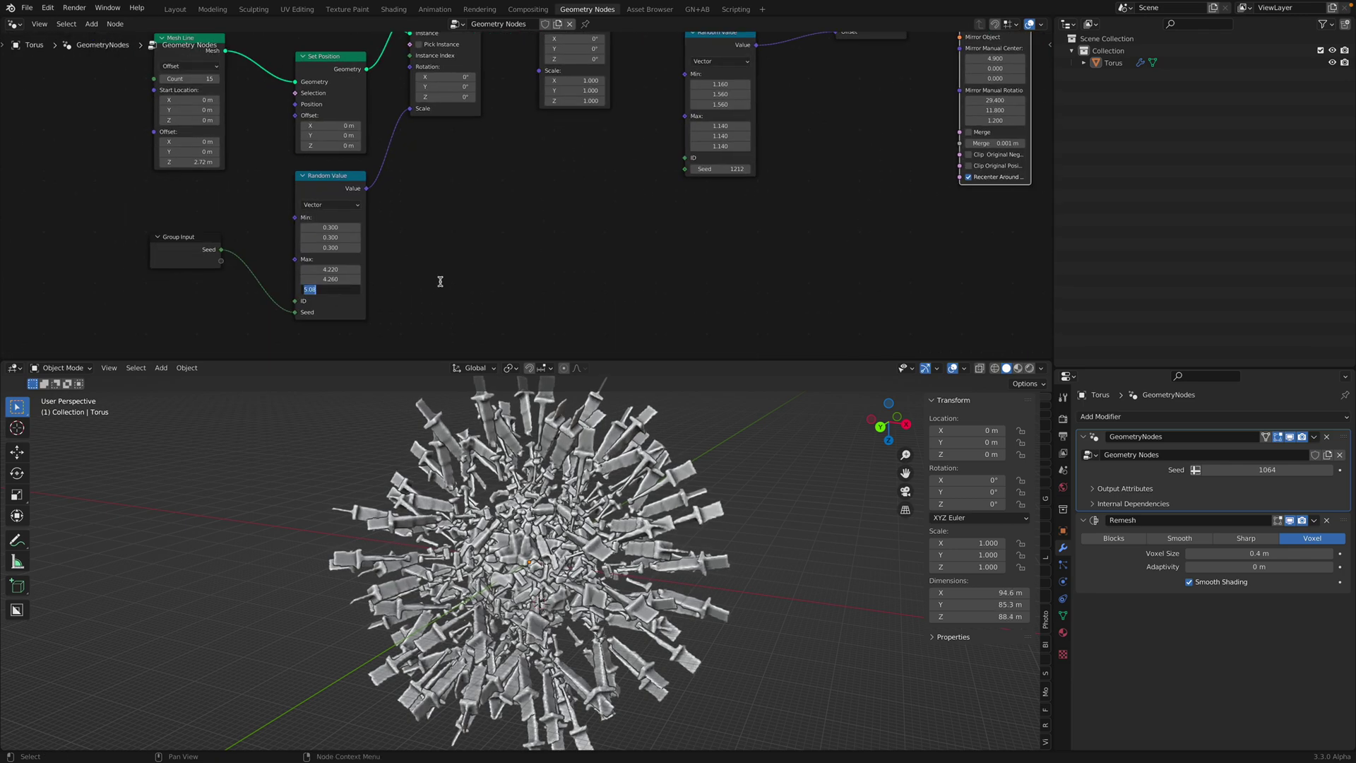
drag(331, 269, 382, 279)
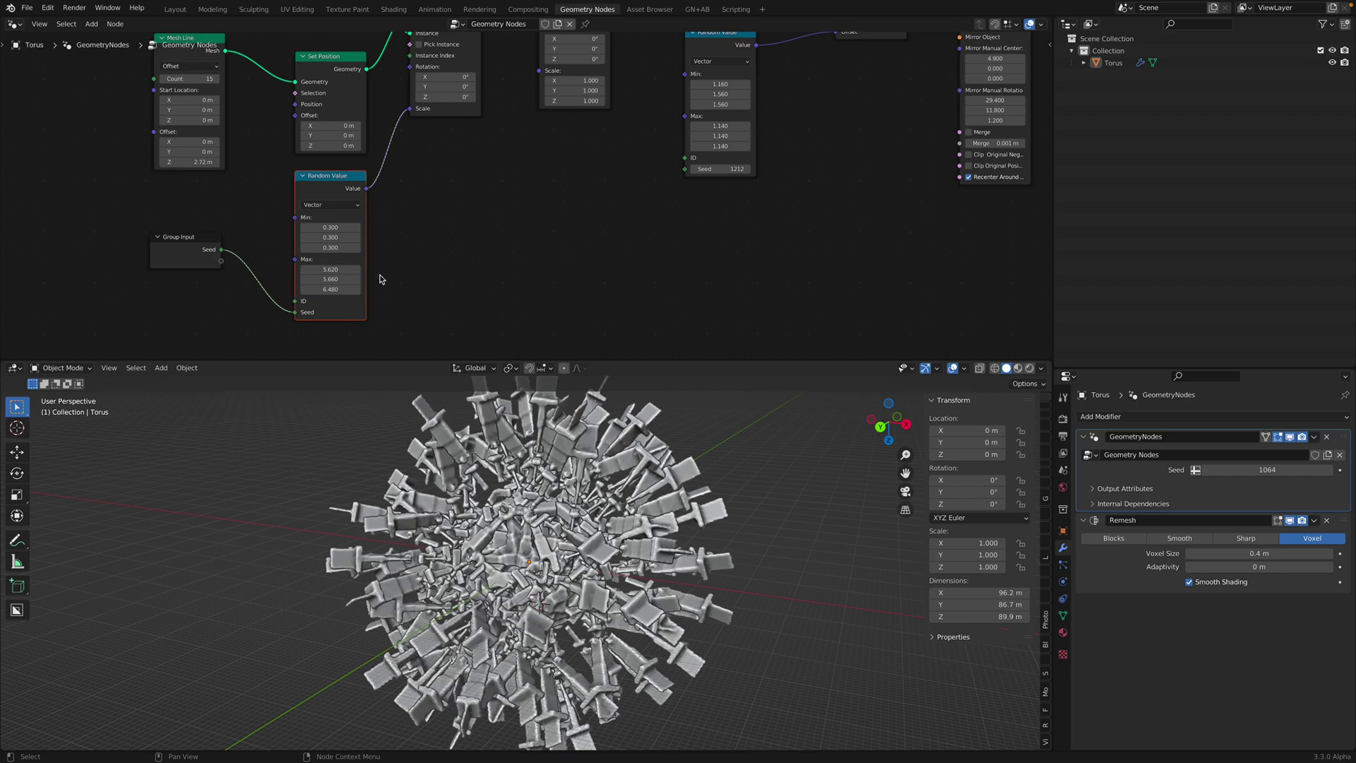
key(Return)
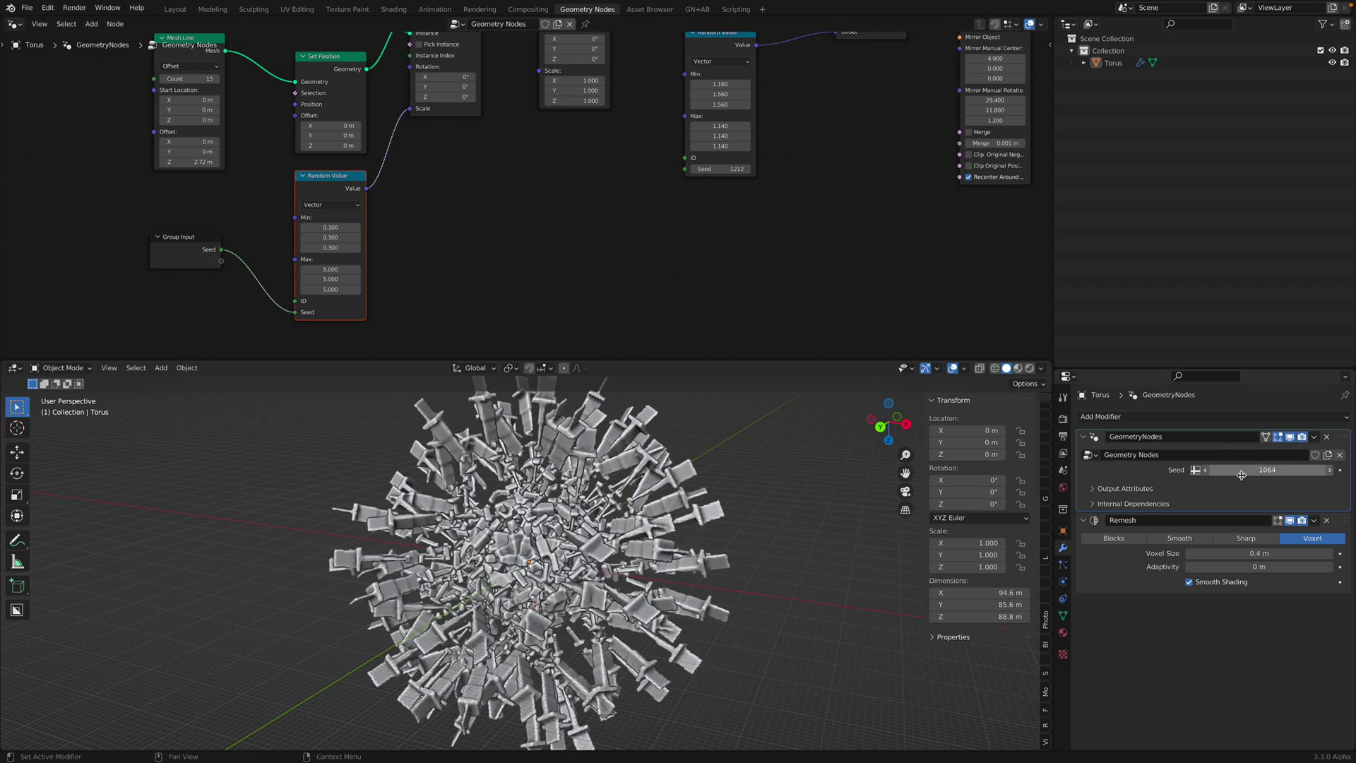
- Set the GeometryNodes modifier's Seed to 1388 and nudge the first Set Position node into place
drag(1267, 470, 1324, 470)
middle_drag(363, 84, 317, 203)
drag(284, 183, 277, 174)
- Zero the Transform node's Translation, then set its X to 11.6 m and the X Rotation to 45.4°
middle_drag(460, 146, 392, 175)
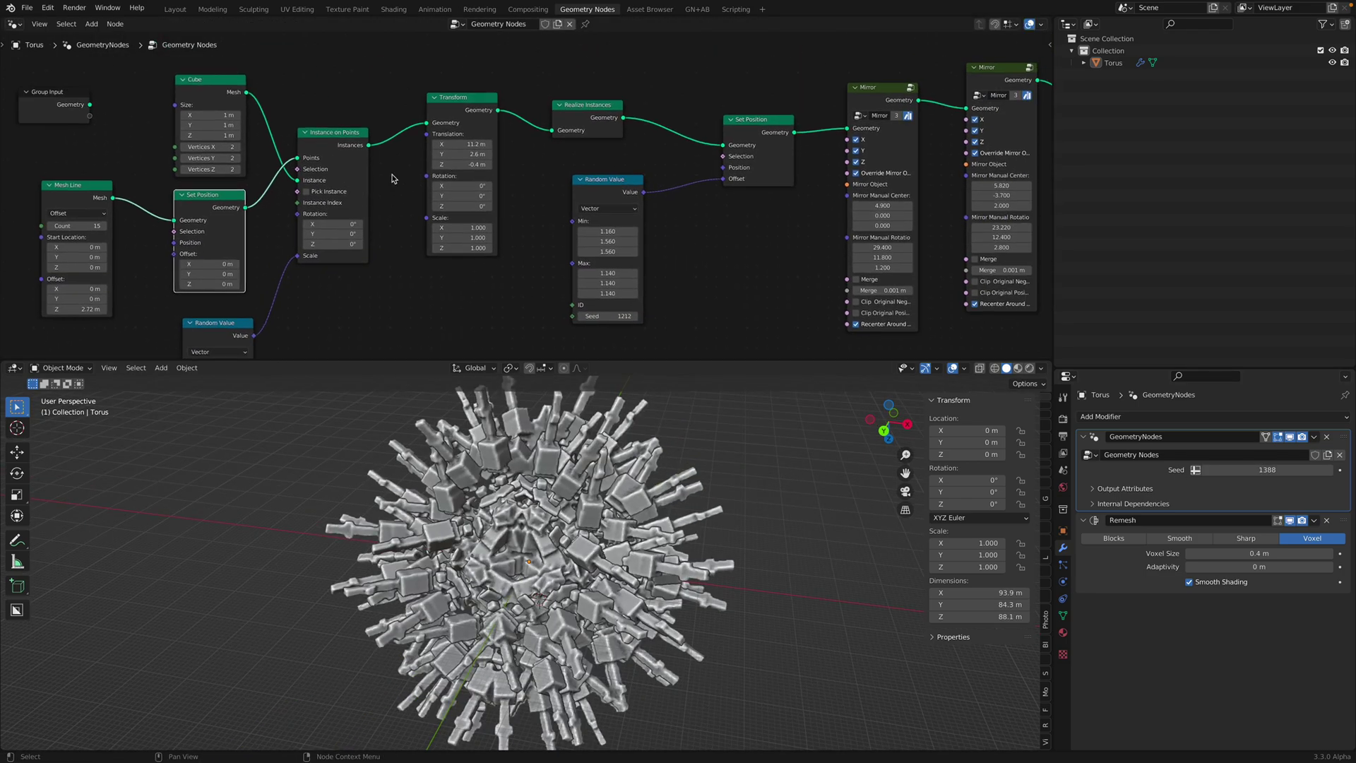
key(Return)
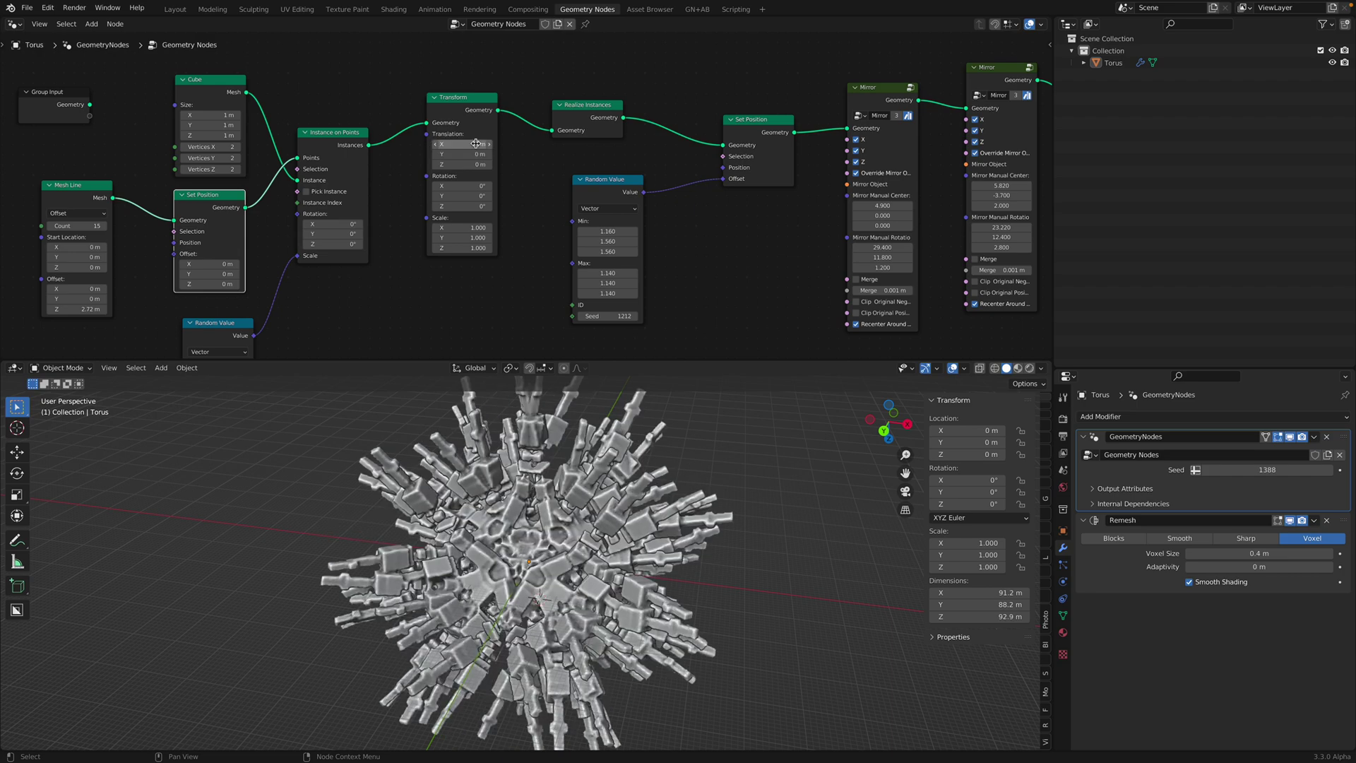
drag(462, 144, 527, 186)
- Set the offset Random Value's Seed to 1502 and nudge the second Set Position node into place
drag(606, 315, 713, 315)
middle_drag(740, 135, 590, 133)
drag(604, 128, 597, 123)
- Mute and unmute each of the three Mirror nodes in turn to compare their effect on the mesh
middle_drag(719, 135, 547, 143)
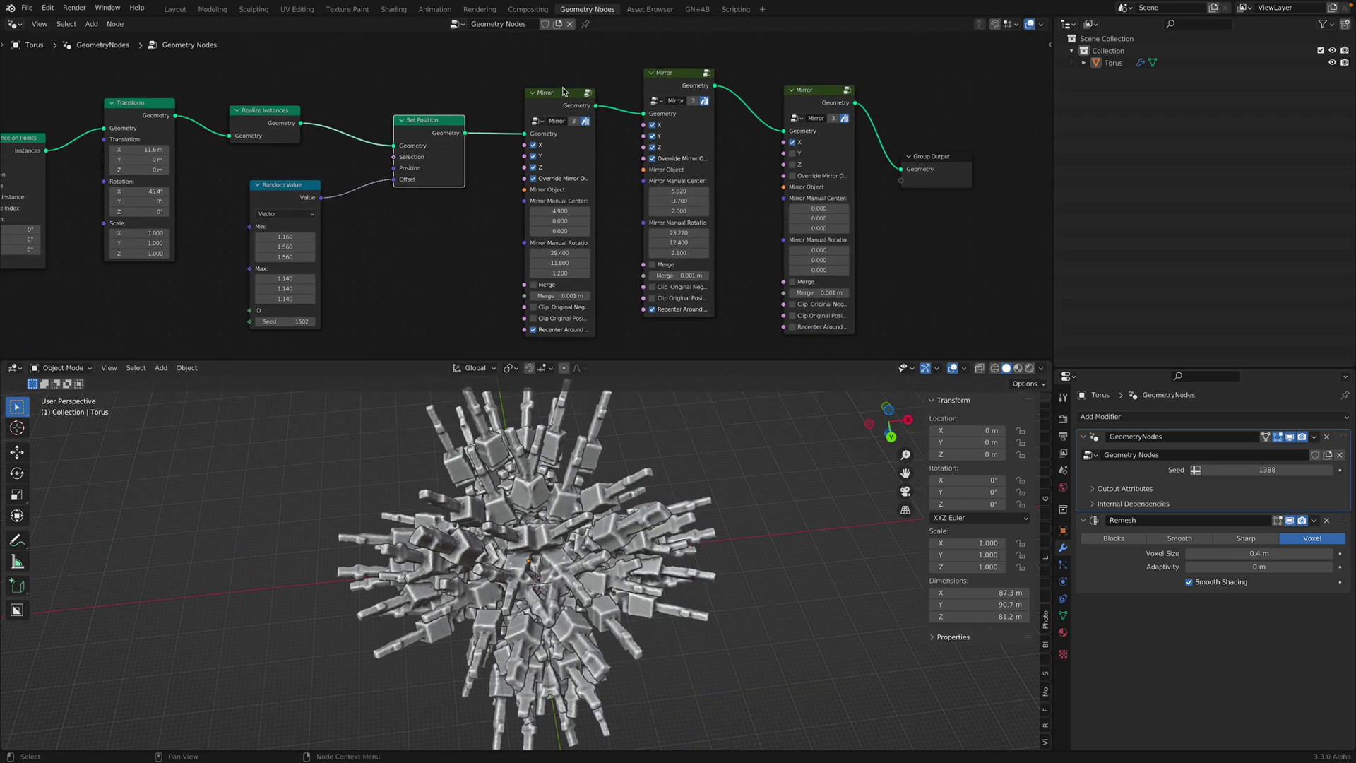
key(m)
key(m)
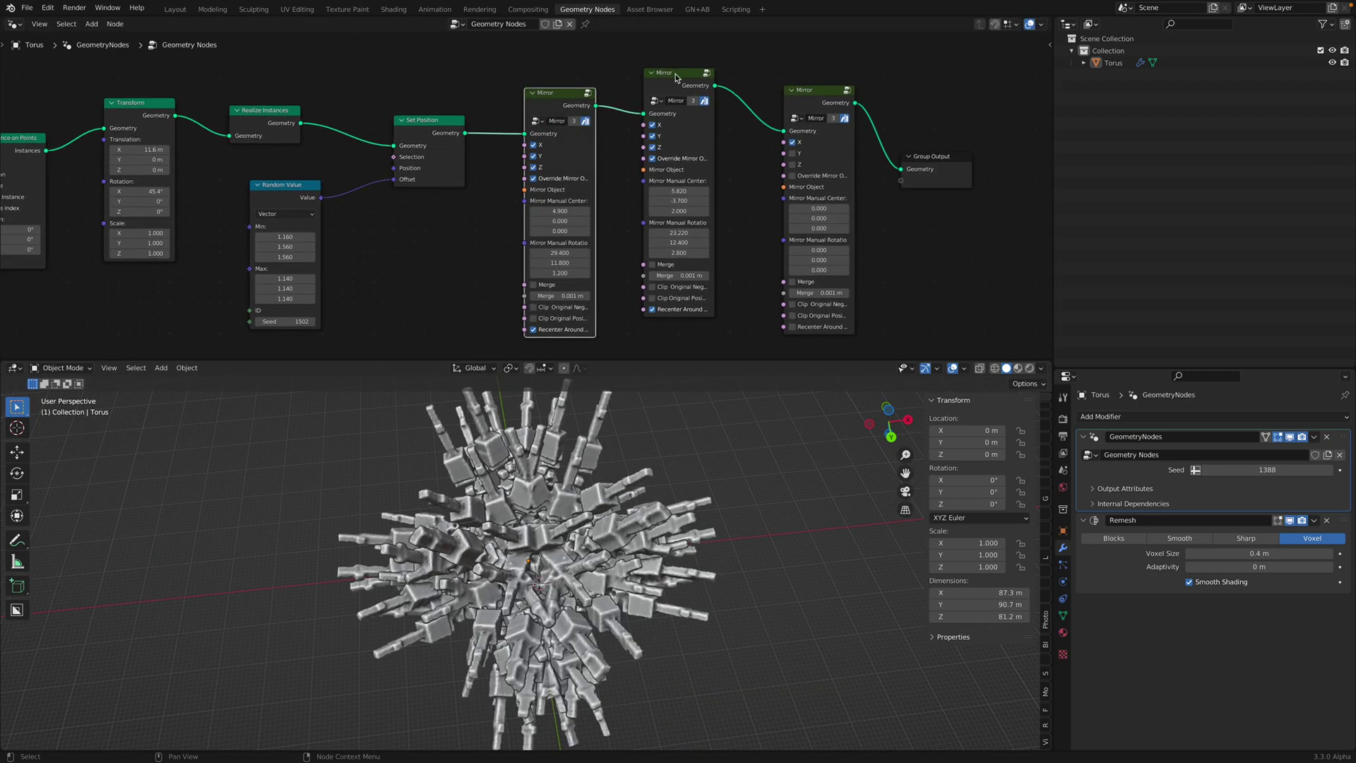
click(676, 79)
key(m)
key(m)
key(m)
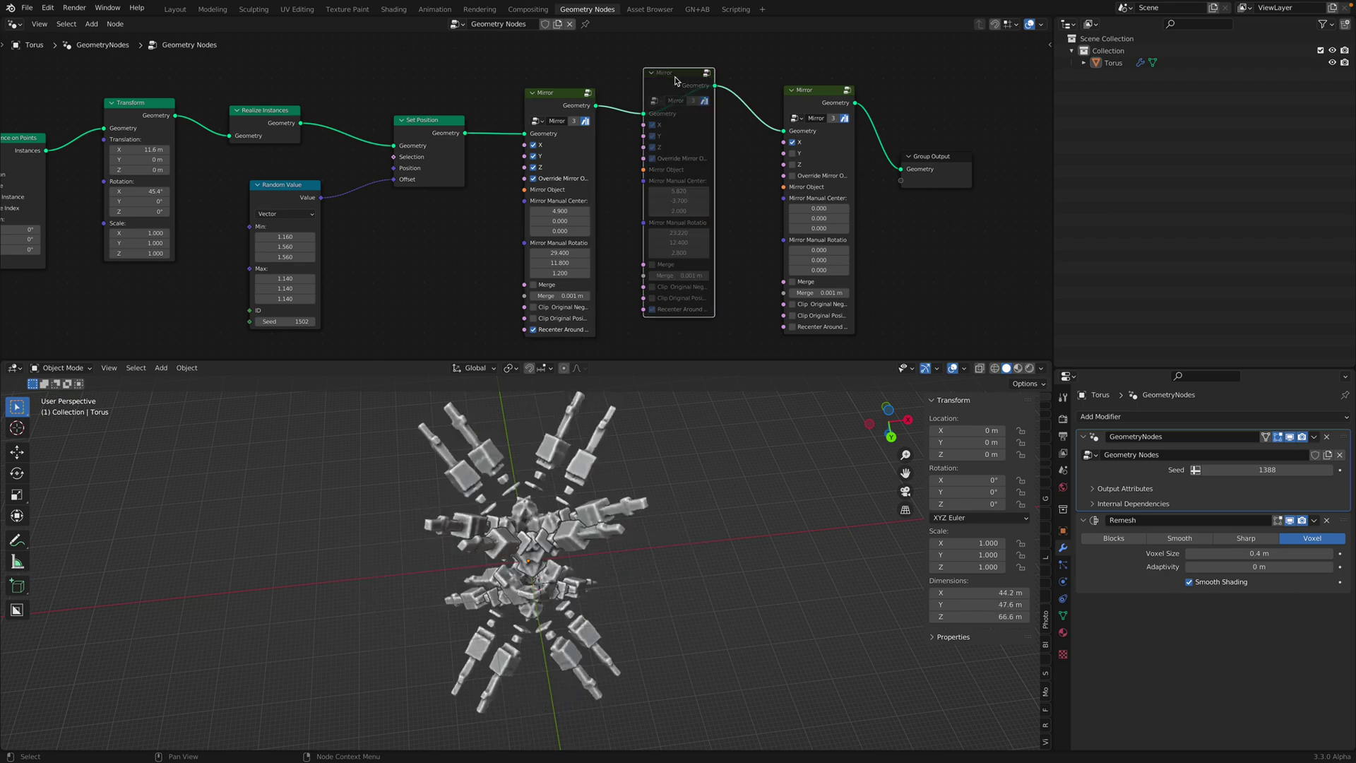
key(m)
click(812, 95)
key(m)
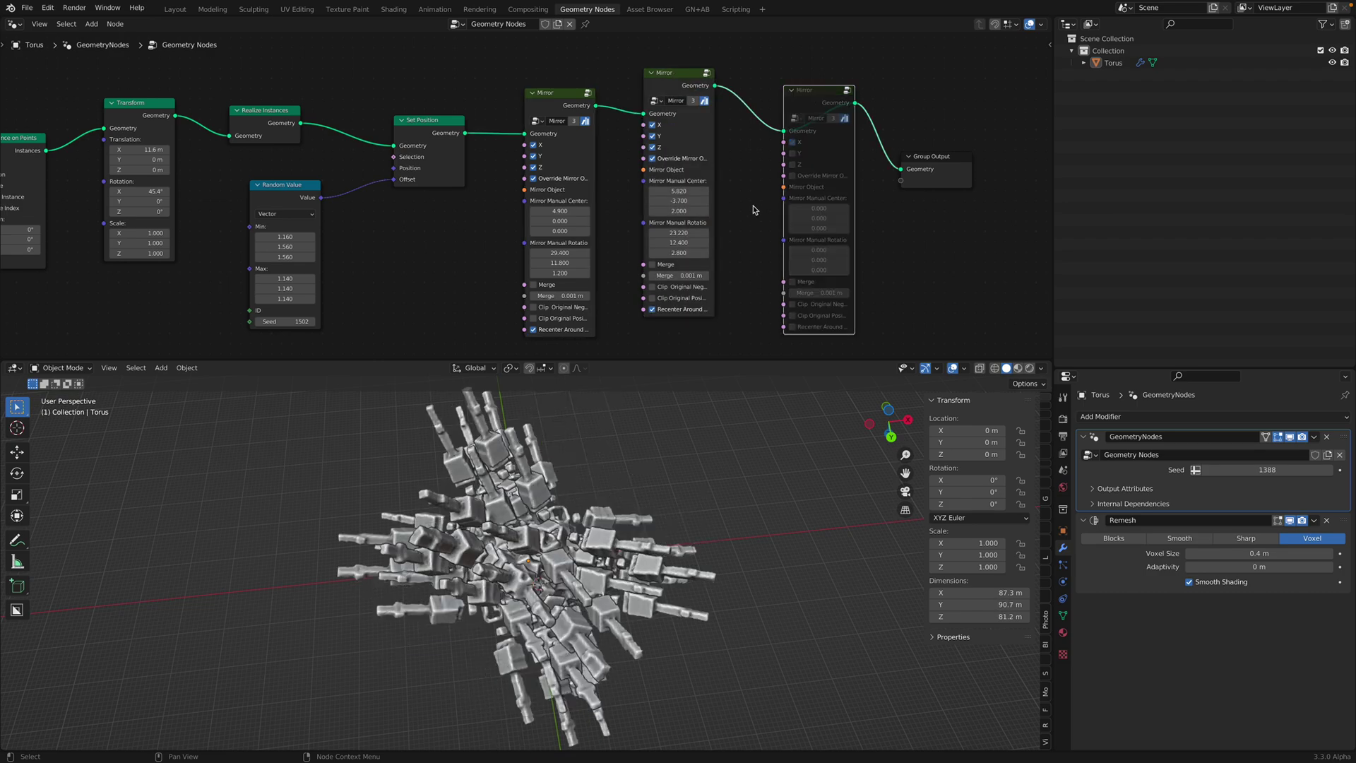
key(m)
- Set the second Mirror node's Manual Rotation to 33.420 and 17.600 in X and Y, and the first Mirror node's X rotation to 62.400
middle_drag(753, 210, 734, 144)
drag(659, 169, 696, 178)
mouse_move(532, 189)
mouse_down()
mouse_move(514, 188)
mouse_move(533, 189)
mouse_up()
- Add a Combine XYZ node and connect its Vector to the first Mirror node's Mirror Manual Rotation
middle_drag(436, 224, 443, 187)
key(shift+a)
key(s)
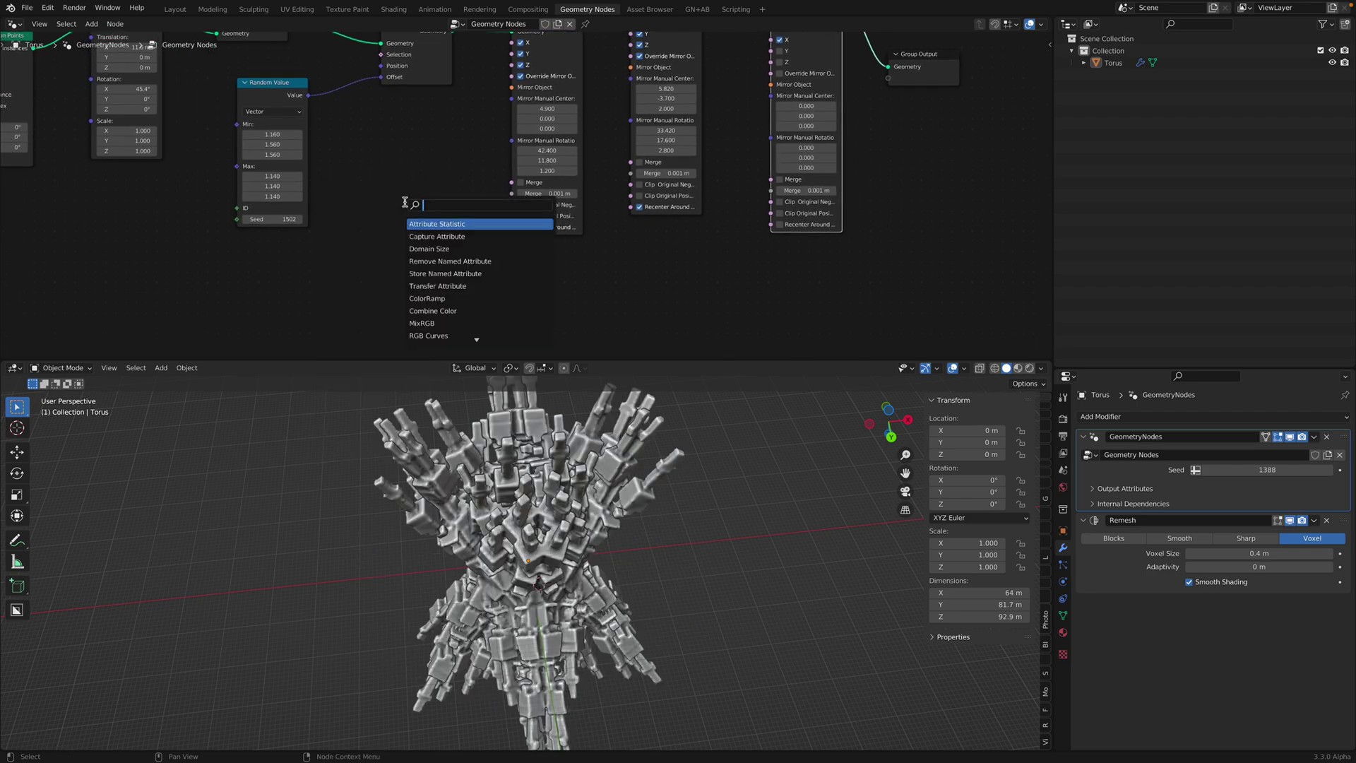
text(combin)
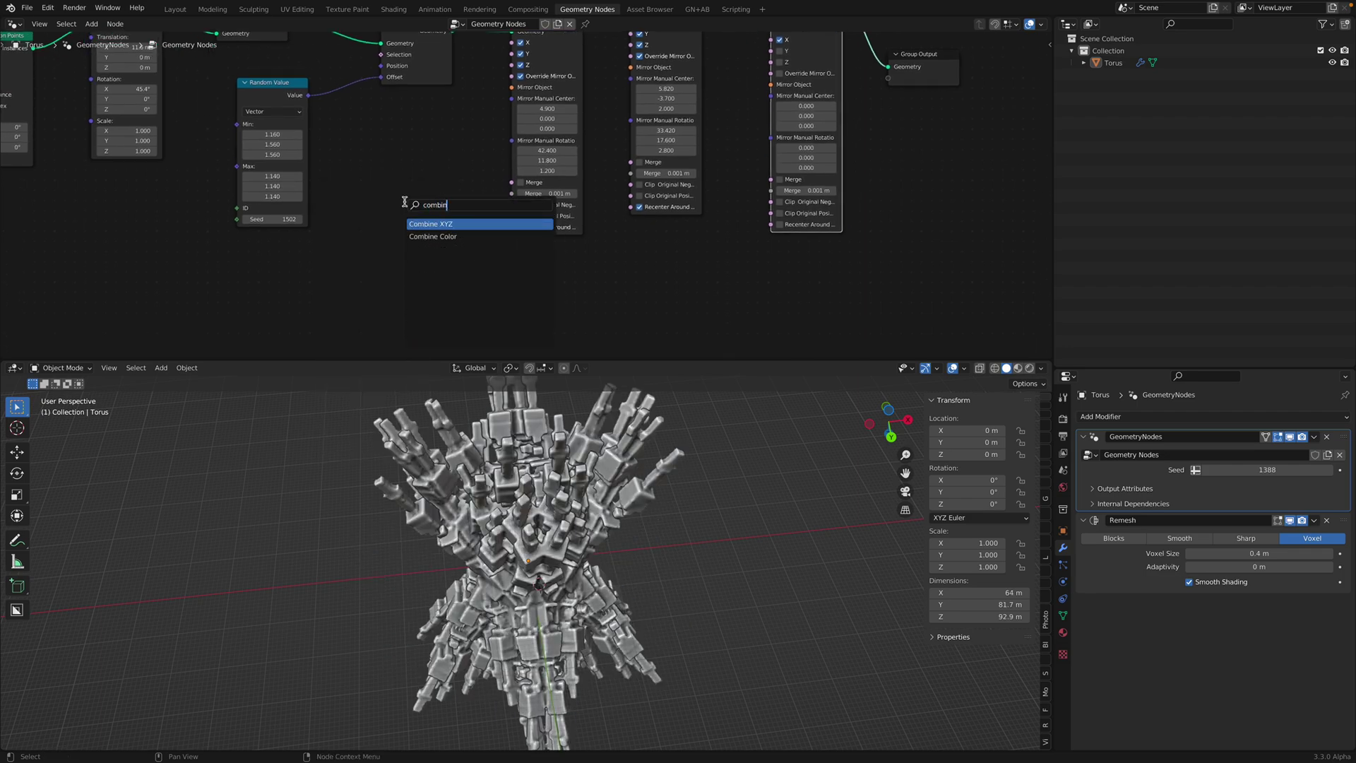
key(Return)
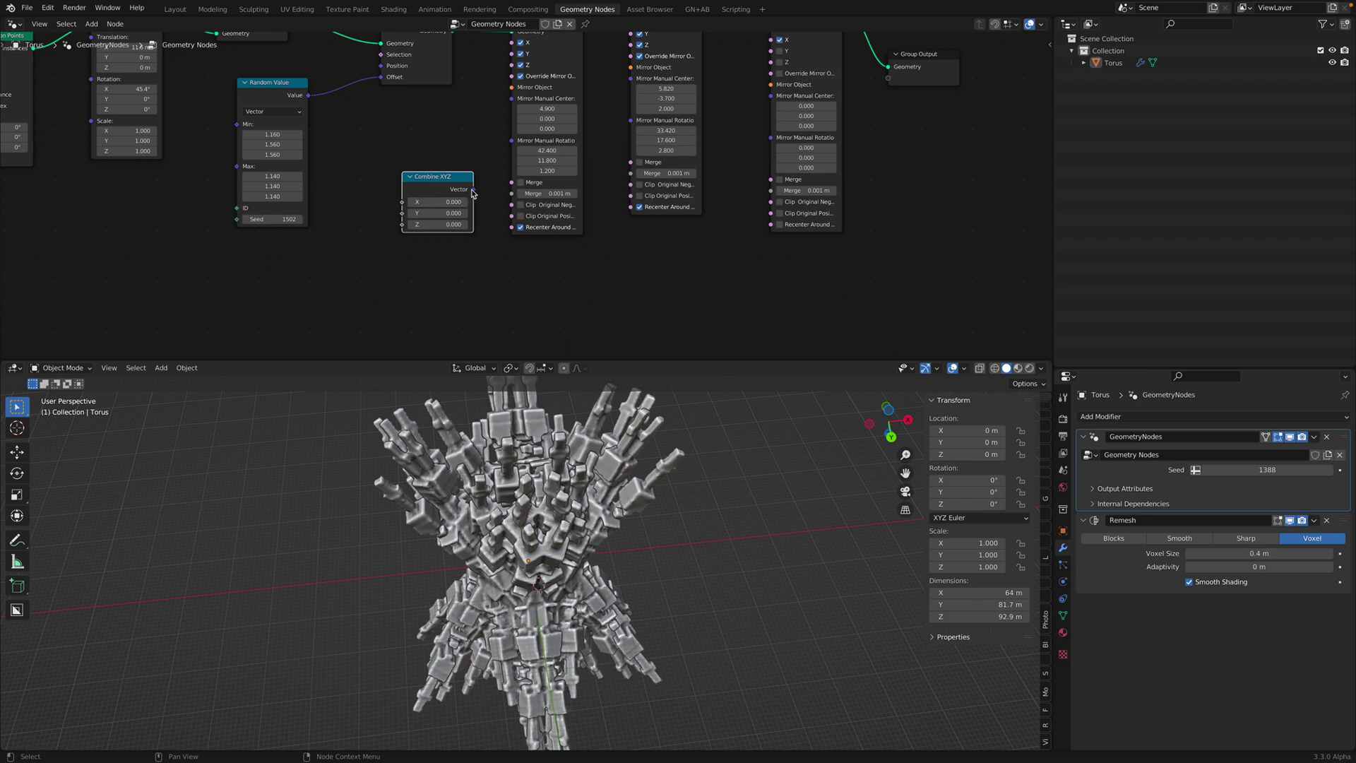
drag(515, 146, 516, 145)
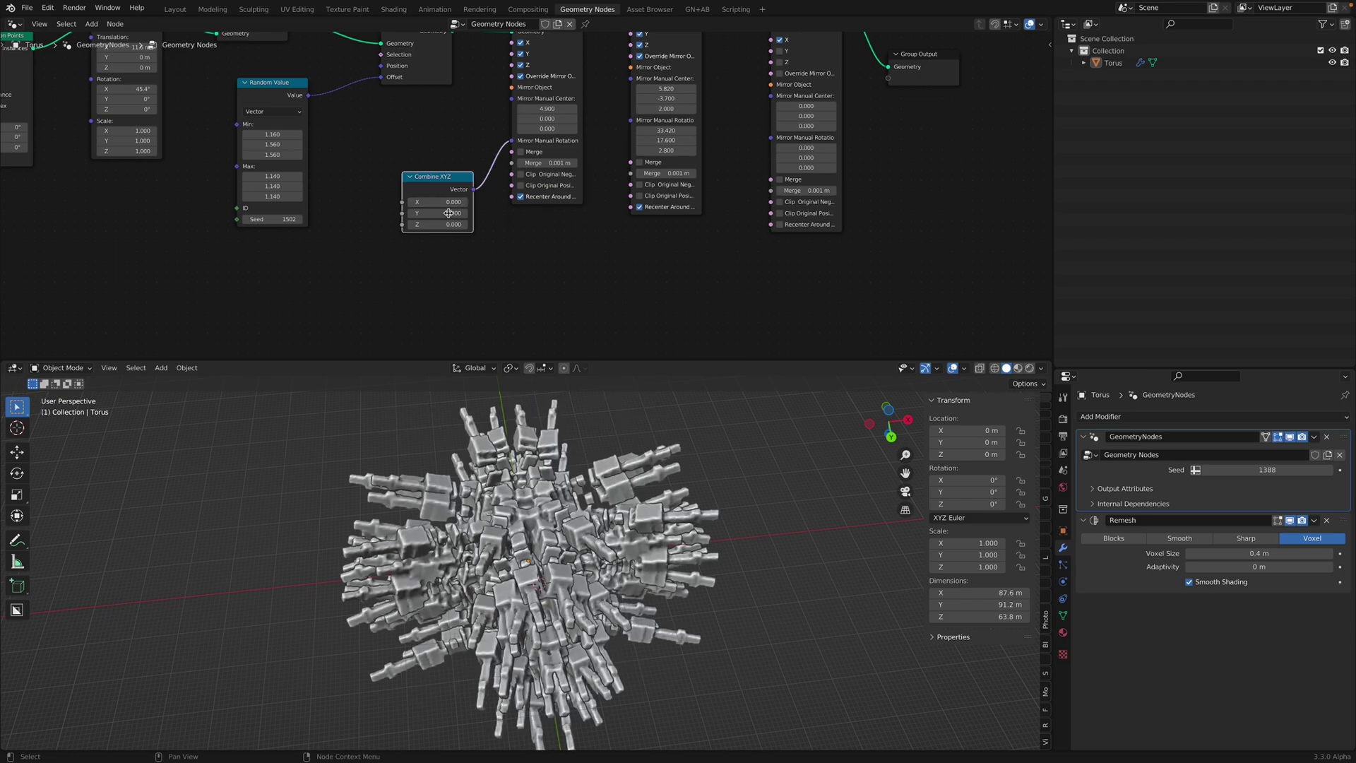
- Add a Scene Time node and connect its Seconds output to the X, Y and Z of the Combine XYZ node
middle_drag(449, 213, 495, 190)
key(shift+a)
text(st)
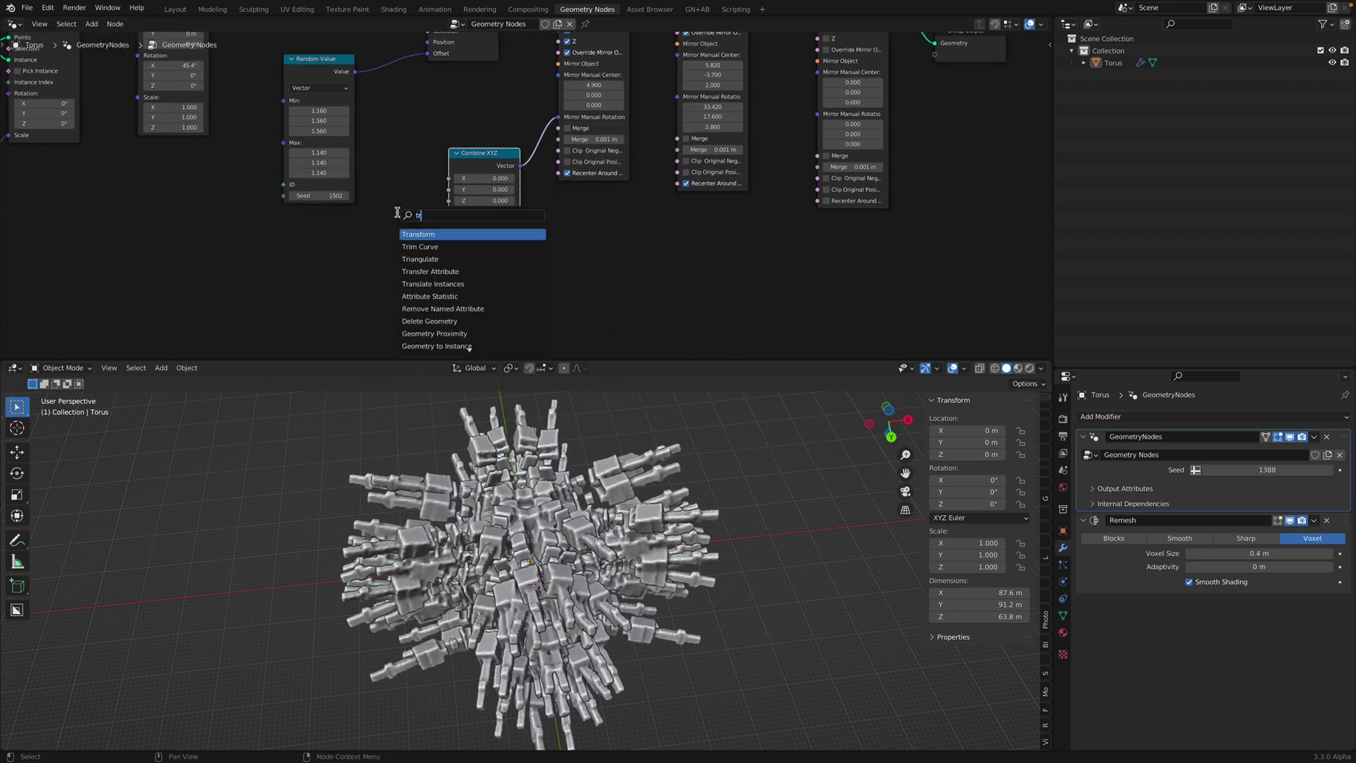
text(ie)
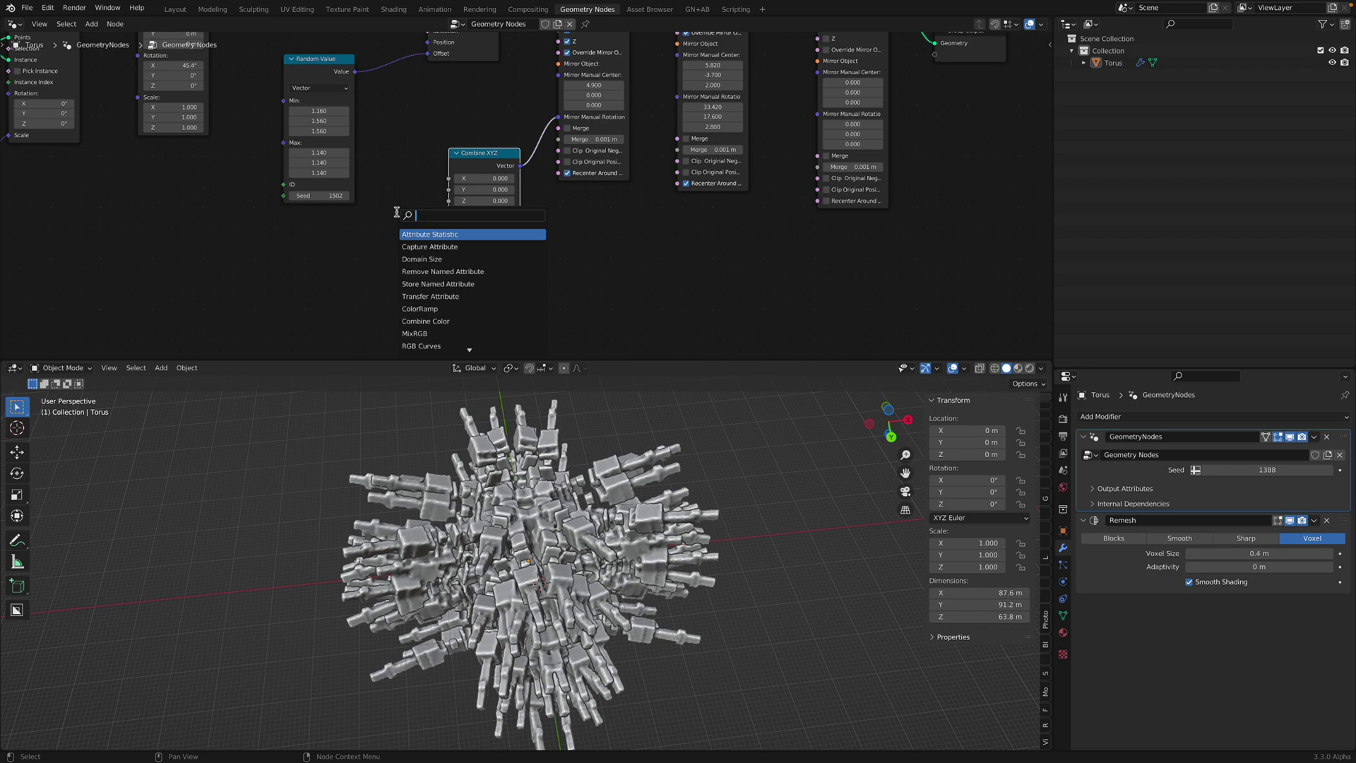
key(Return)
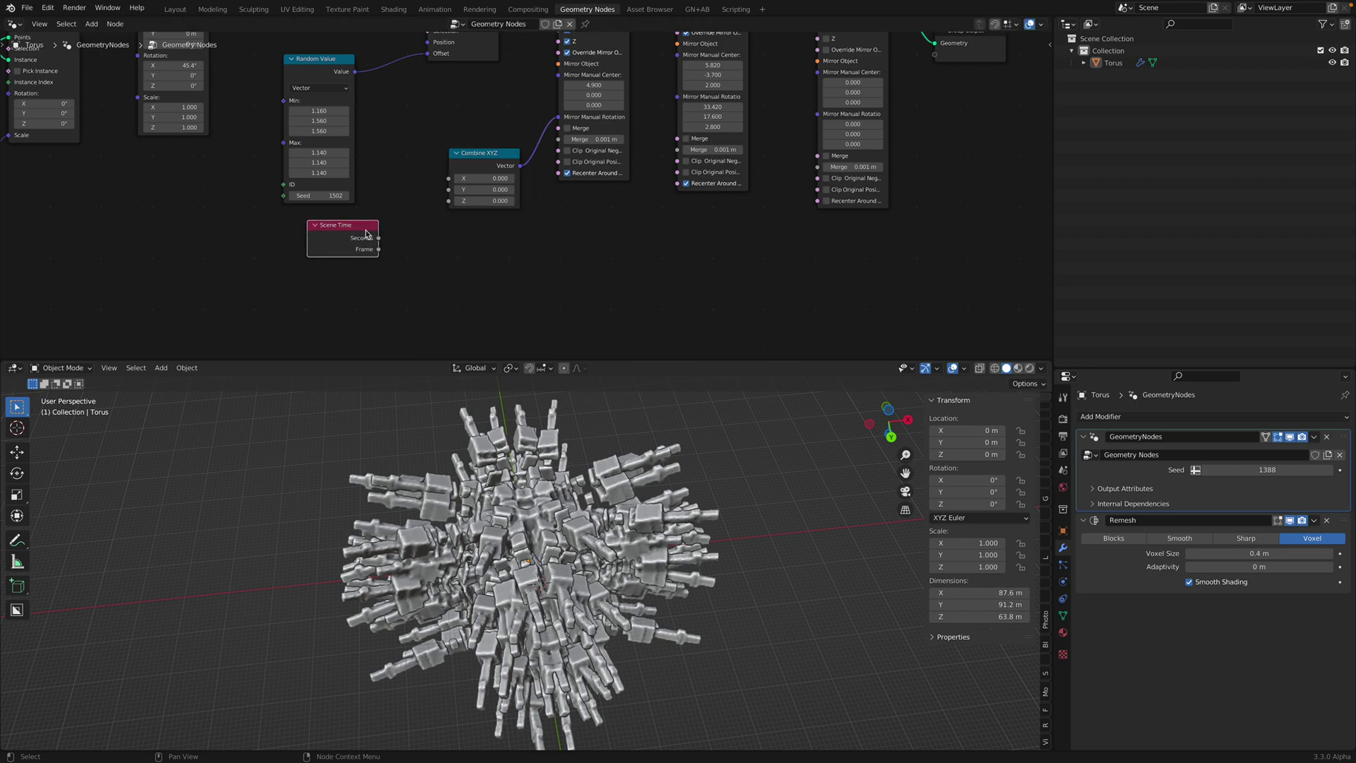
drag(447, 192, 380, 239)
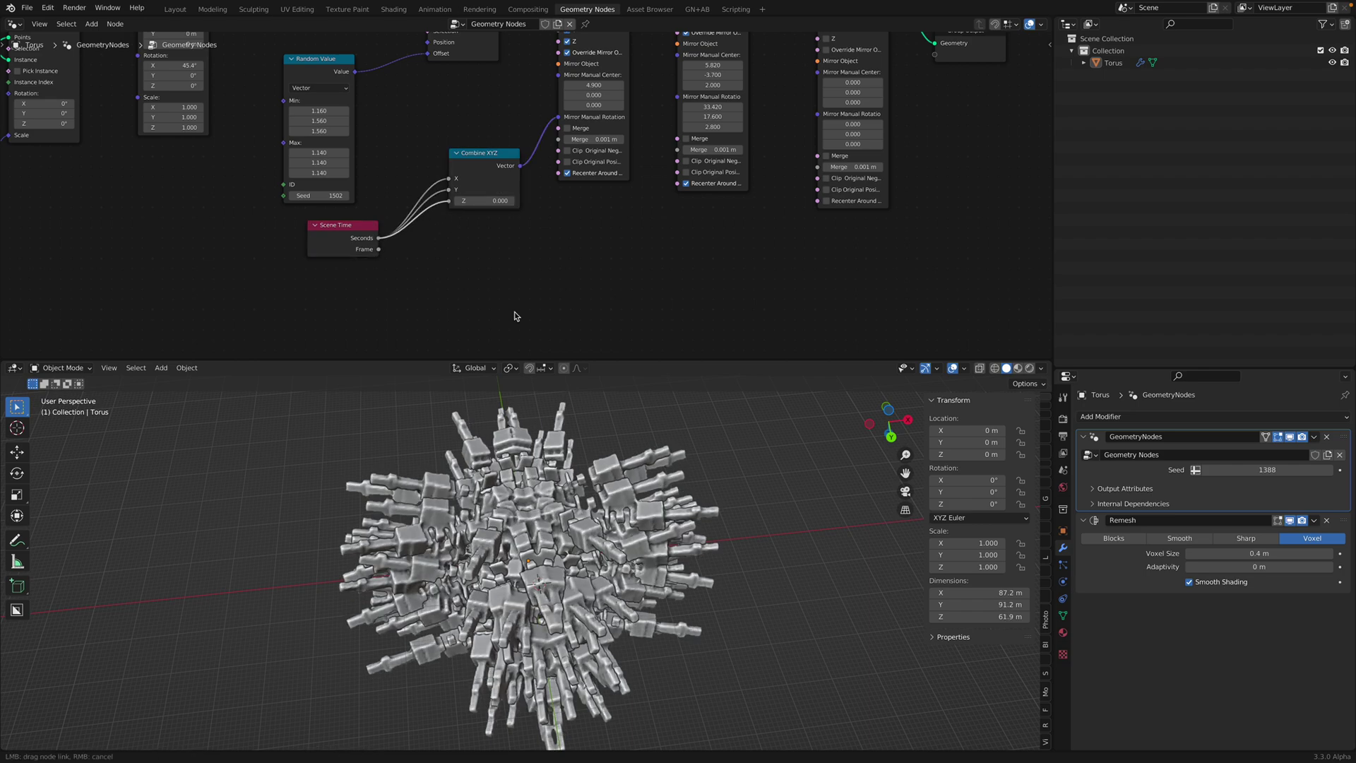
- Play the animation of the time-driven mirror rotation, stop it and save the file
middle_drag(747, 494, 715, 505)
key(space)
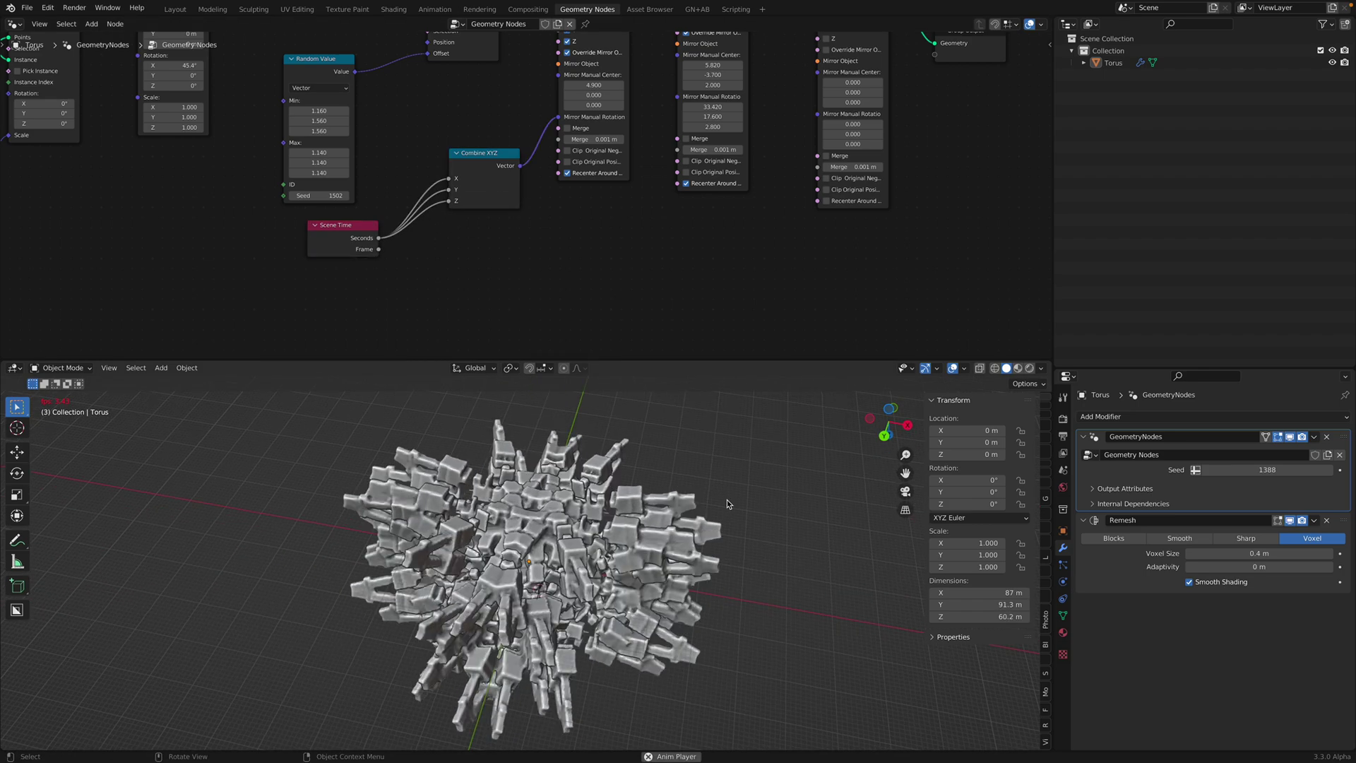
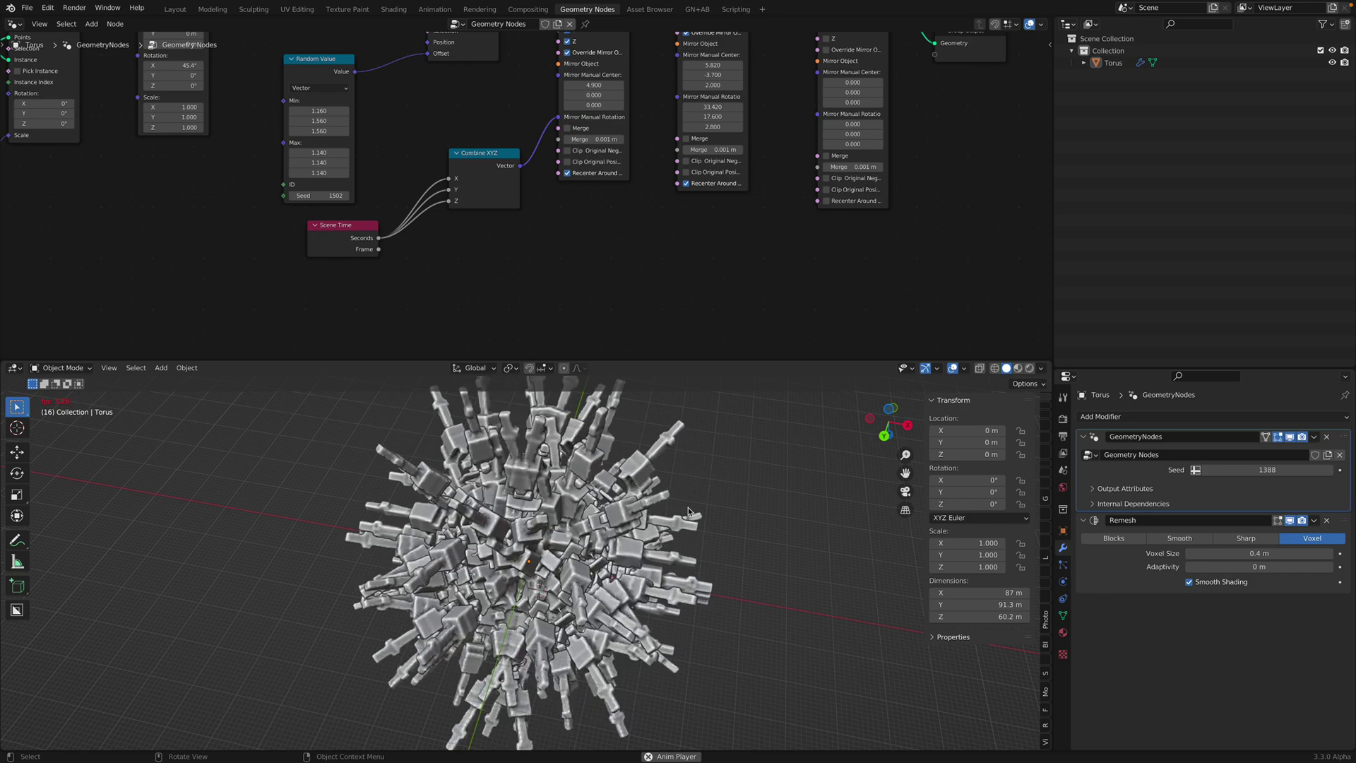
key(space)
key(ctrl+s)
middle_drag(671, 517, 713, 523)
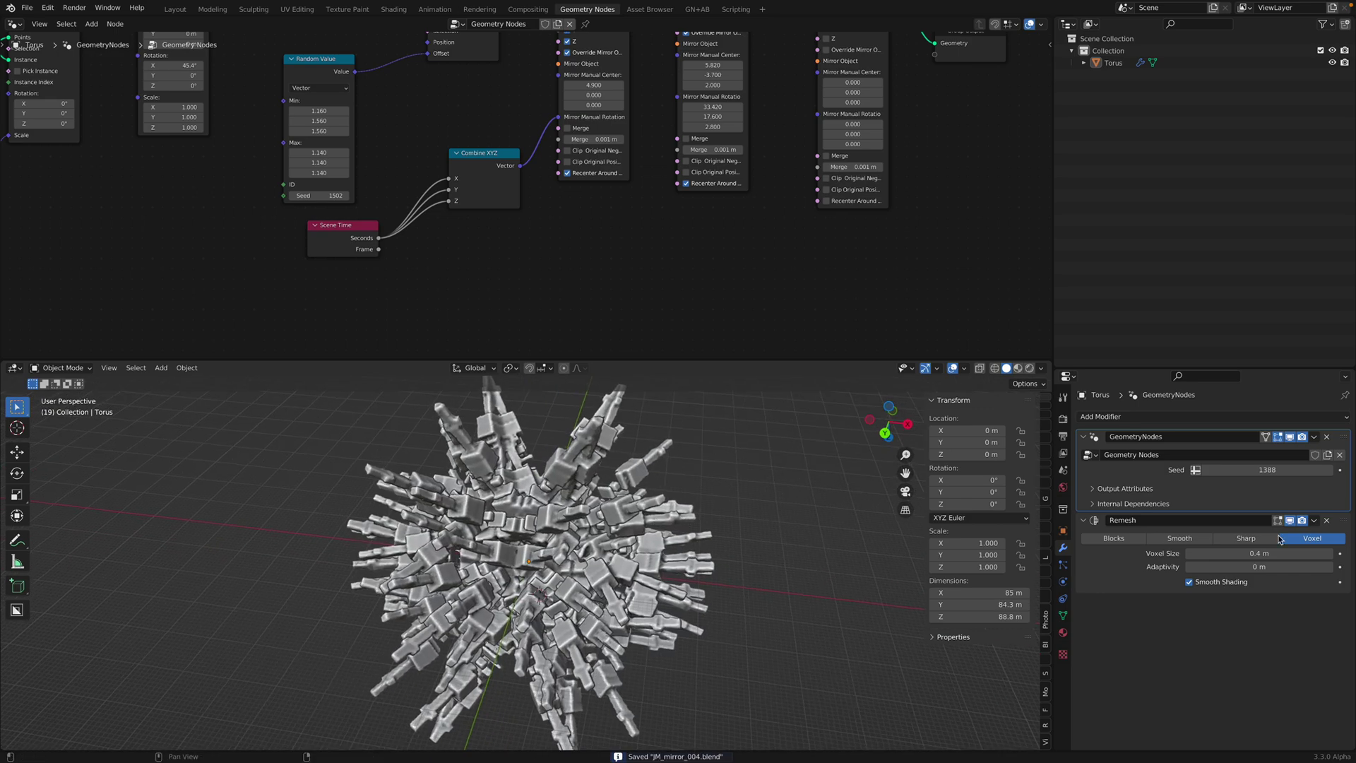
- Remove the Remesh modifier and play the animation of the unremeshed geometry
click(1326, 520)
key(space)
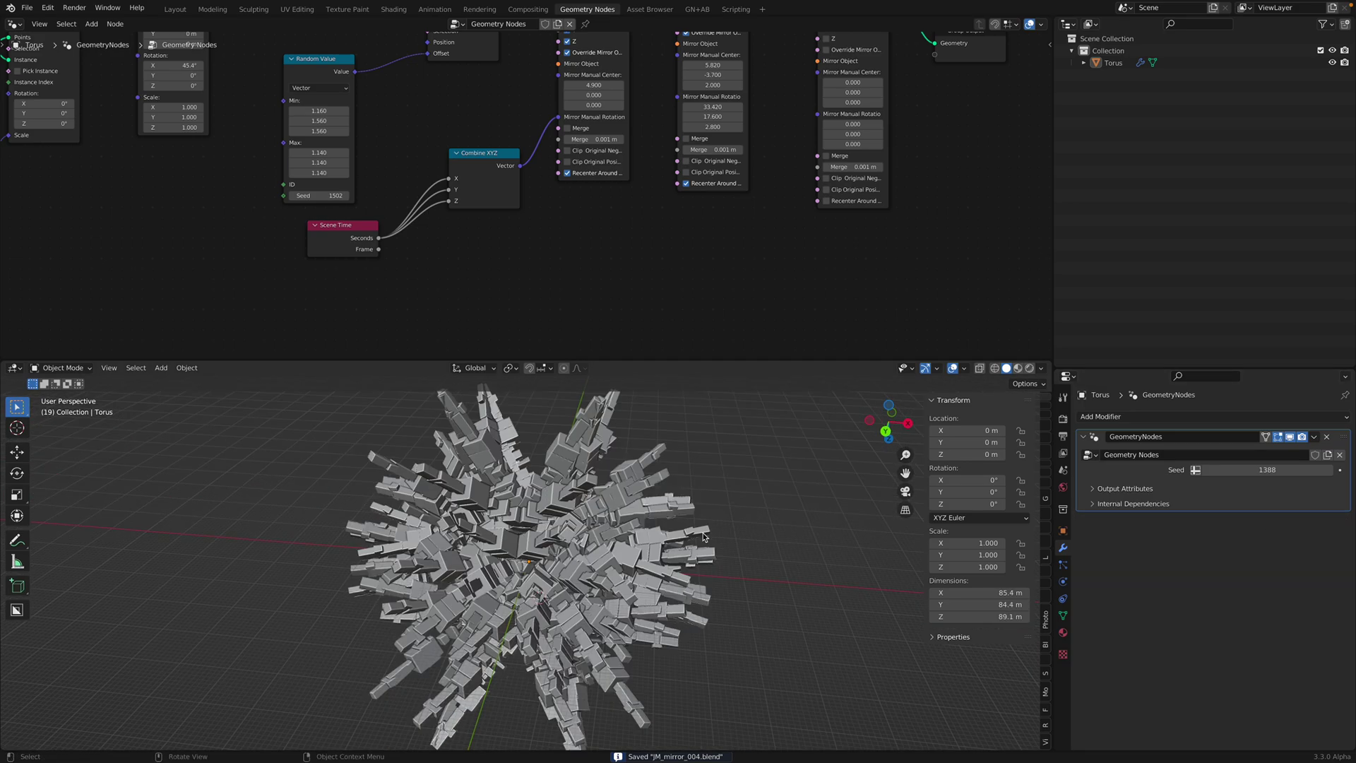
middle_drag(702, 533, 719, 537)
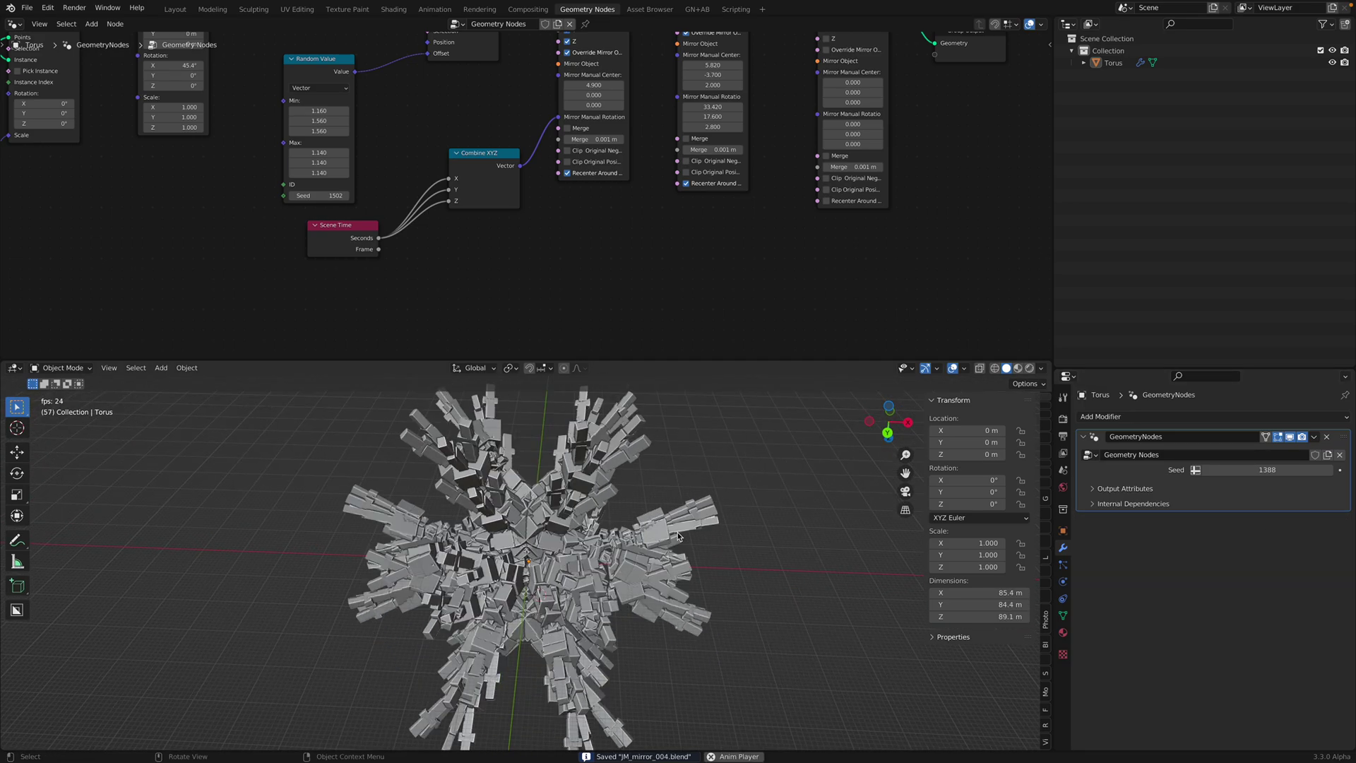
key(space)
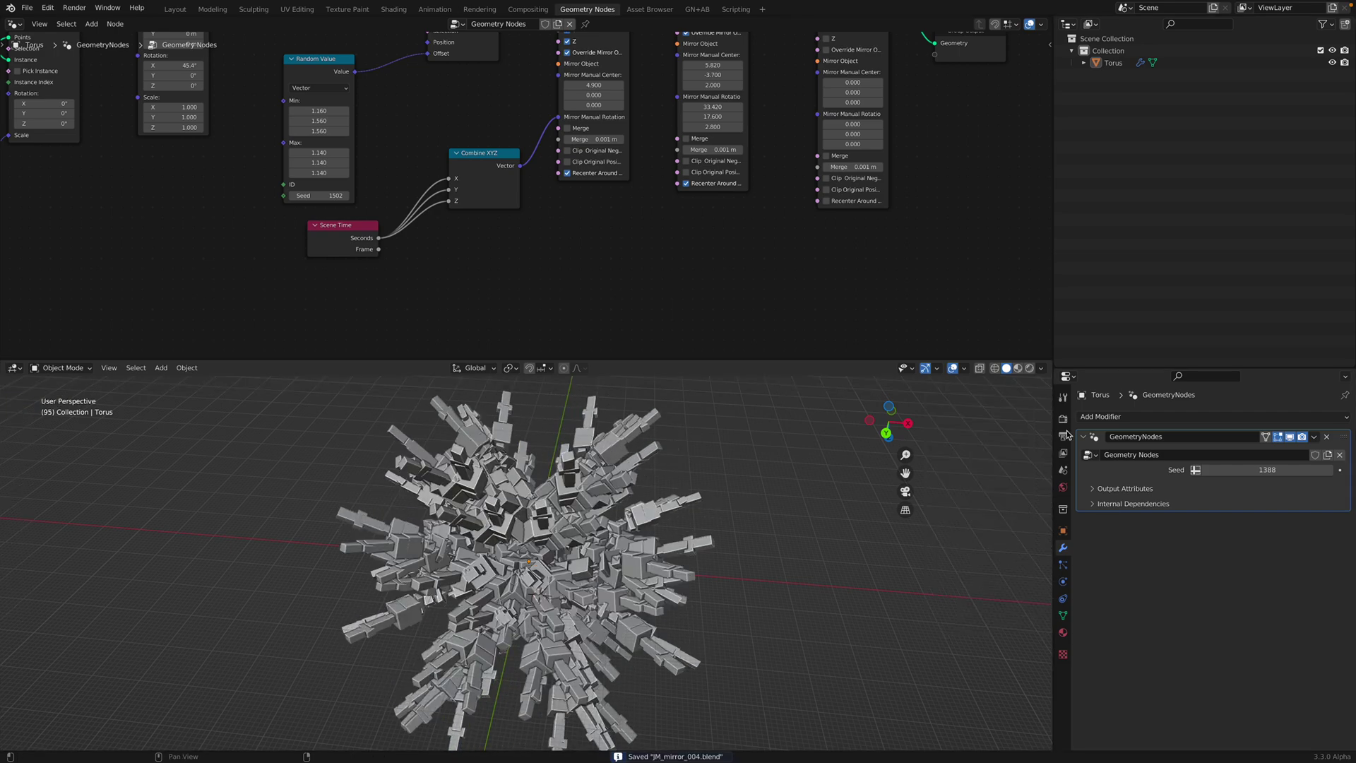
- Try a Mirror modifier on the torus with different Axis, Bisect and Flip settings, and remove it again
click(1138, 417)
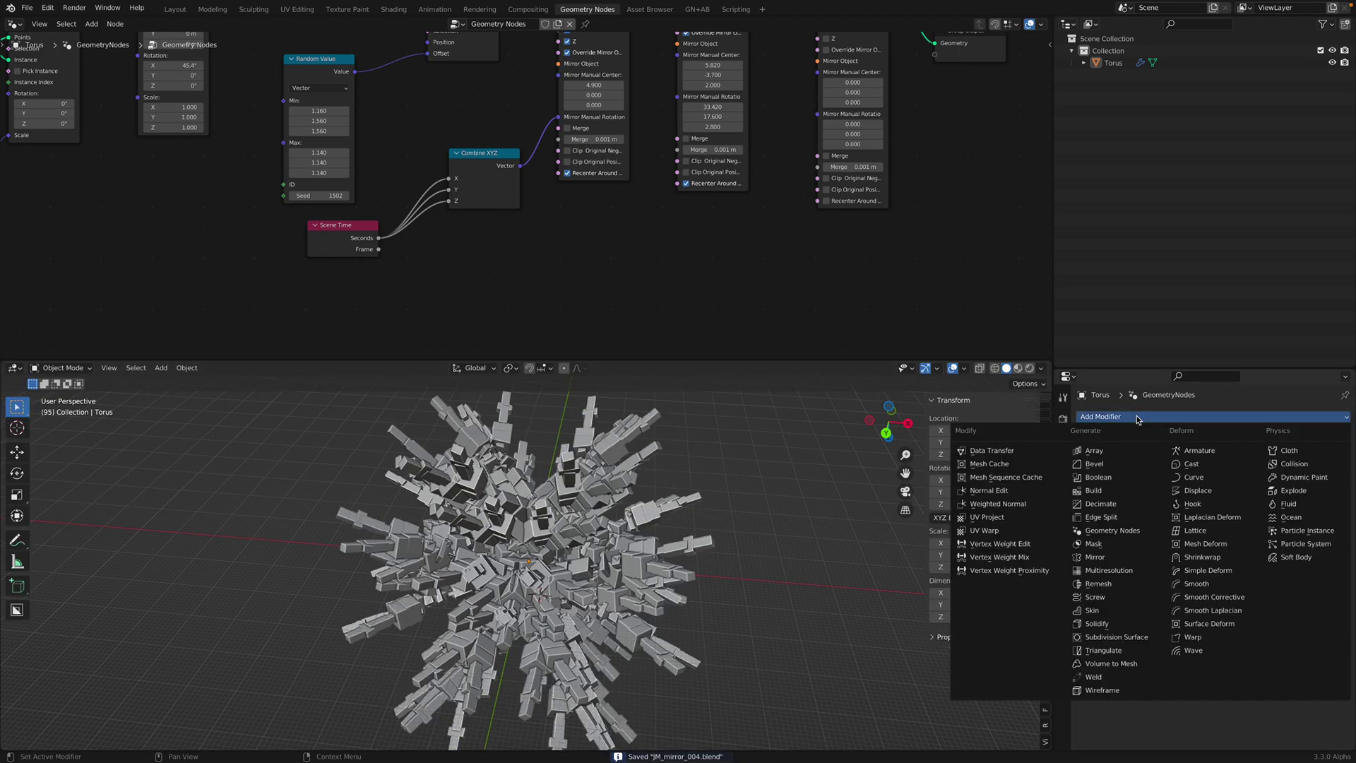
click(1107, 557)
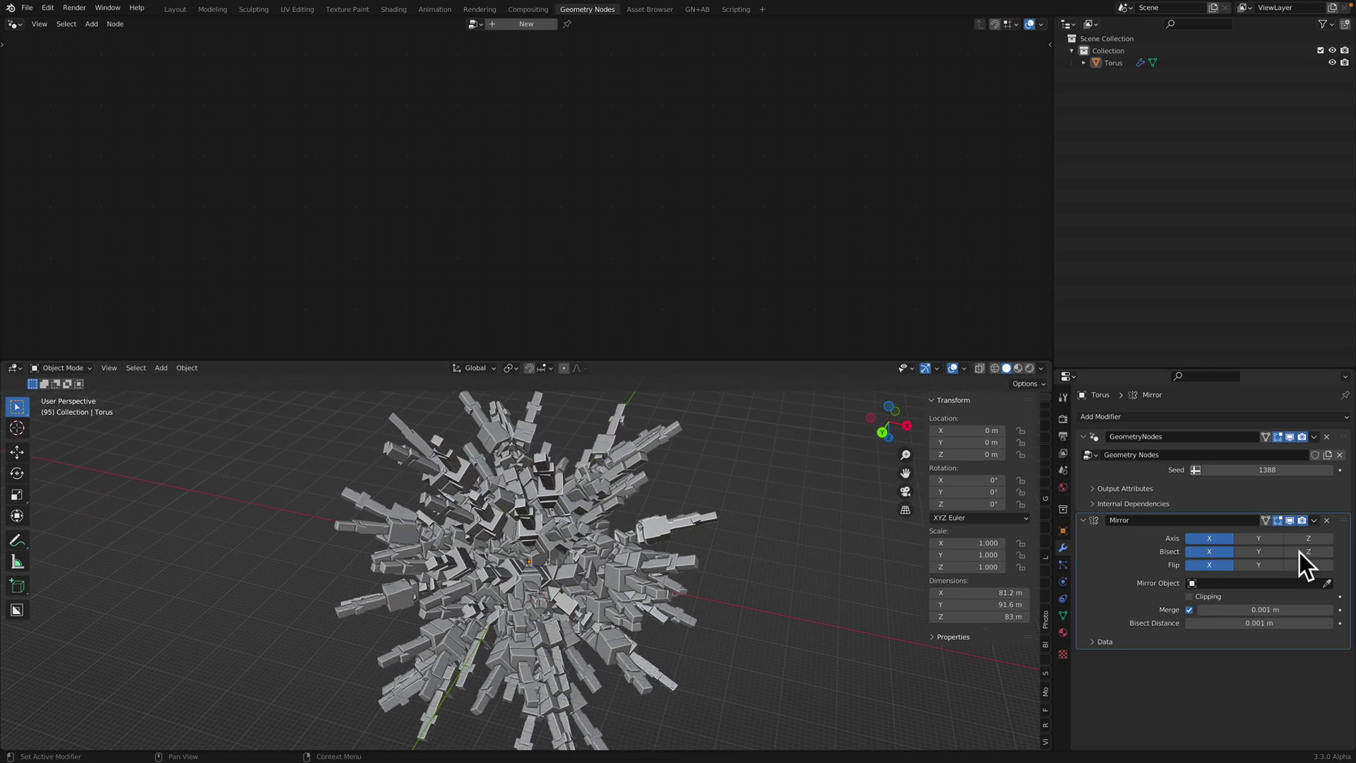
click(1261, 538)
click(1261, 540)
click(1261, 540)
click(1261, 540)
click(1218, 552)
click(1261, 566)
middle_drag(678, 565, 614, 636)
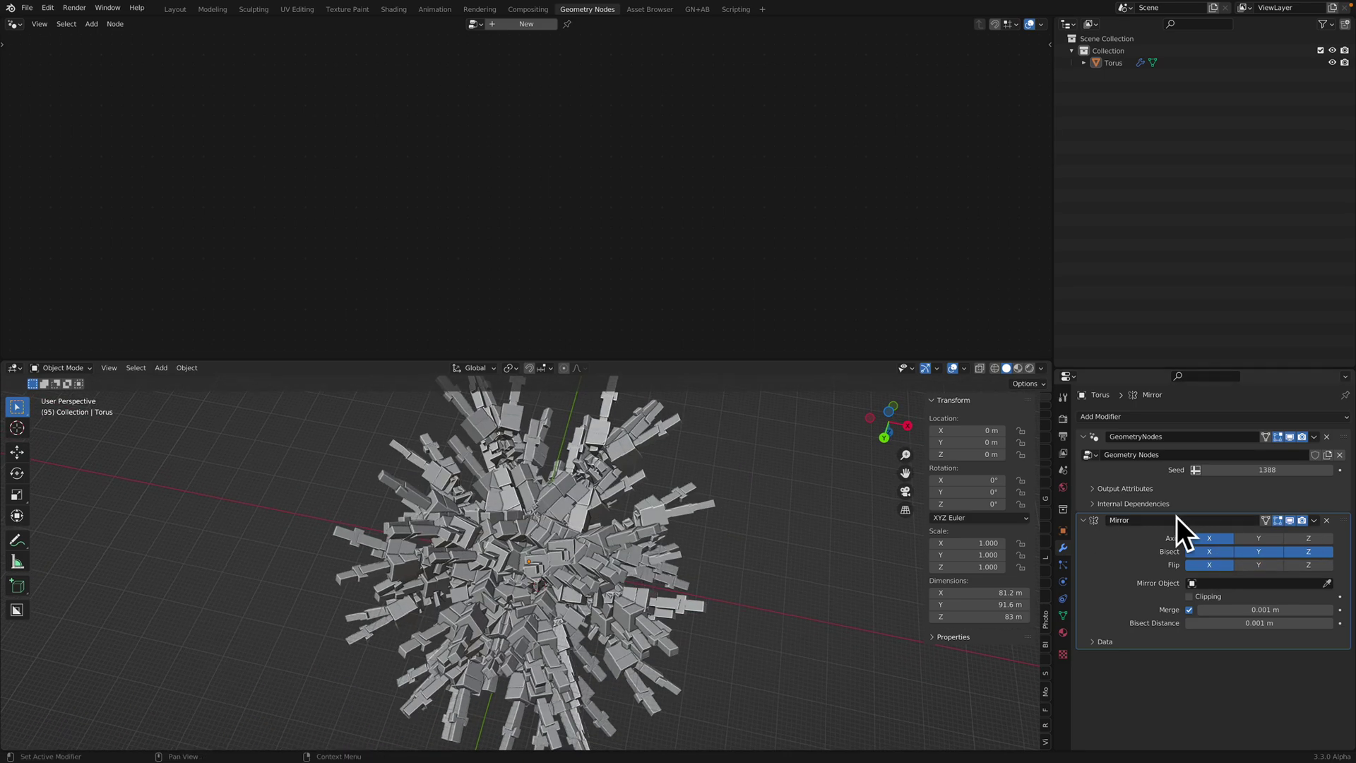
click(1327, 521)
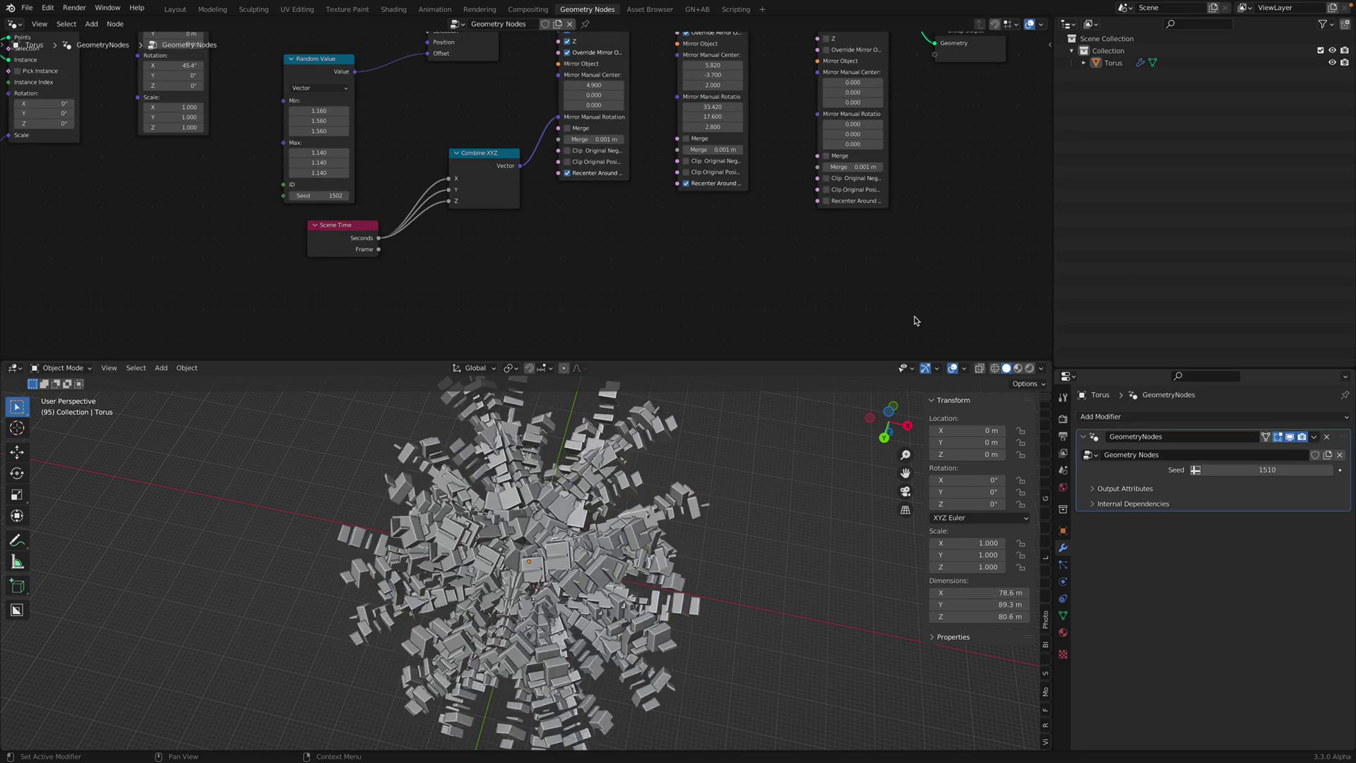
- Set the GeometryNodes modifier's Seed to 1510, save the file and nudge the second Mirror node
key(ctrl+s)
drag(670, 90, 676, 94)
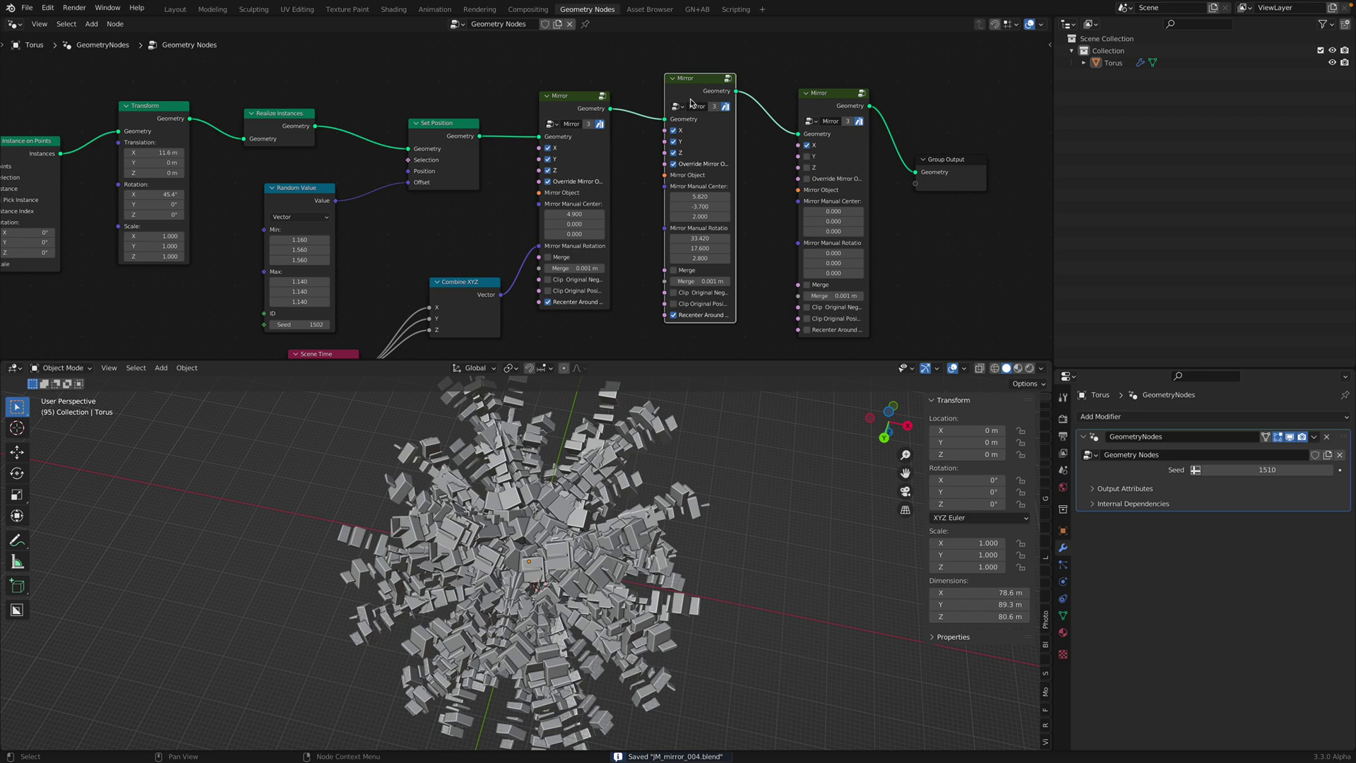
scroll(696, 106, down, 1)
middle_drag(699, 109, 703, 83)
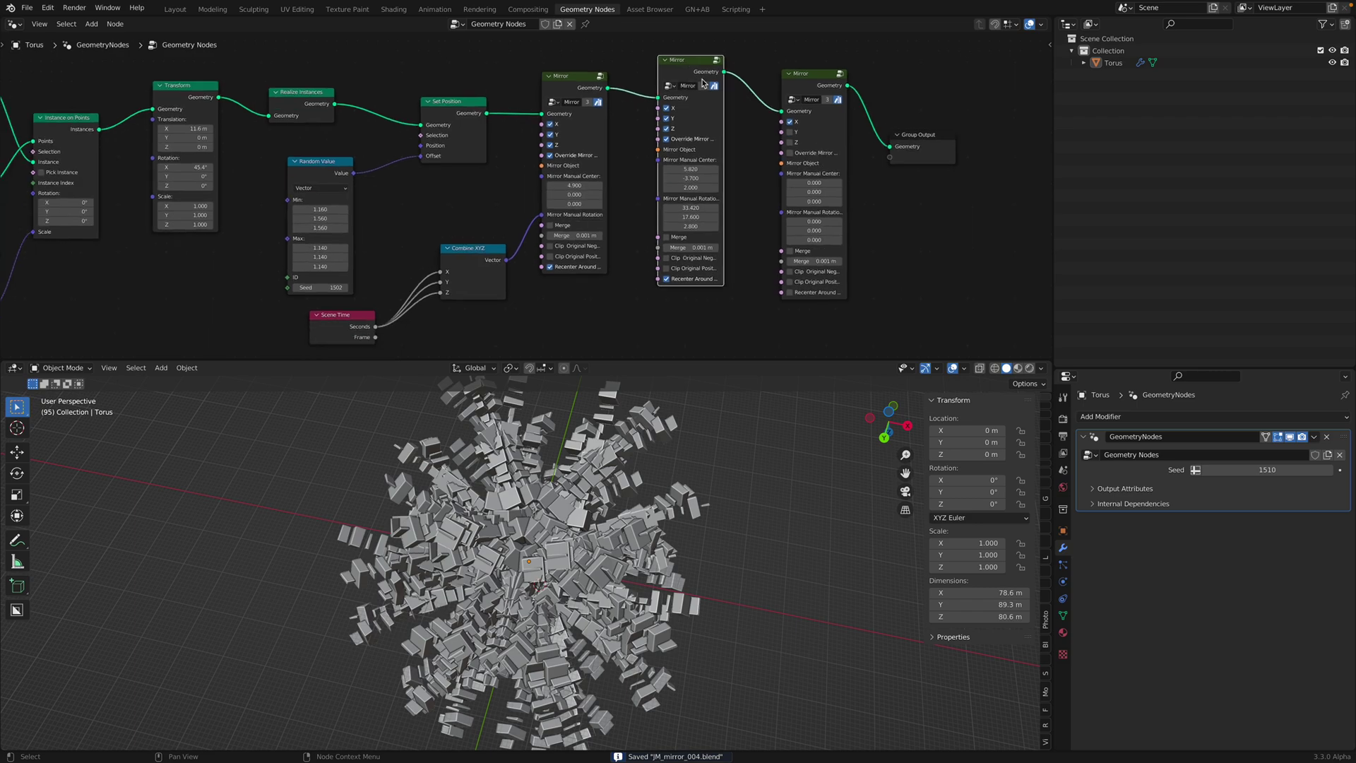
- Turn off Y mirroring on the second Mirror node and play the animation in the bottom orthographic view
click(668, 119)
middle_drag(644, 545, 675, 577)
key(space)
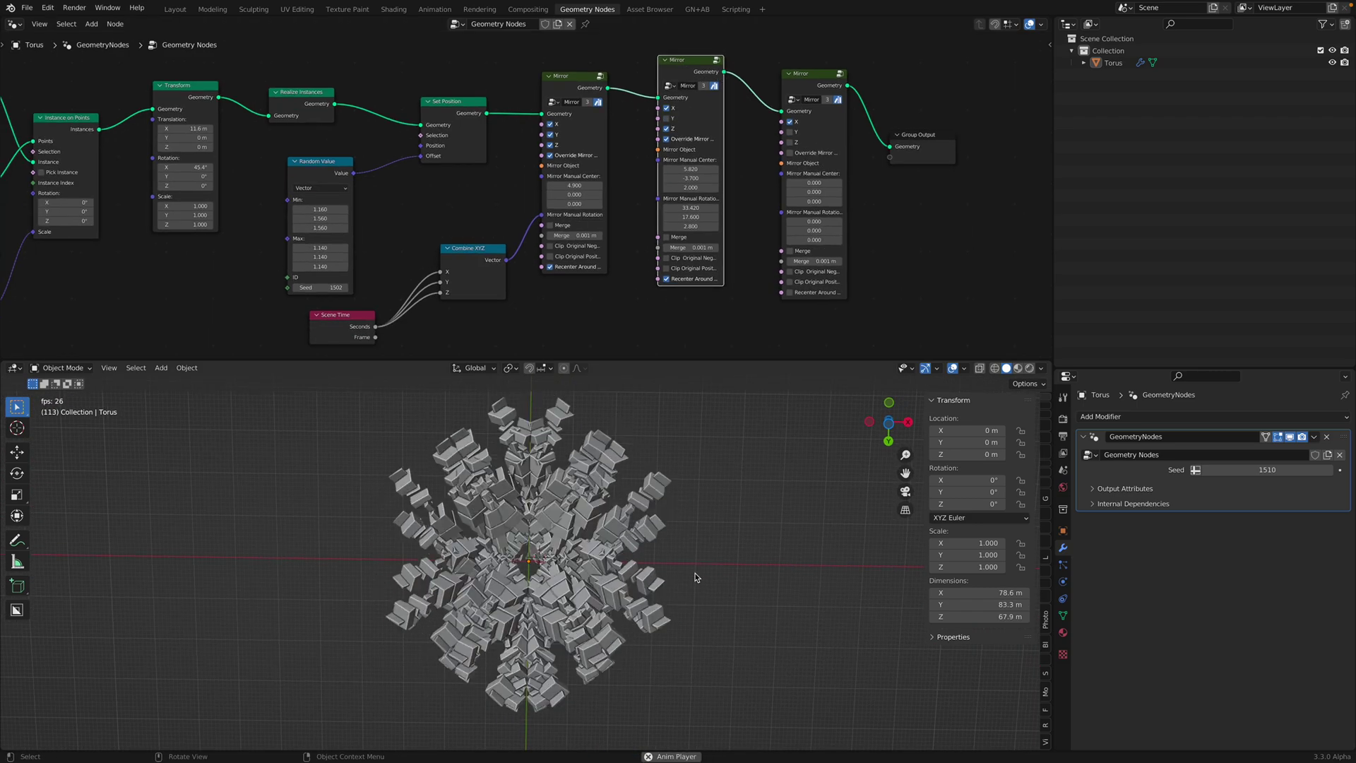
key(space)
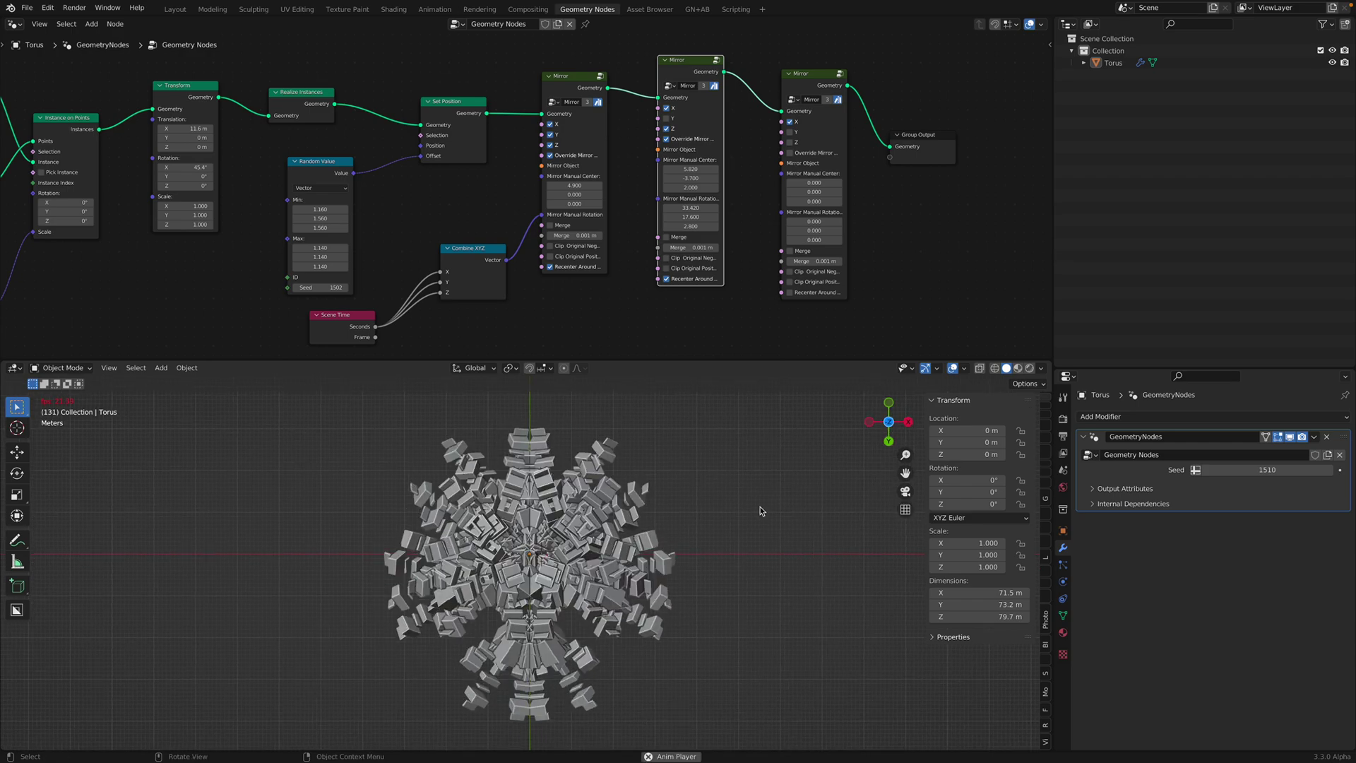
key(space)
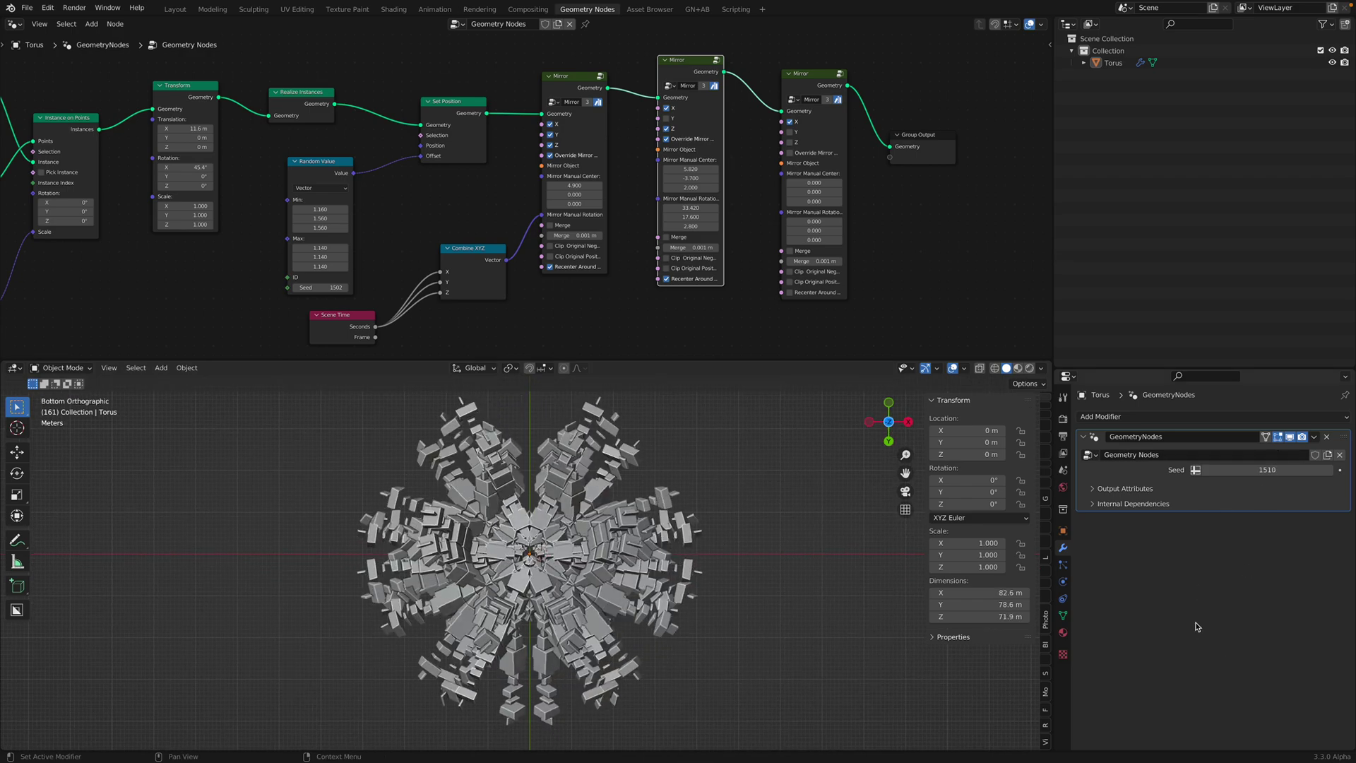
- Set the second Mirror node's Manual Center X to -8.180 and Y to 12.500, save the file and play the animation
drag(673, 169, 858, 178)
scroll(694, 476, down, 4)
key(ctrl+s)
key(space)
middle_drag(694, 475, 665, 544)
key(space)
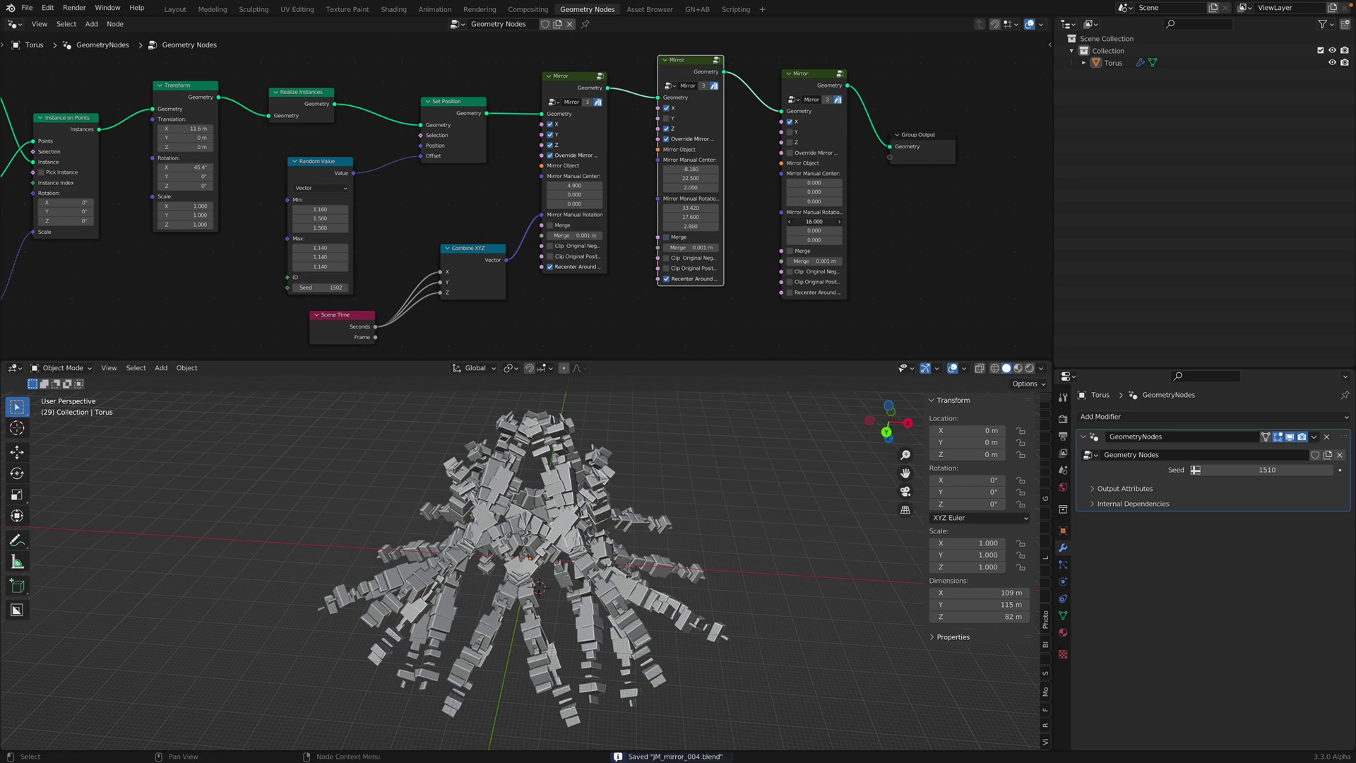
- Enable Y and Z mirroring on the third Mirror node, playing the animation after each change
click(790, 132)
key(space)
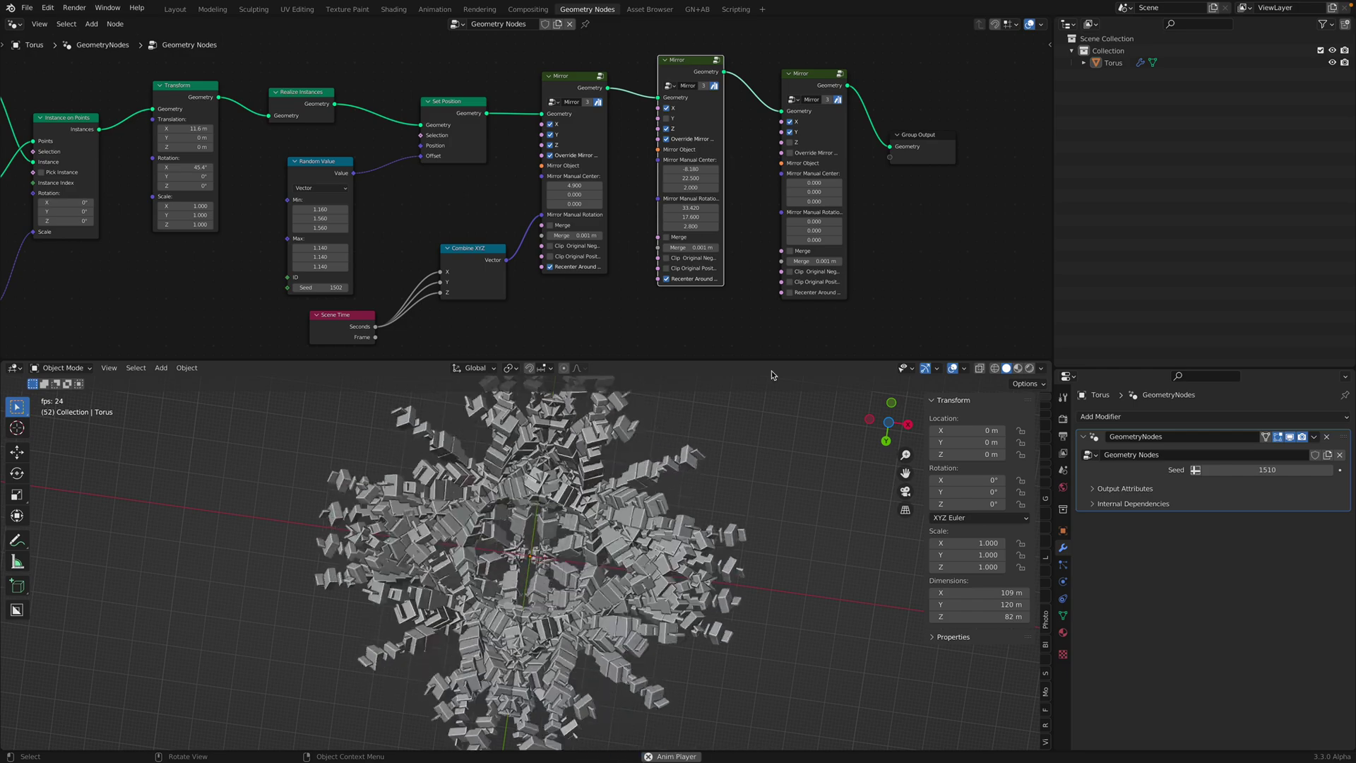
key(space)
click(790, 142)
key(space)
middle_drag(689, 593, 704, 475)
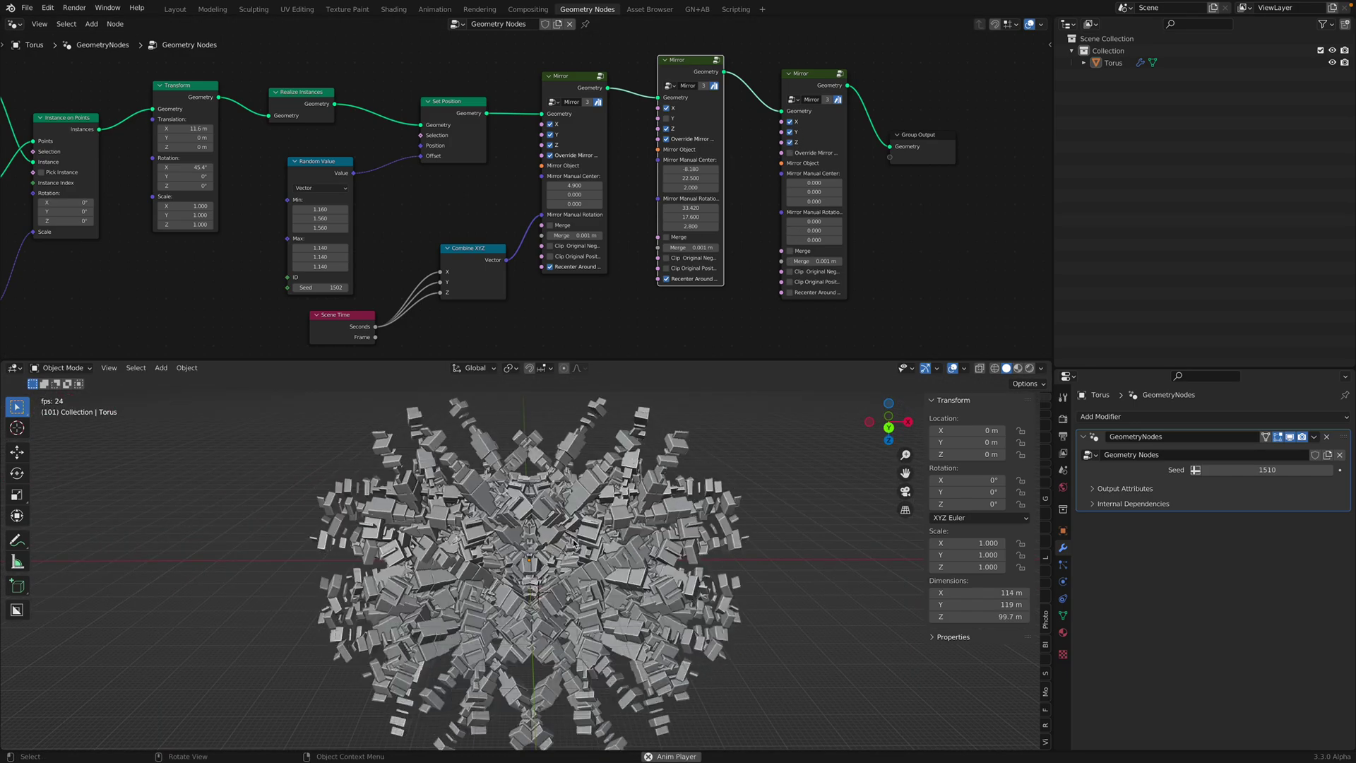
- Save the file and replay the animation with all three axes mirrored on the third Mirror node
key(space)
key(ctrl+s)
key(space)
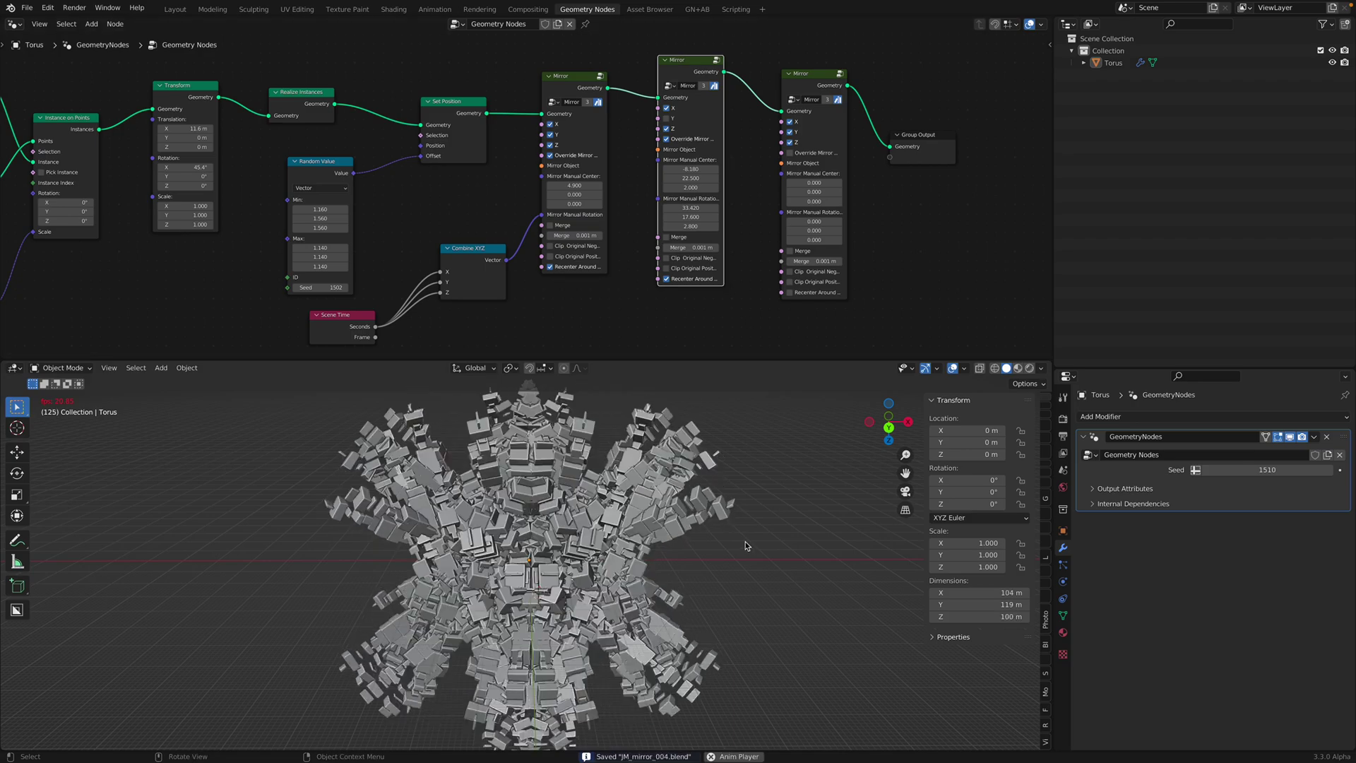
key(space)
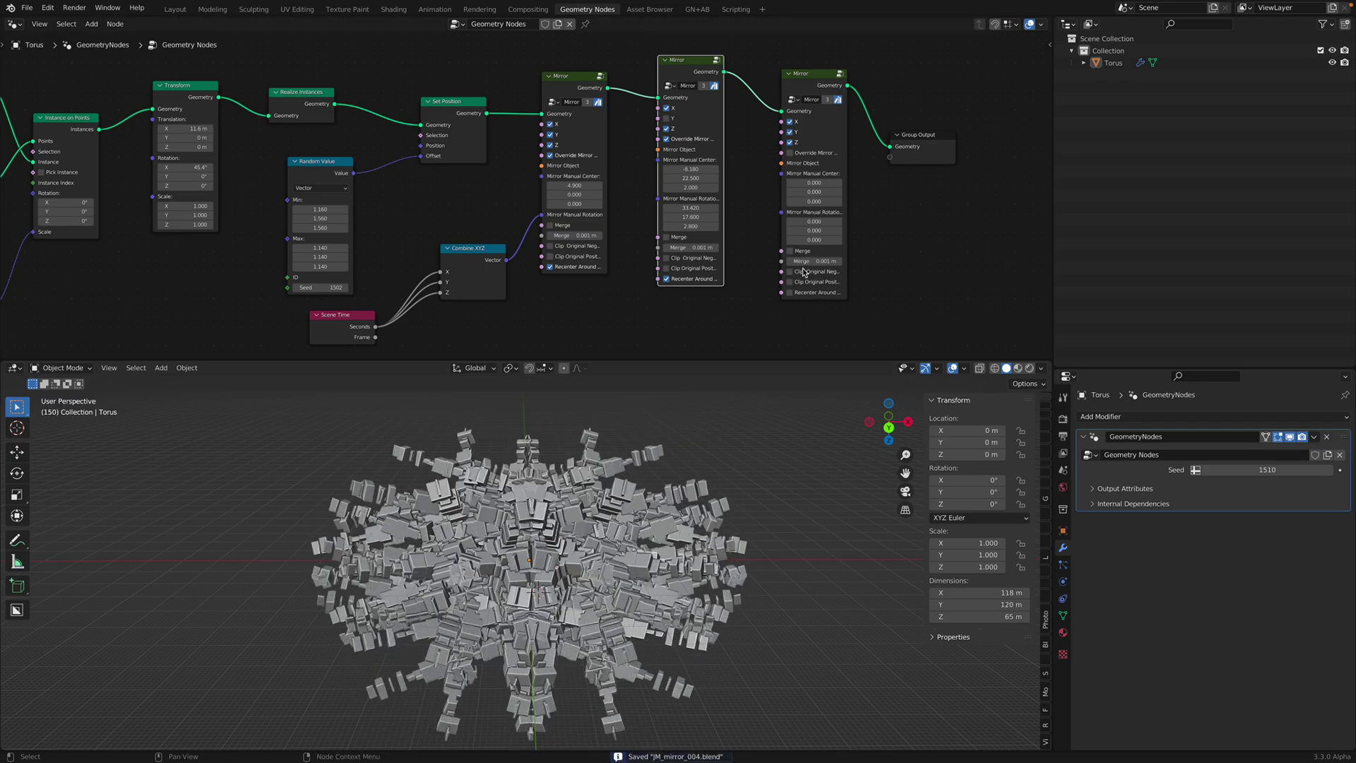
- Enable Clip Original Negative on the third Mirror node, play the animation and save the file
click(803, 271)
middle_drag(558, 551, 639, 577)
key(space)
key(space)
key(space)
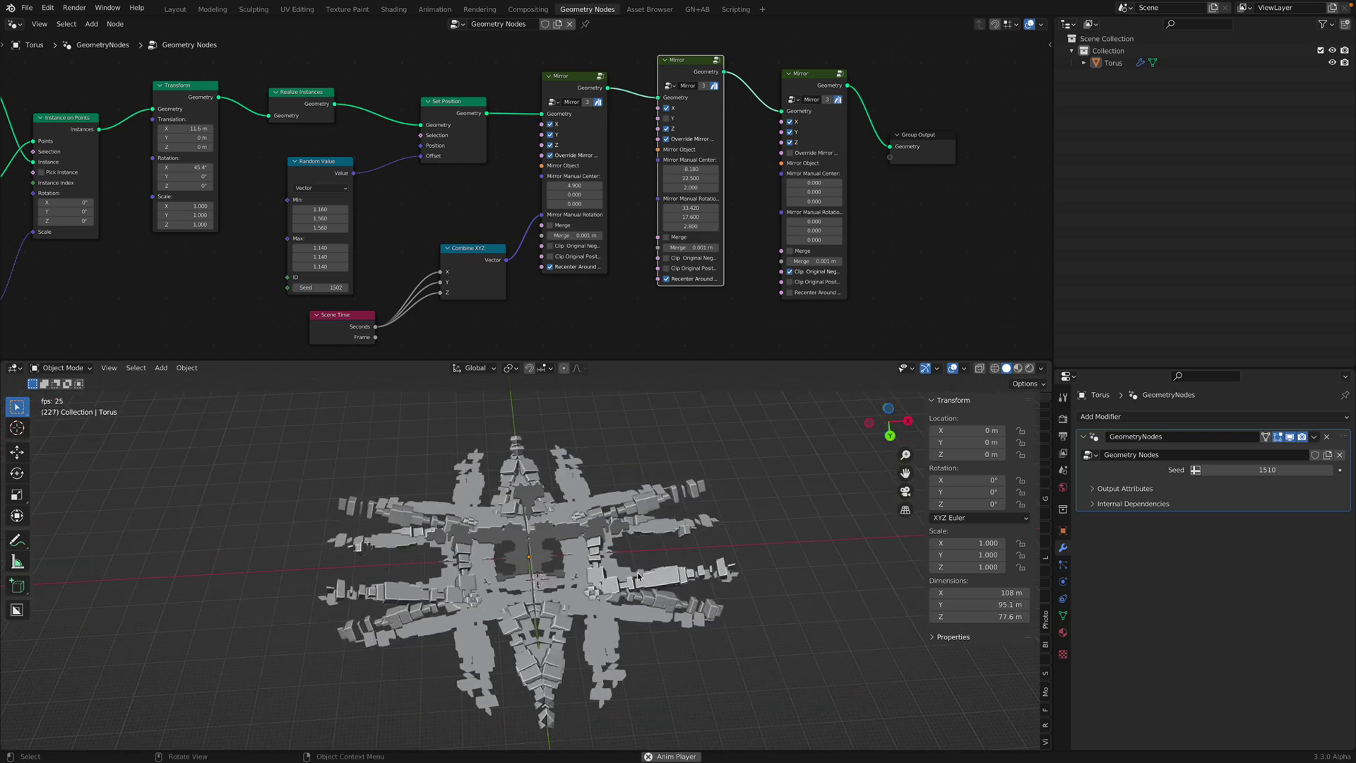
key(space)
key(ctrl+s)
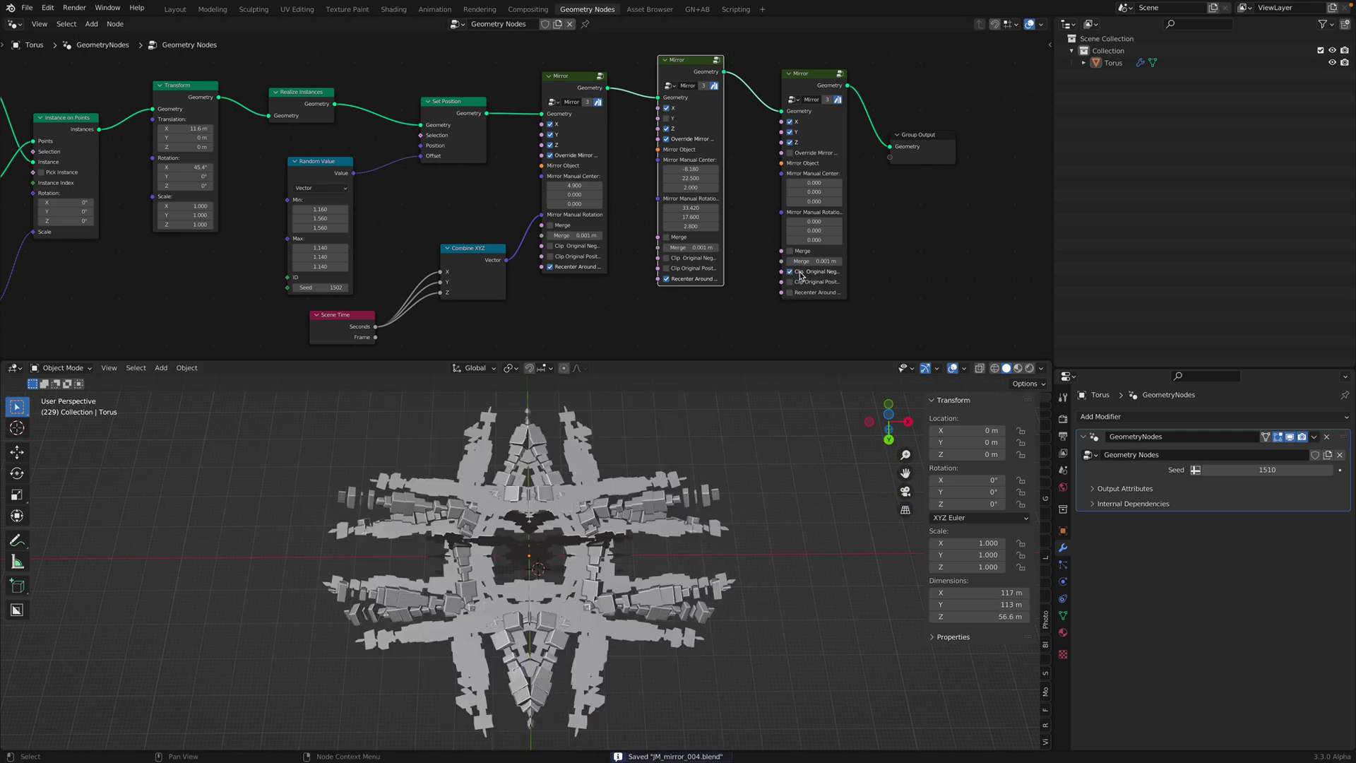
- Switch the third Mirror node from Clip Original Negative to Clip Original Positive and play the animation
click(803, 282)
click(804, 272)
key(space)
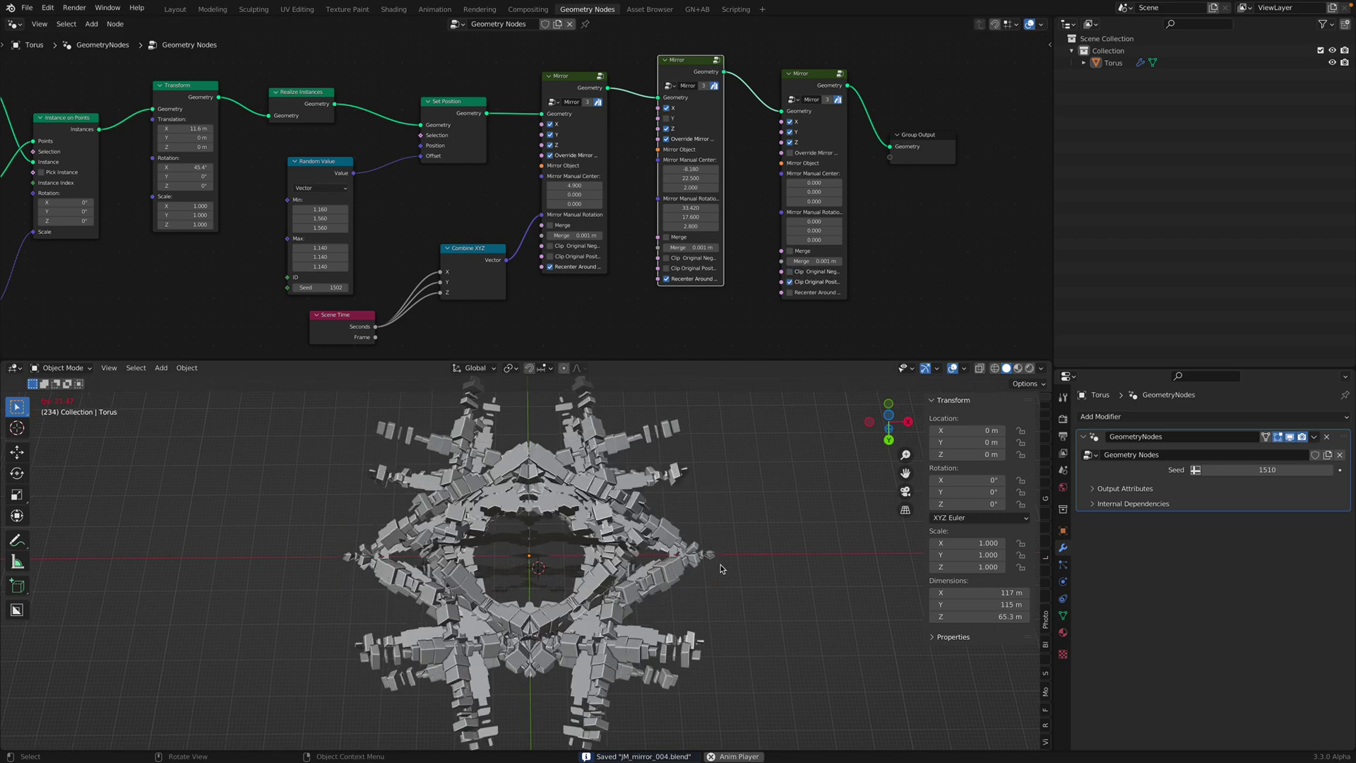
- Stop the playback and enable Clip Original Negative on the second Mirror node
mouse_move(692, 537)
middle_down()
mouse_move(660, 540)
mouse_move(687, 555)
middle_up()
key(space)
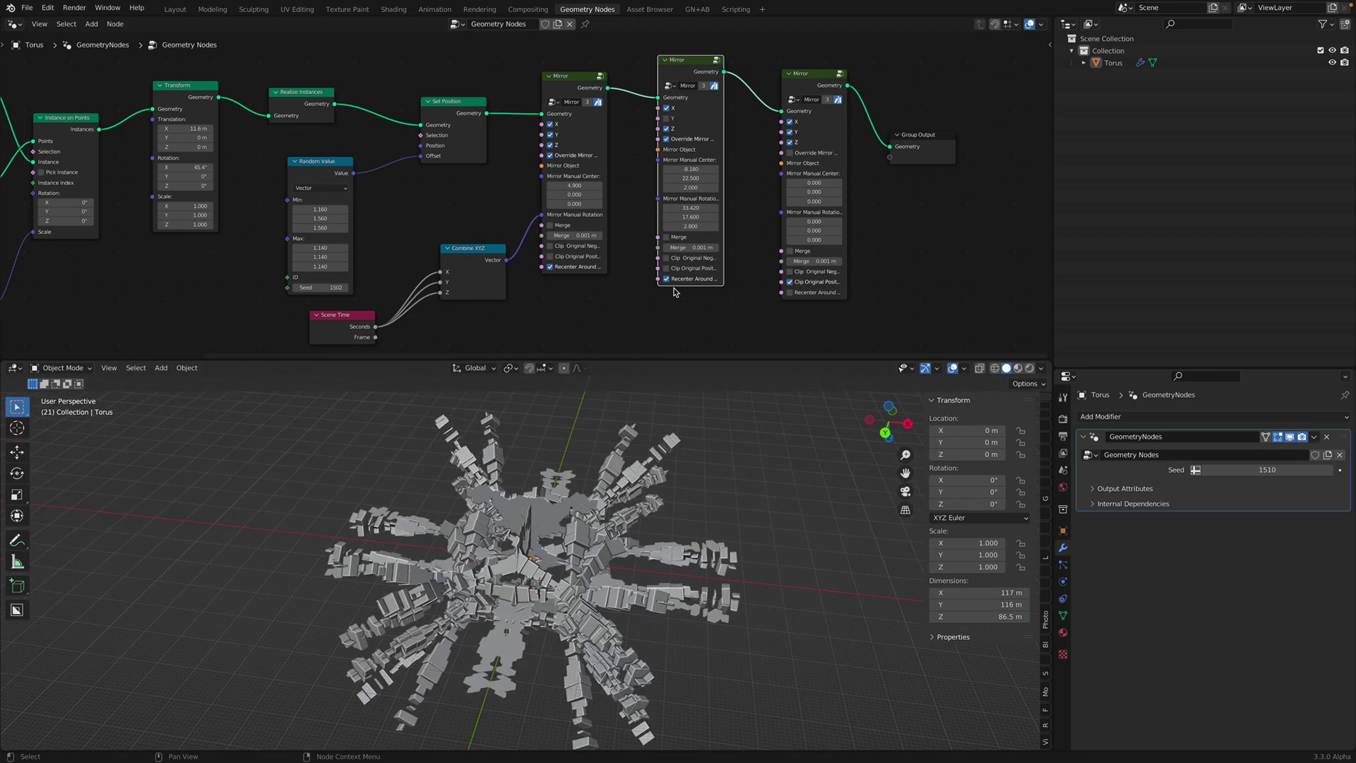
click(686, 259)
click(686, 258)
click(687, 260)
middle_drag(672, 424, 658, 404)
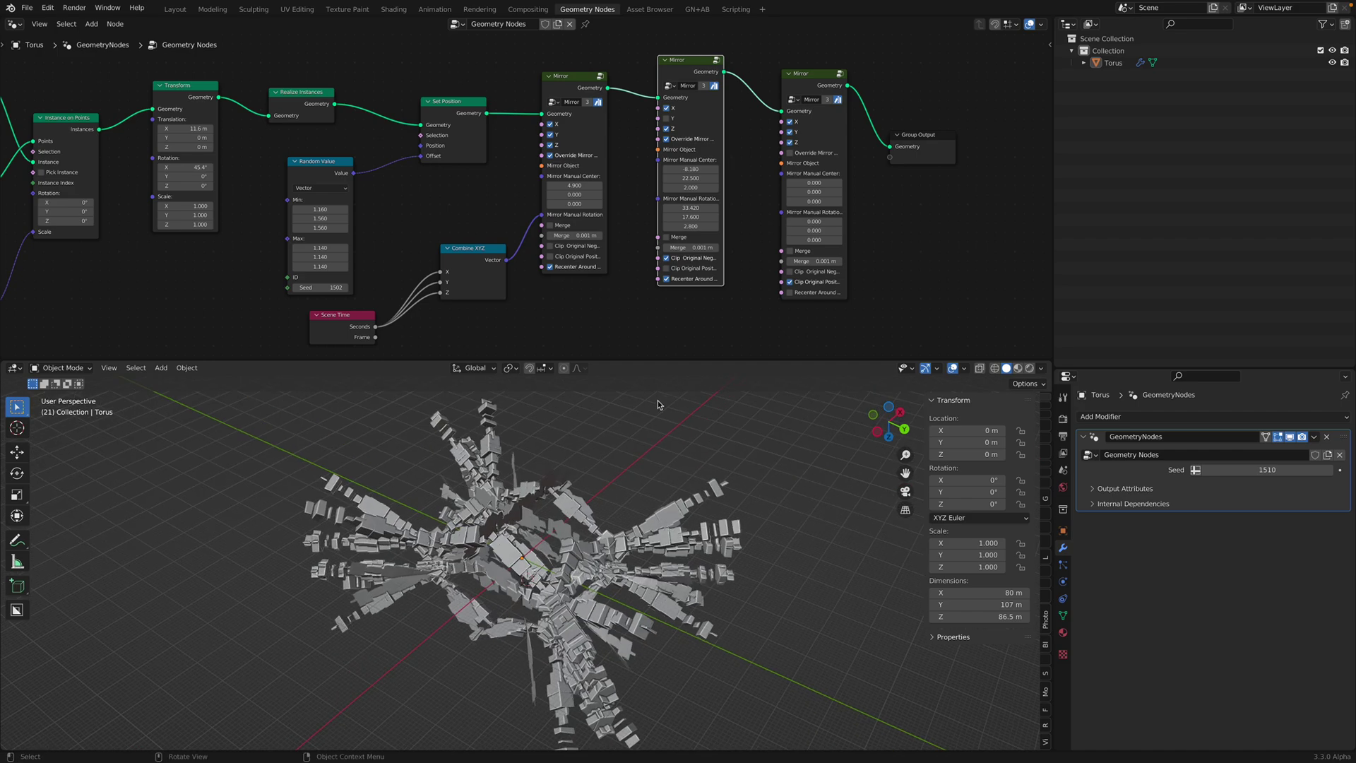
- Try Clip Original Positive on the second Mirror node, then toggle its Clip Original Negative off and back on
click(680, 270)
click(681, 269)
click(682, 261)
click(683, 262)
- Play the animation with Clip Original Negative enabled on the second Mirror node, viewing the mesh from another angle
middle_drag(653, 484, 552, 556)
key(space)
key(space)
key(space)
key(space)
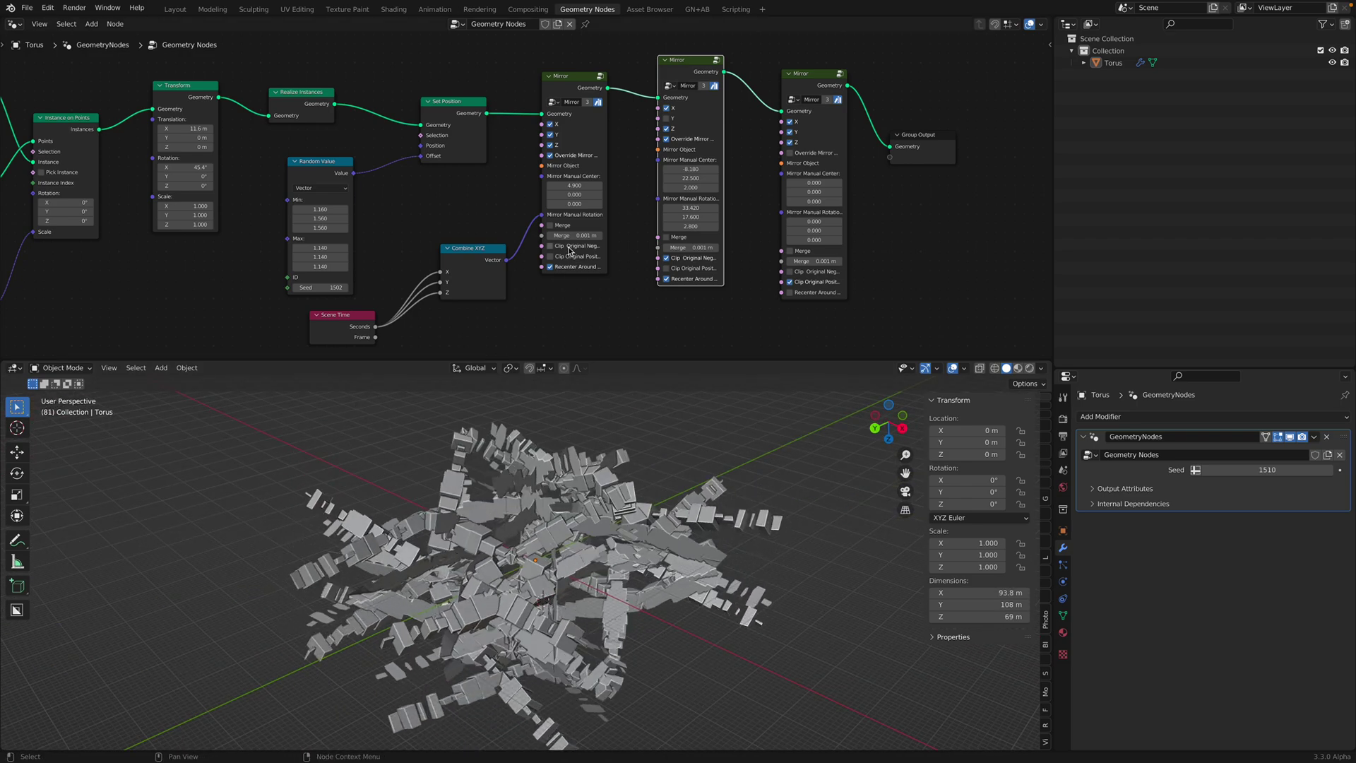
- Try Clip Original Negative on the first Mirror node with the animation playing, and switch it off again
click(569, 247)
middle_drag(587, 382, 664, 459)
key(space)
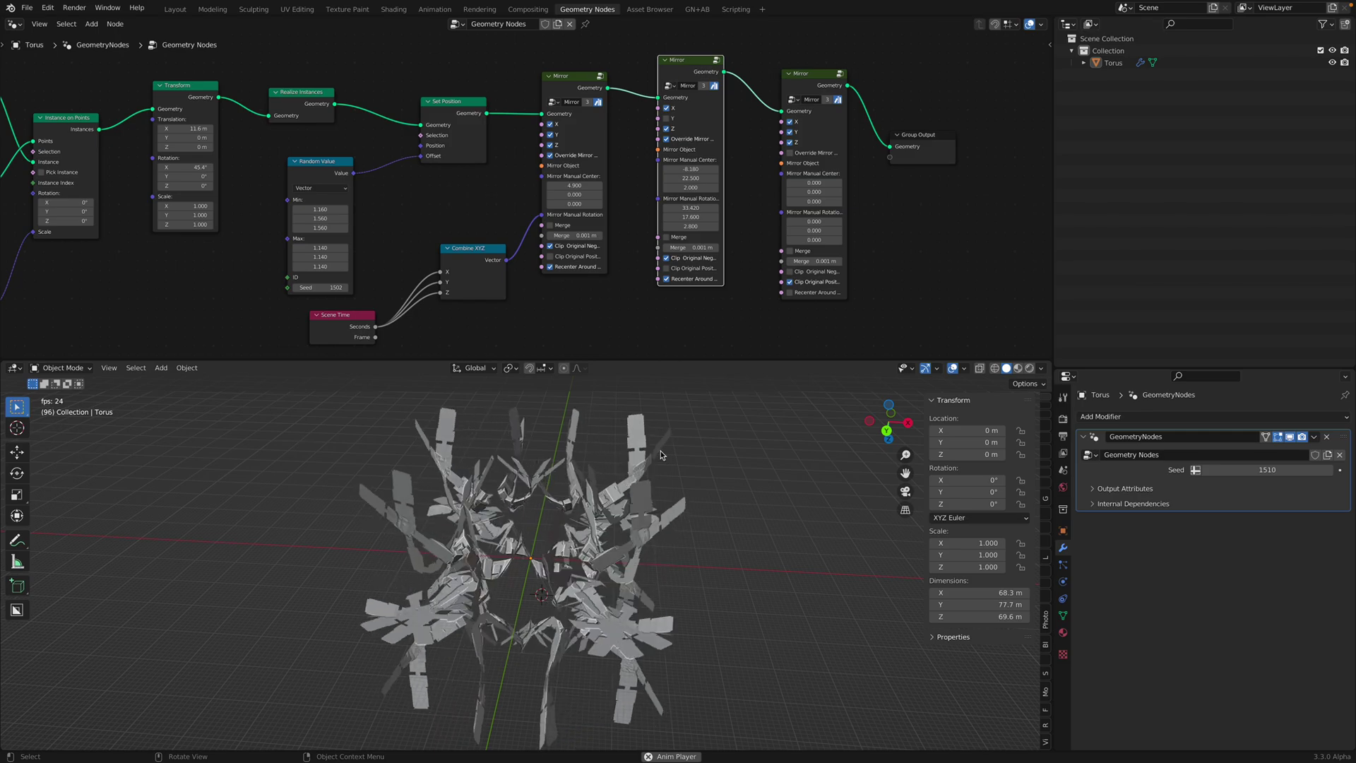
click(576, 246)
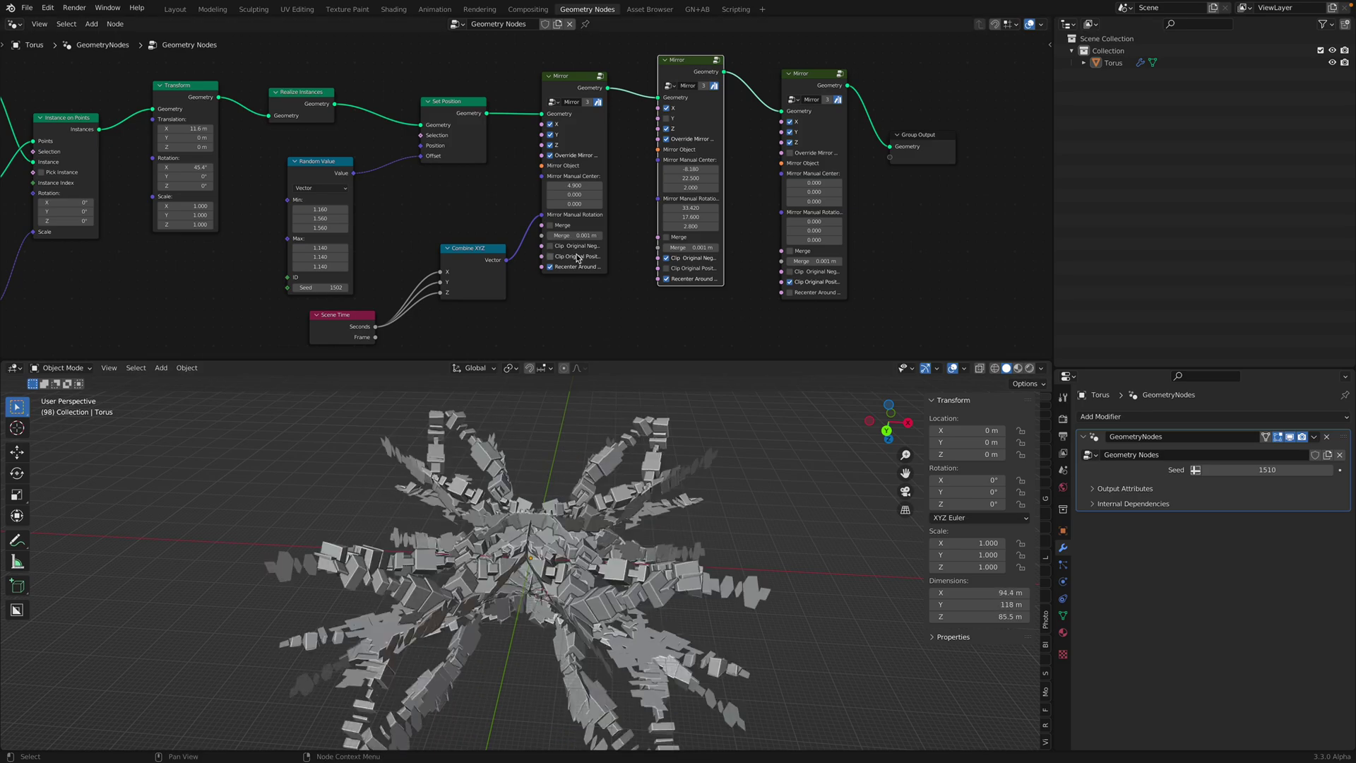
- Save the file and replay the animation, examining the mirrored mesh from several angles
key(space)
key(ctrl+s)
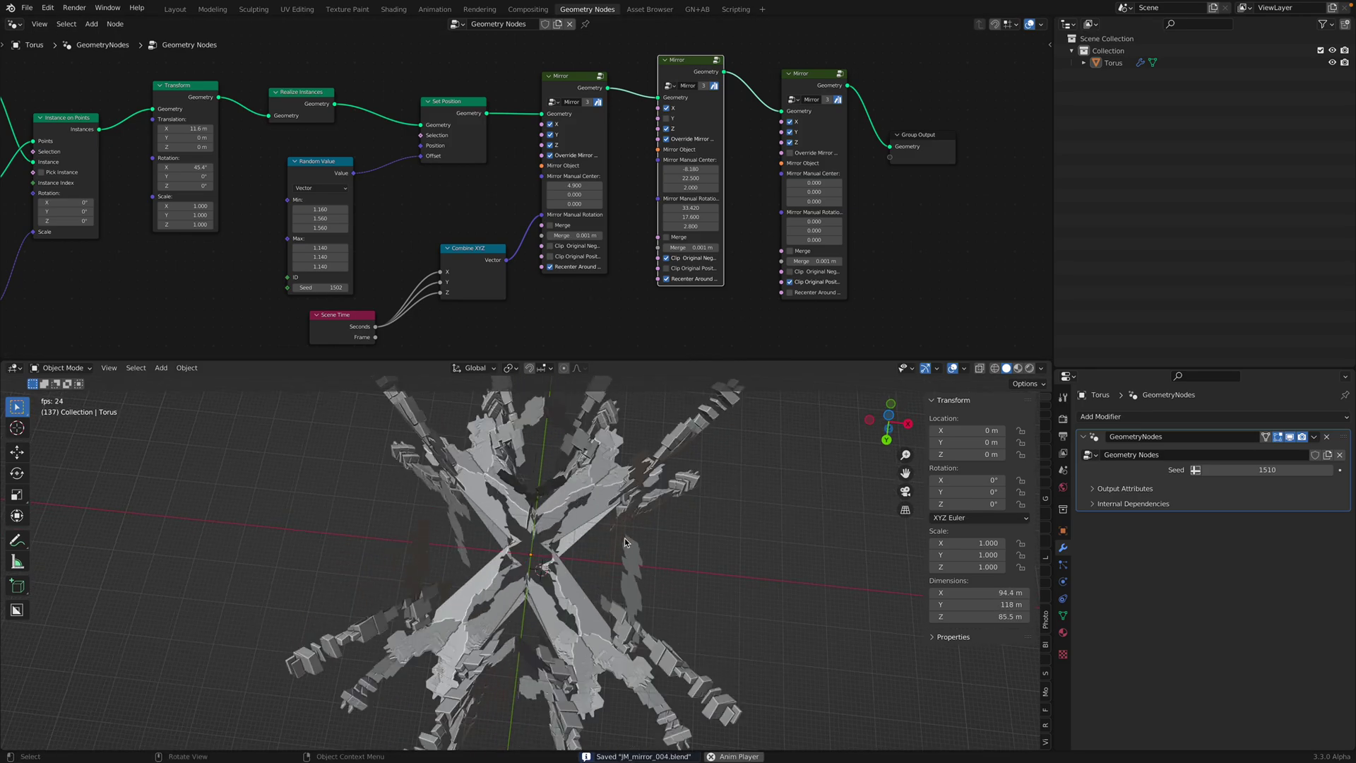
key(space)
mouse_move(624, 538)
middle_down()
mouse_move(417, 422)
mouse_move(463, 479)
mouse_move(615, 524)
middle_up()
key(space)
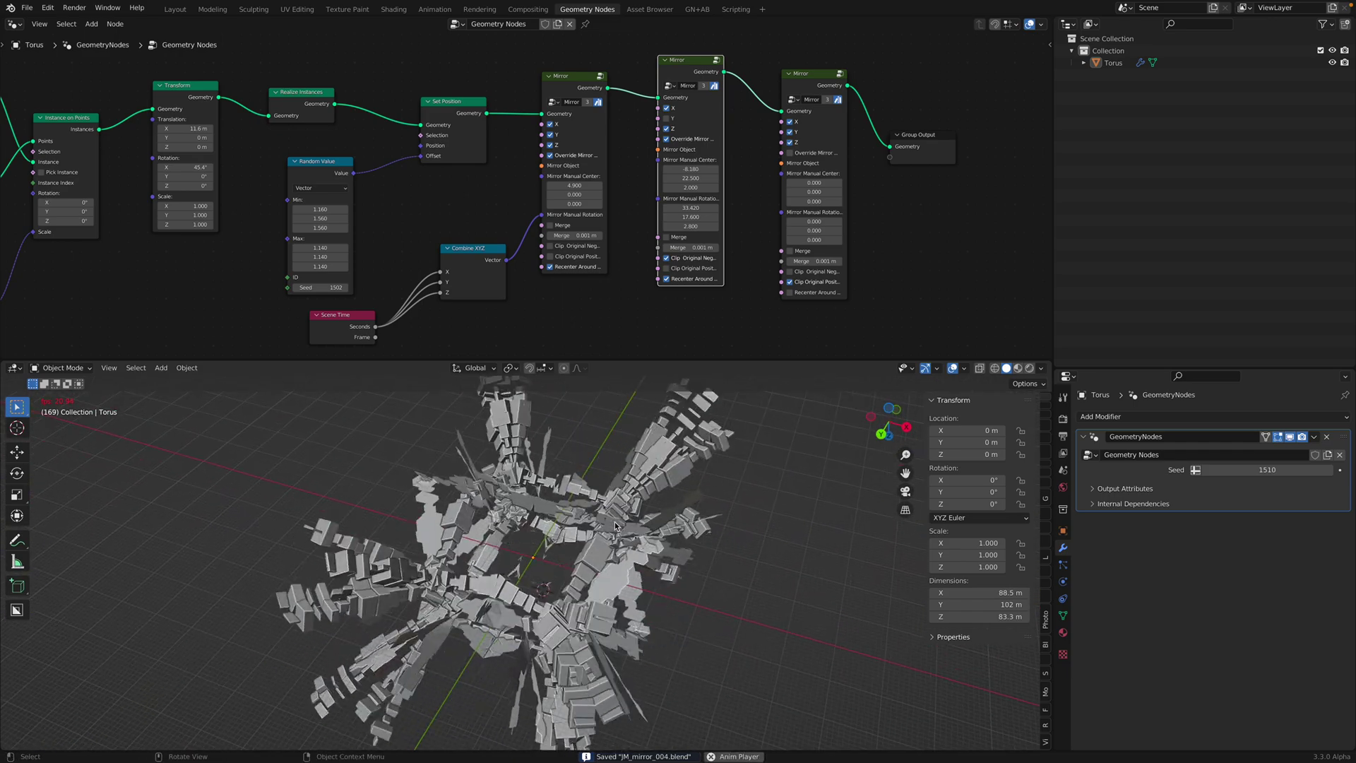
key(space)
middle_drag(578, 69, 548, 93)
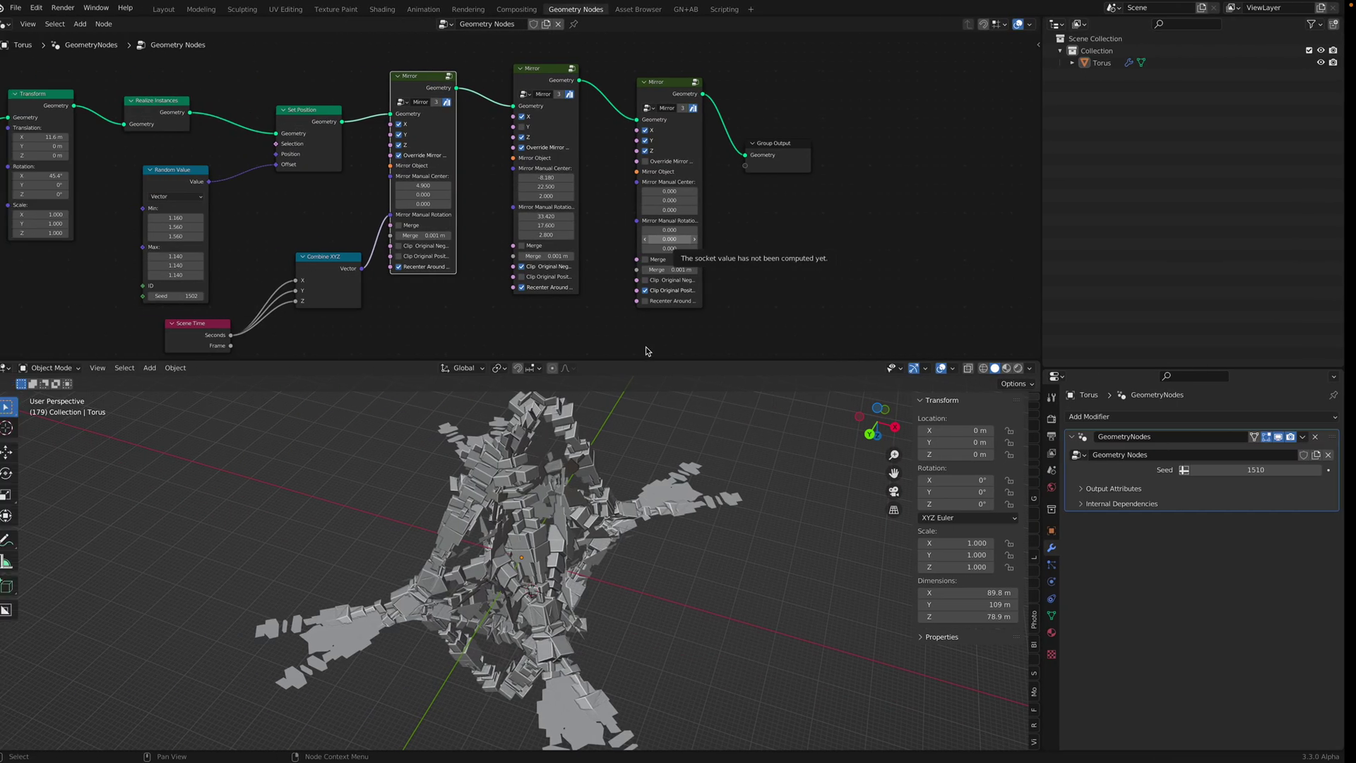
middle_drag(641, 587, 688, 546)
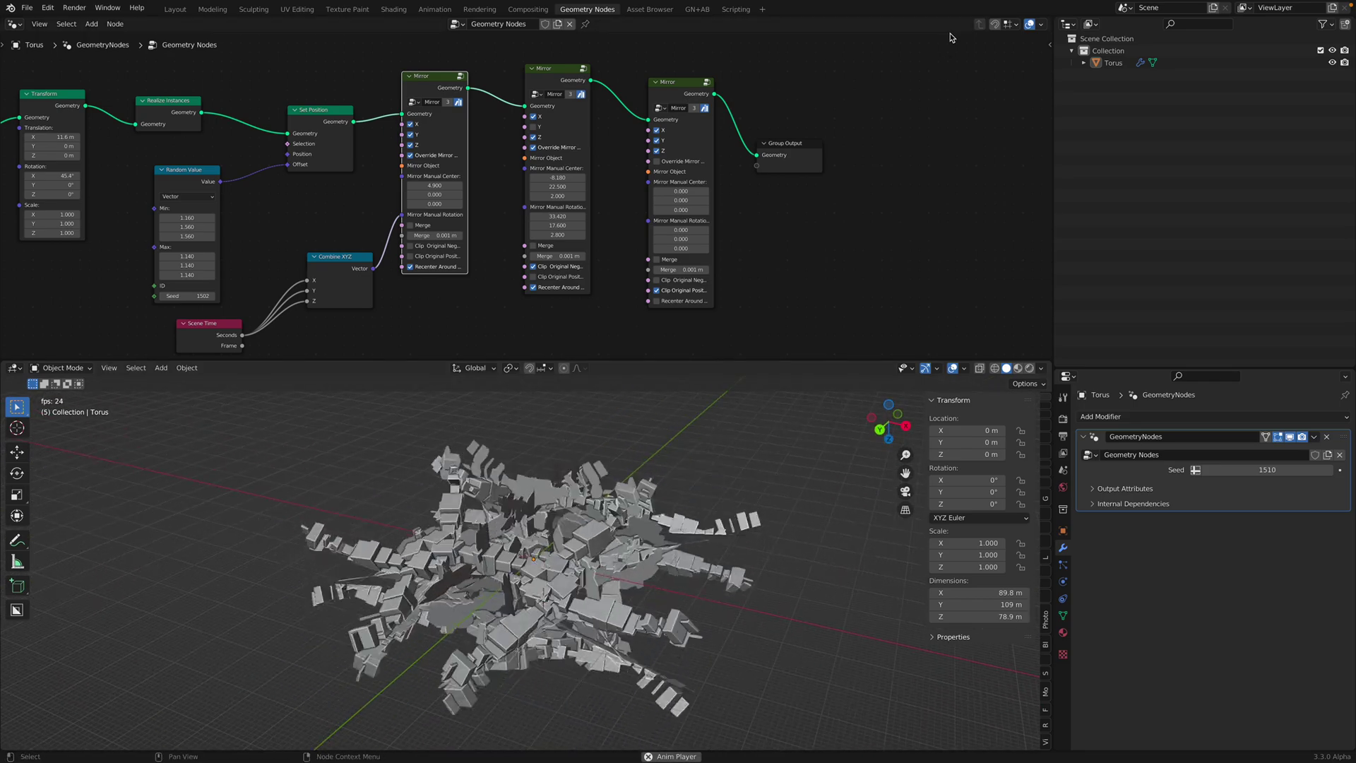